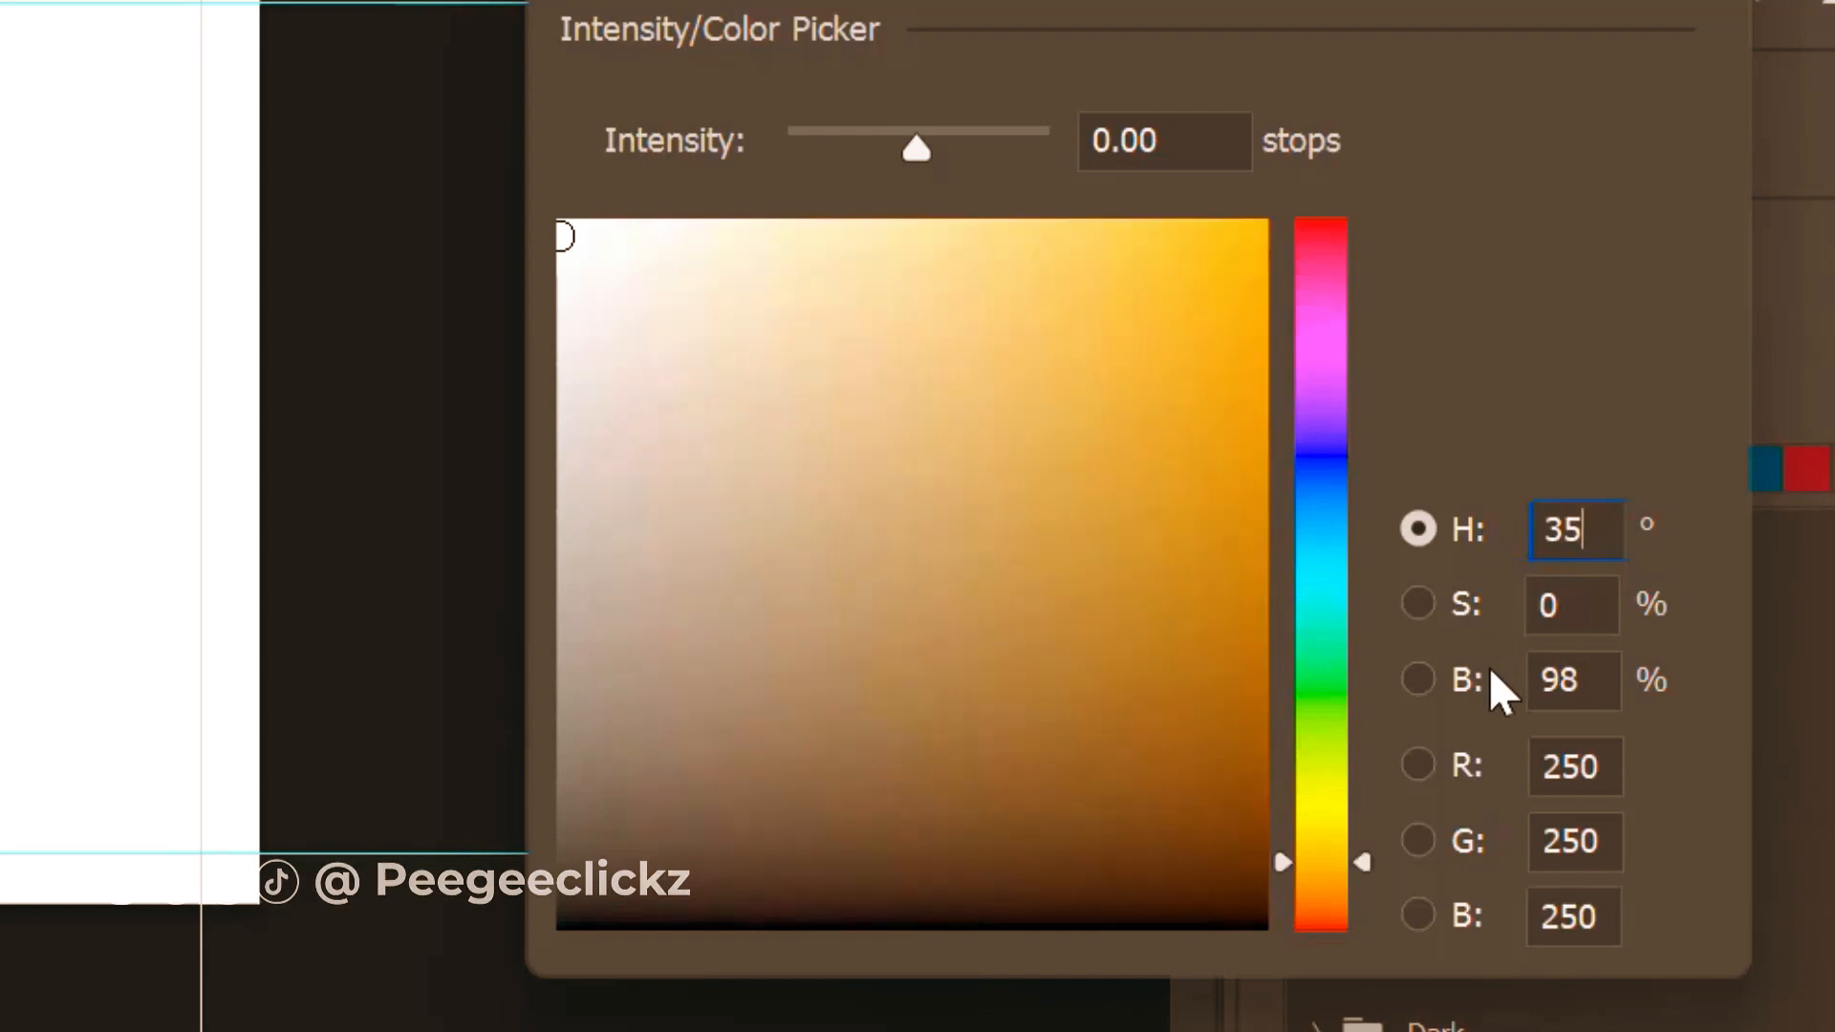
Set the rectangle's fill colour to hue 35°, saturation 14% and brightness 99%.
{"action": "key", "text": "Tab"}
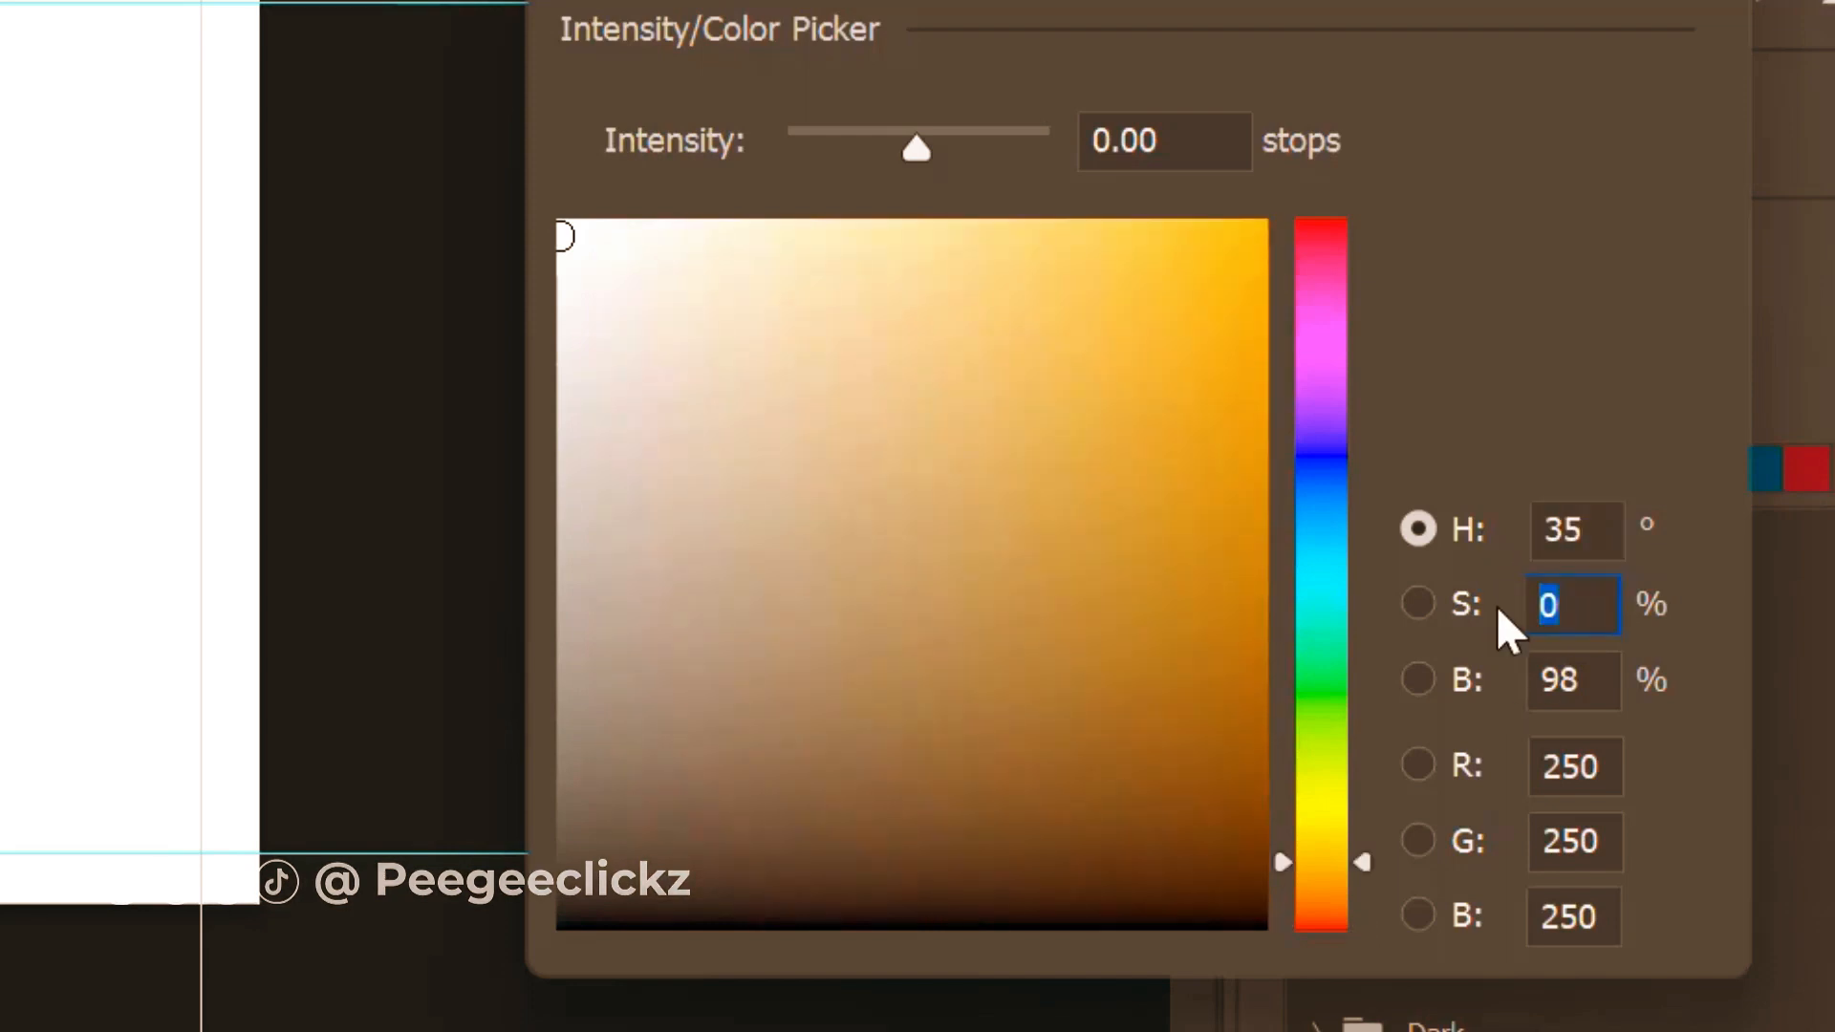
{"action": "type", "text": "14"}
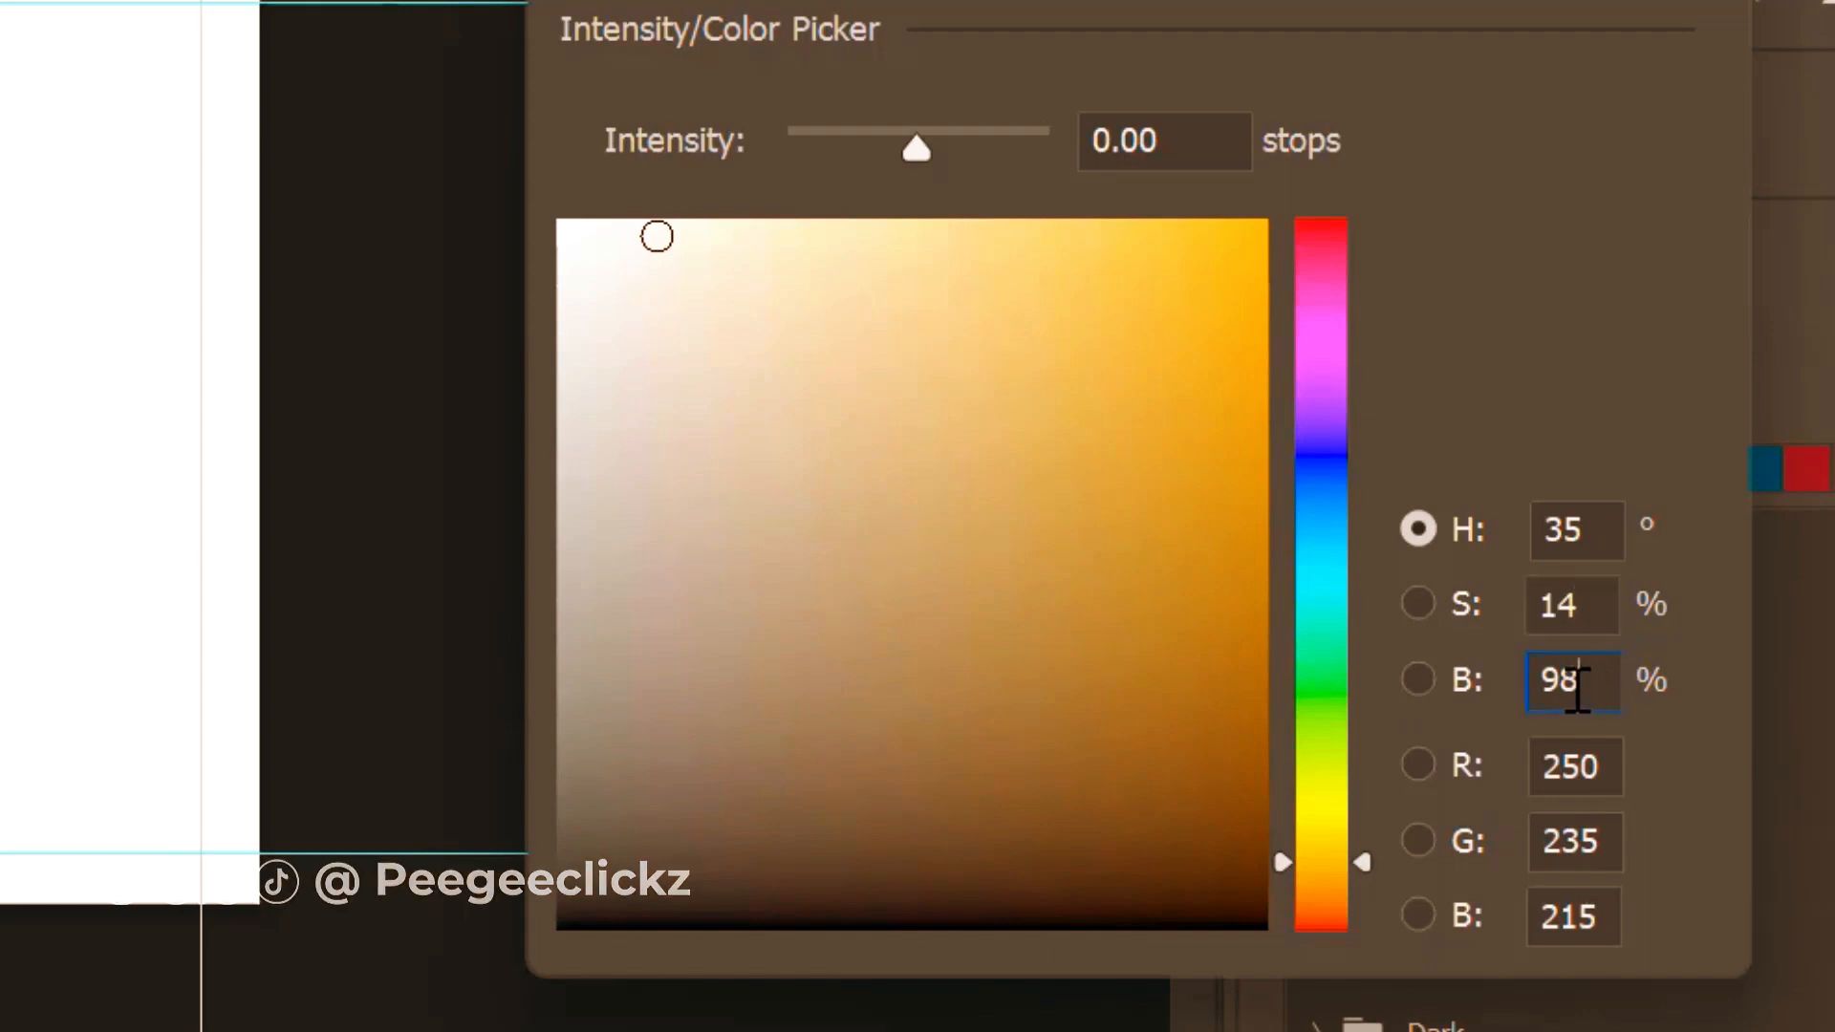
{"action": "left_click_drag", "start_coordinate": [1577, 688], "coordinate": [1544, 680]}
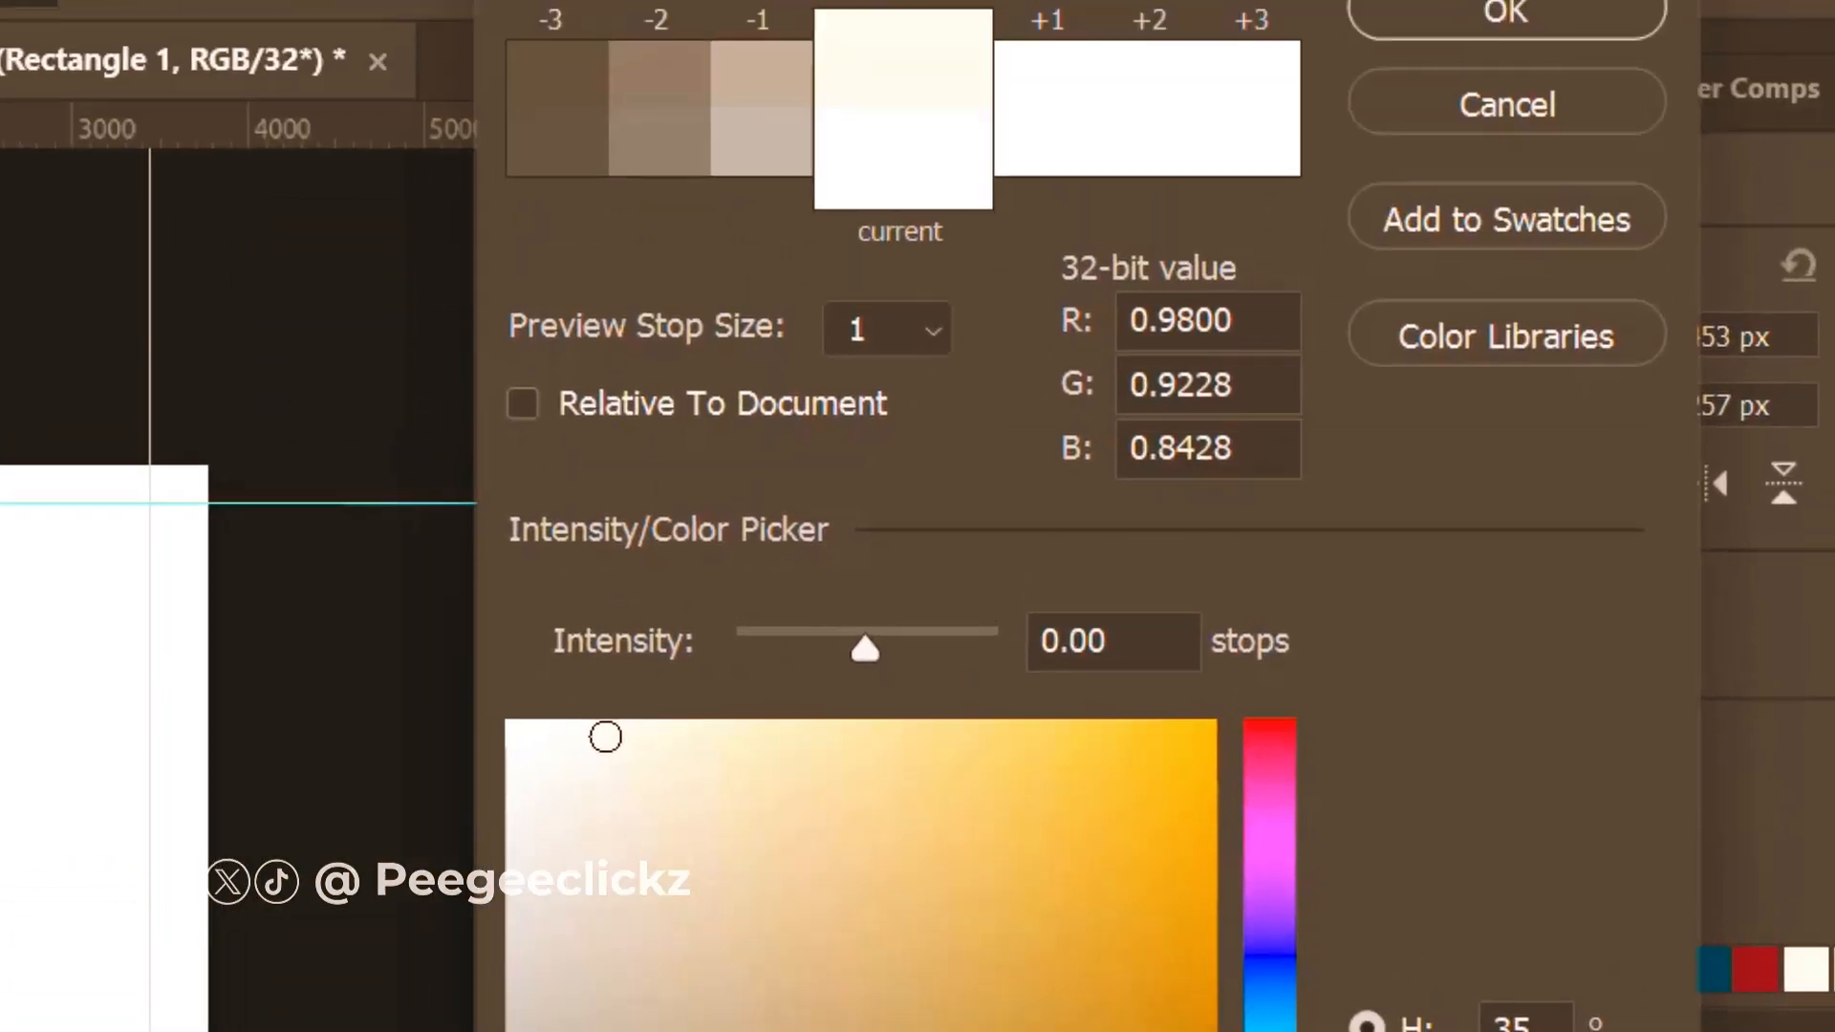
{"action": "type", "text": "9900"}
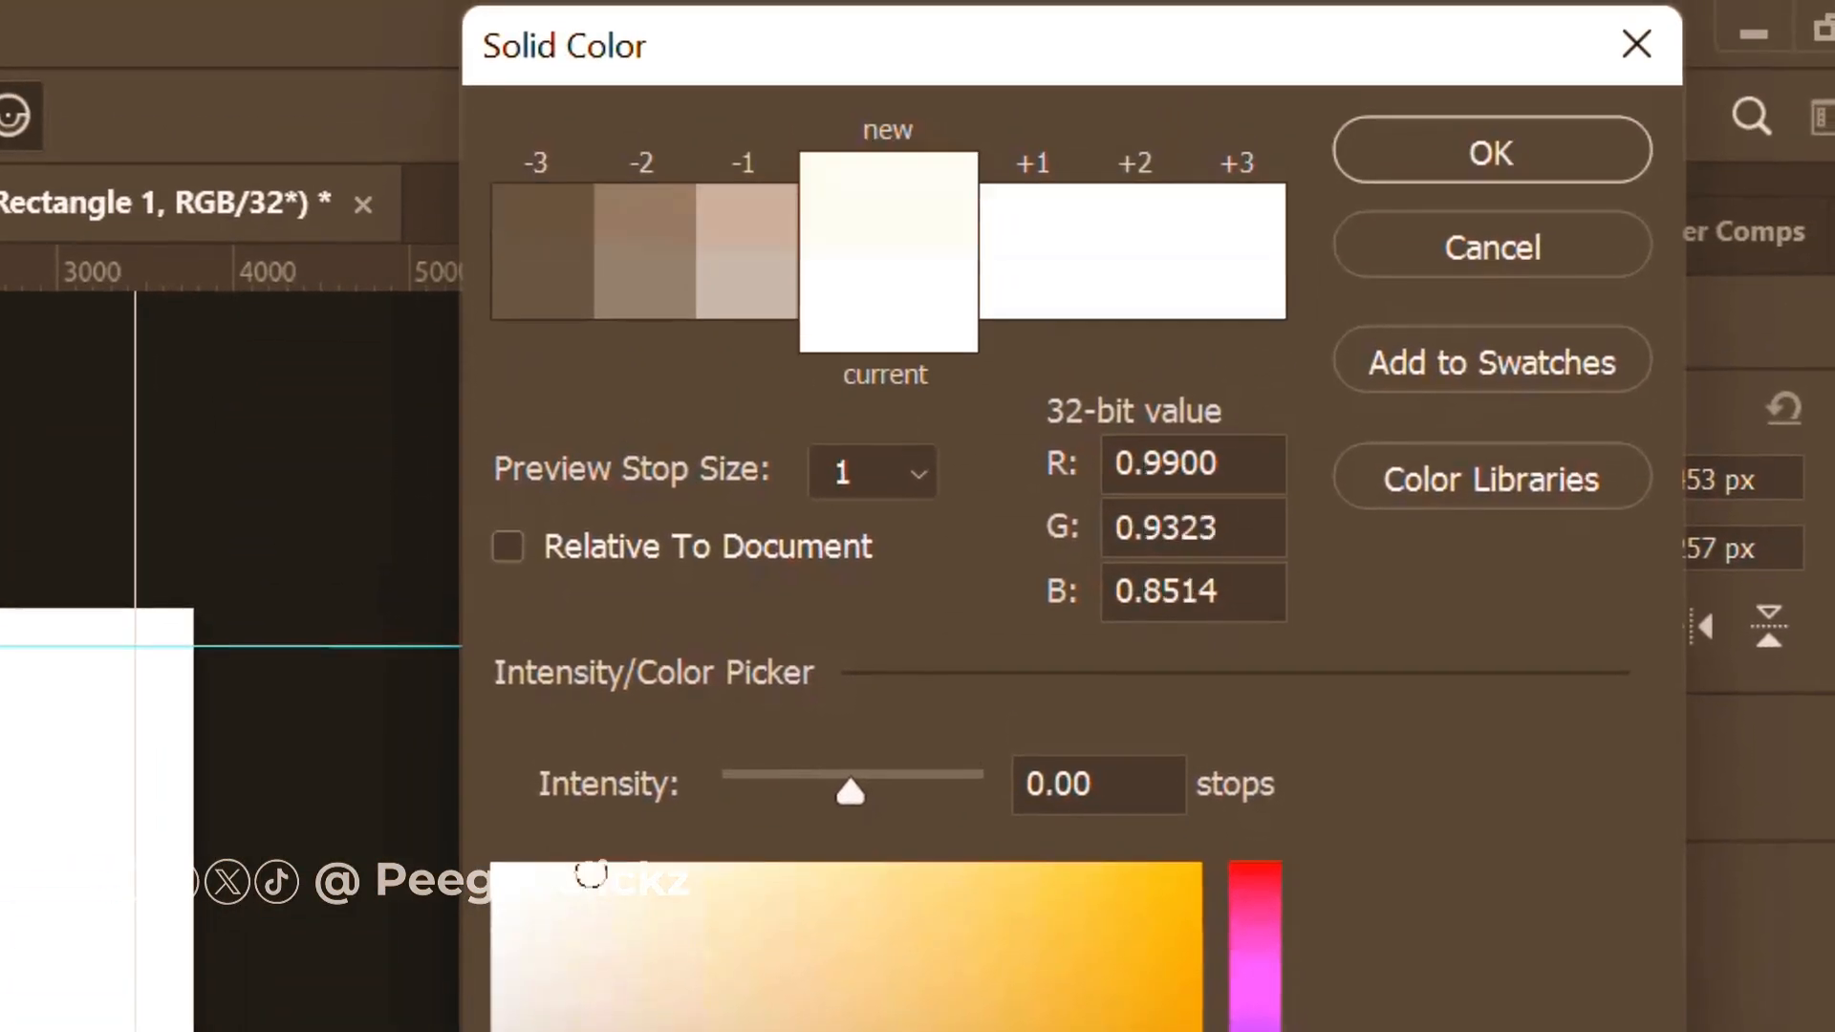
{"action": "left_click", "coordinate": [1453, 148]}
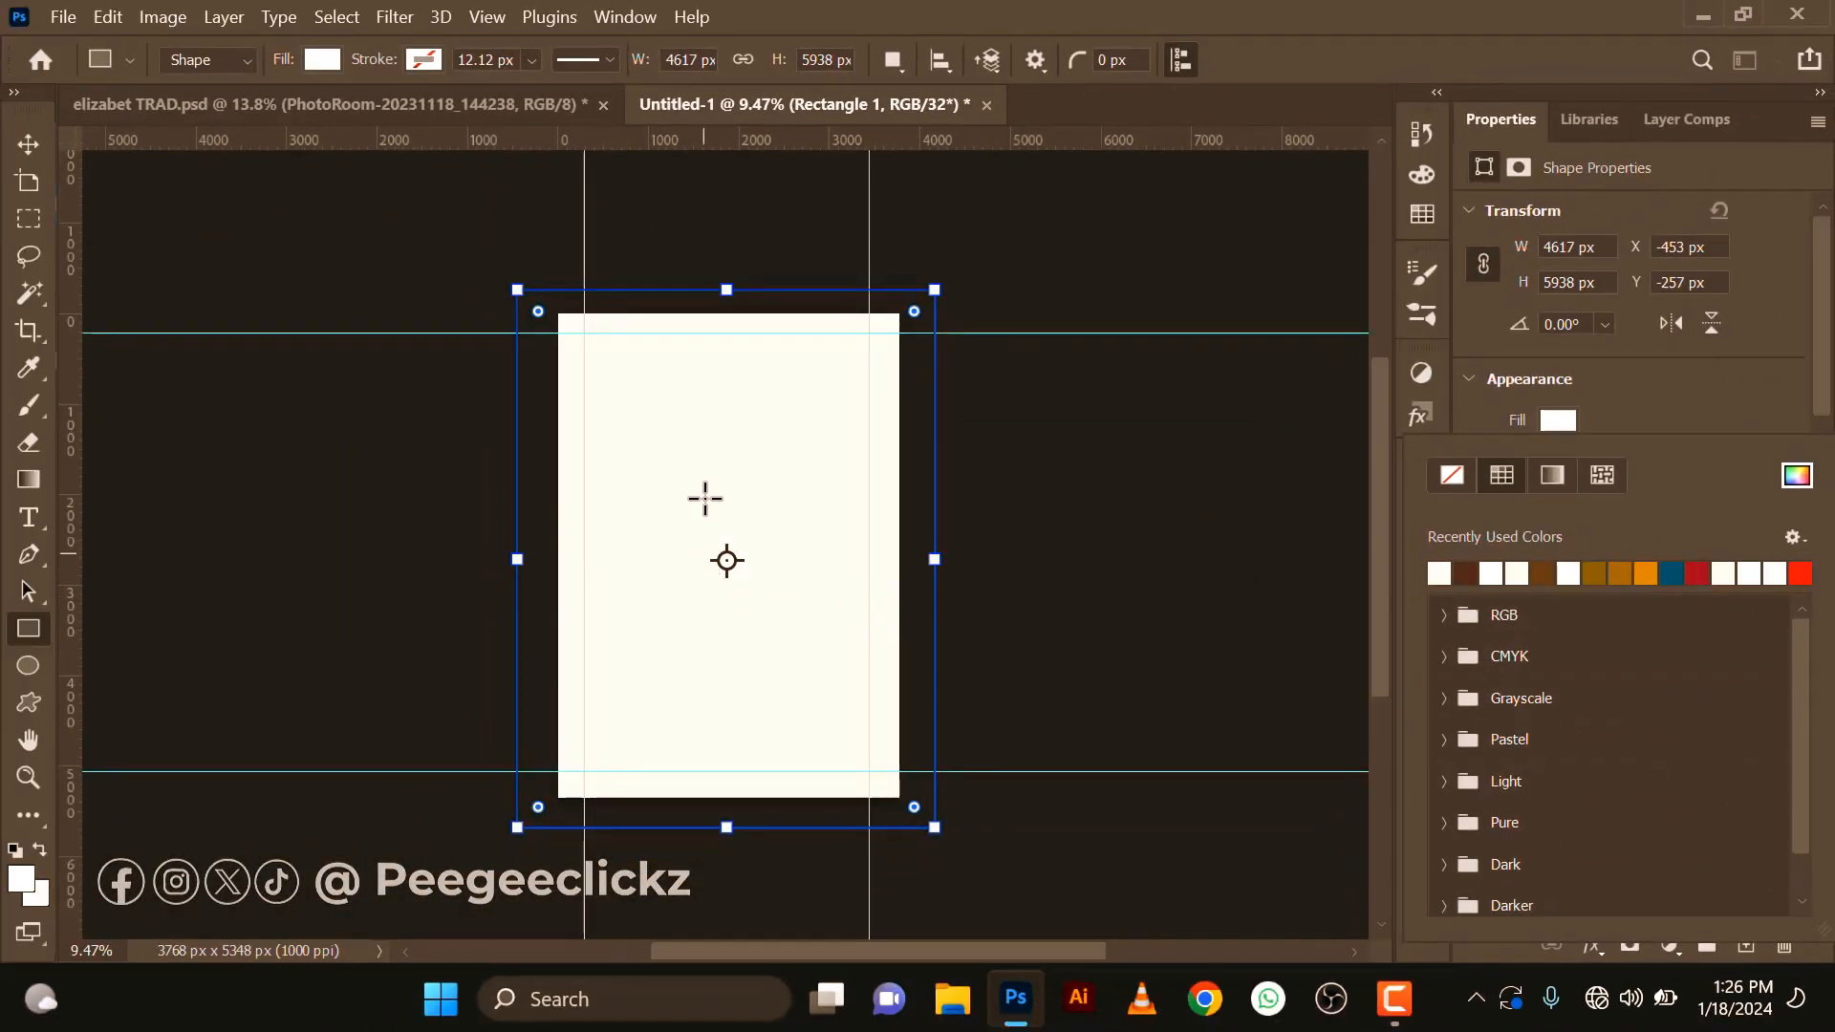
{"action": "left_click", "coordinate": [26, 145]}
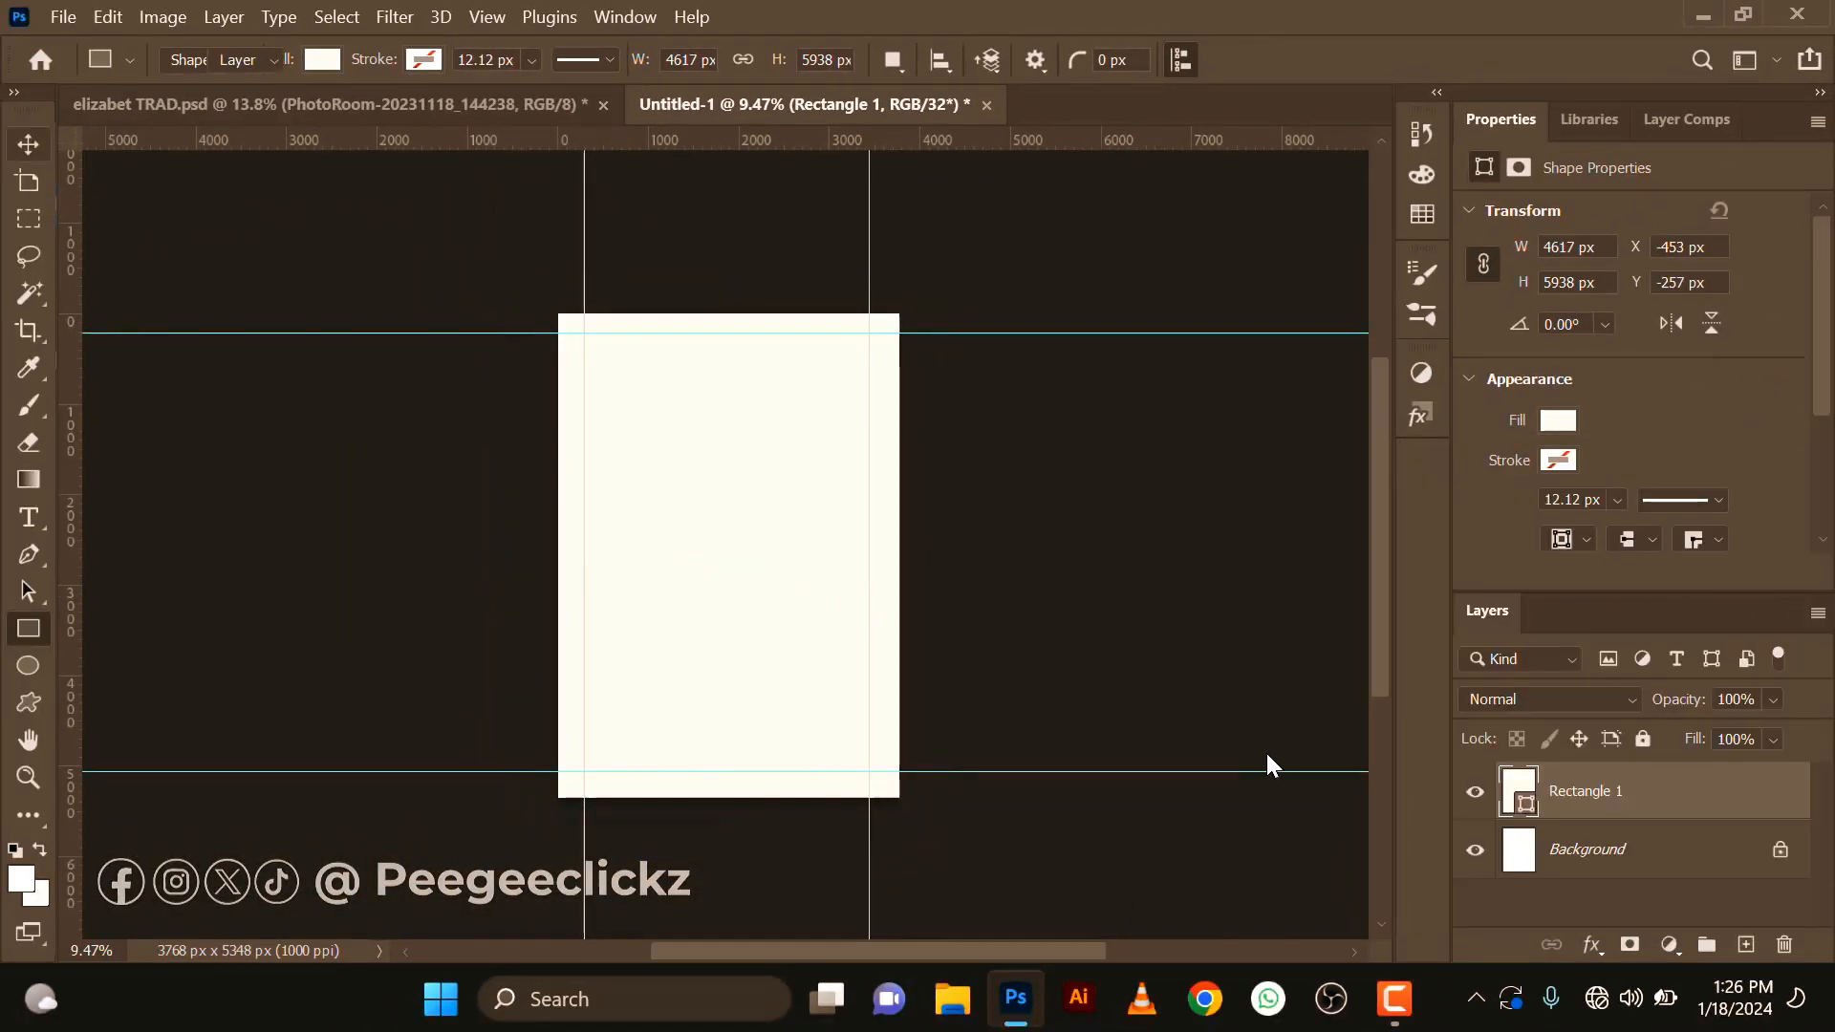
{"action": "key", "text": "v"}
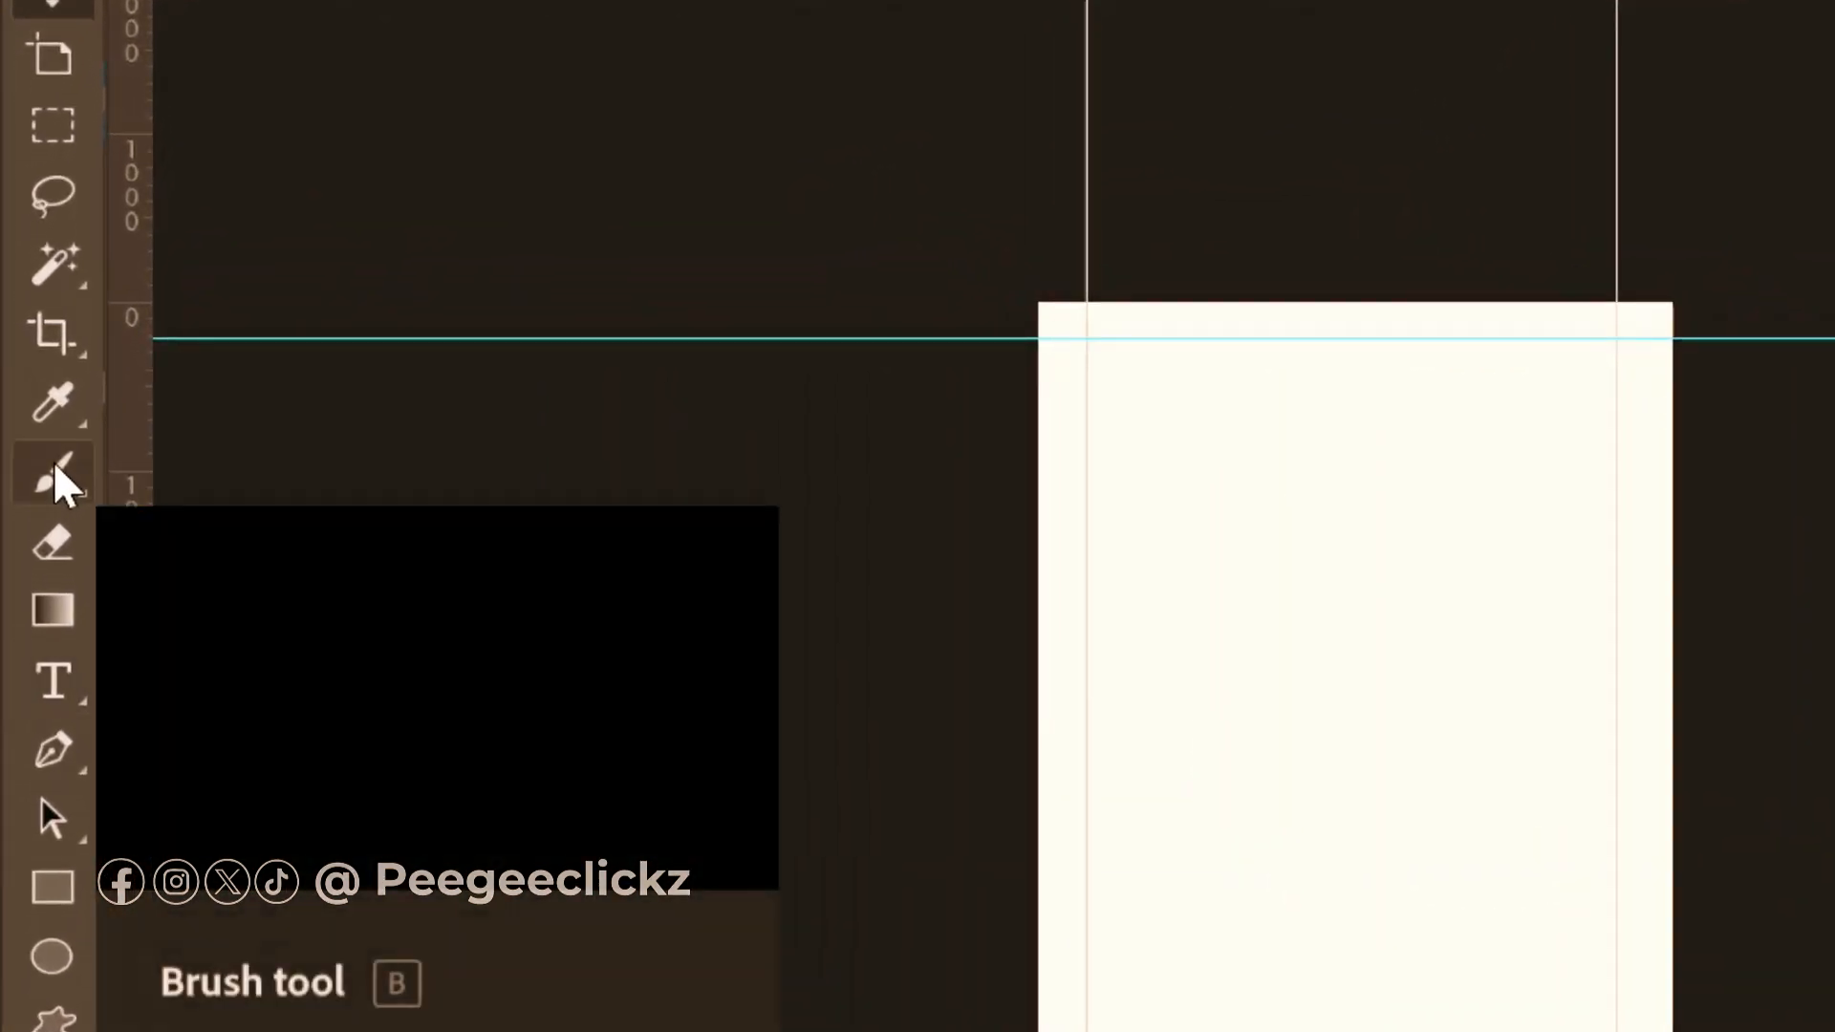
Activate the Brush tool with a 2165 px size and 81% hardness.
{"action": "left_click", "coordinate": [53, 463]}
{"action": "key", "text": "shift+b"}
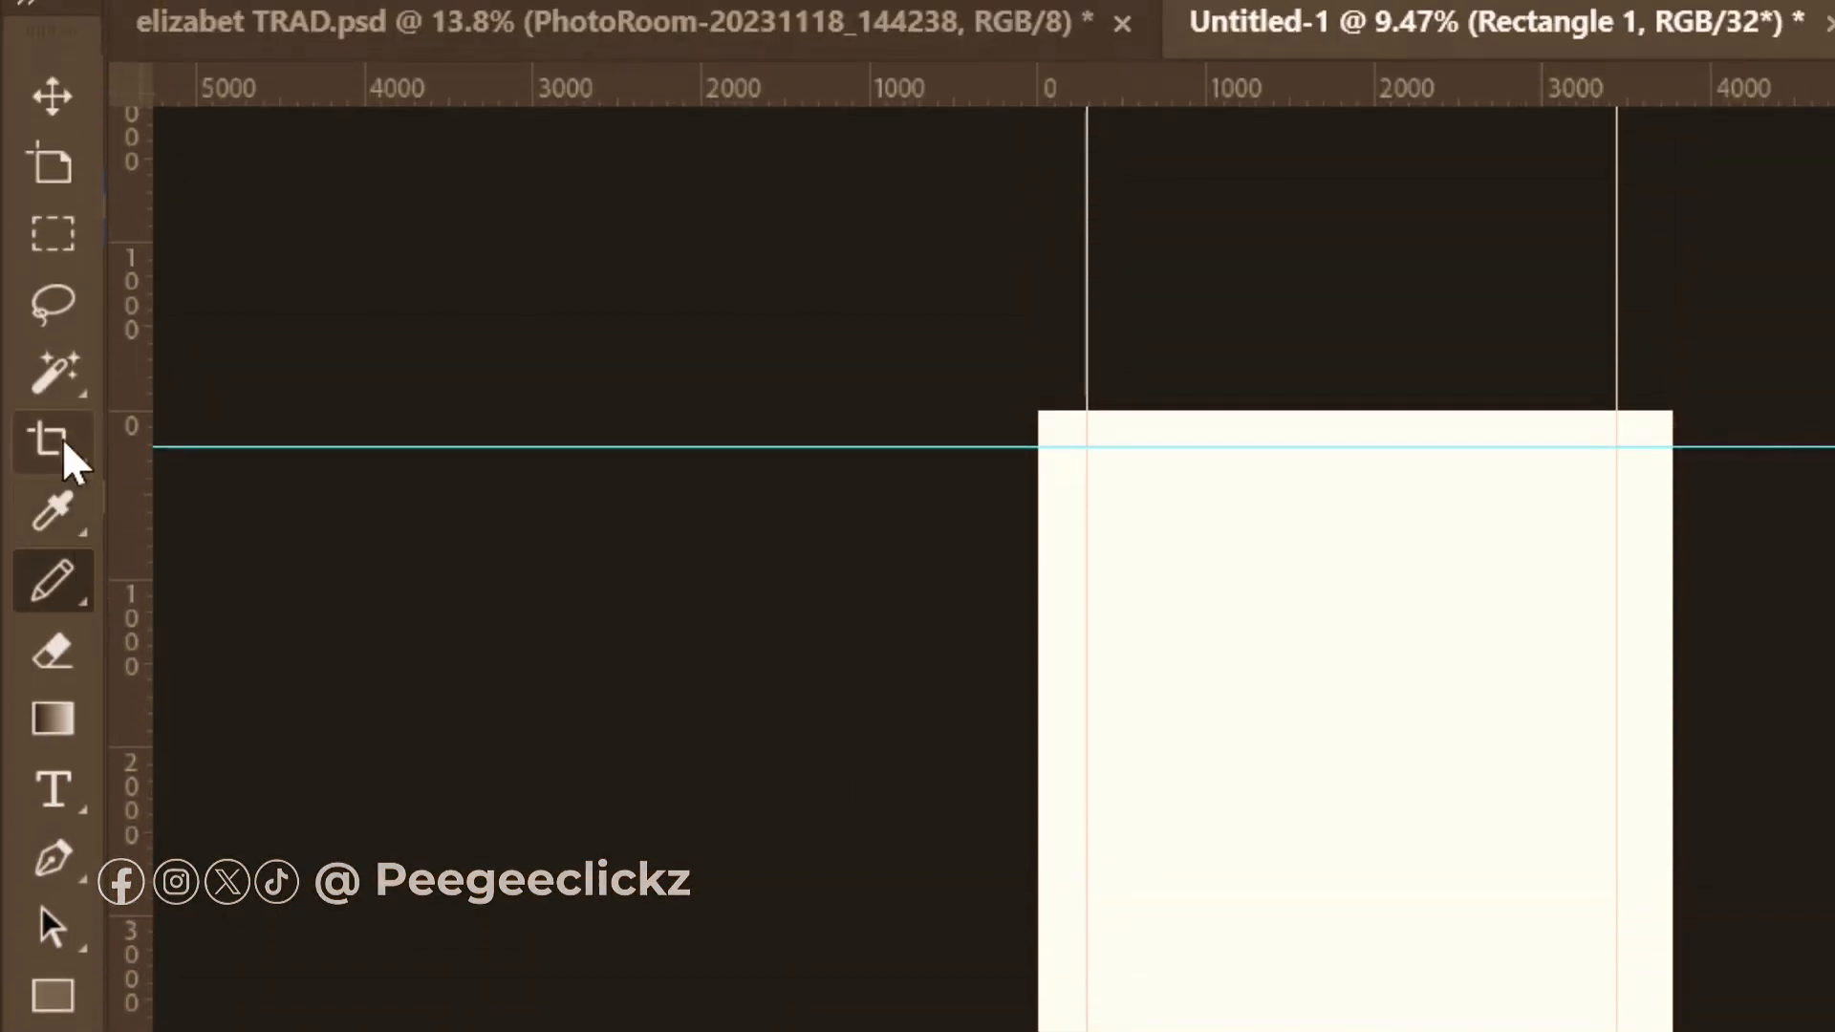
{"action": "right_click", "coordinate": [86, 610]}
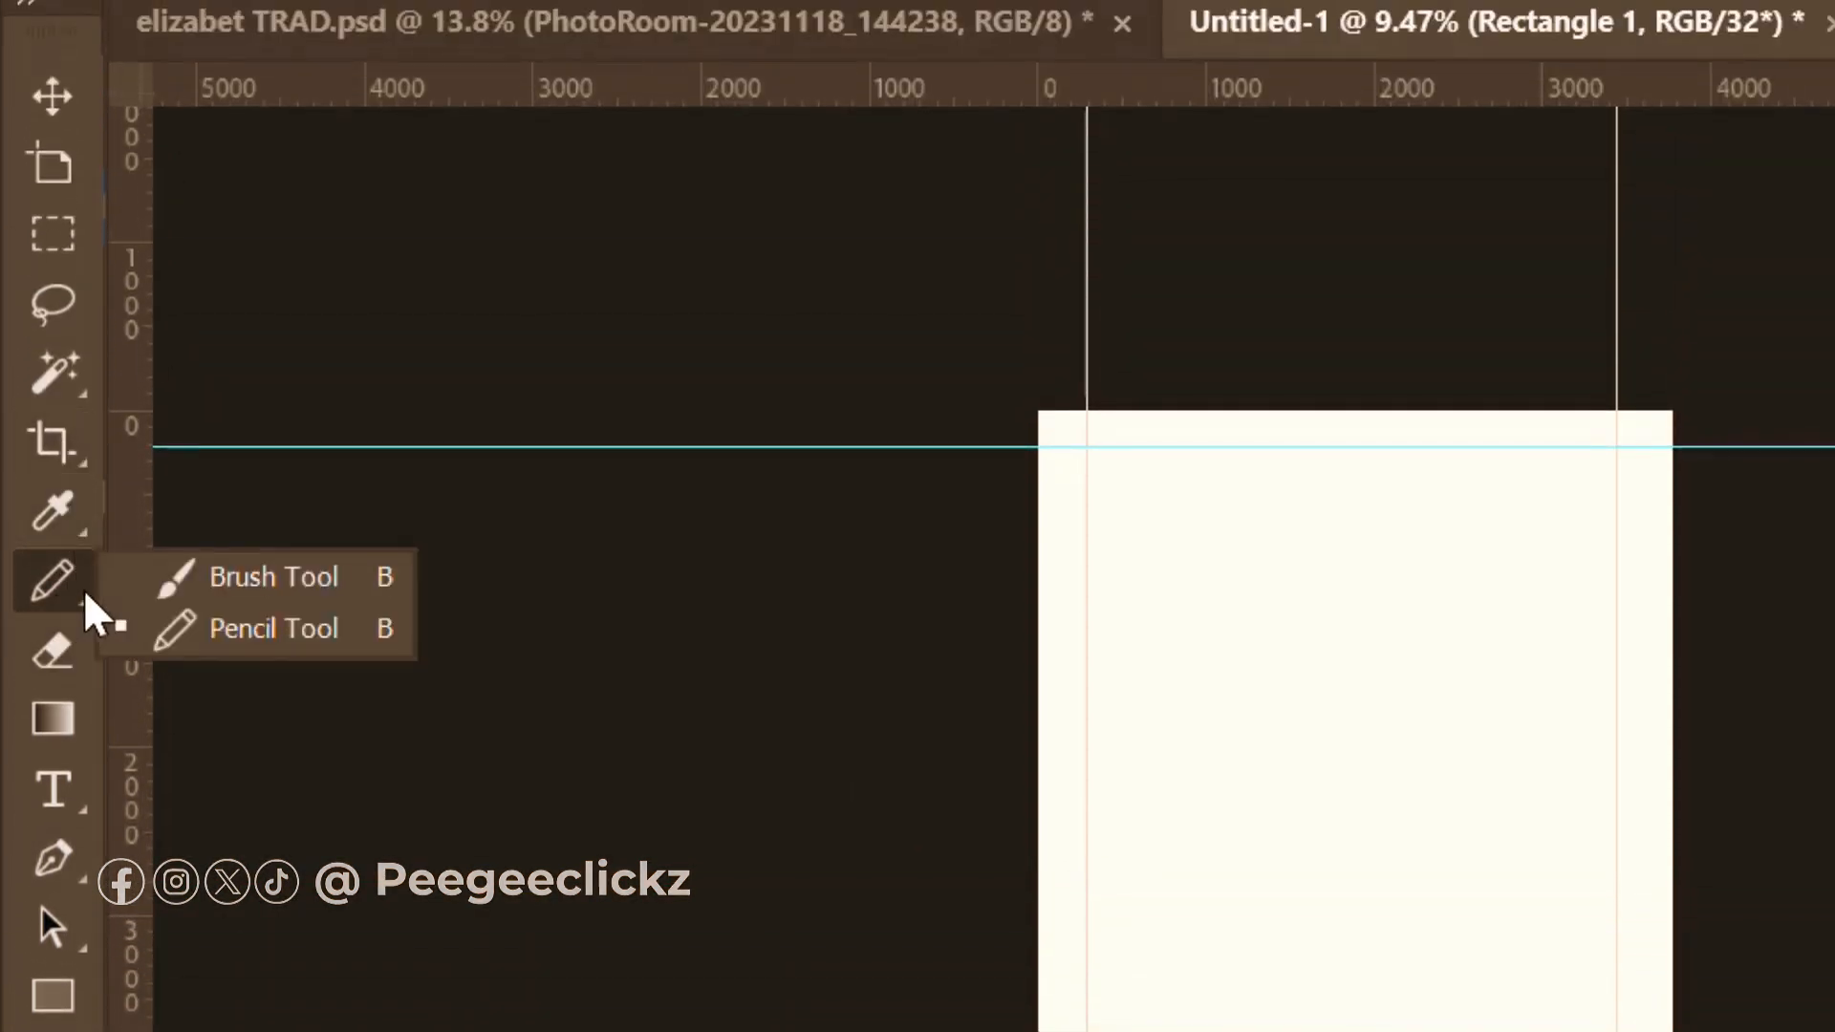
{"action": "left_click", "coordinate": [234, 602]}
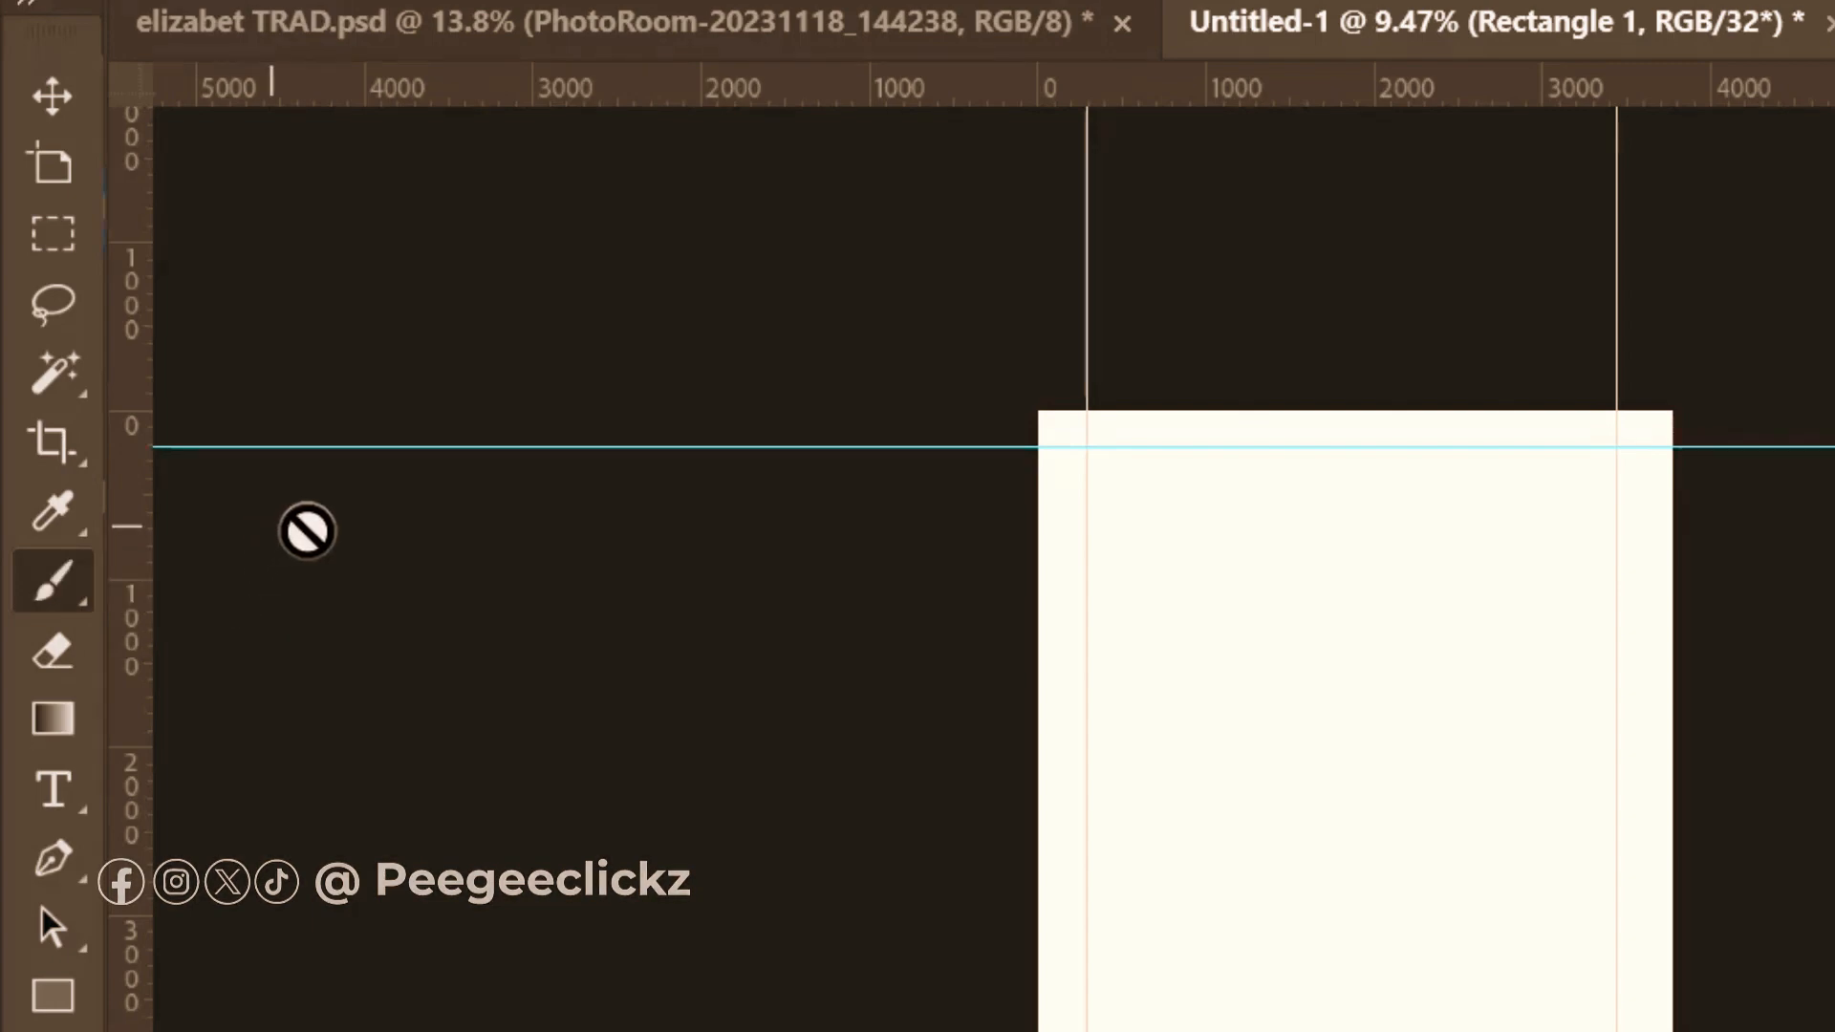
{"action": "left_click", "coordinate": [387, 99]}
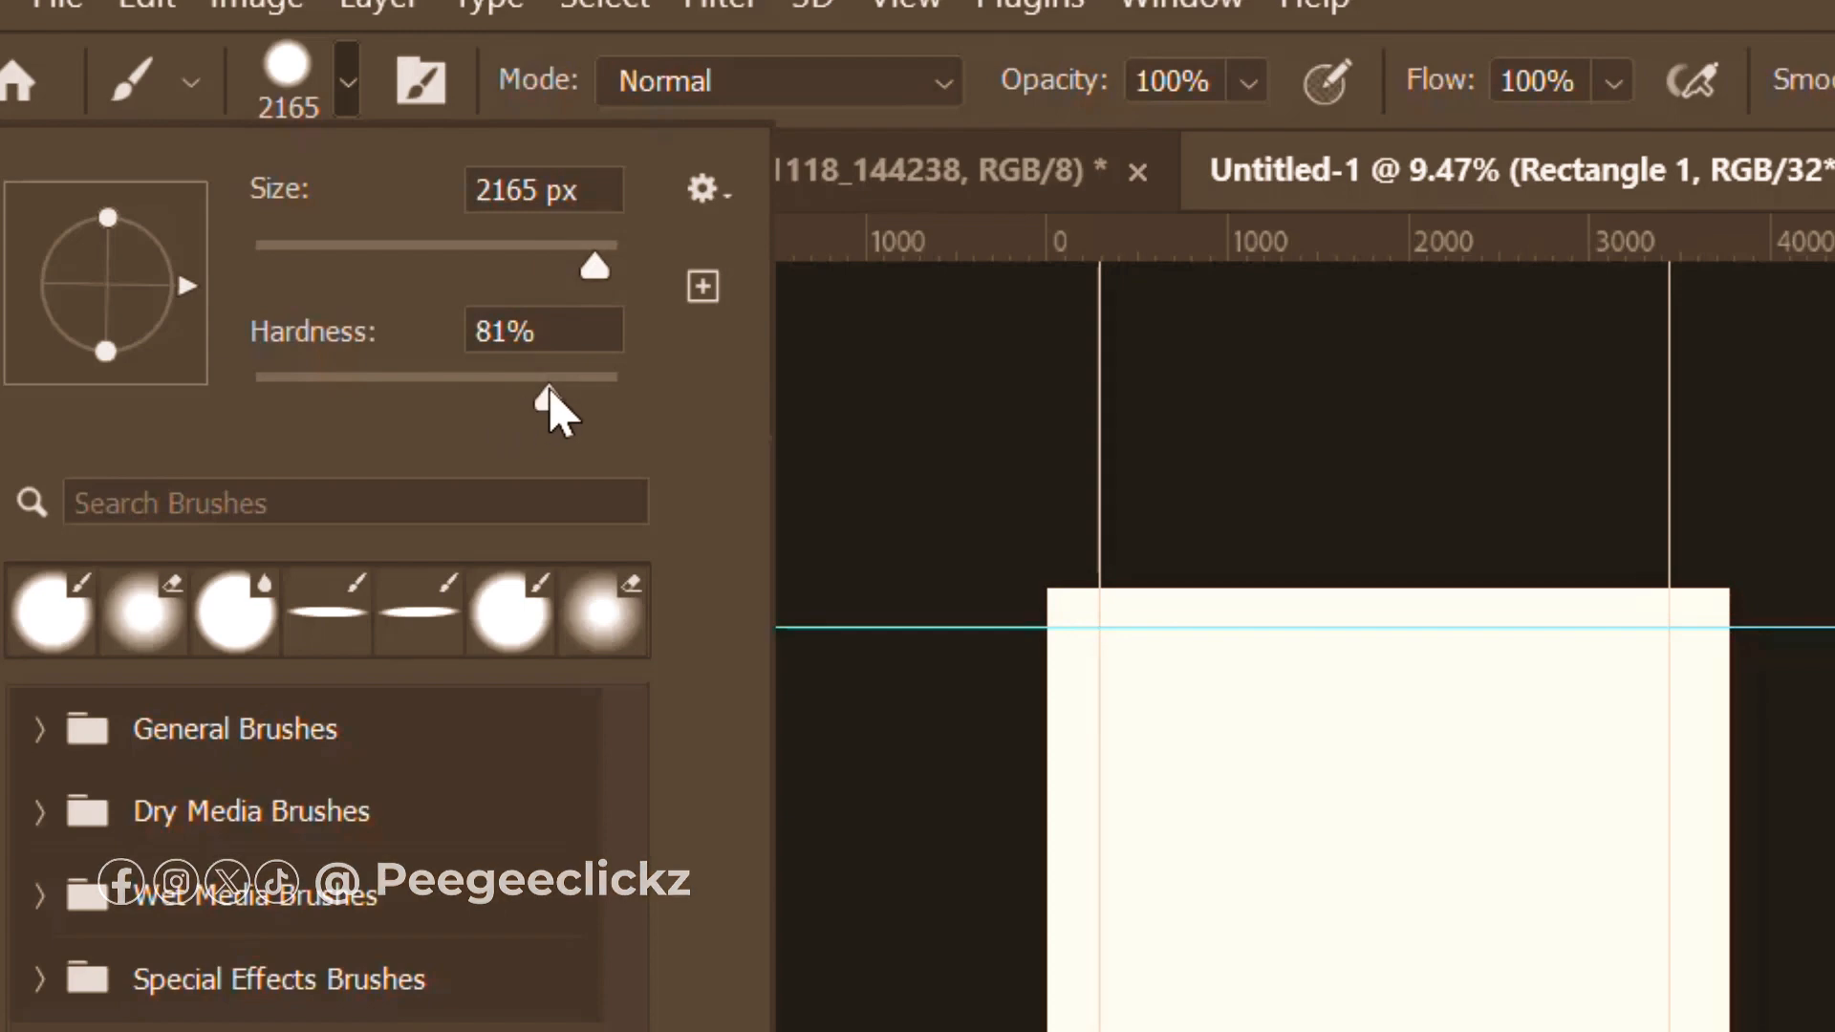
{"action": "left_click", "coordinate": [1115, 1028]}
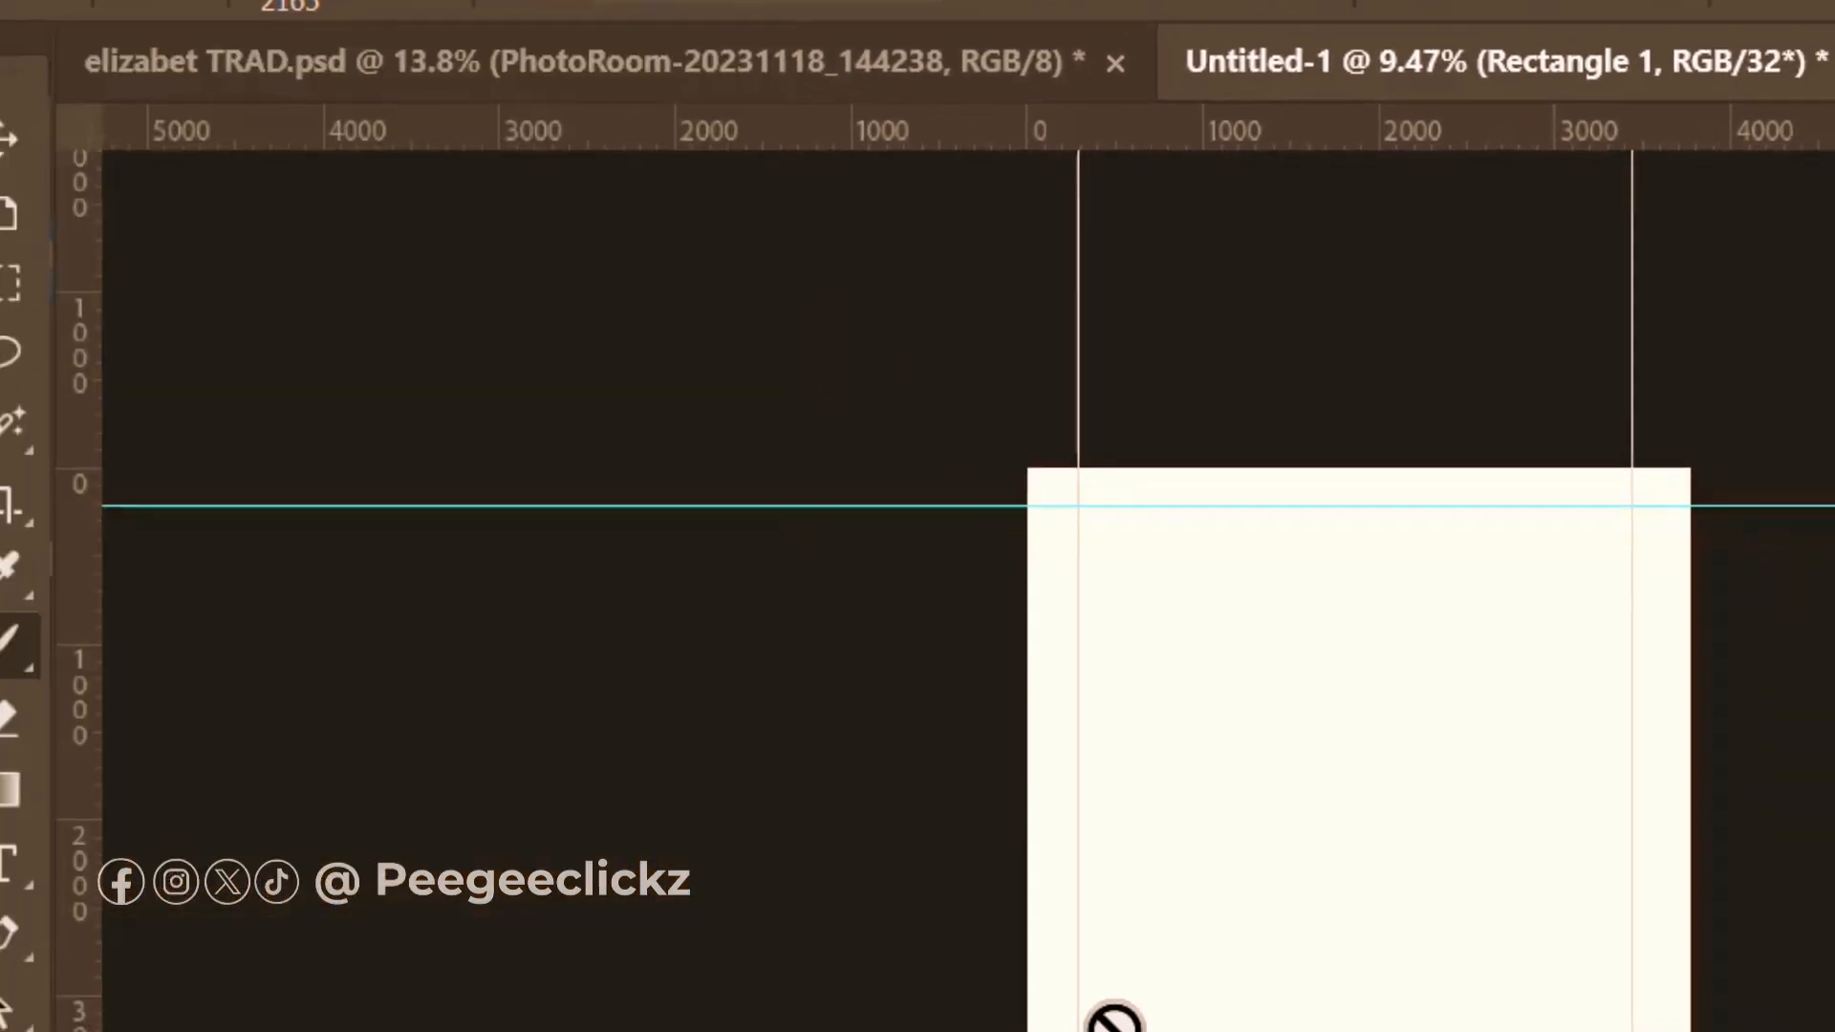
Add a new layer above the rectangle and paint a white patch about 3138 × 3595 px around the page's middle.
{"action": "left_click", "coordinate": [1114, 1020]}
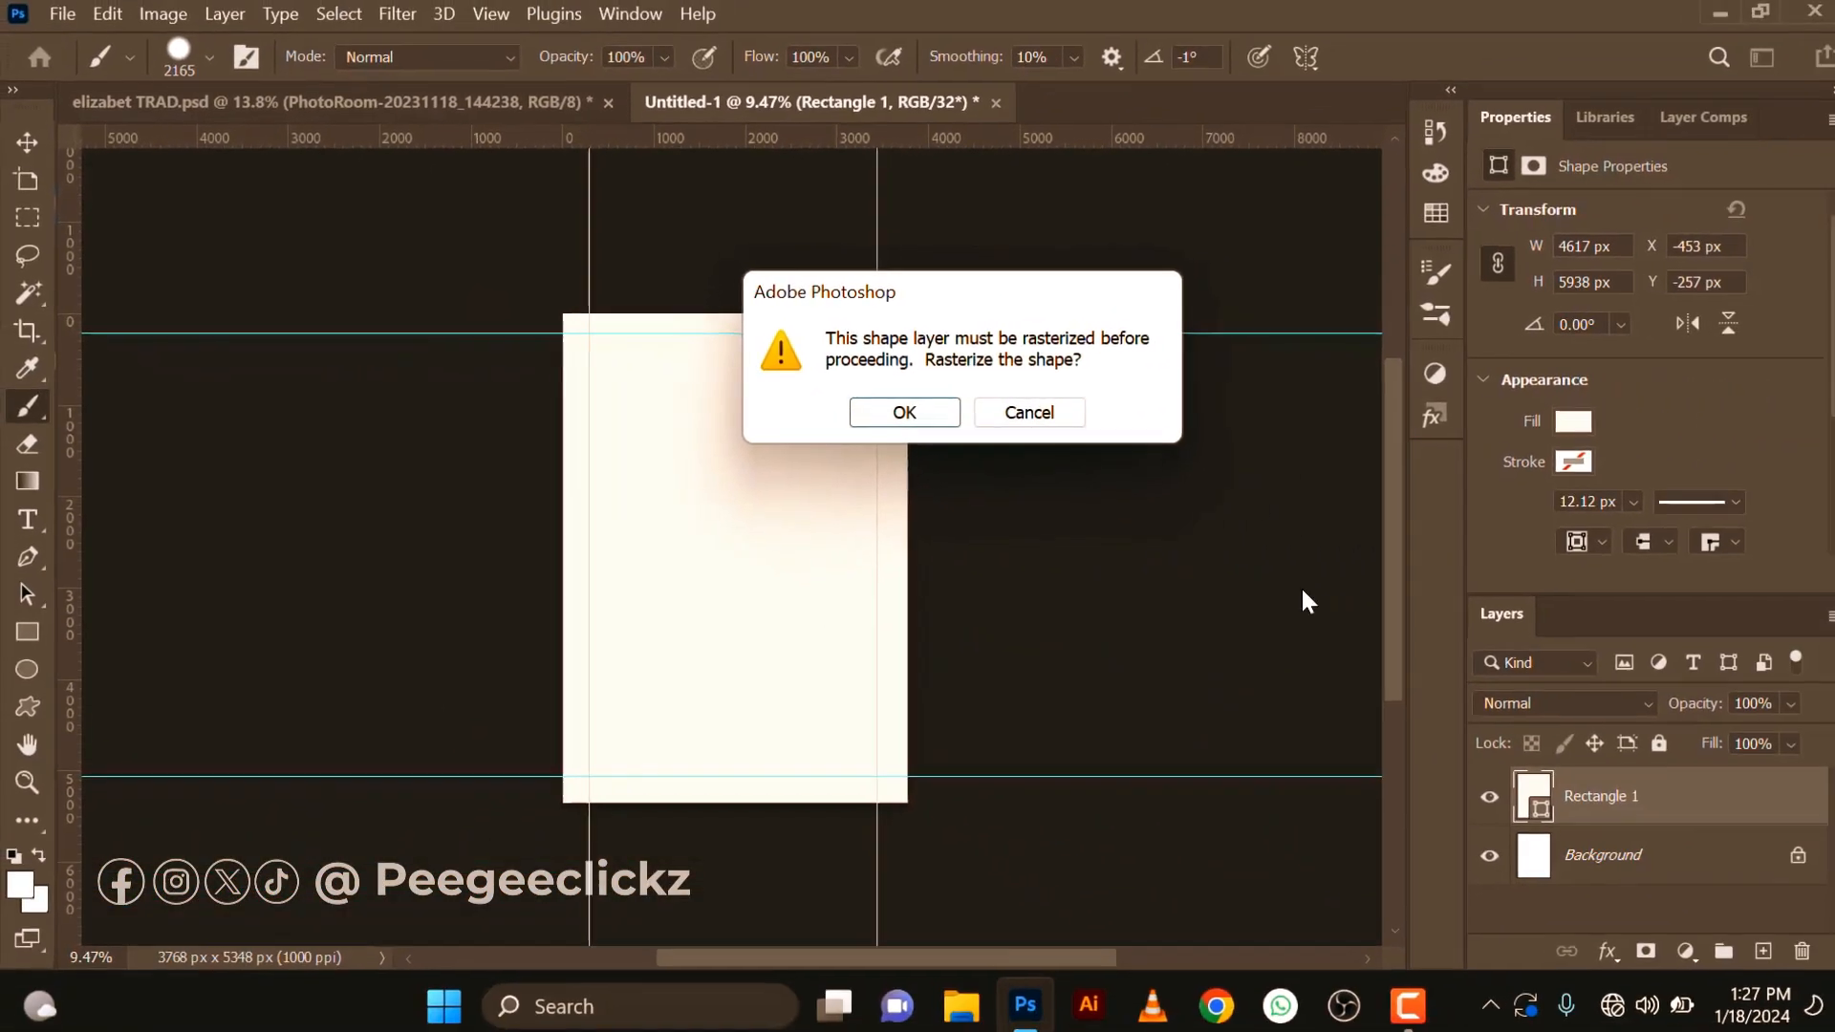
{"action": "left_click", "coordinate": [1029, 412]}
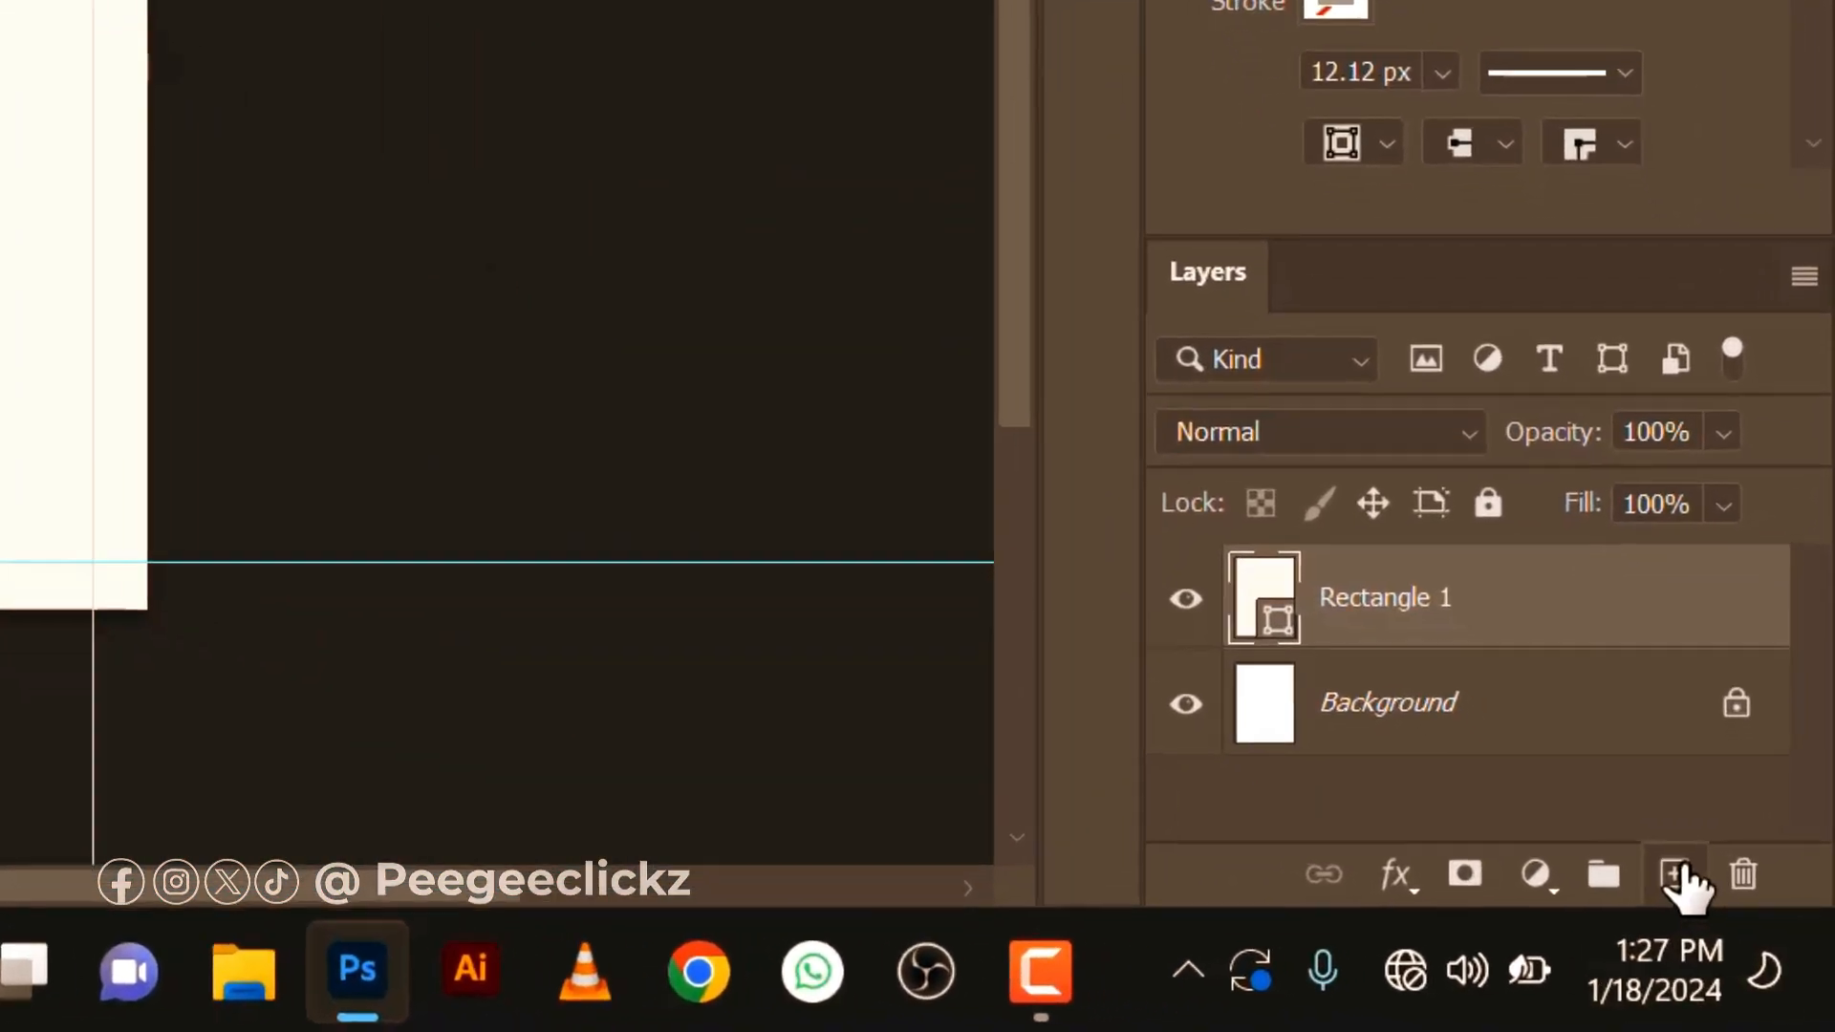
{"action": "left_click", "coordinate": [1675, 875]}
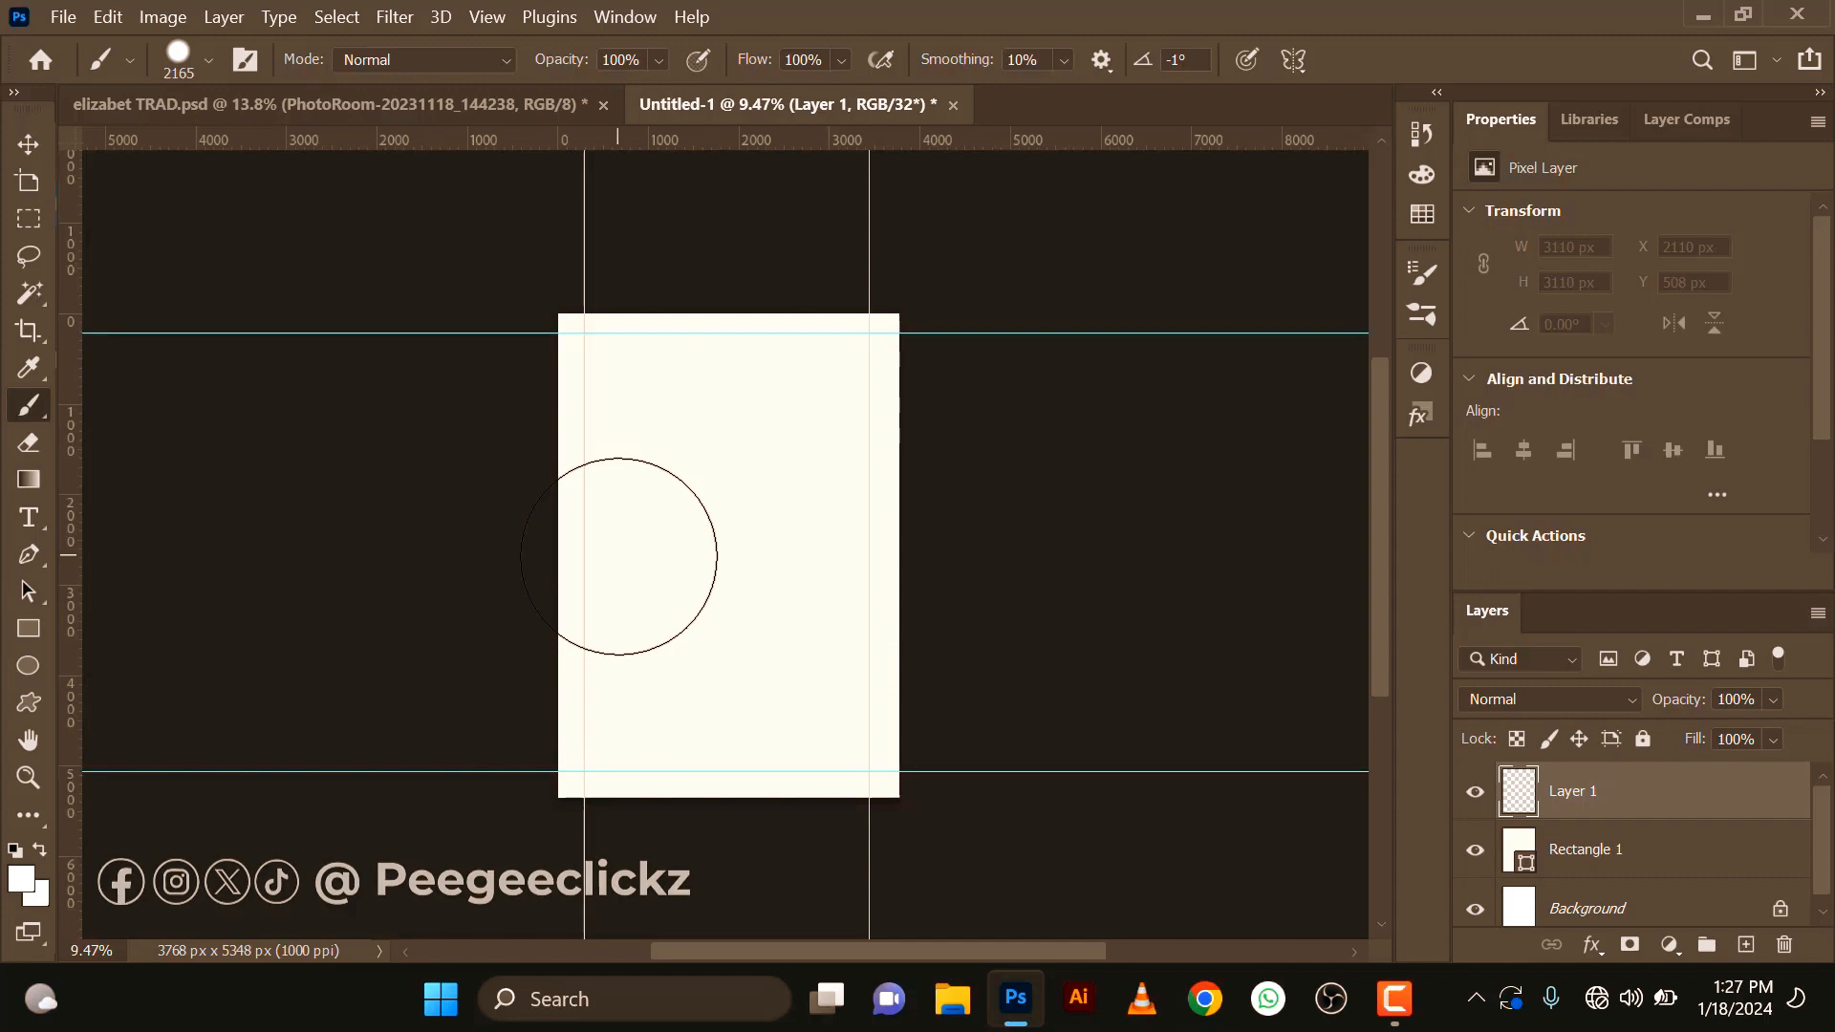
{"action": "mouse_move", "coordinate": [618, 556]}
{"action": "left_mouse_down"}
{"action": "mouse_move", "coordinate": [701, 561]}
{"action": "mouse_move", "coordinate": [682, 584]}
{"action": "mouse_move", "coordinate": [720, 602]}
{"action": "mouse_move", "coordinate": [702, 536]}
{"action": "mouse_move", "coordinate": [622, 586]}
{"action": "mouse_move", "coordinate": [679, 663]}
{"action": "mouse_move", "coordinate": [708, 629]}
{"action": "mouse_move", "coordinate": [696, 606]}
{"action": "mouse_move", "coordinate": [635, 602]}
{"action": "mouse_move", "coordinate": [602, 536]}
{"action": "left_mouse_up"}
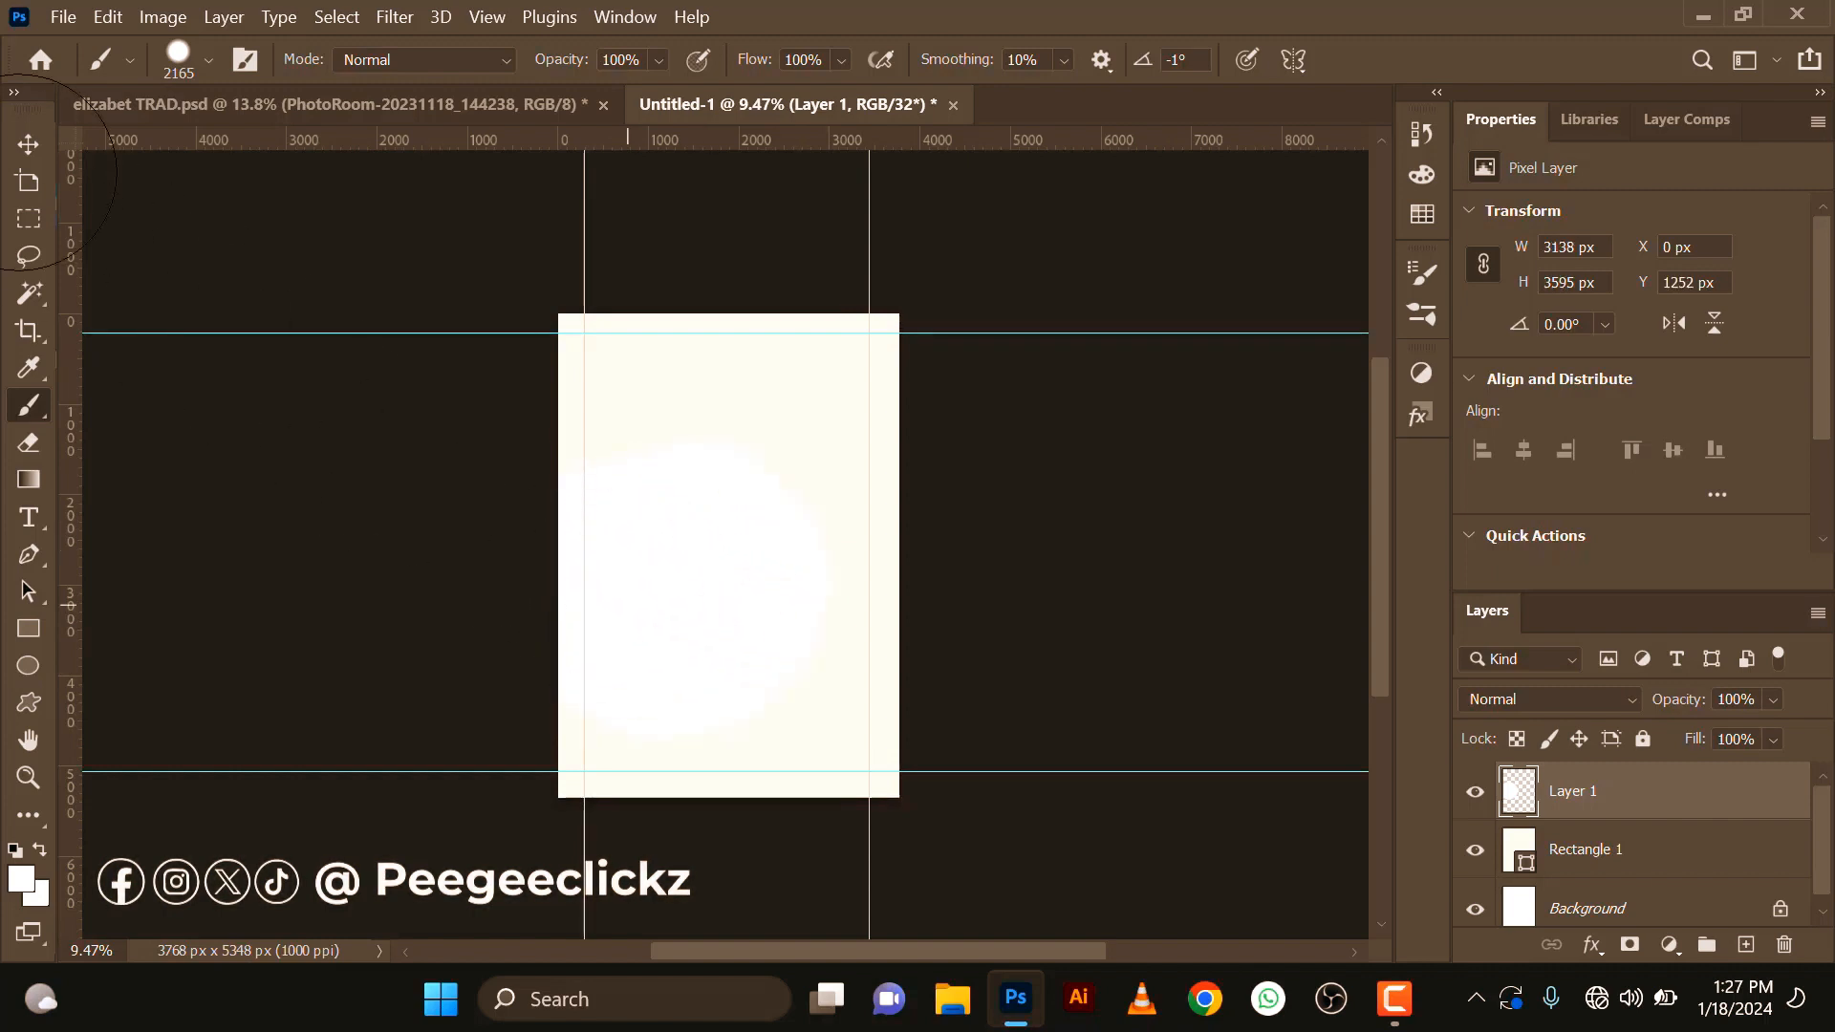
{"action": "left_click", "coordinate": [19, 151]}
{"action": "scroll", "coordinate": [743, 600], "scroll_direction": "down", "scroll_amount": 1}
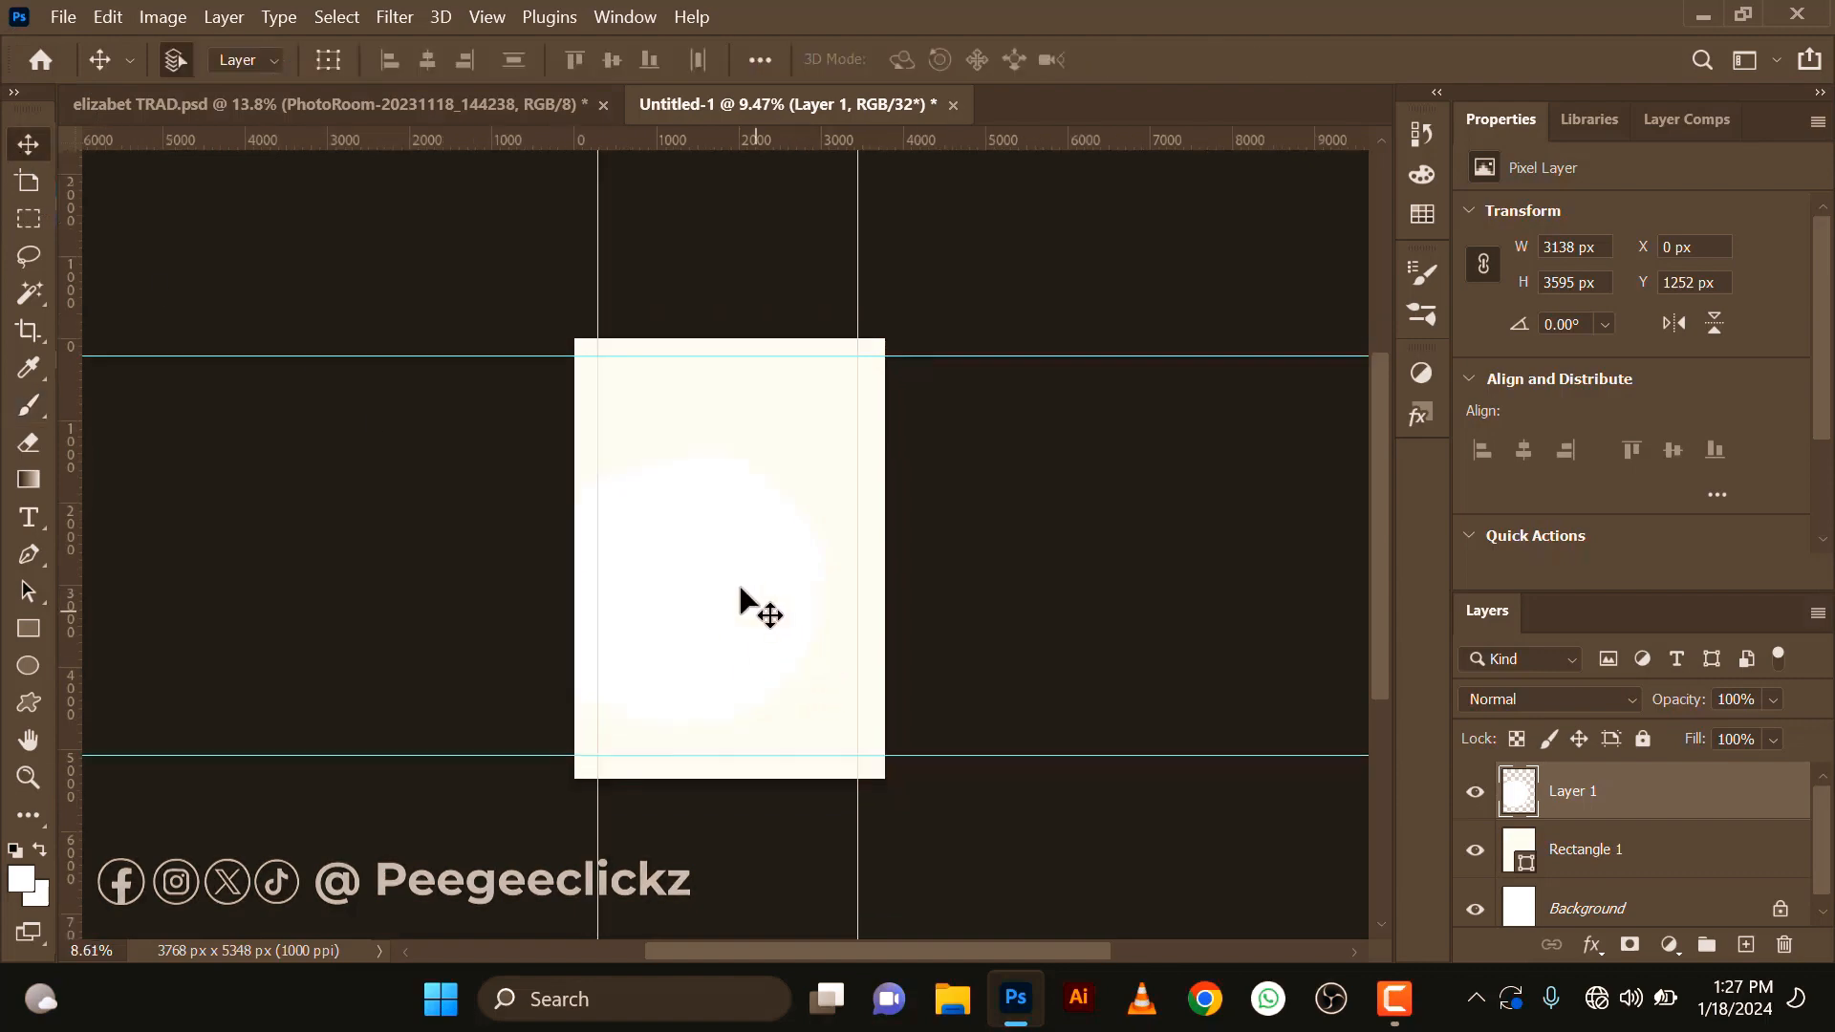
Apply a Gaussian Blur with a radius of 355.2 pixels to the painted white layer.
{"action": "left_click", "coordinate": [395, 17]}
{"action": "mouse_move", "coordinate": [459, 357]}
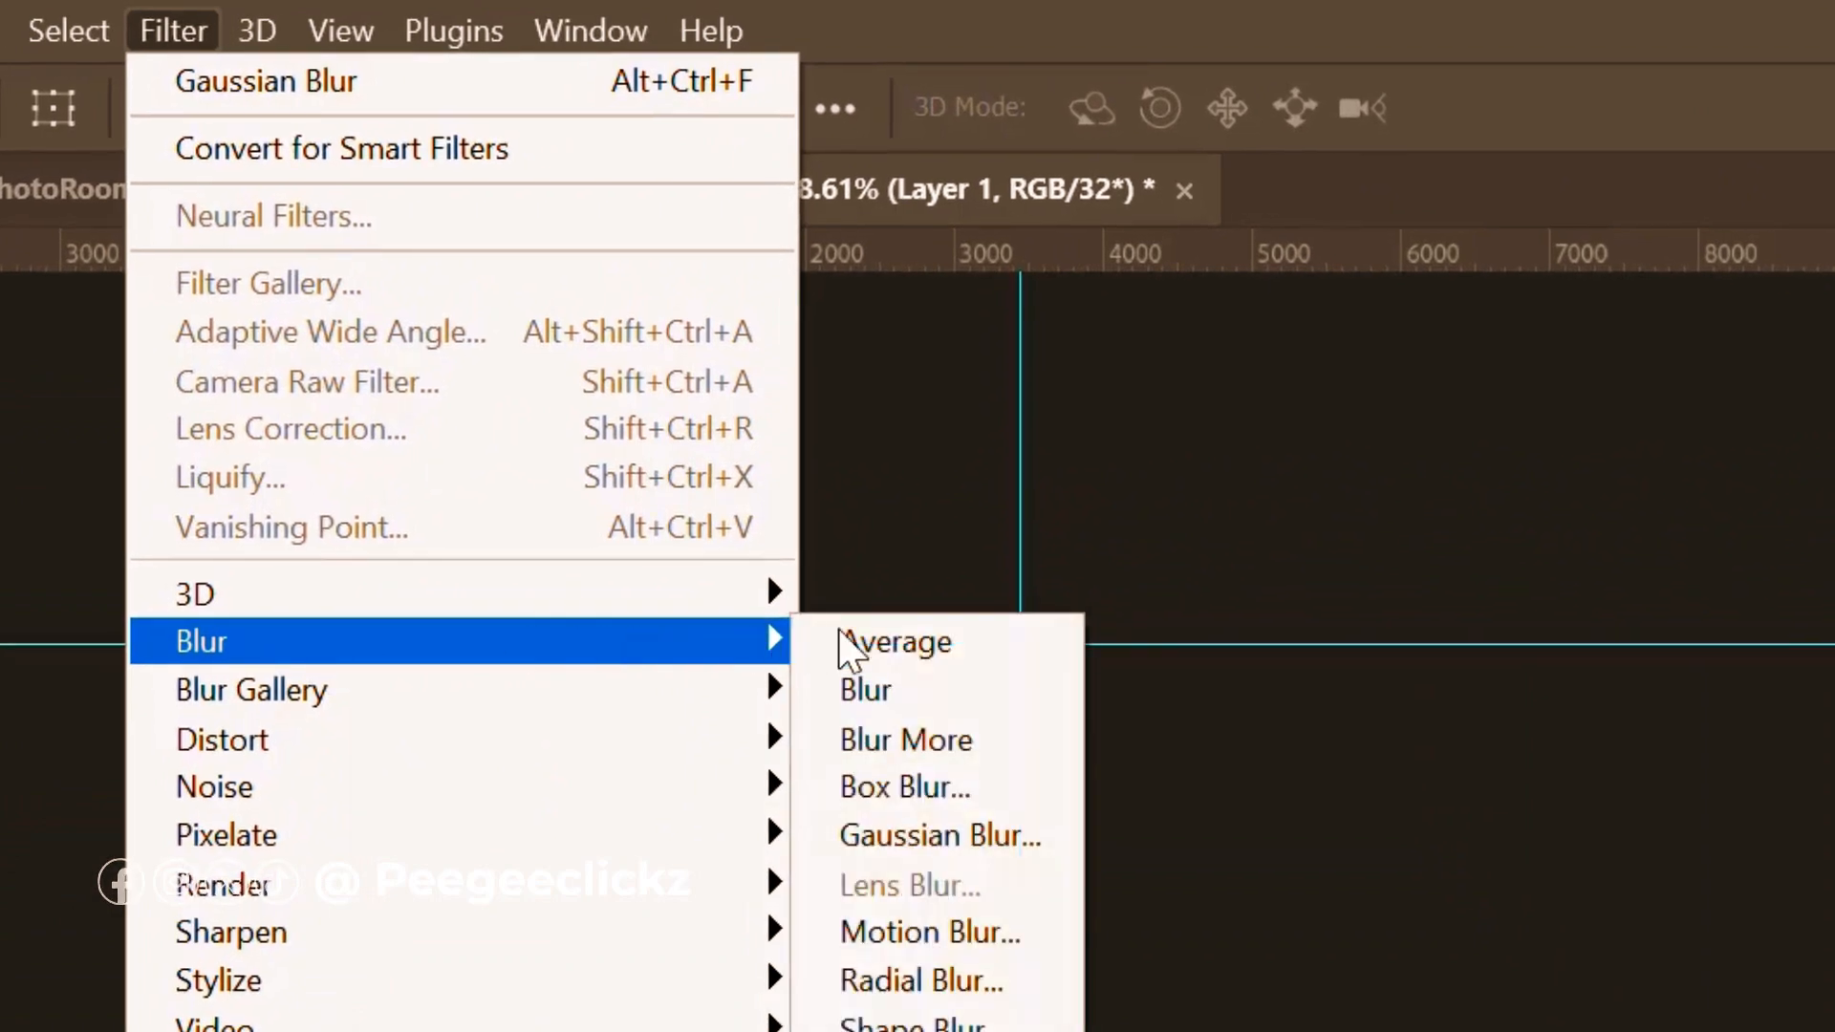
{"action": "left_click", "coordinate": [939, 837]}
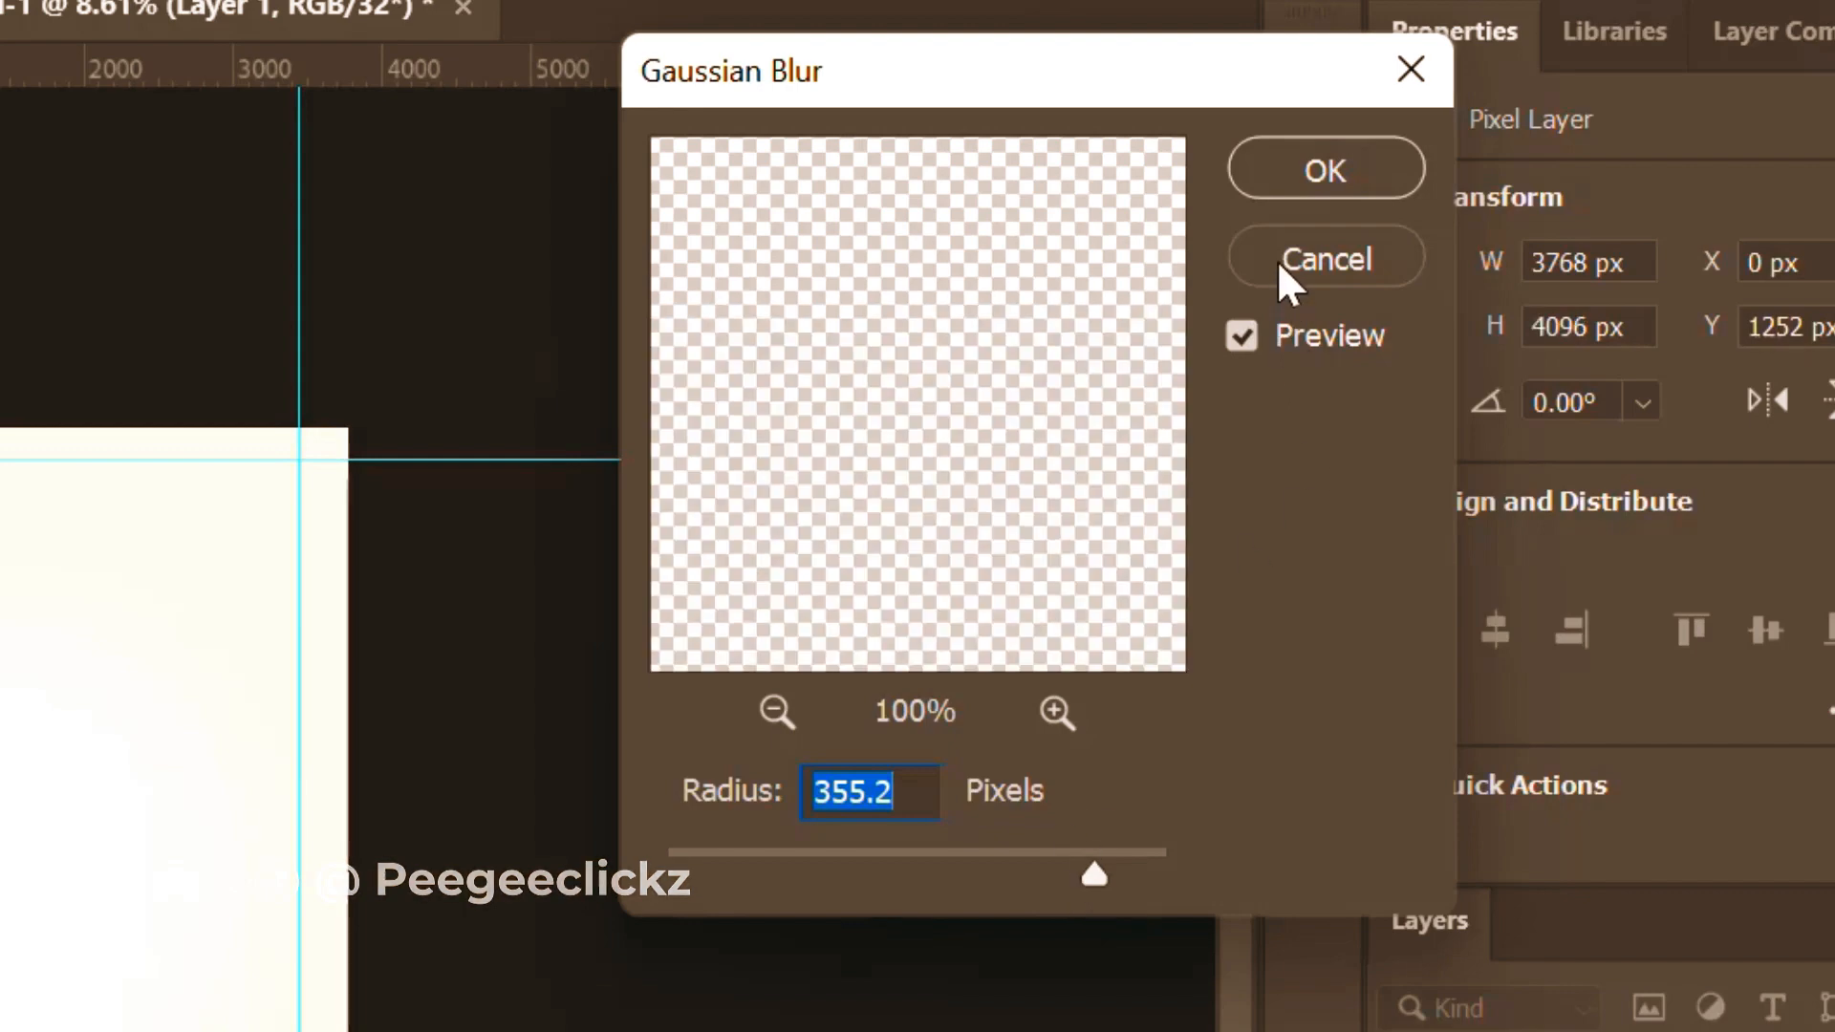
{"action": "left_click", "coordinate": [1313, 162]}
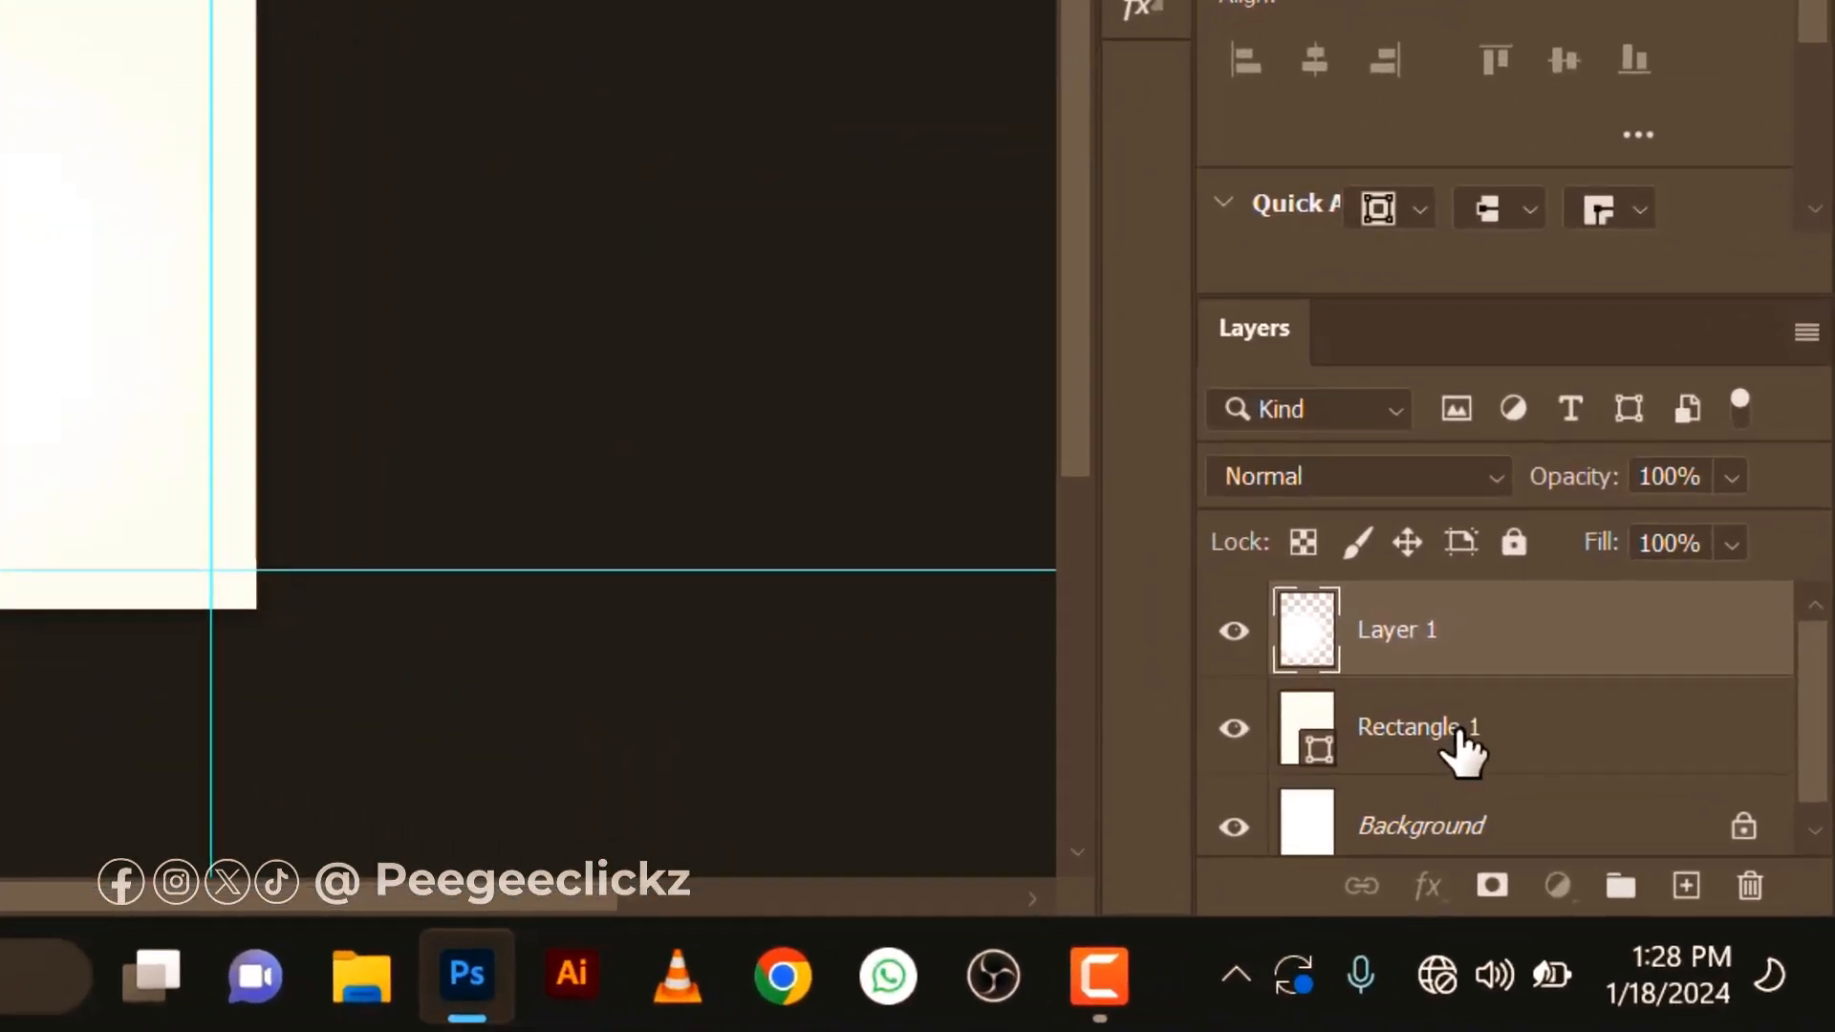
Group Layer 1 and Rectangle 1, and name the group "background".
{"action": "left_click", "coordinate": [1611, 863]}
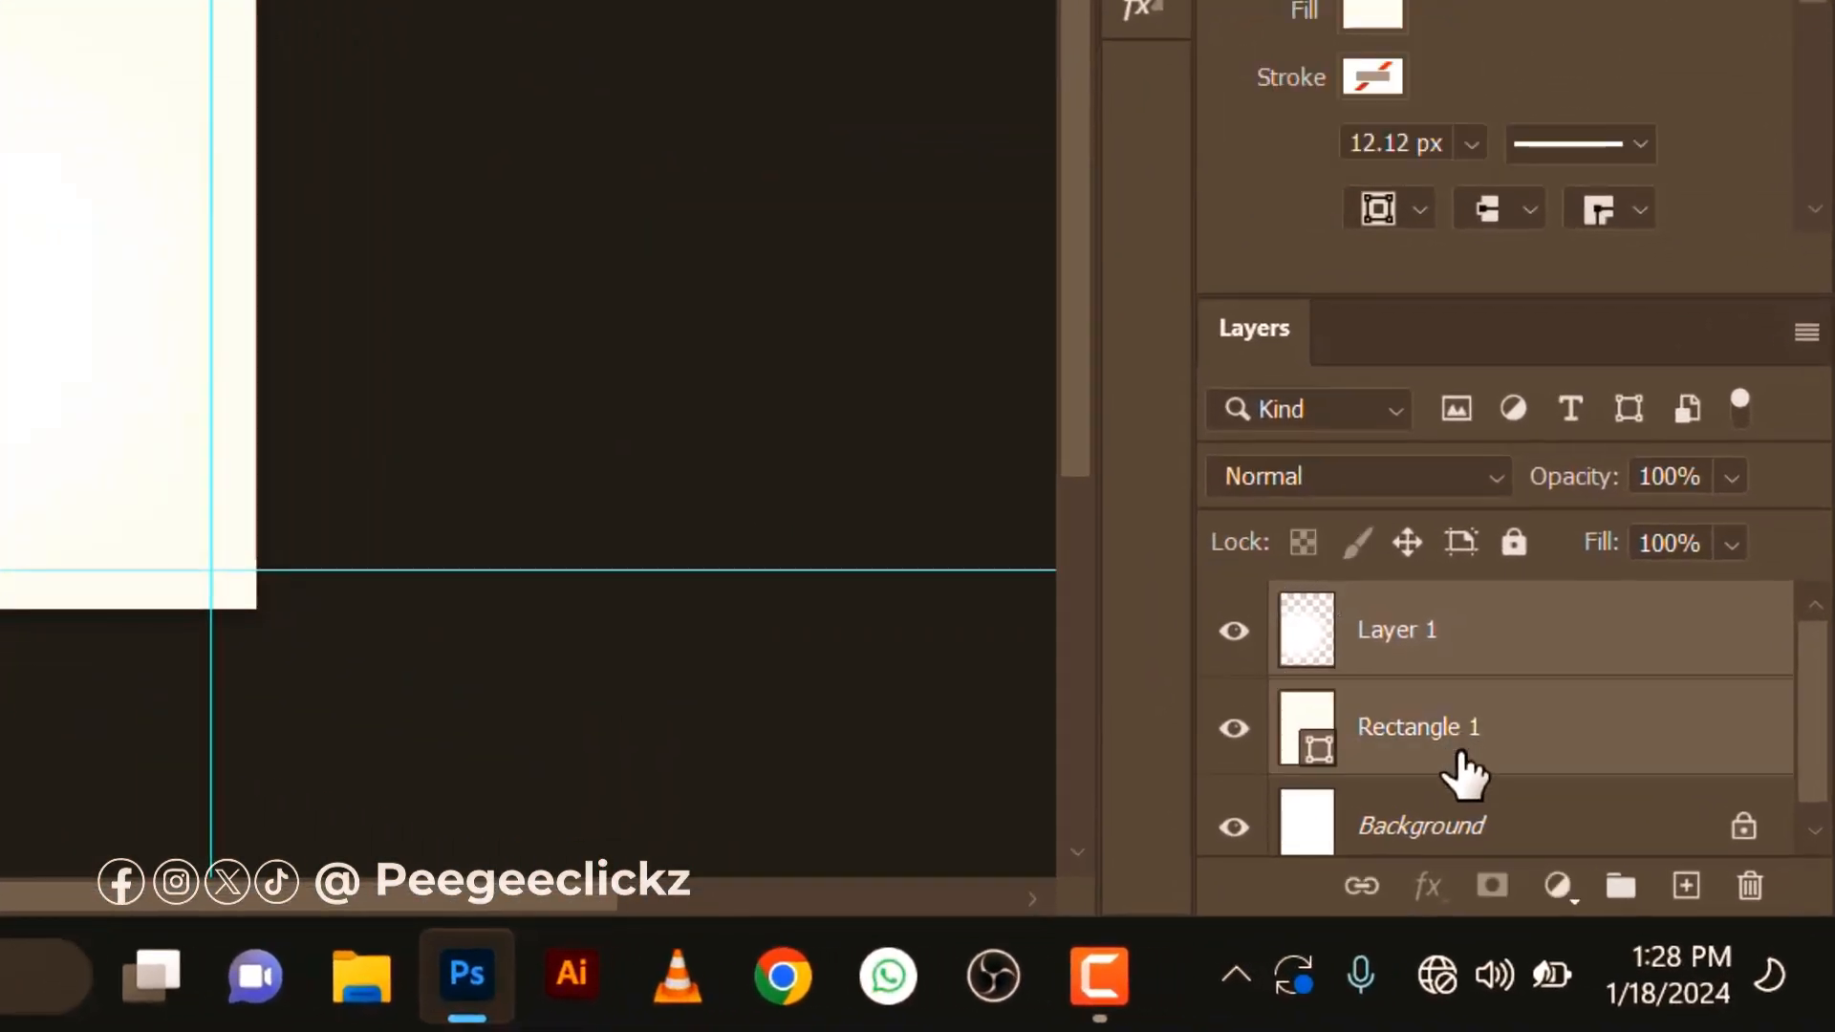
{"action": "left_click", "coordinate": [1463, 839]}
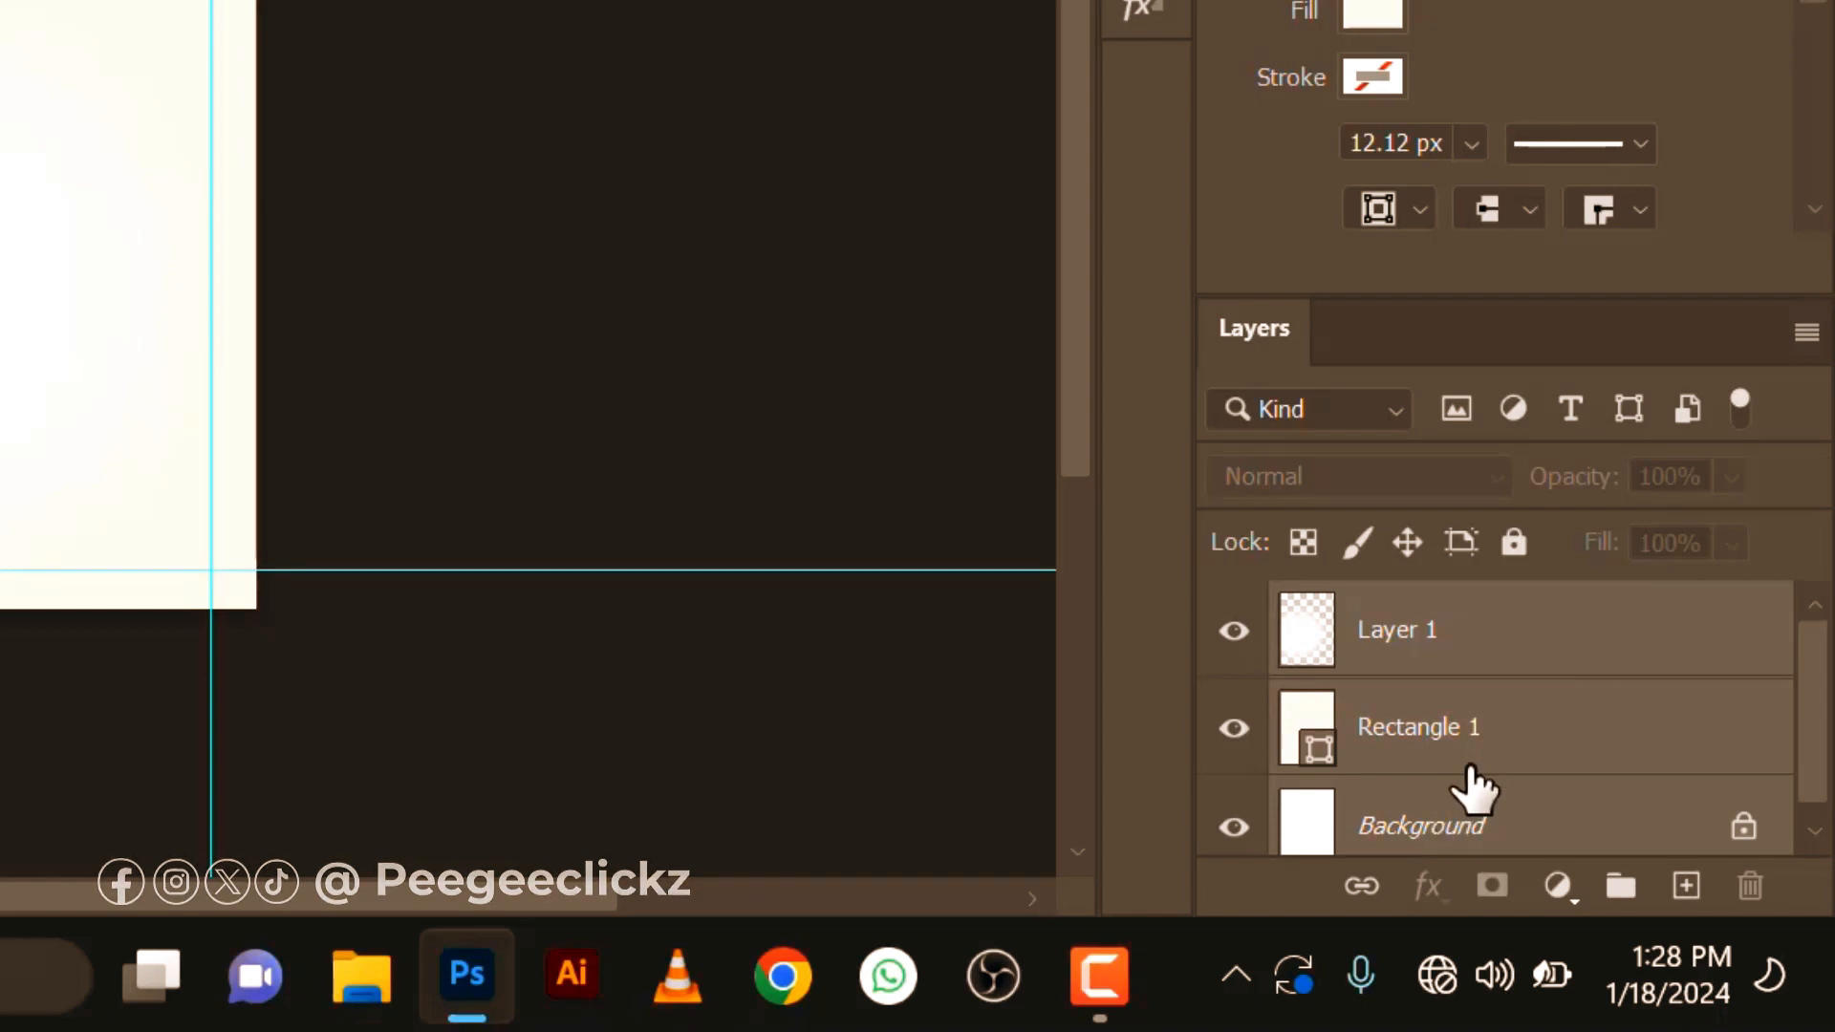
{"action": "left_click", "coordinate": [1497, 738]}
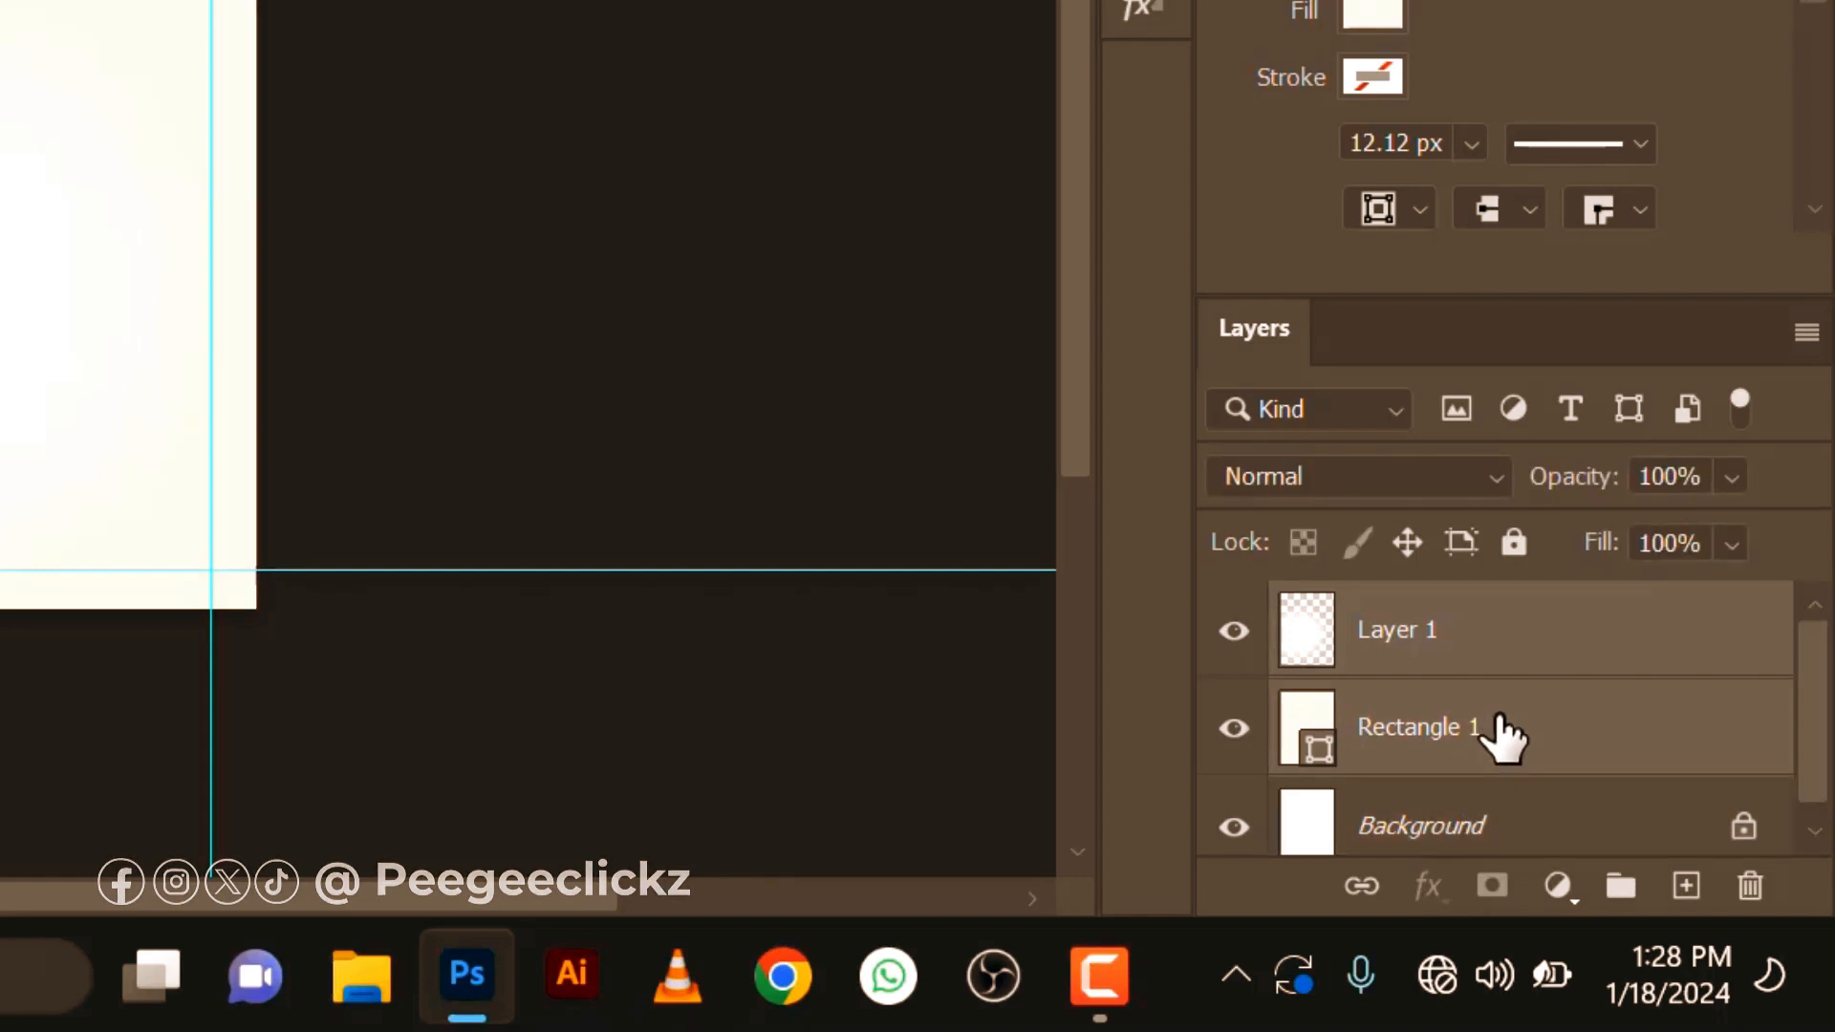
{"action": "key", "text": "ctrl+g"}
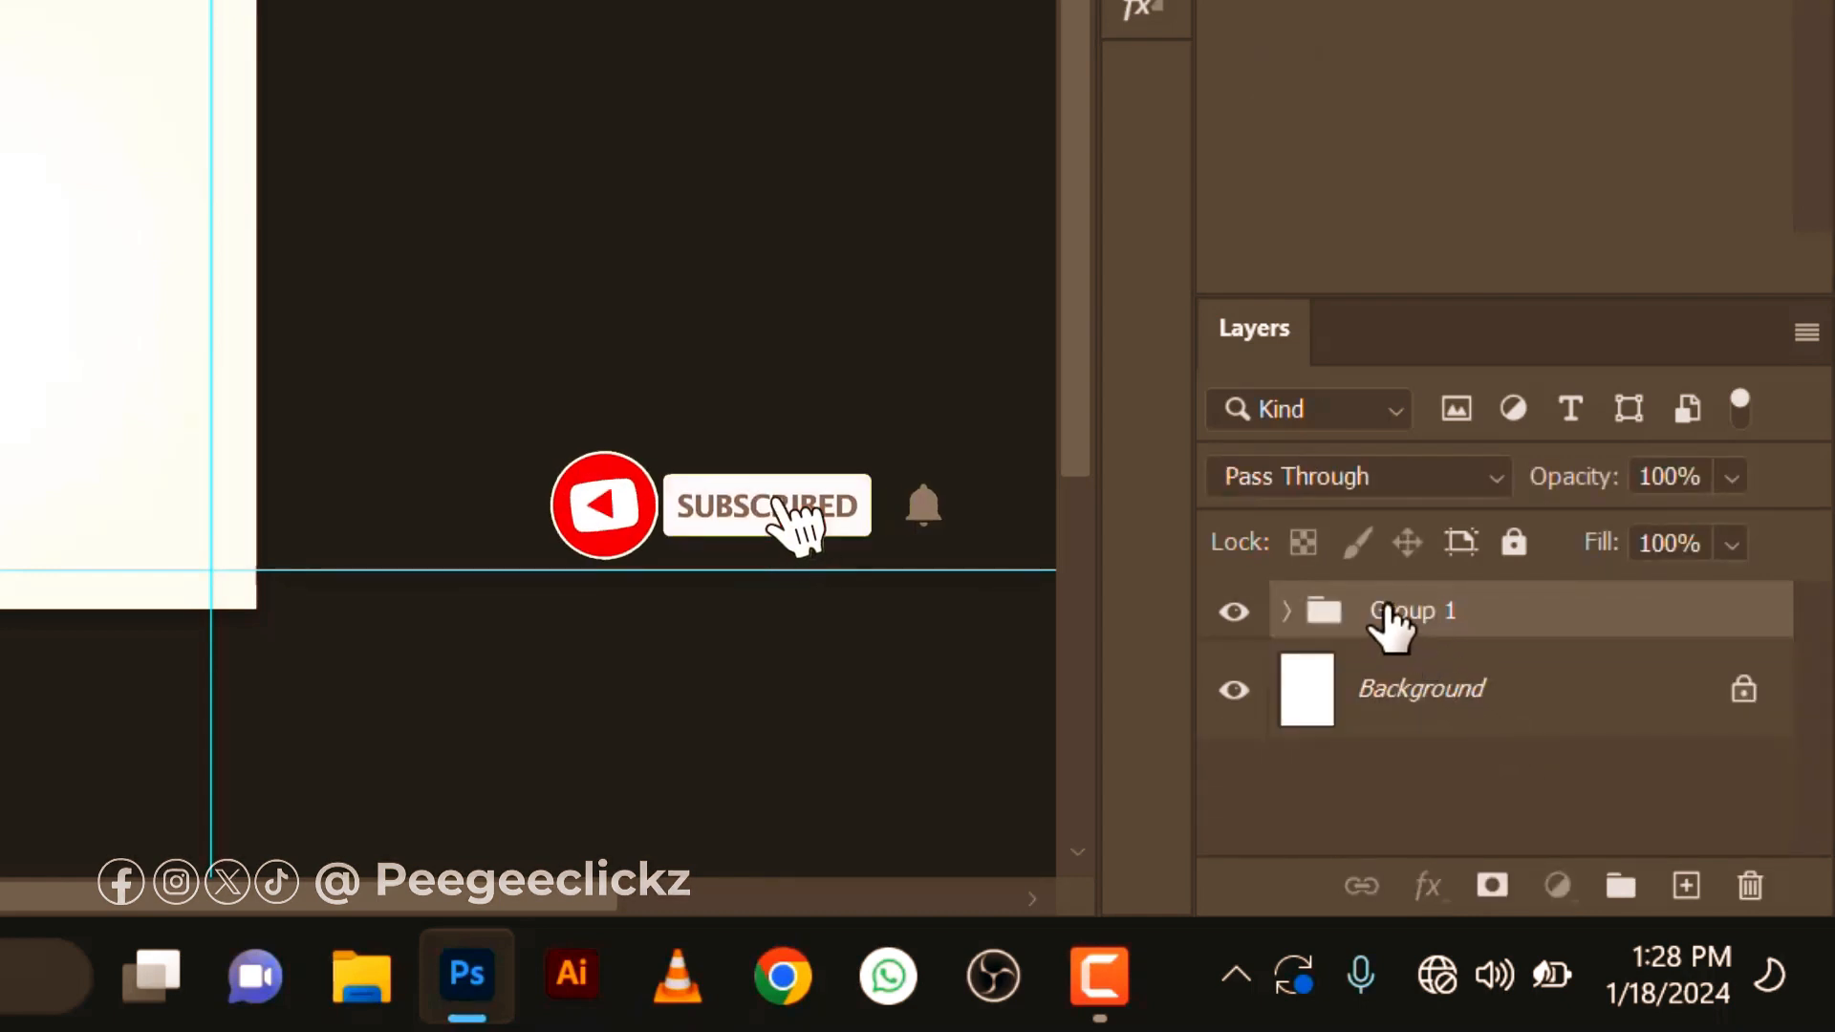
{"action": "double_click", "coordinate": [1392, 622]}
{"action": "type", "text": "ba"}
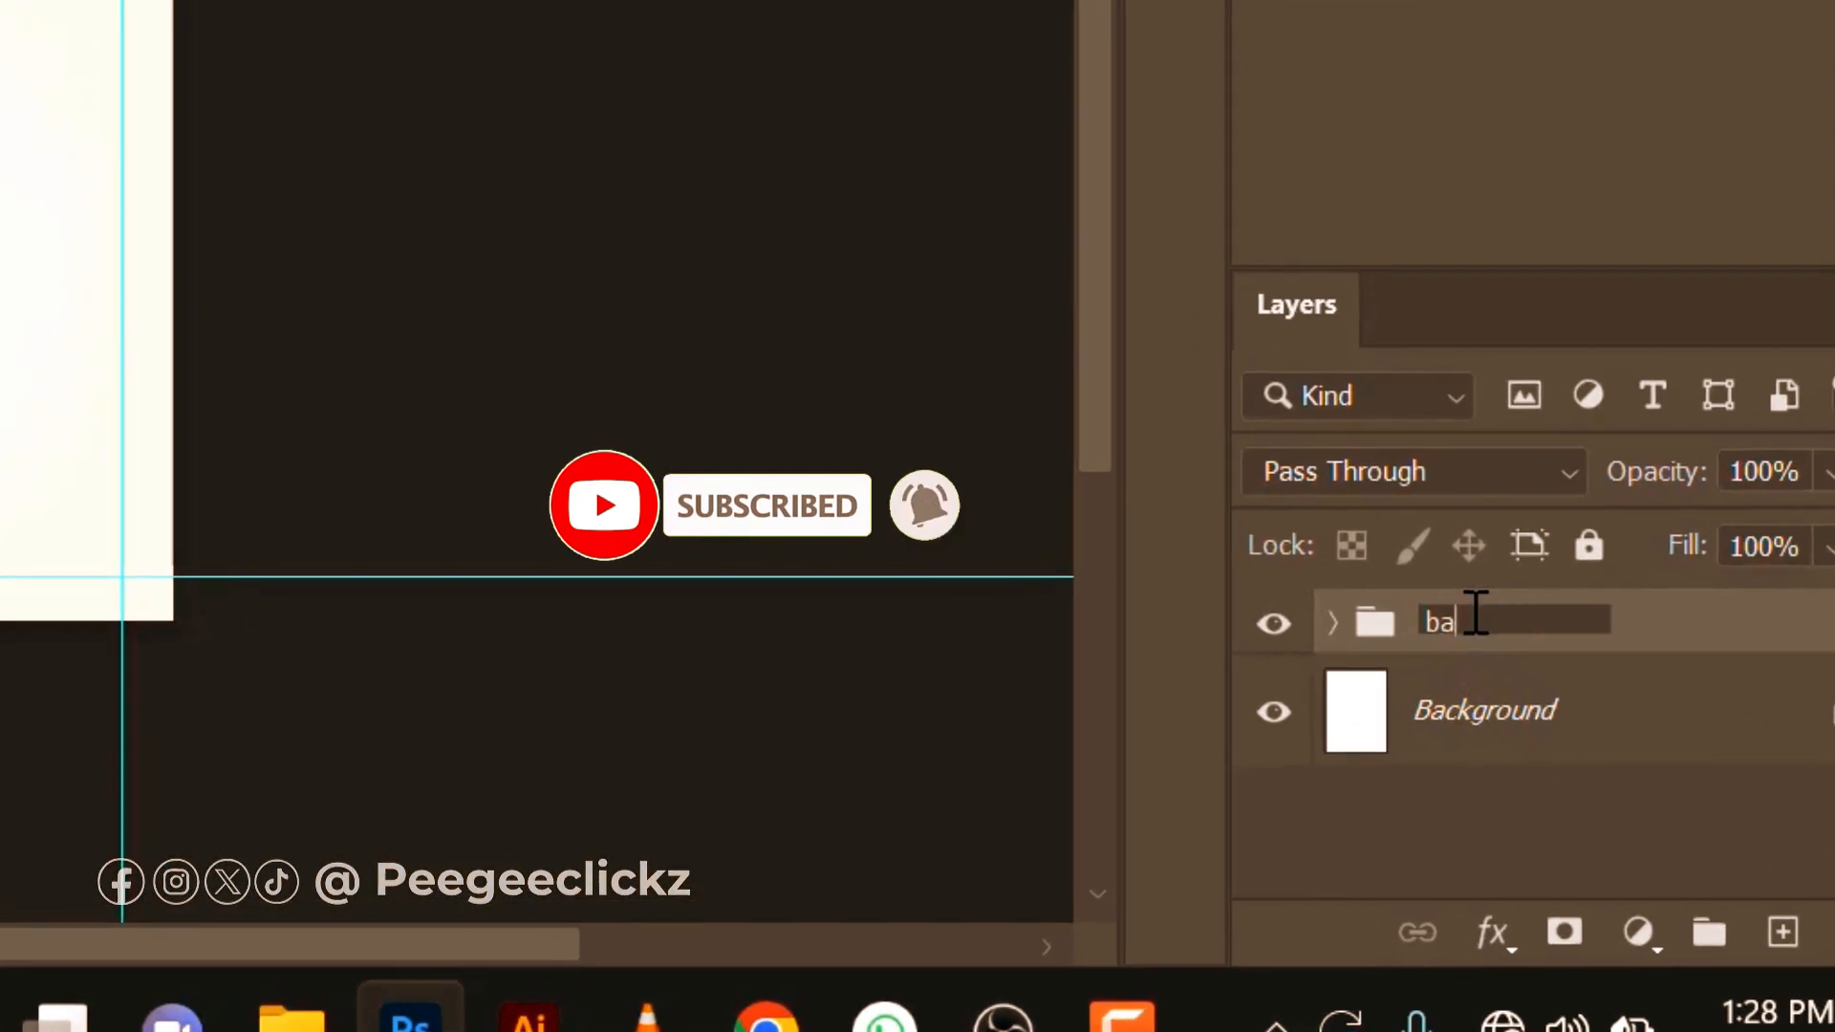
{"action": "type", "text": "ckgrou"}
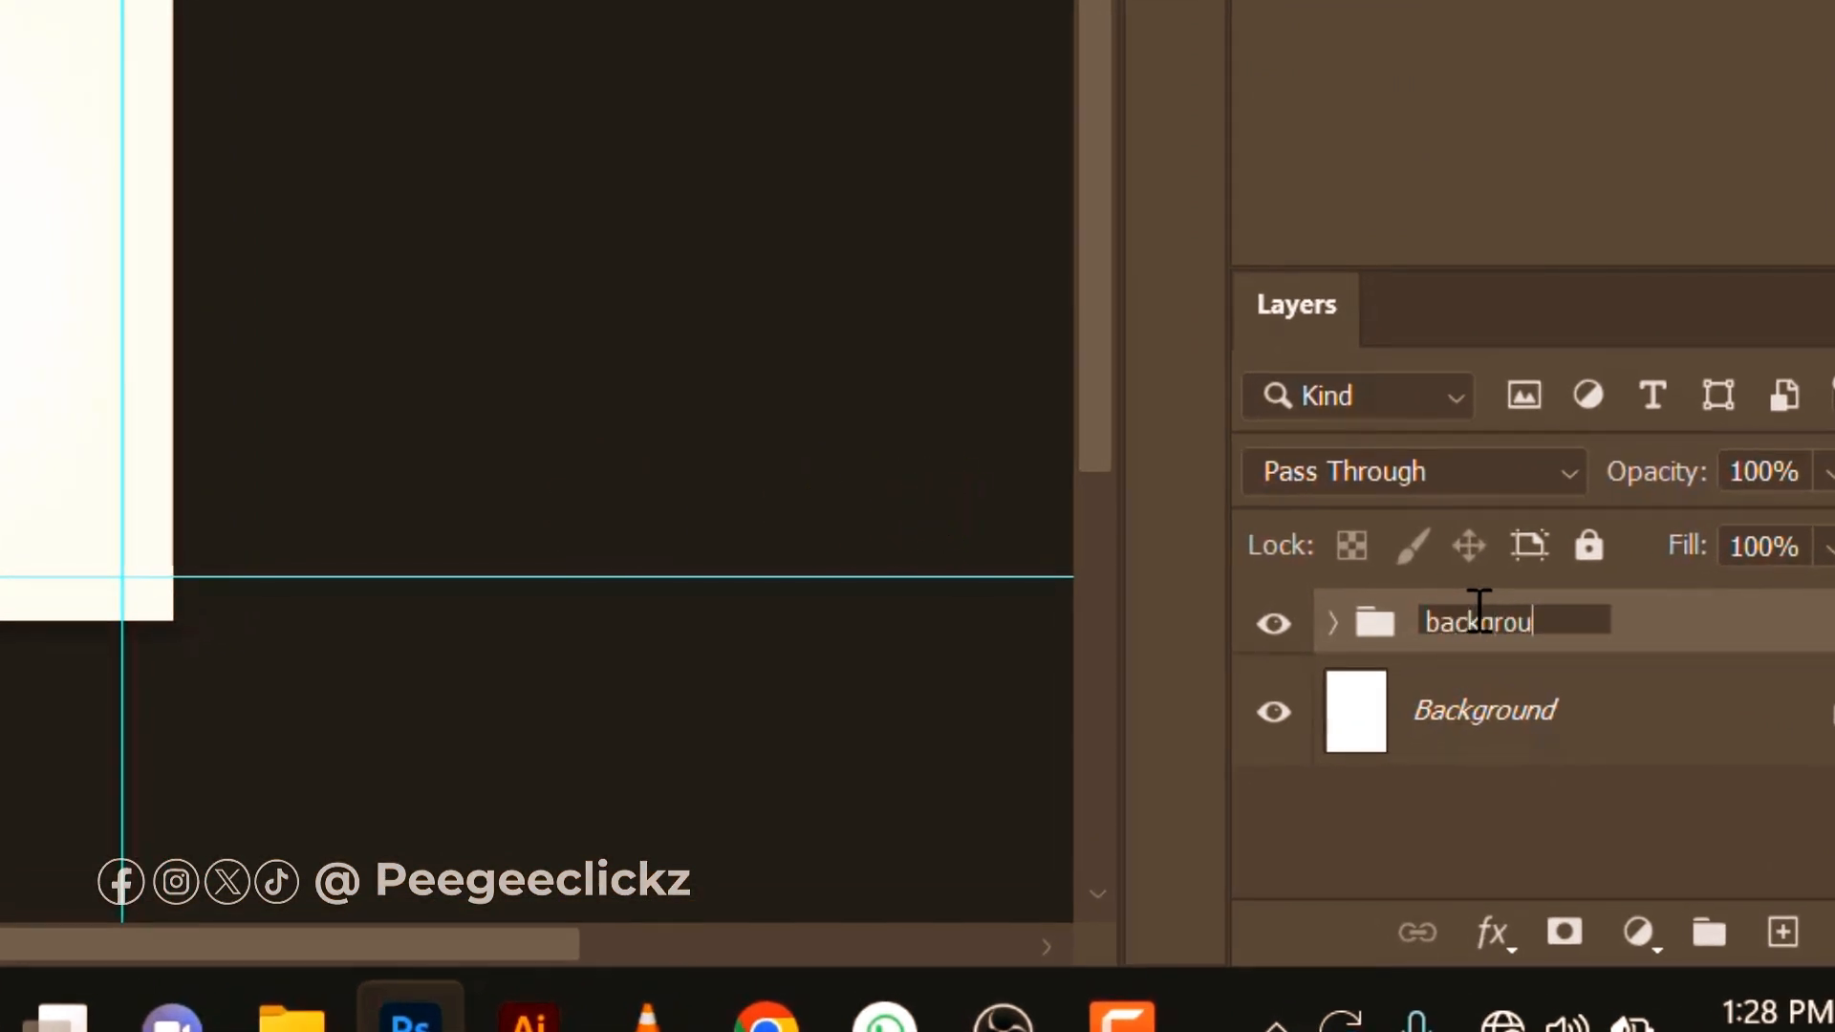
{"action": "type", "text": "nd"}
{"action": "key", "text": "Return"}
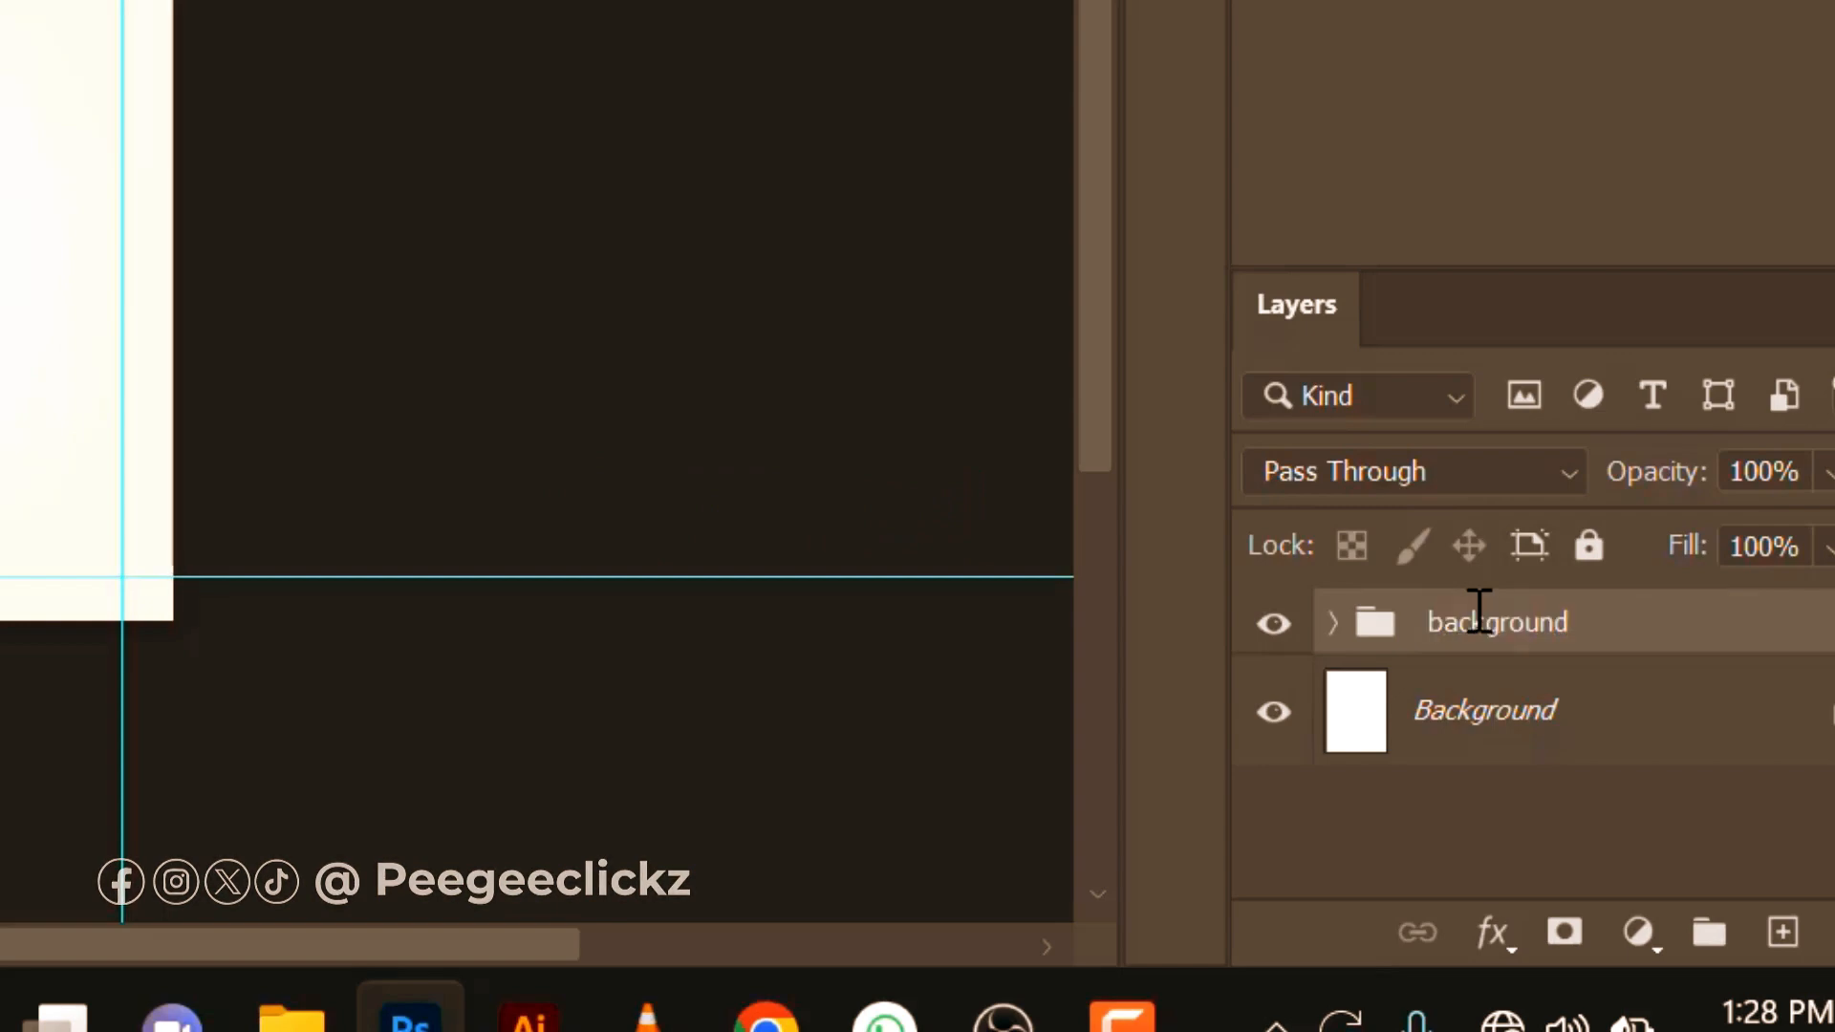
Place the flowered fence image PhotoRoom-20231118_144010 as an embedded object in the document.
{"action": "scroll", "coordinate": [469, 192], "scroll_direction": "down", "scroll_amount": 1}
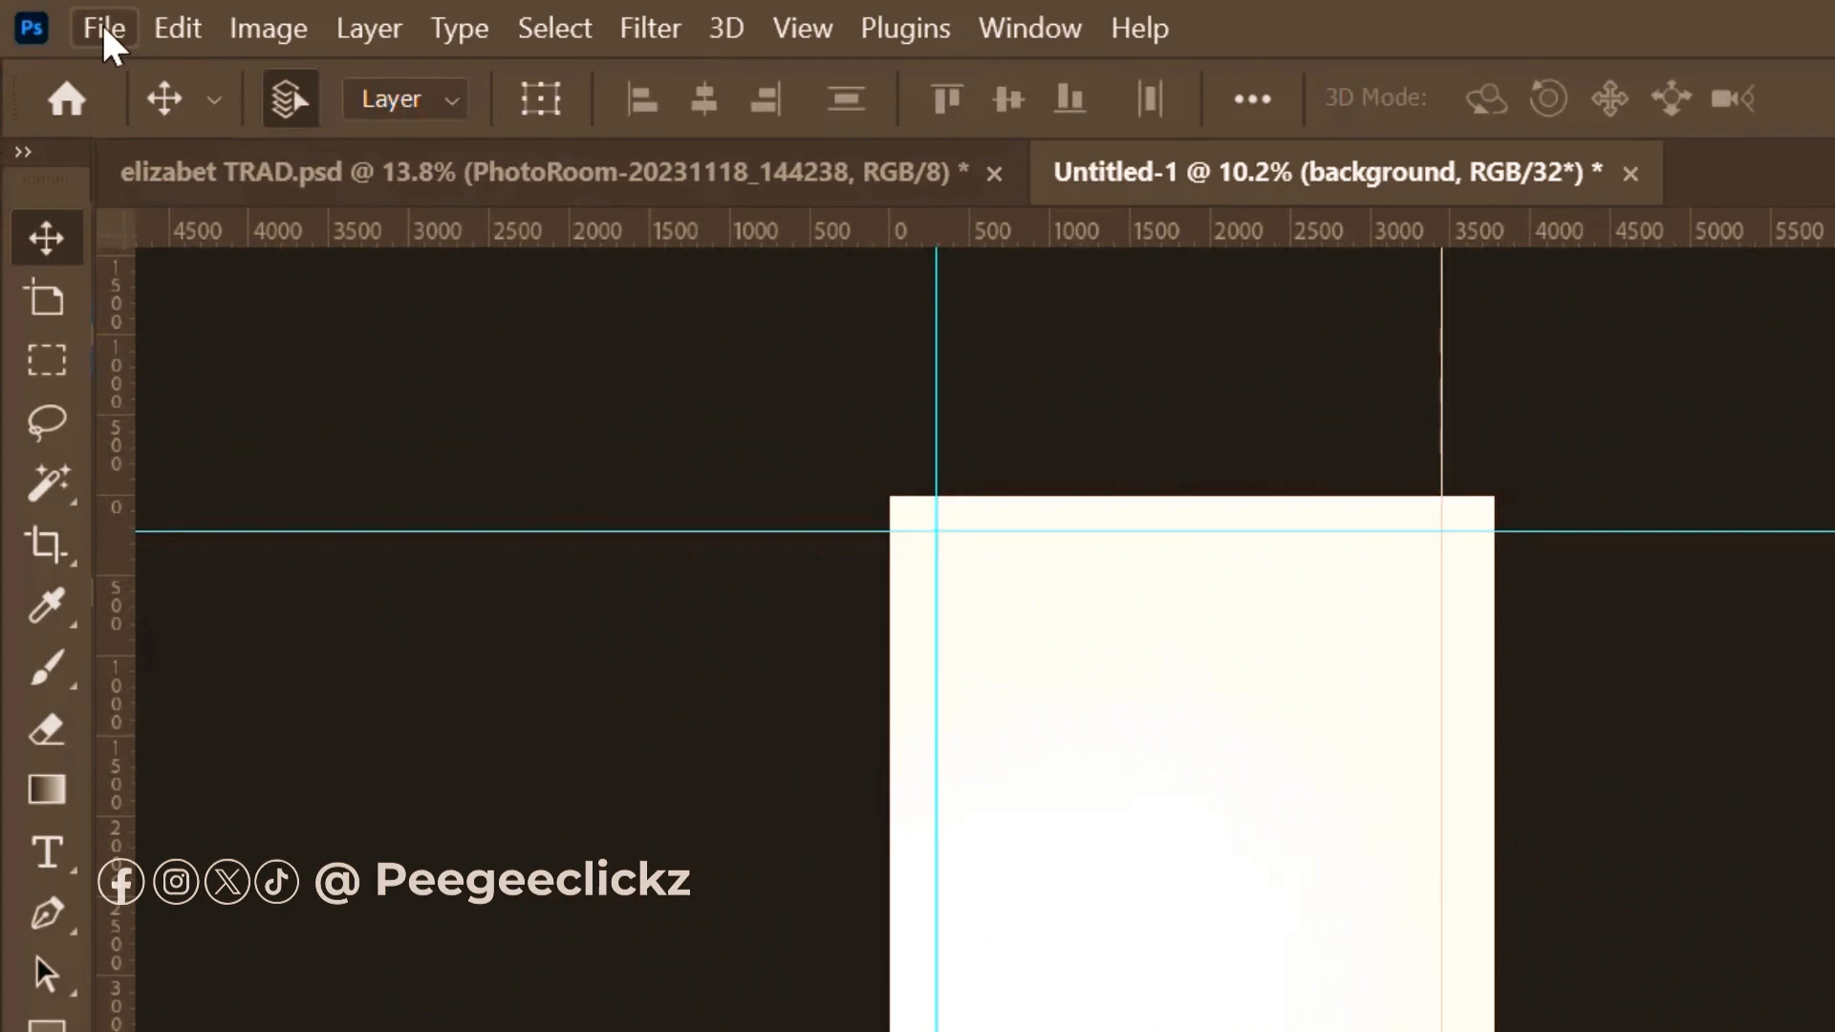
{"action": "left_click", "coordinate": [103, 29]}
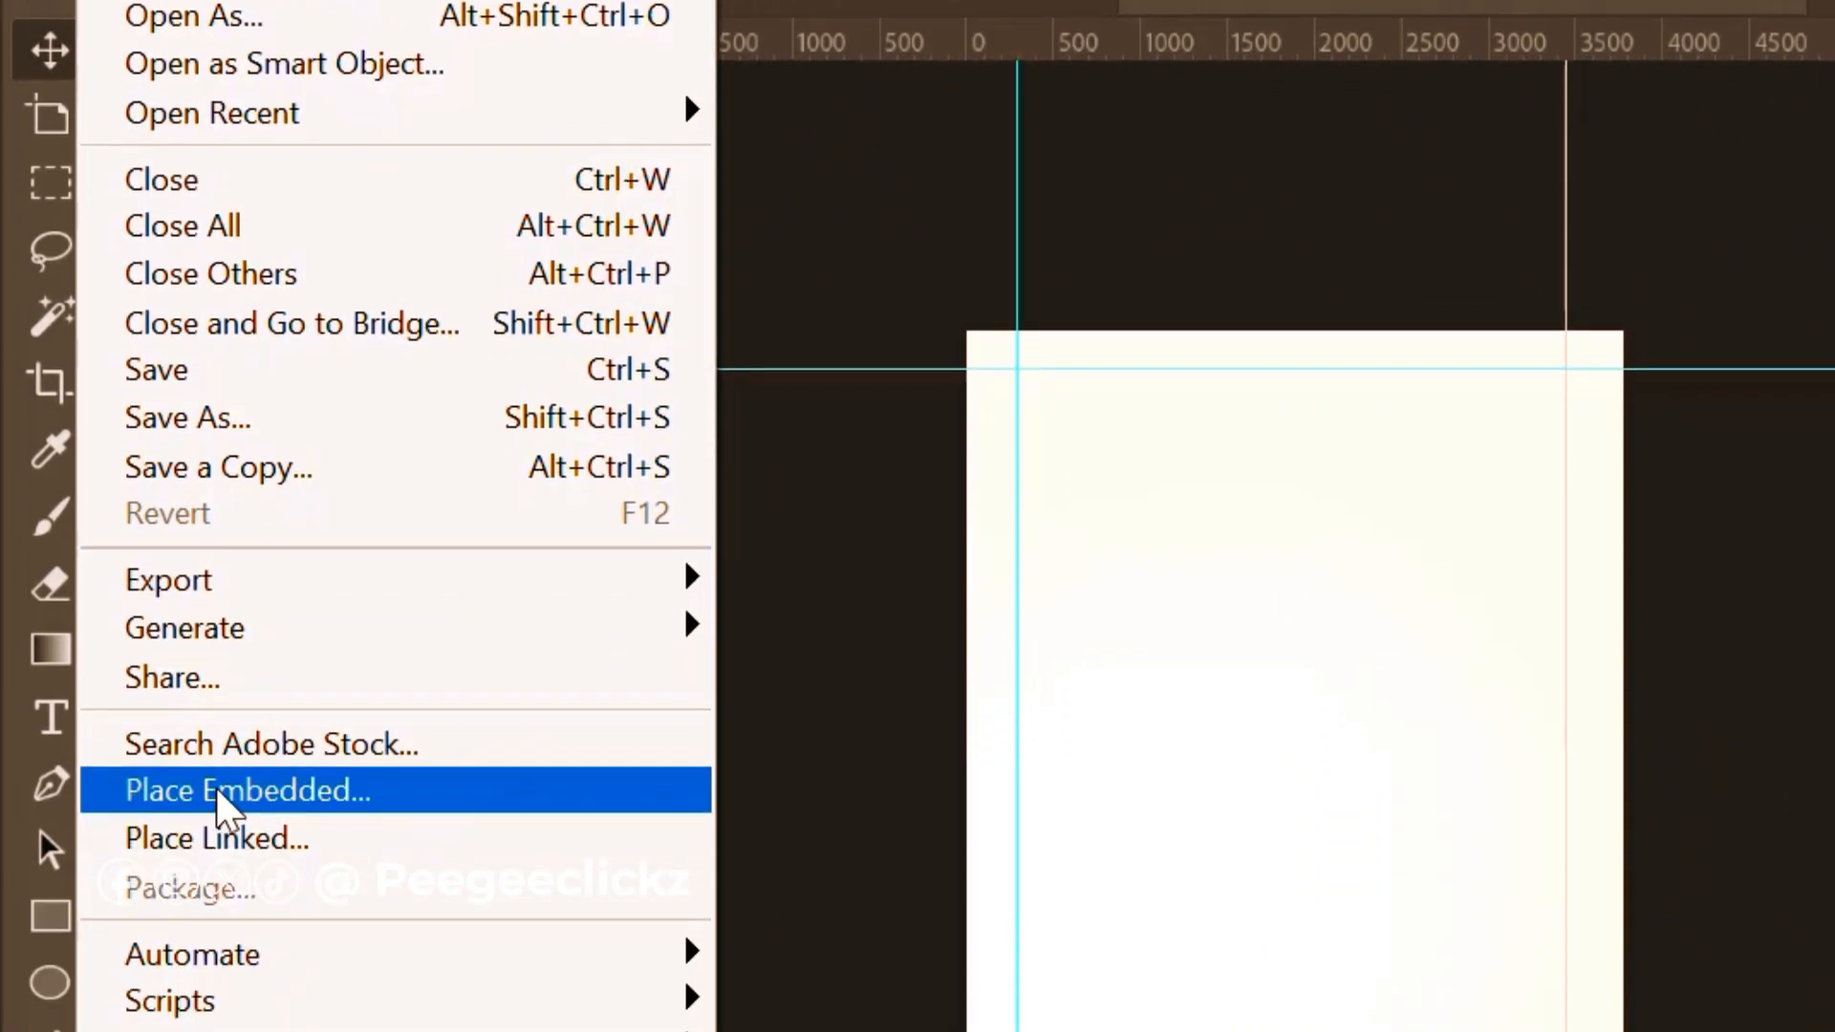
{"action": "left_click", "coordinate": [217, 794]}
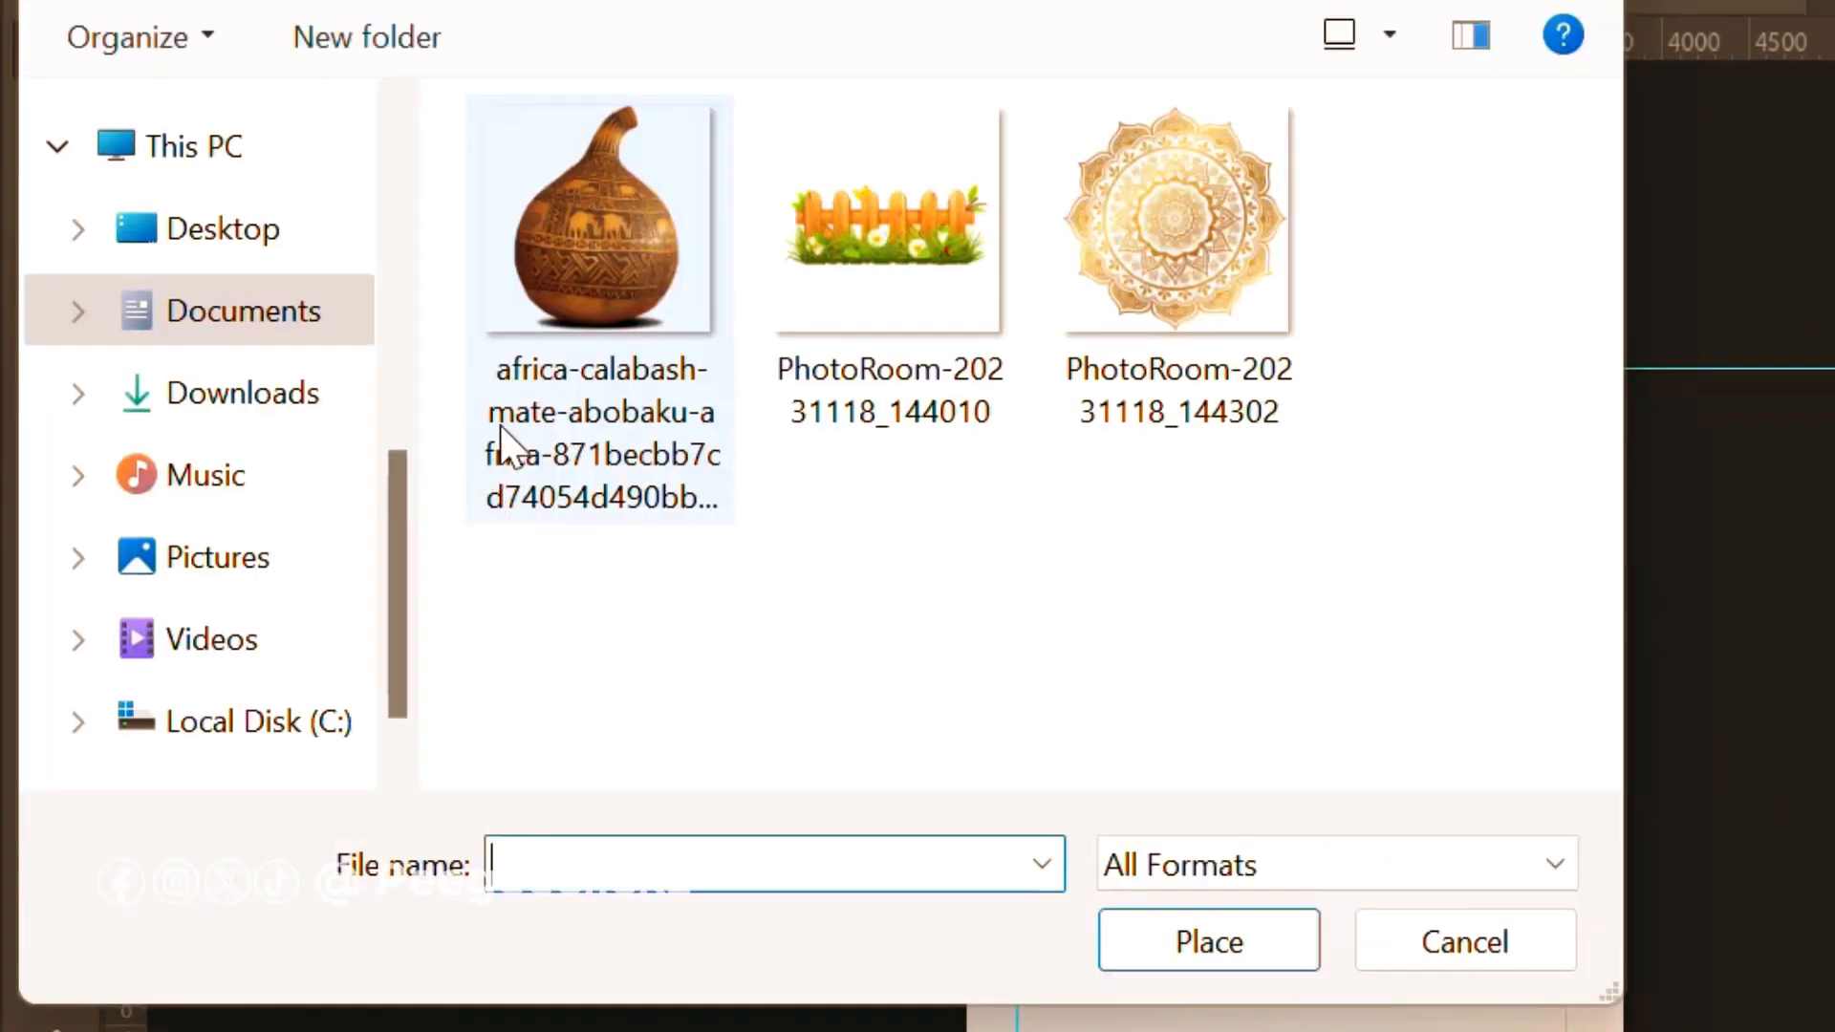
{"action": "left_click", "coordinate": [950, 277]}
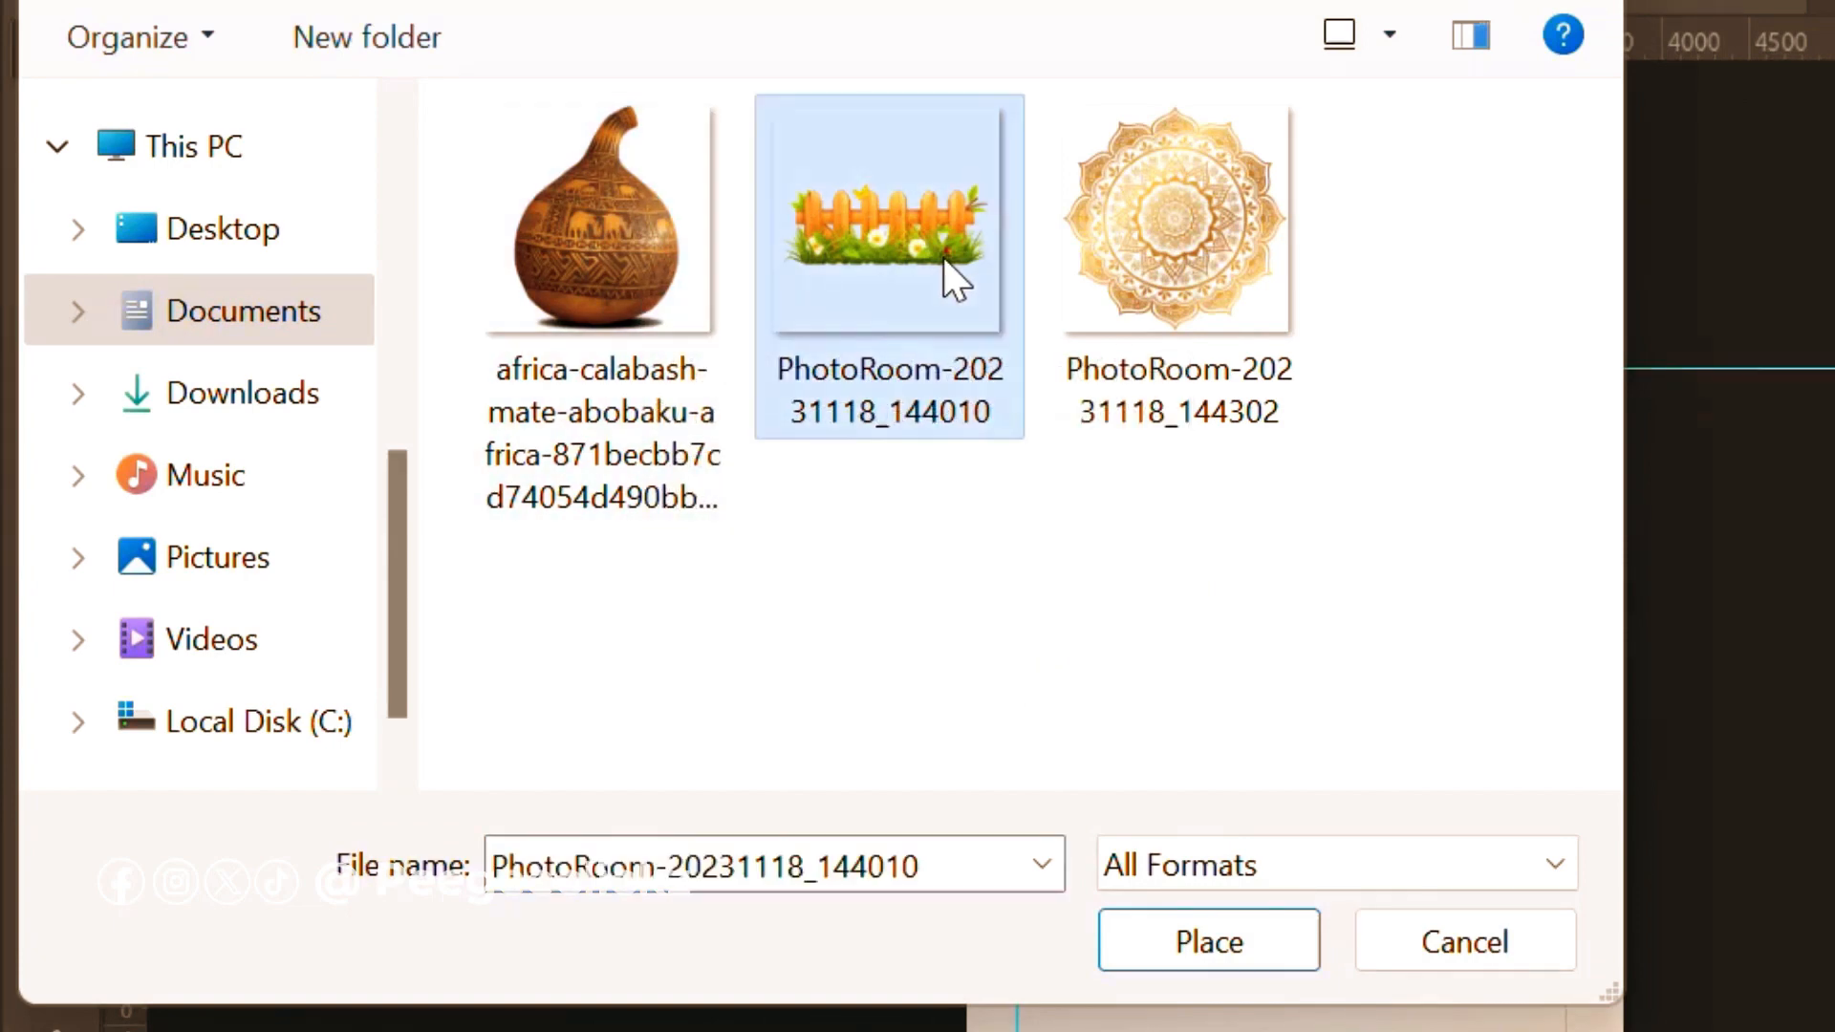
{"action": "left_click", "coordinate": [1206, 942]}
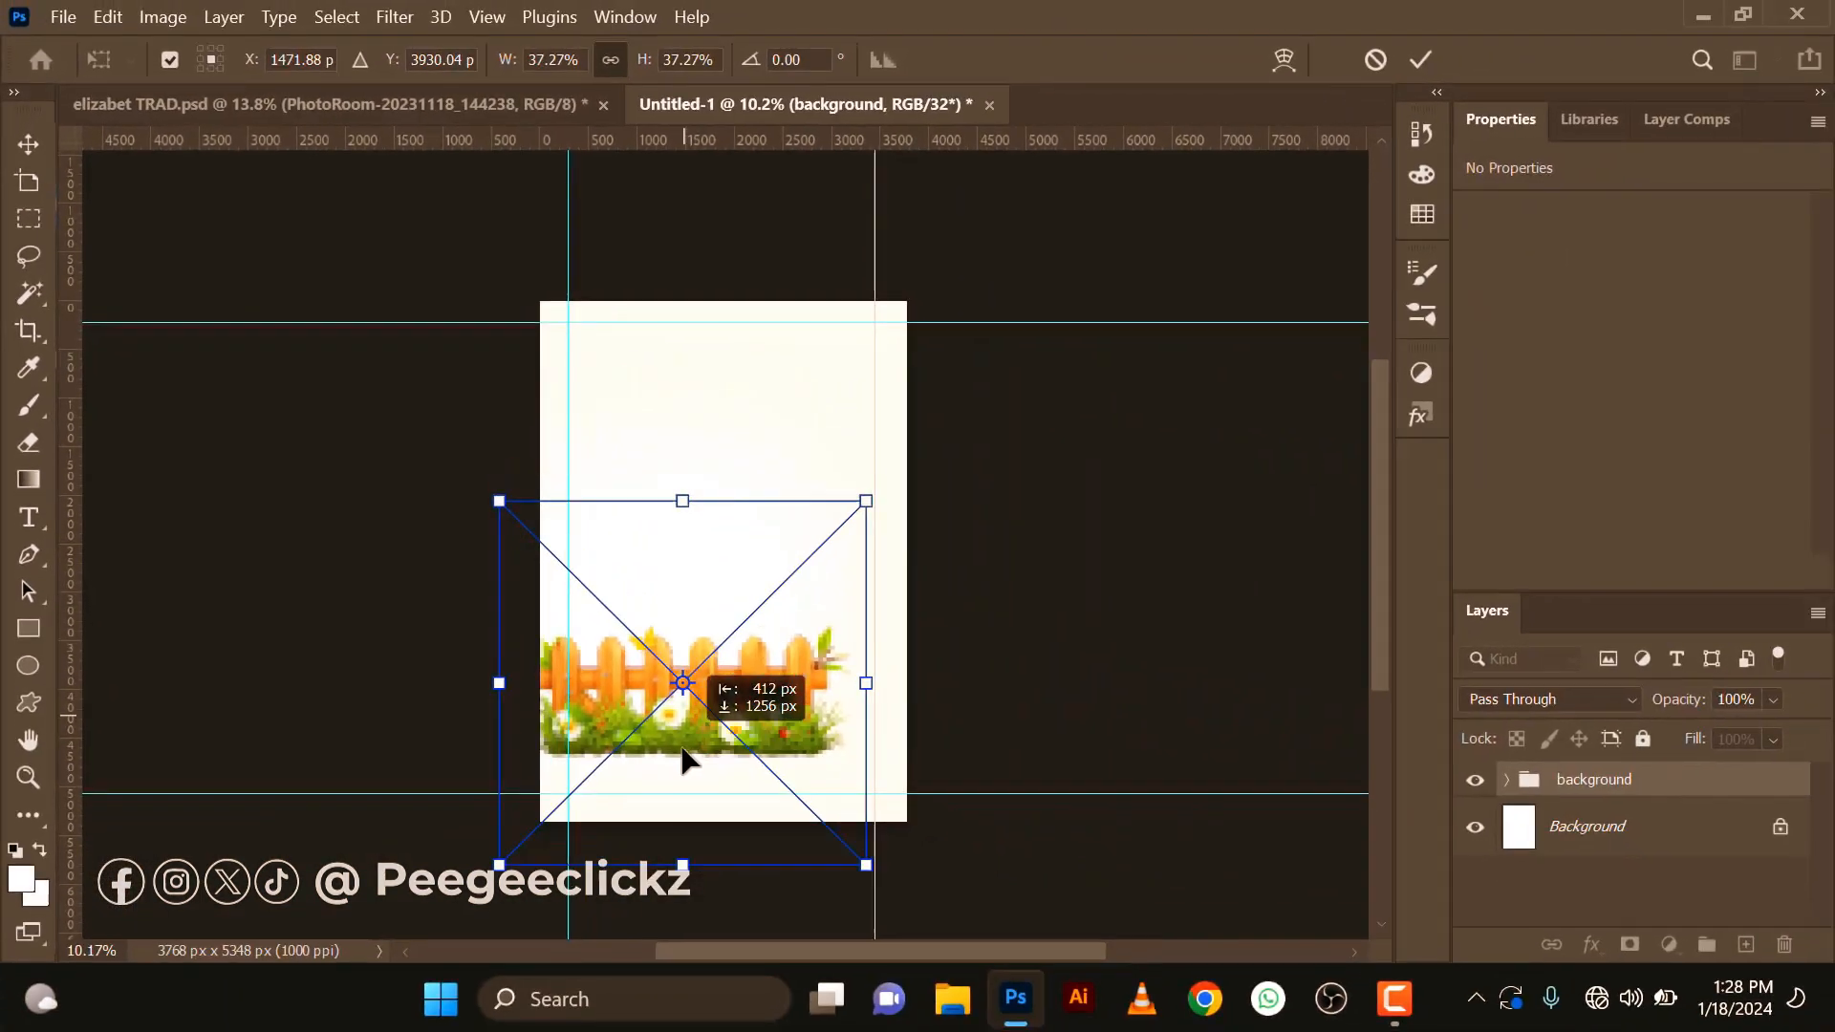
Move the placed fence image to the middle of the page and scale it to 31.18%.
{"action": "left_click_drag", "start_coordinate": [683, 760], "coordinate": [699, 624]}
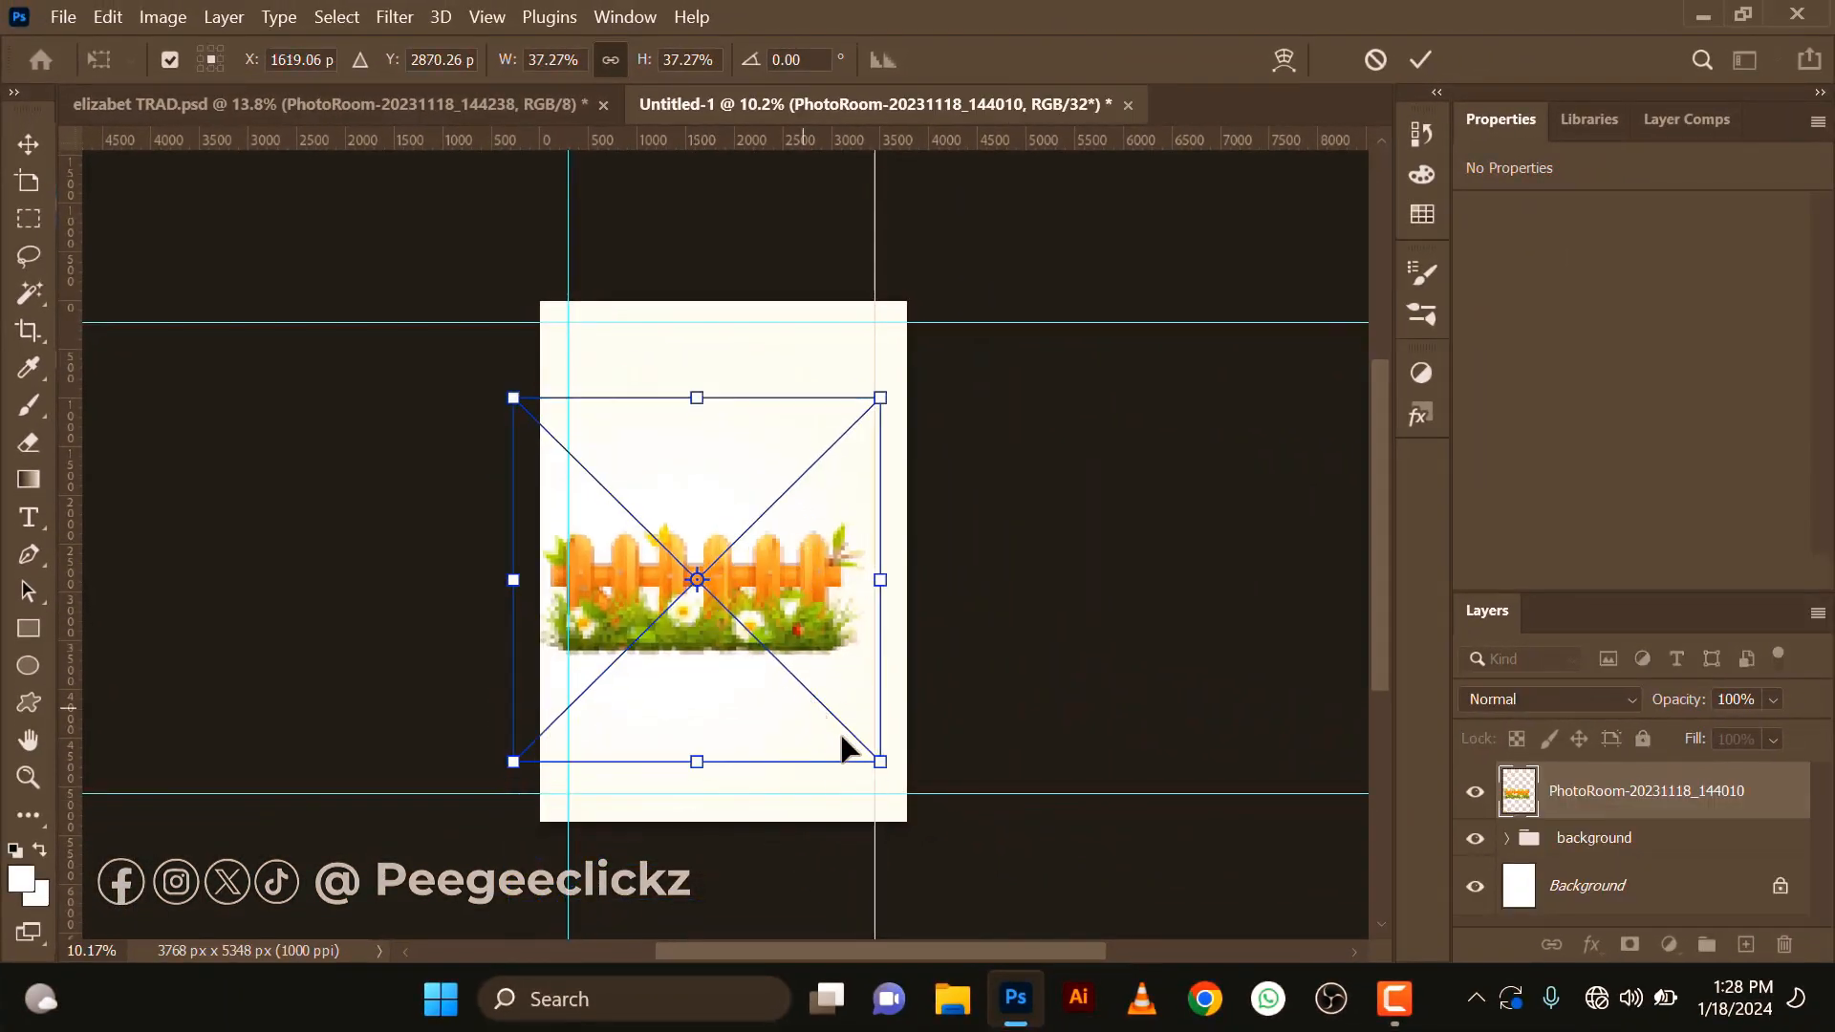
{"action": "left_click_drag", "start_coordinate": [879, 762], "coordinate": [818, 704]}
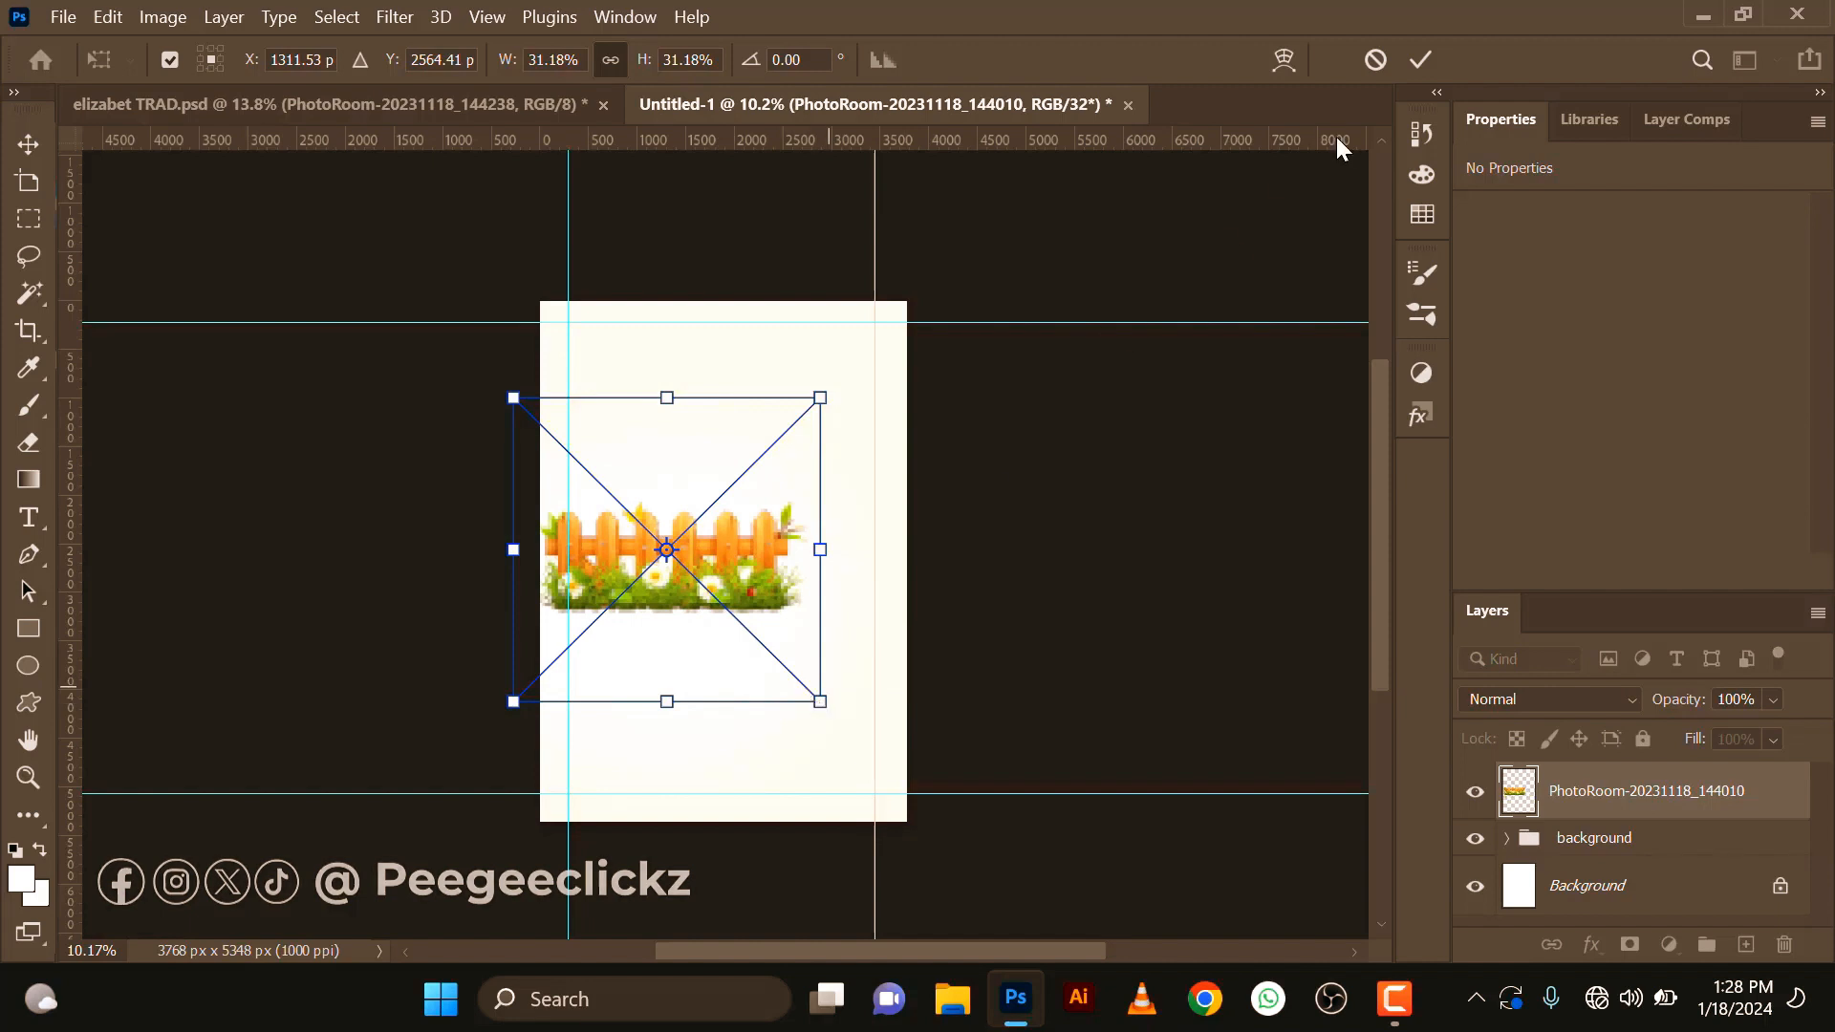
{"action": "left_click", "coordinate": [1422, 59]}
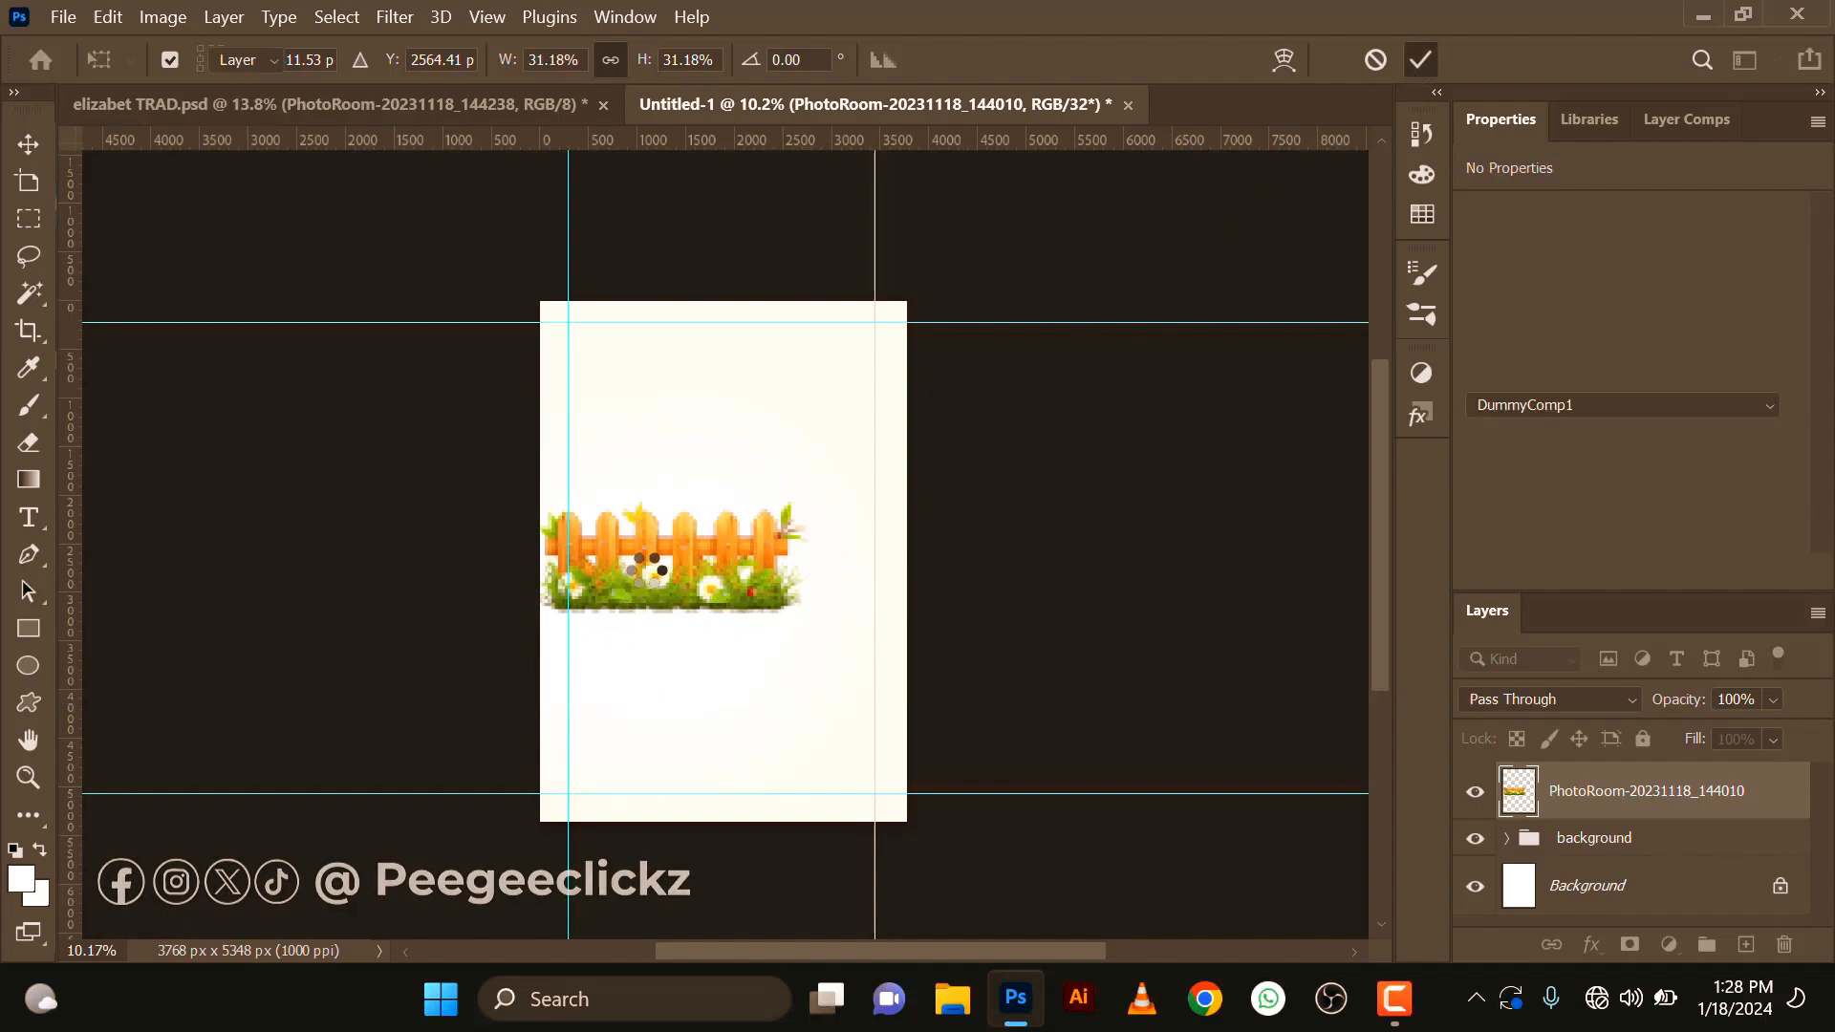
Shift the fence image against the page's left edge and duplicate its layer.
{"action": "left_click_drag", "start_coordinate": [650, 566], "coordinate": [642, 585]}
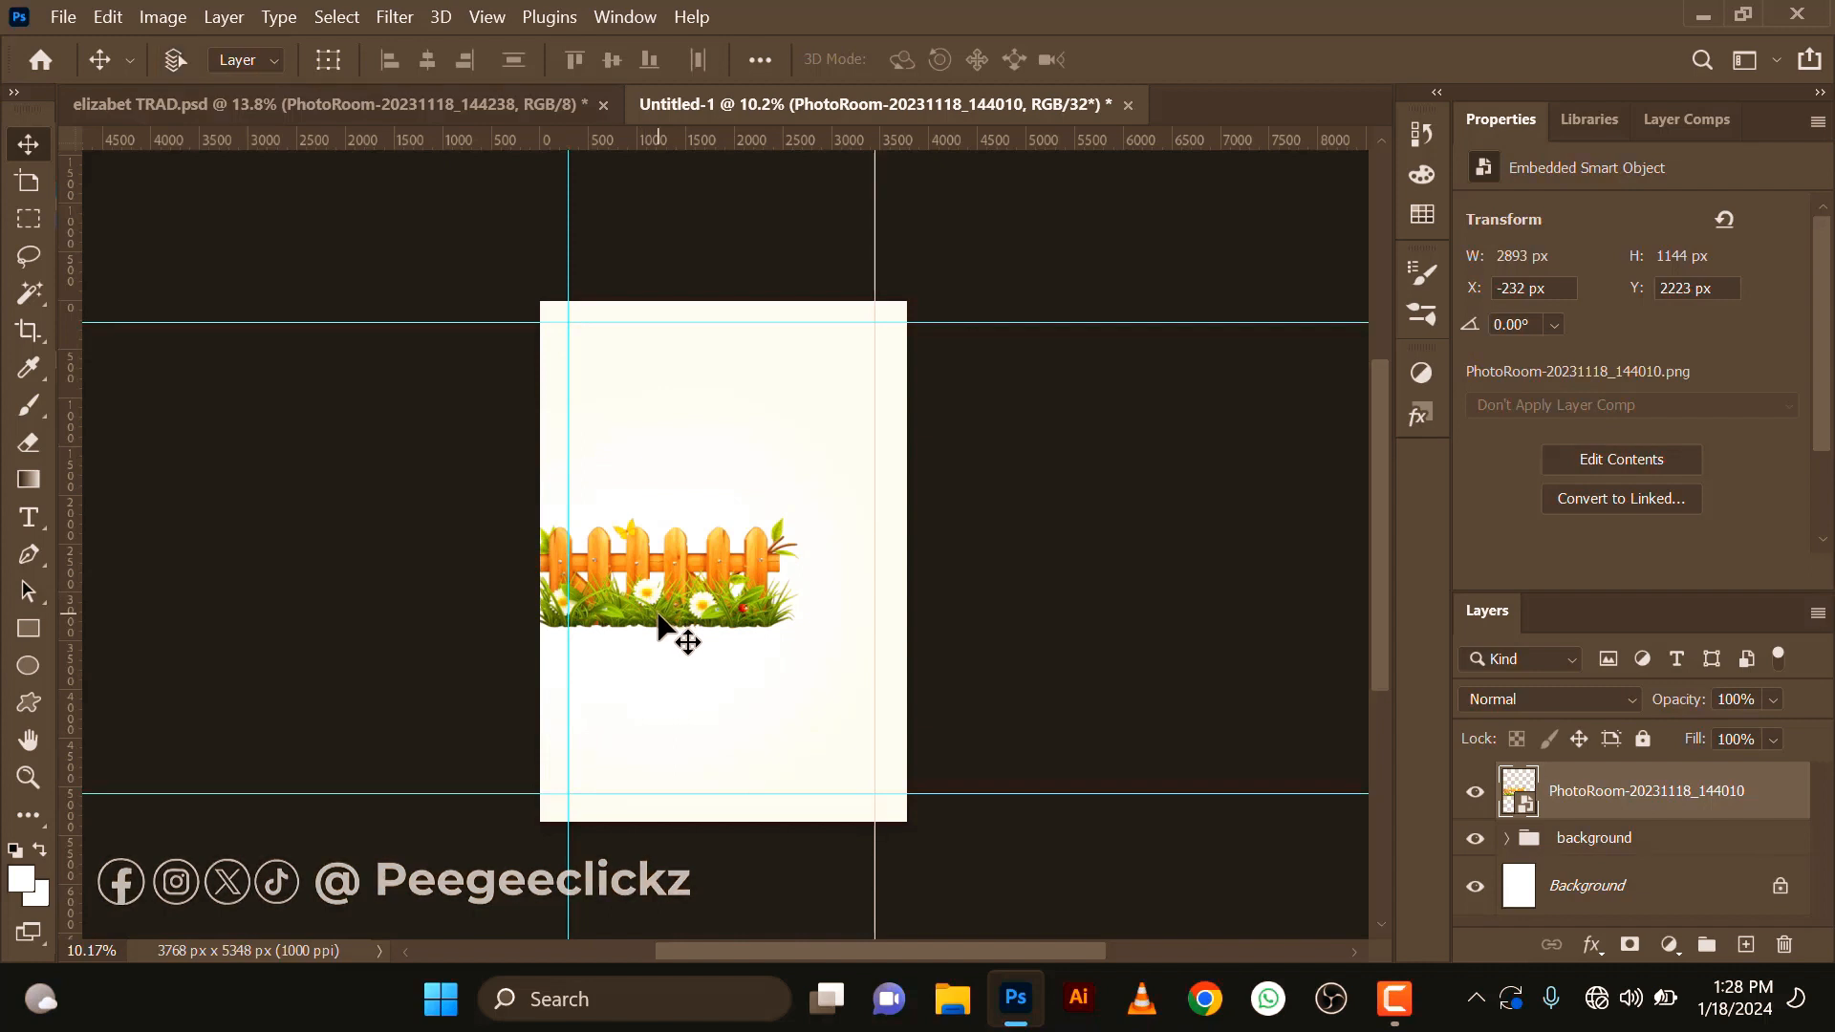
{"action": "key", "text": "ctrl+j"}
Collapse the background group and lock it completely.
{"action": "left_click", "coordinate": [751, 642], "text": "ctrl"}
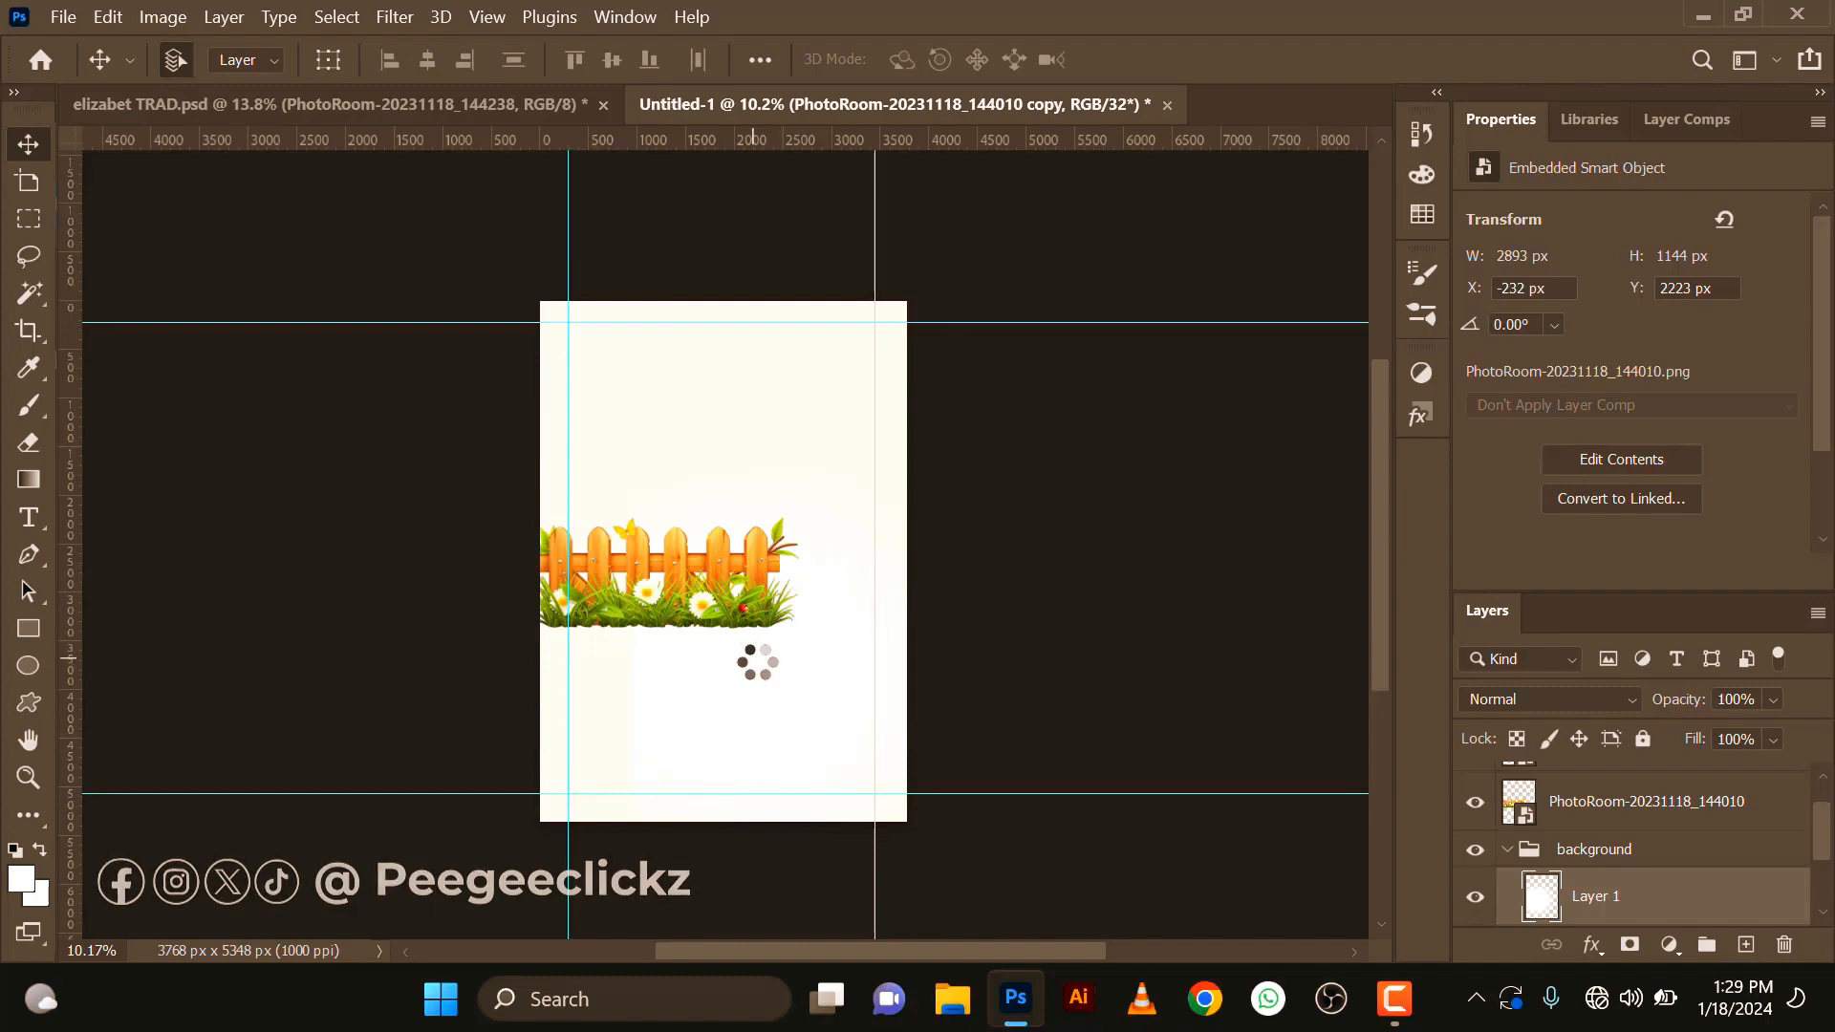
{"action": "left_click", "coordinate": [1507, 851]}
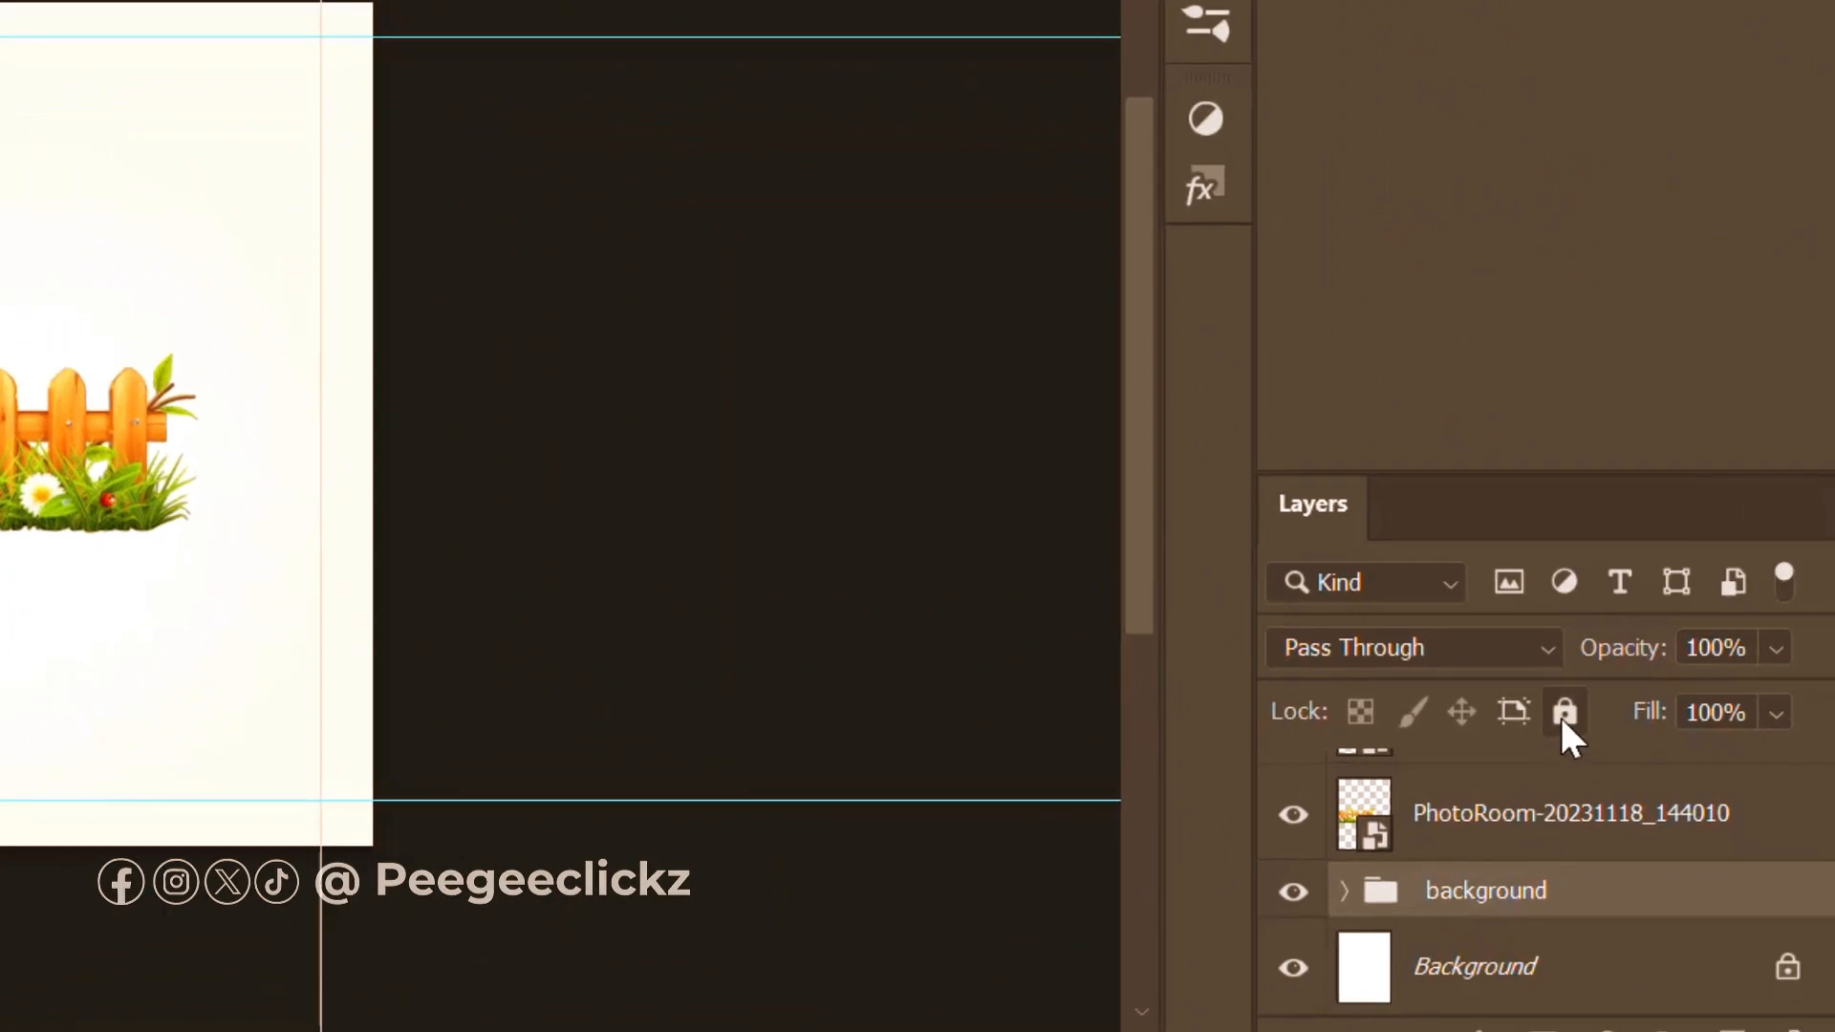
{"action": "left_click", "coordinate": [1643, 739]}
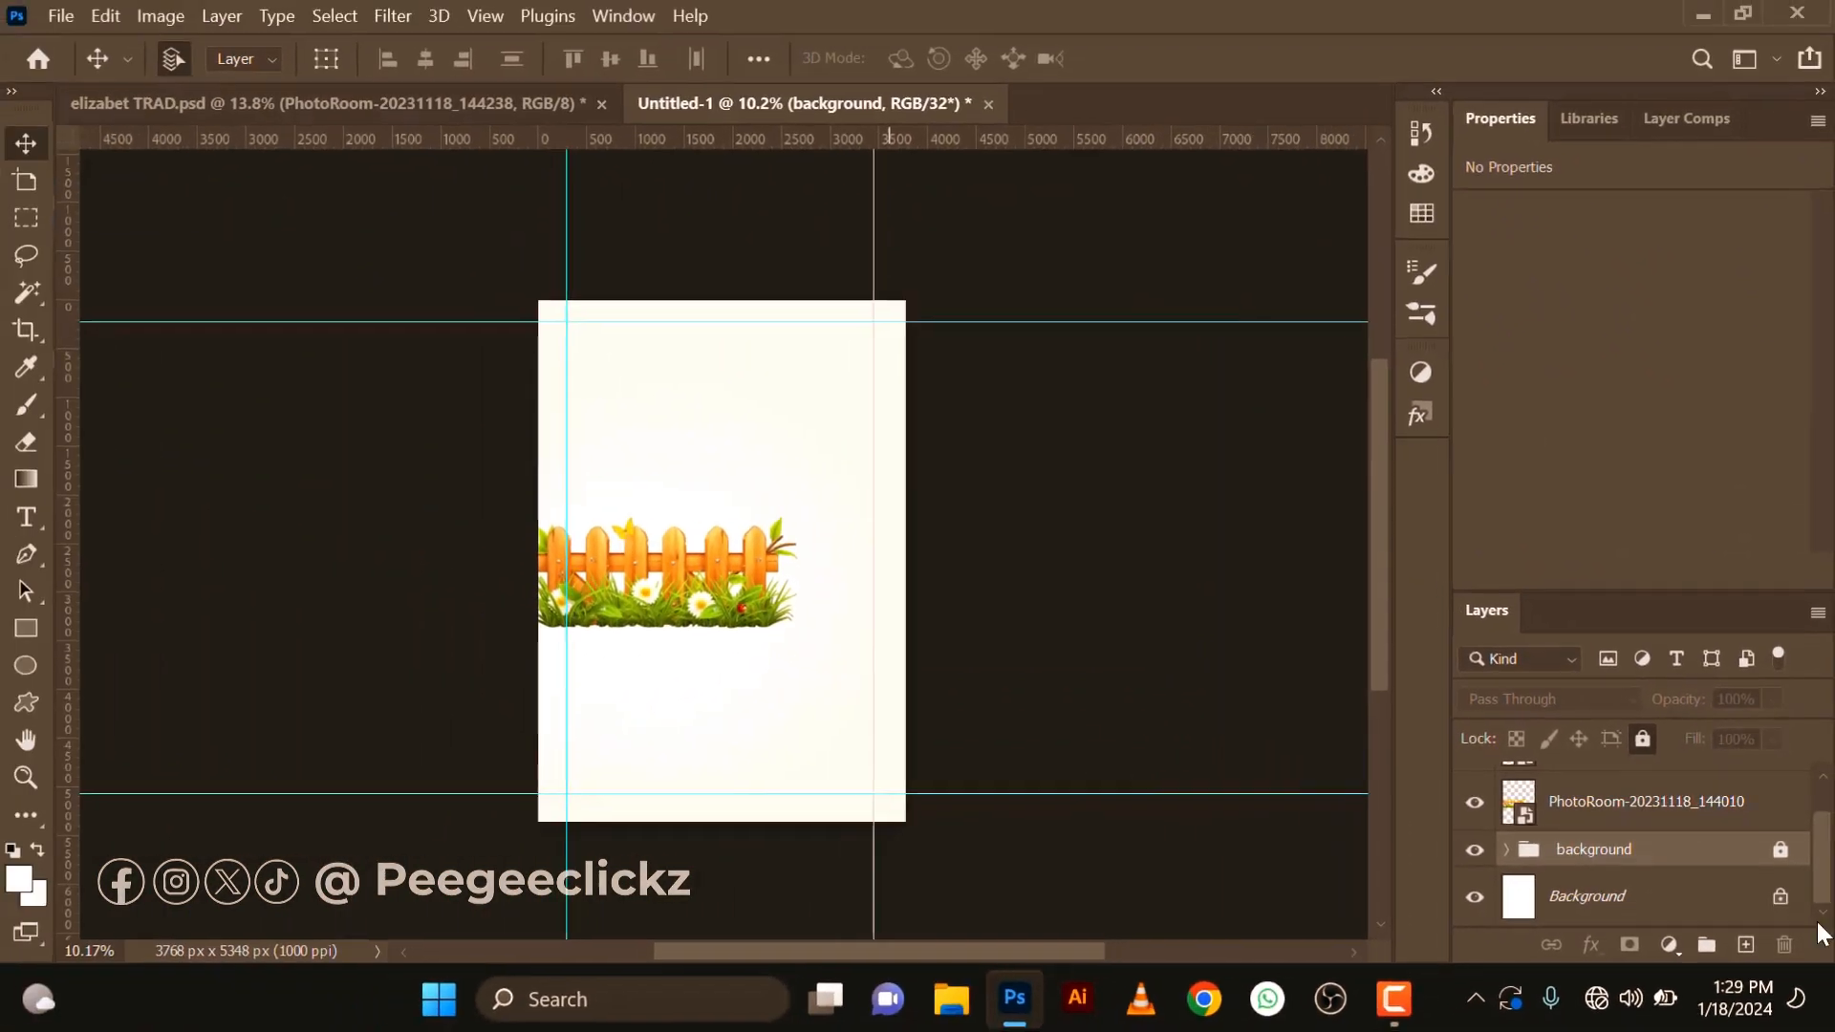
Place the fence copy to the right of the original to continue it across the page, and align both layers by vertical centers.
{"action": "left_click_drag", "start_coordinate": [741, 613], "coordinate": [977, 608]}
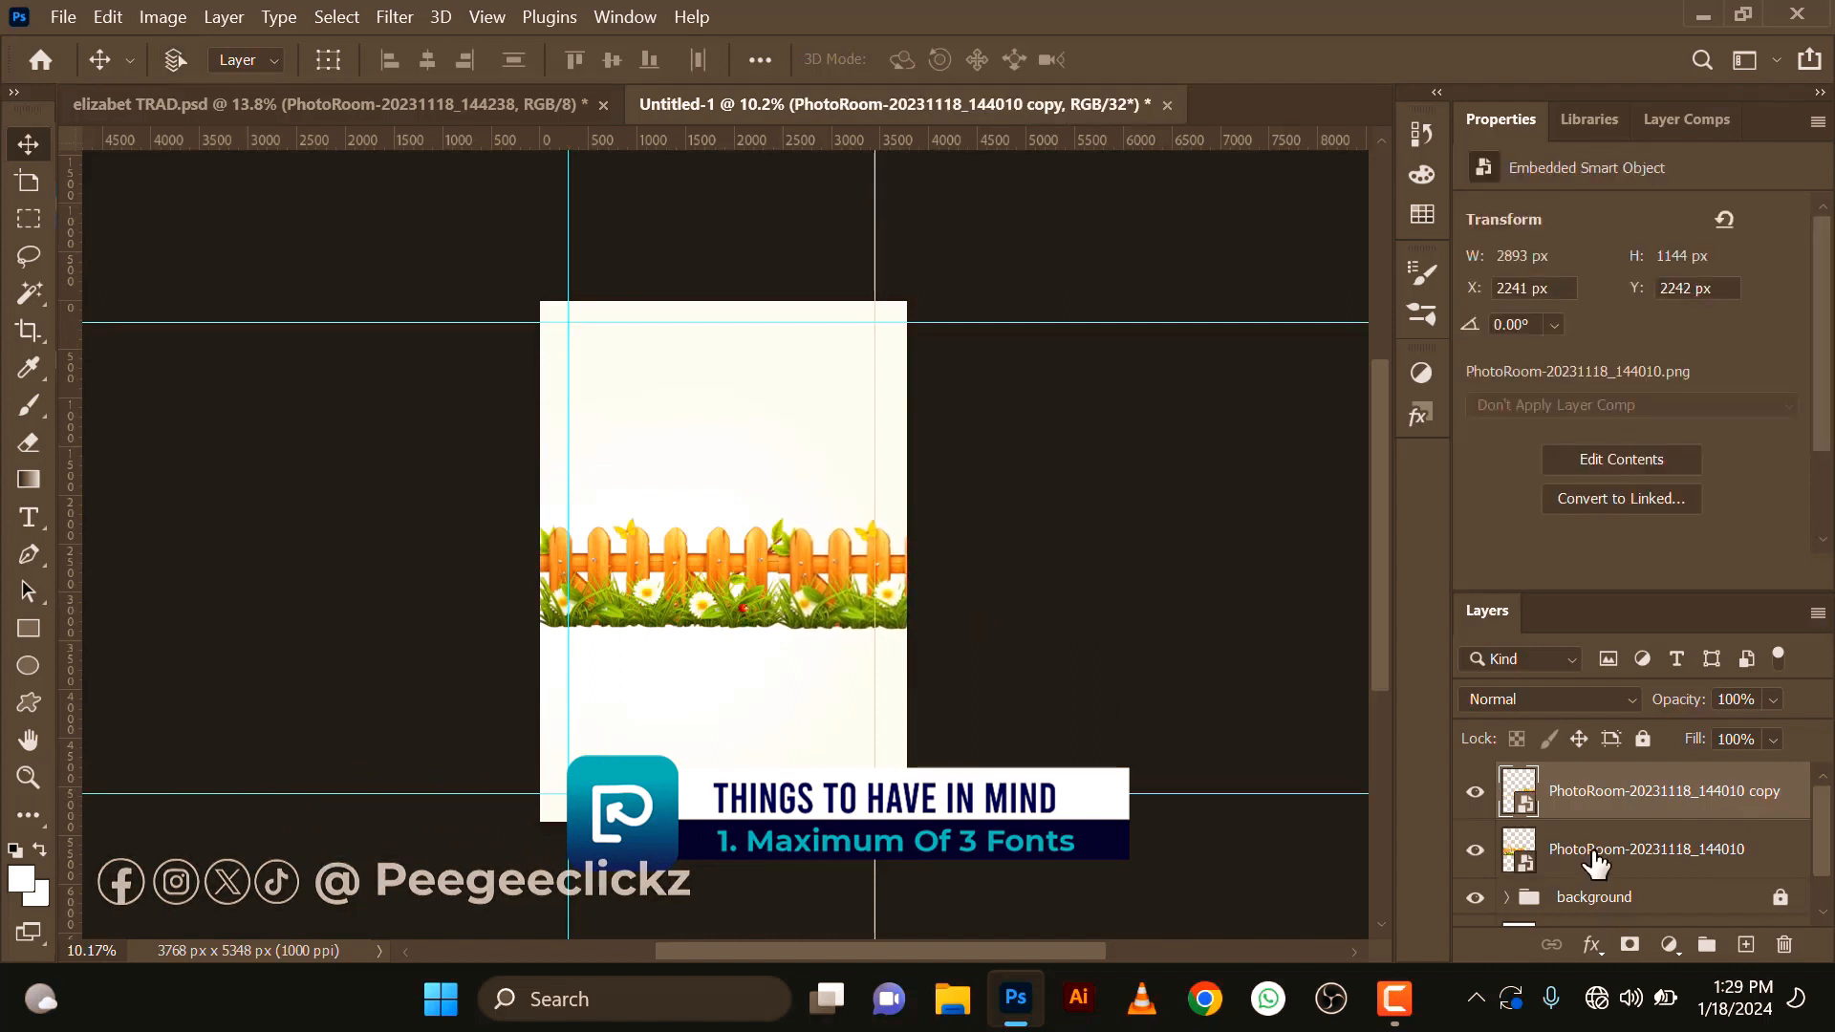
{"action": "left_click", "coordinate": [1602, 858], "text": "shift"}
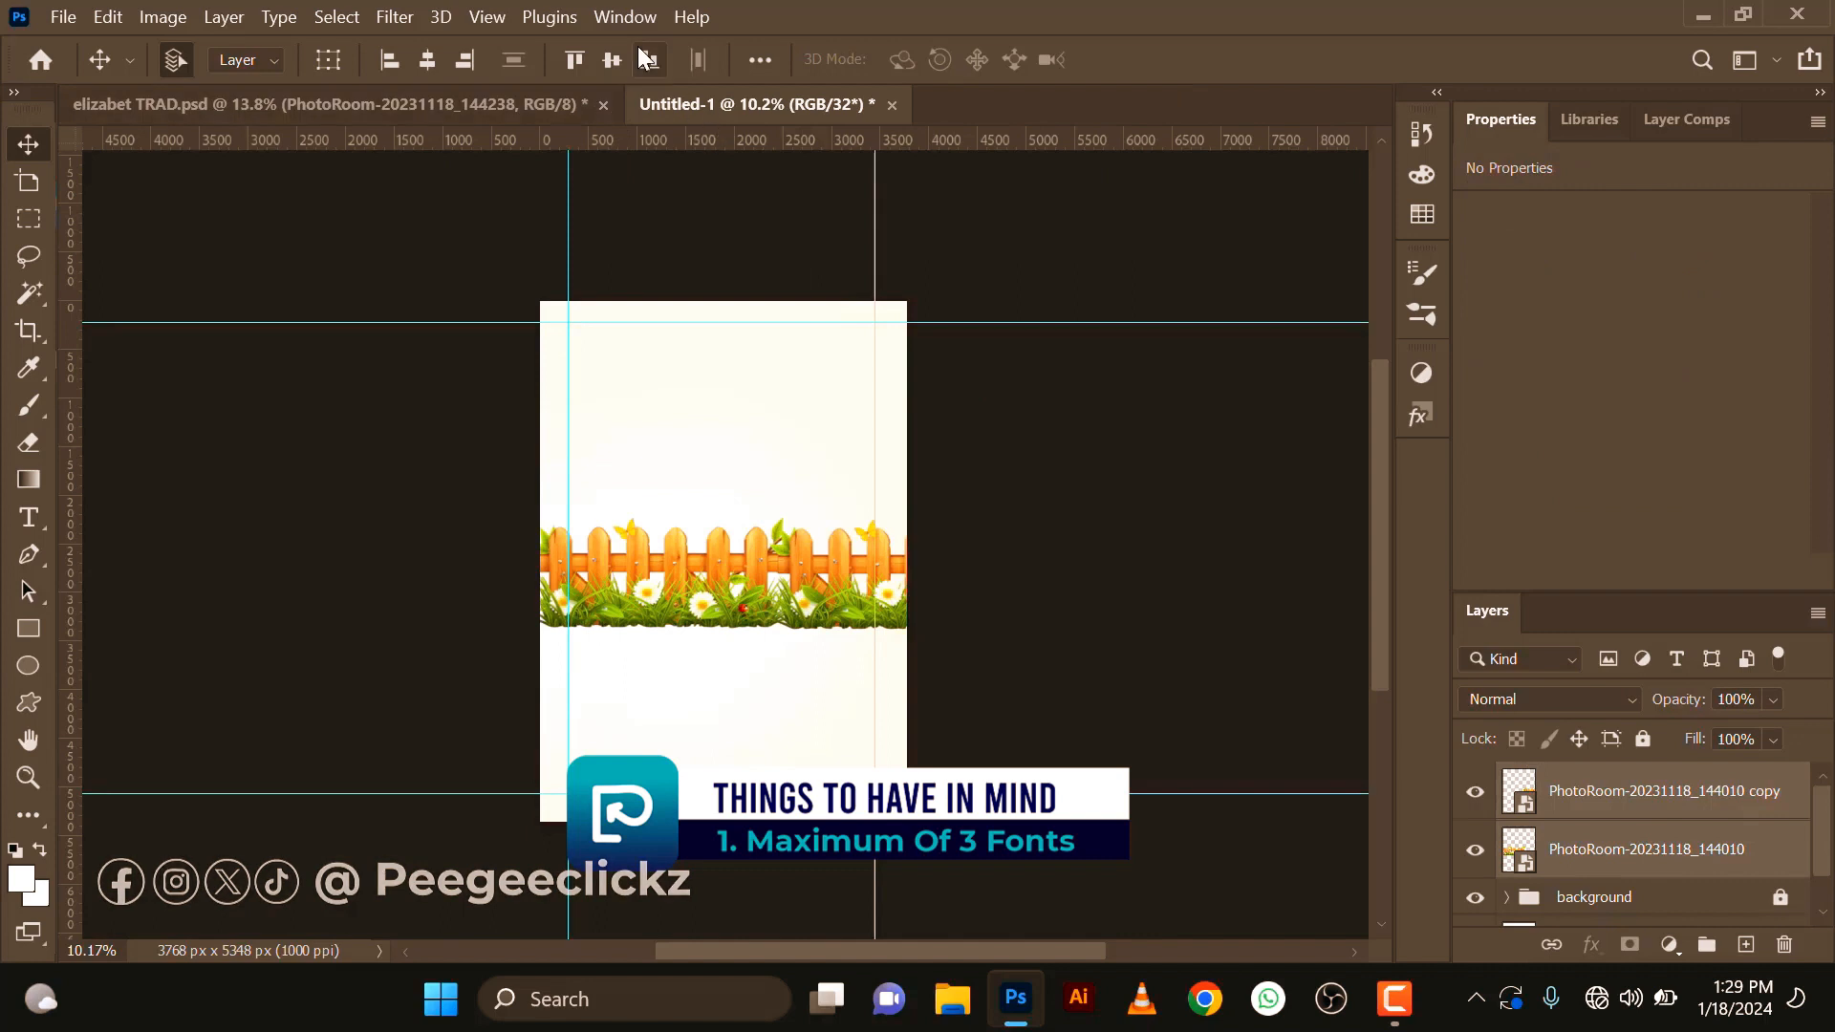
{"action": "left_click", "coordinate": [617, 64]}
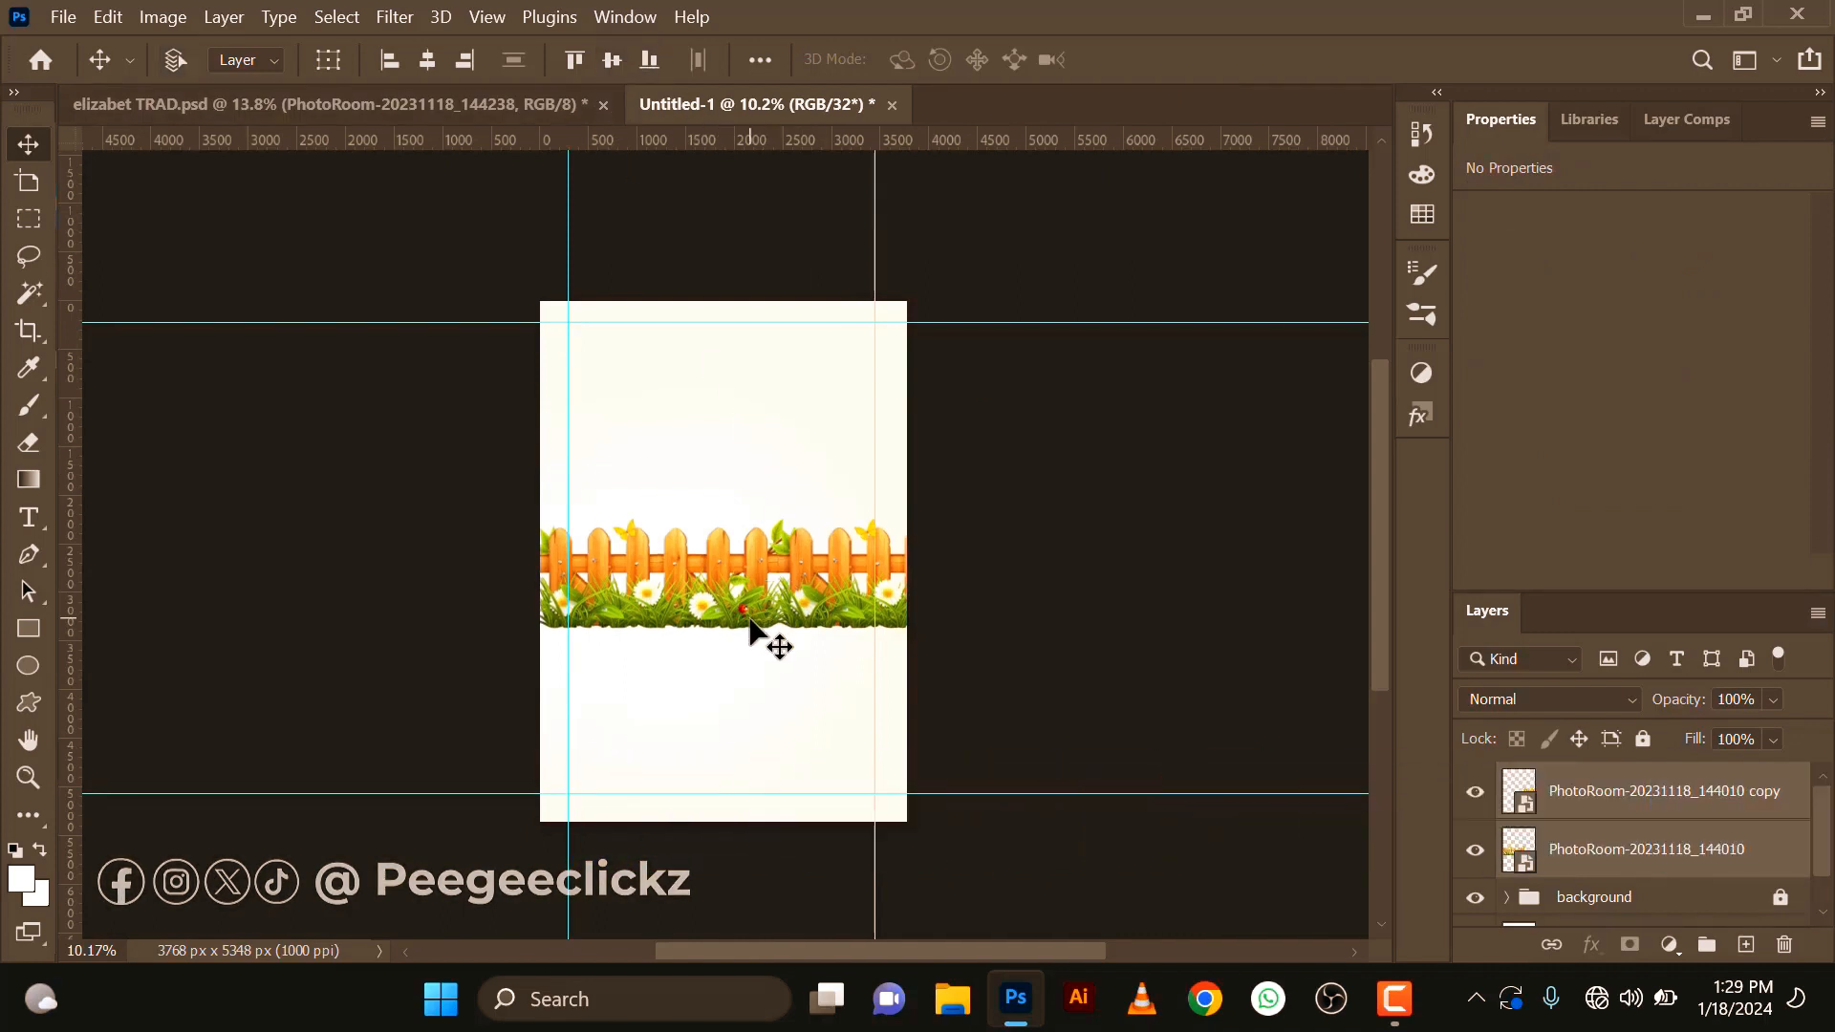
Scale both fence layers together to 75.15% to fit the page width and convert them into one smart object.
{"action": "key", "text": "ctrl+t"}
{"action": "scroll", "coordinate": [732, 588], "scroll_direction": "down", "scroll_amount": 2}
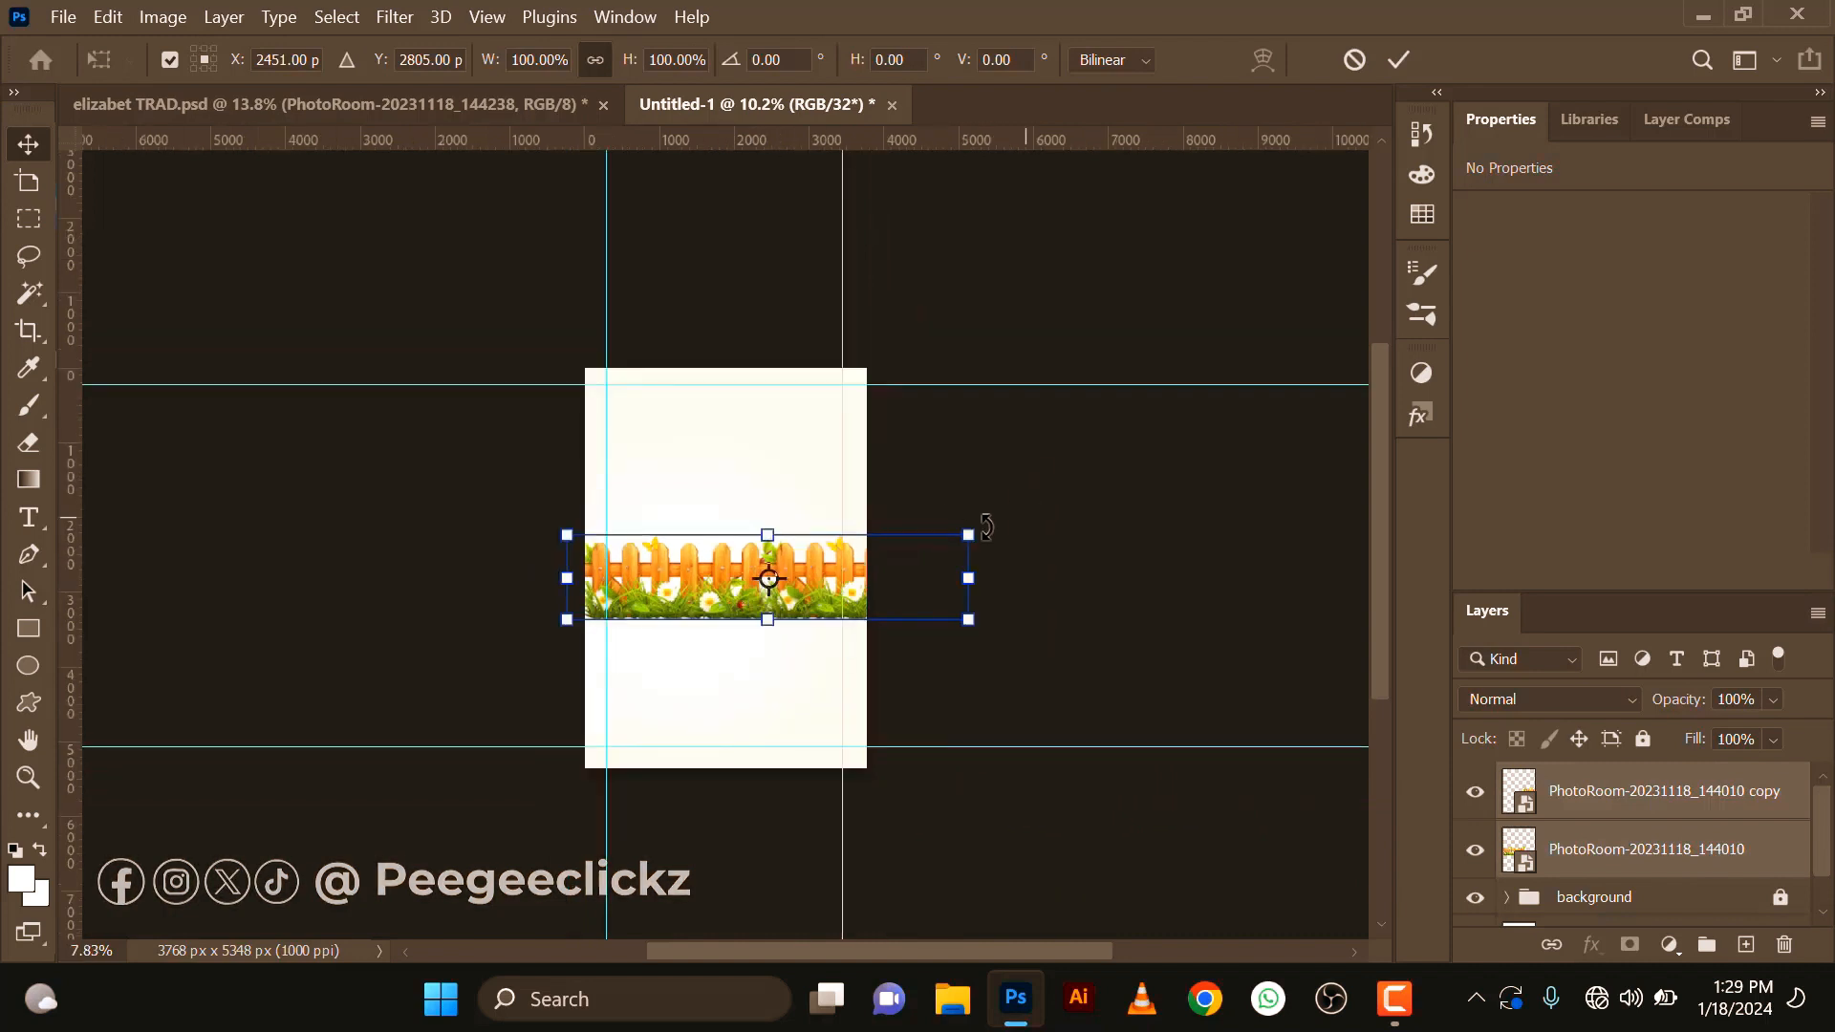
{"action": "left_click_drag", "start_coordinate": [968, 535], "coordinate": [876, 642]}
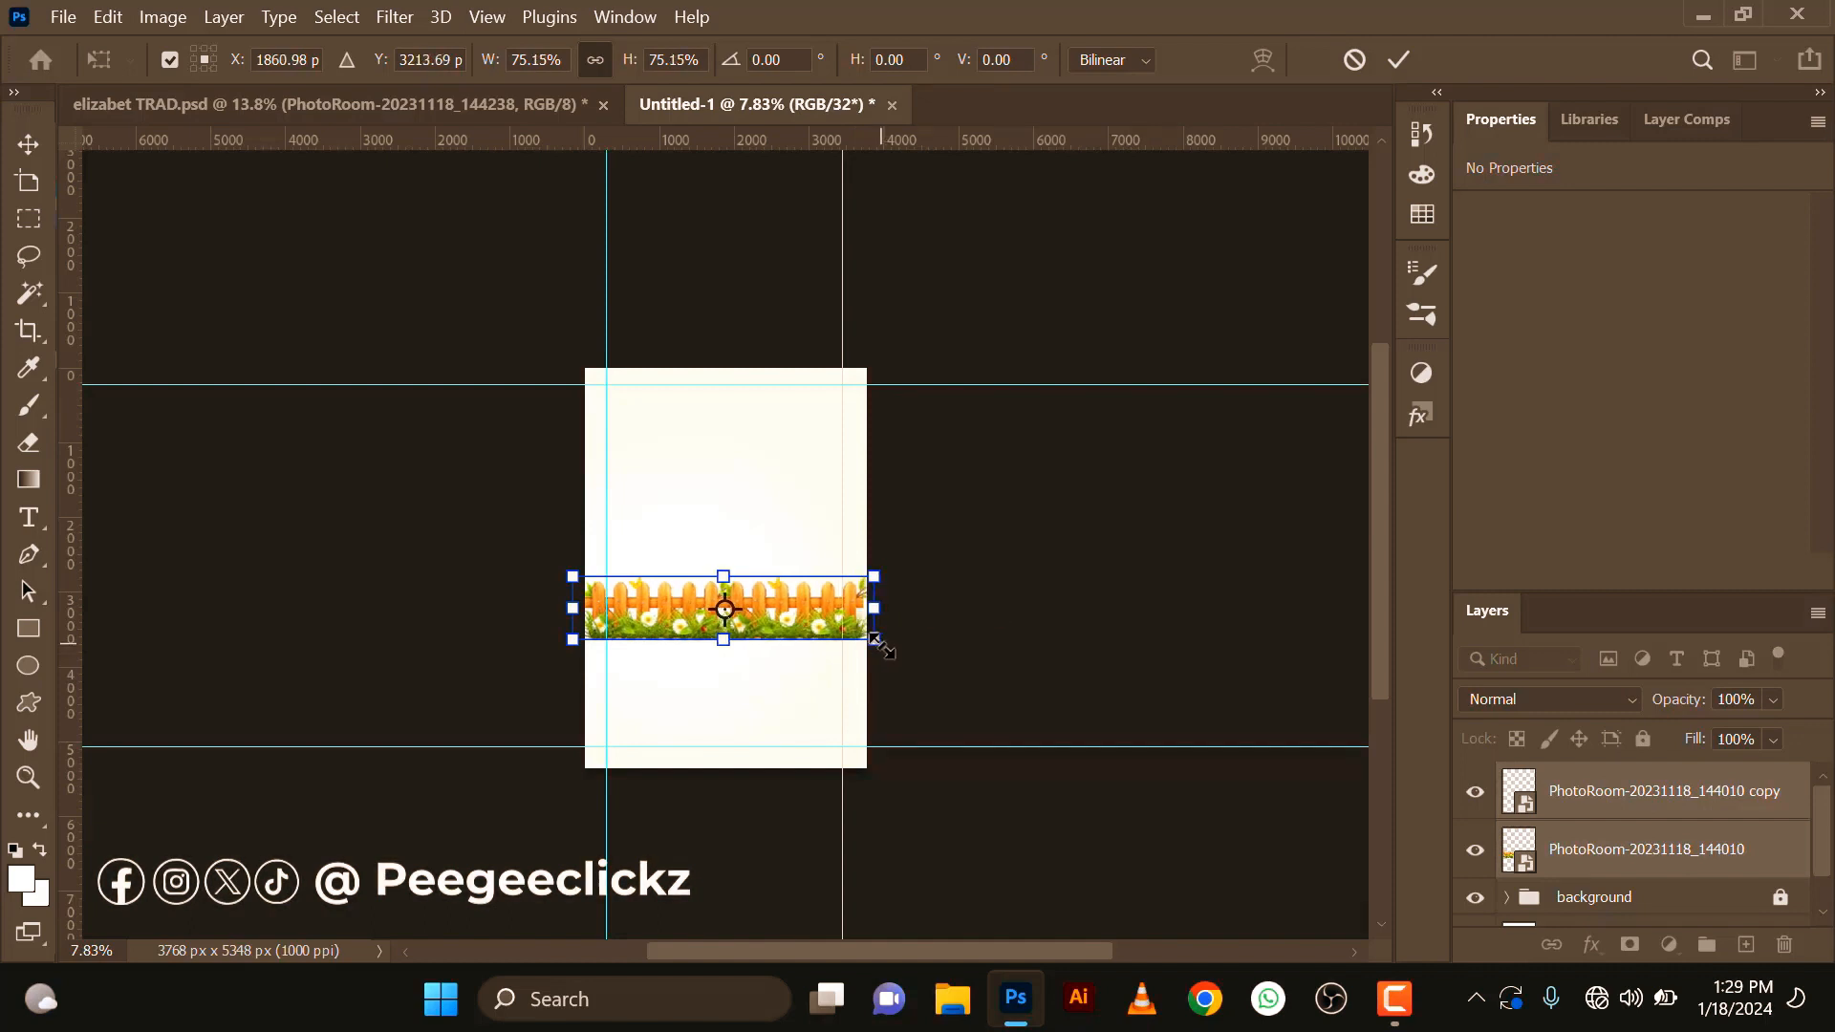
{"action": "left_click", "coordinate": [1402, 60]}
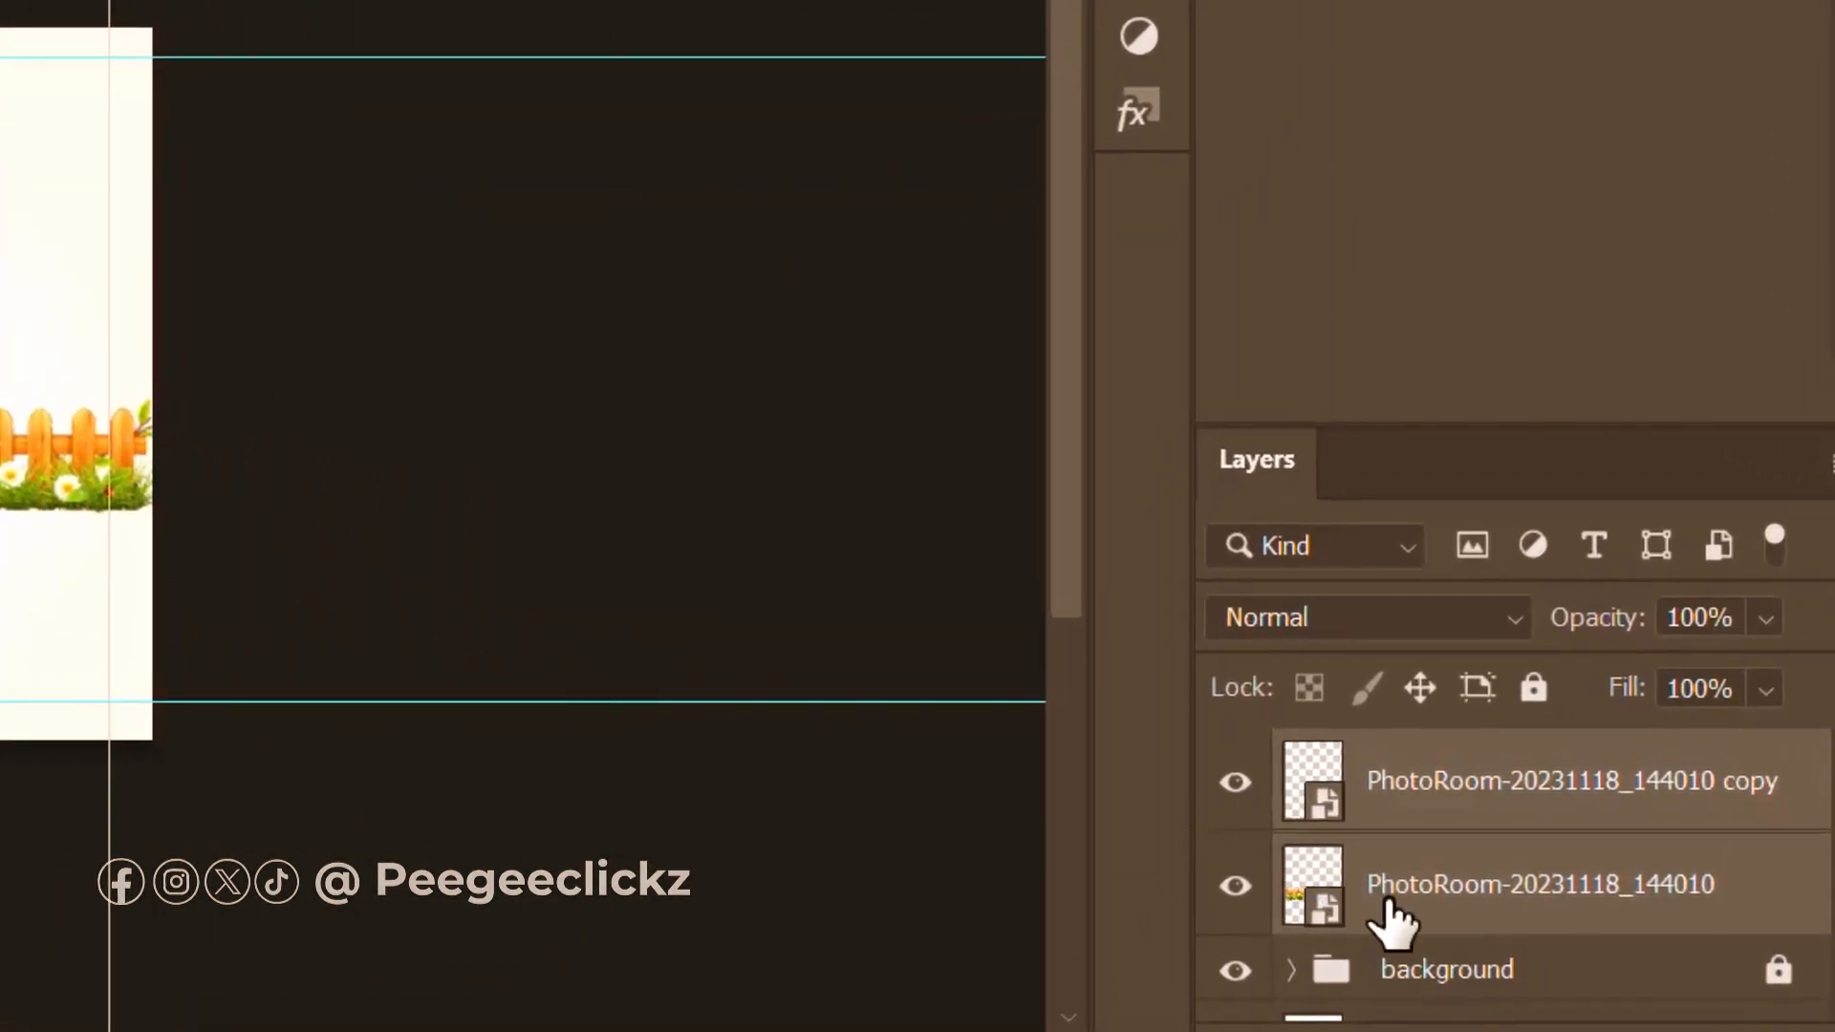
{"action": "right_click", "coordinate": [1422, 891]}
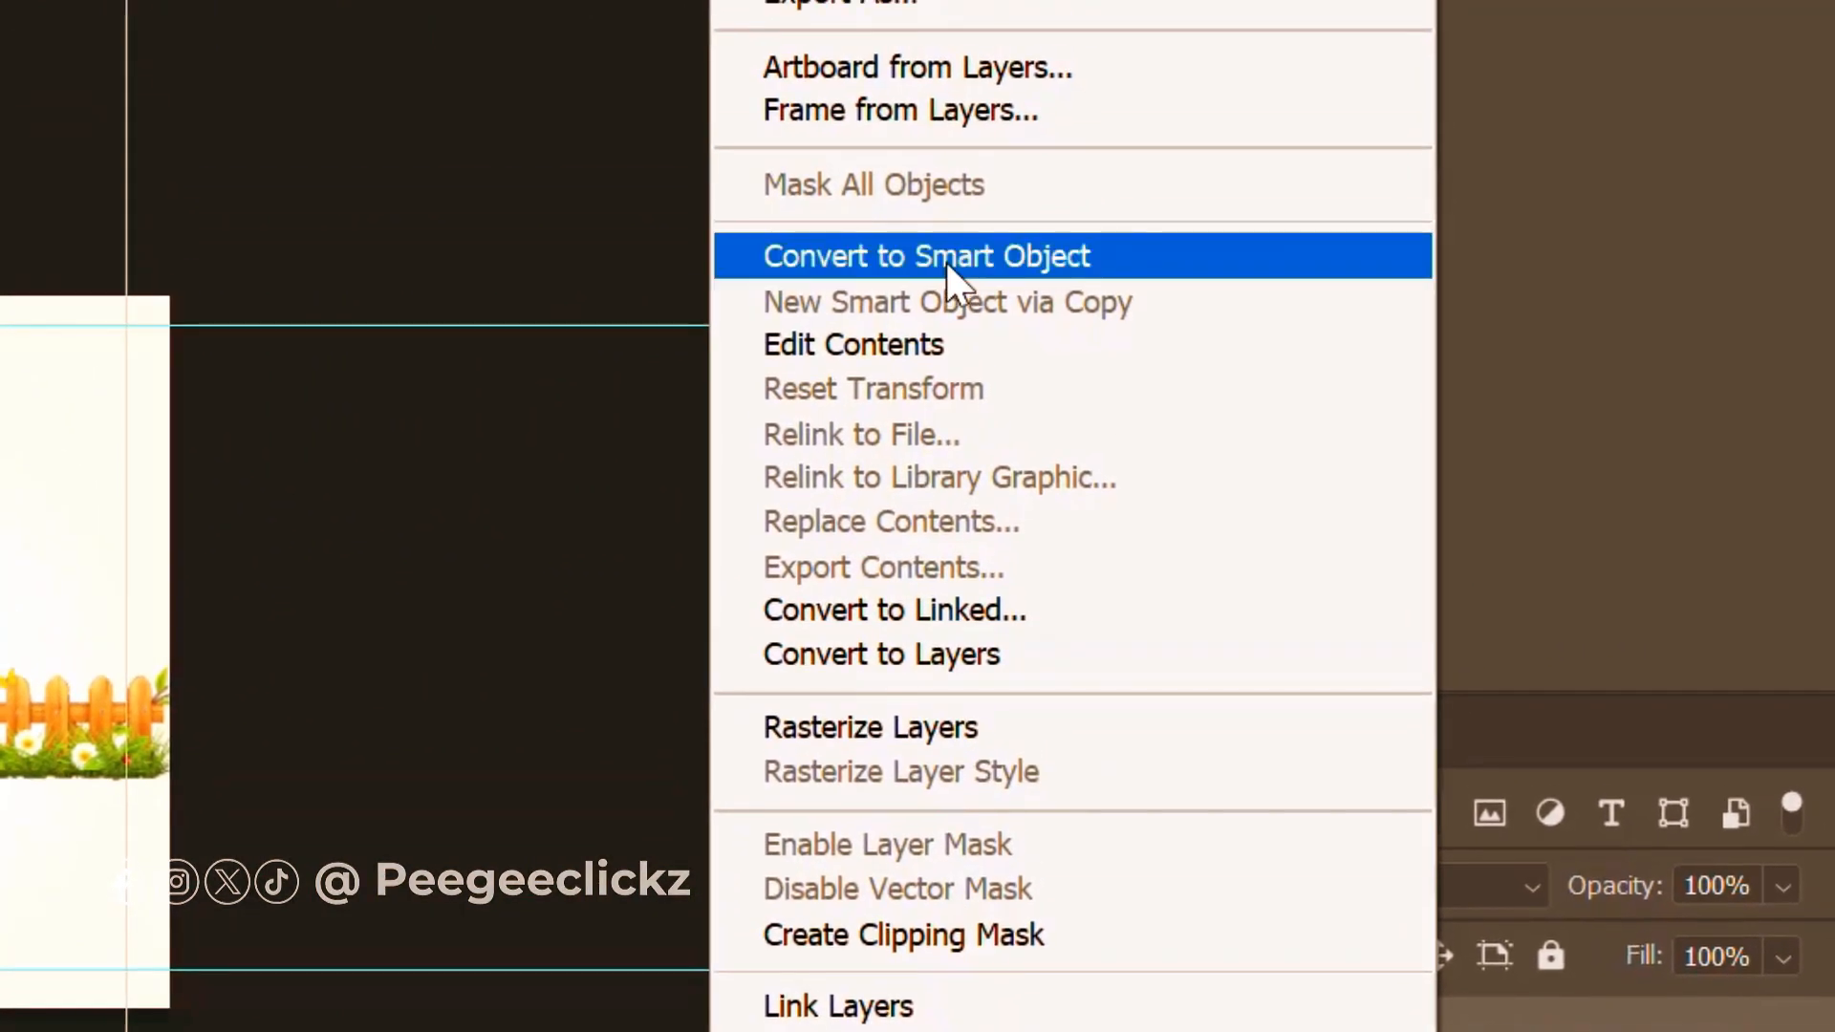
{"action": "left_click", "coordinate": [946, 261]}
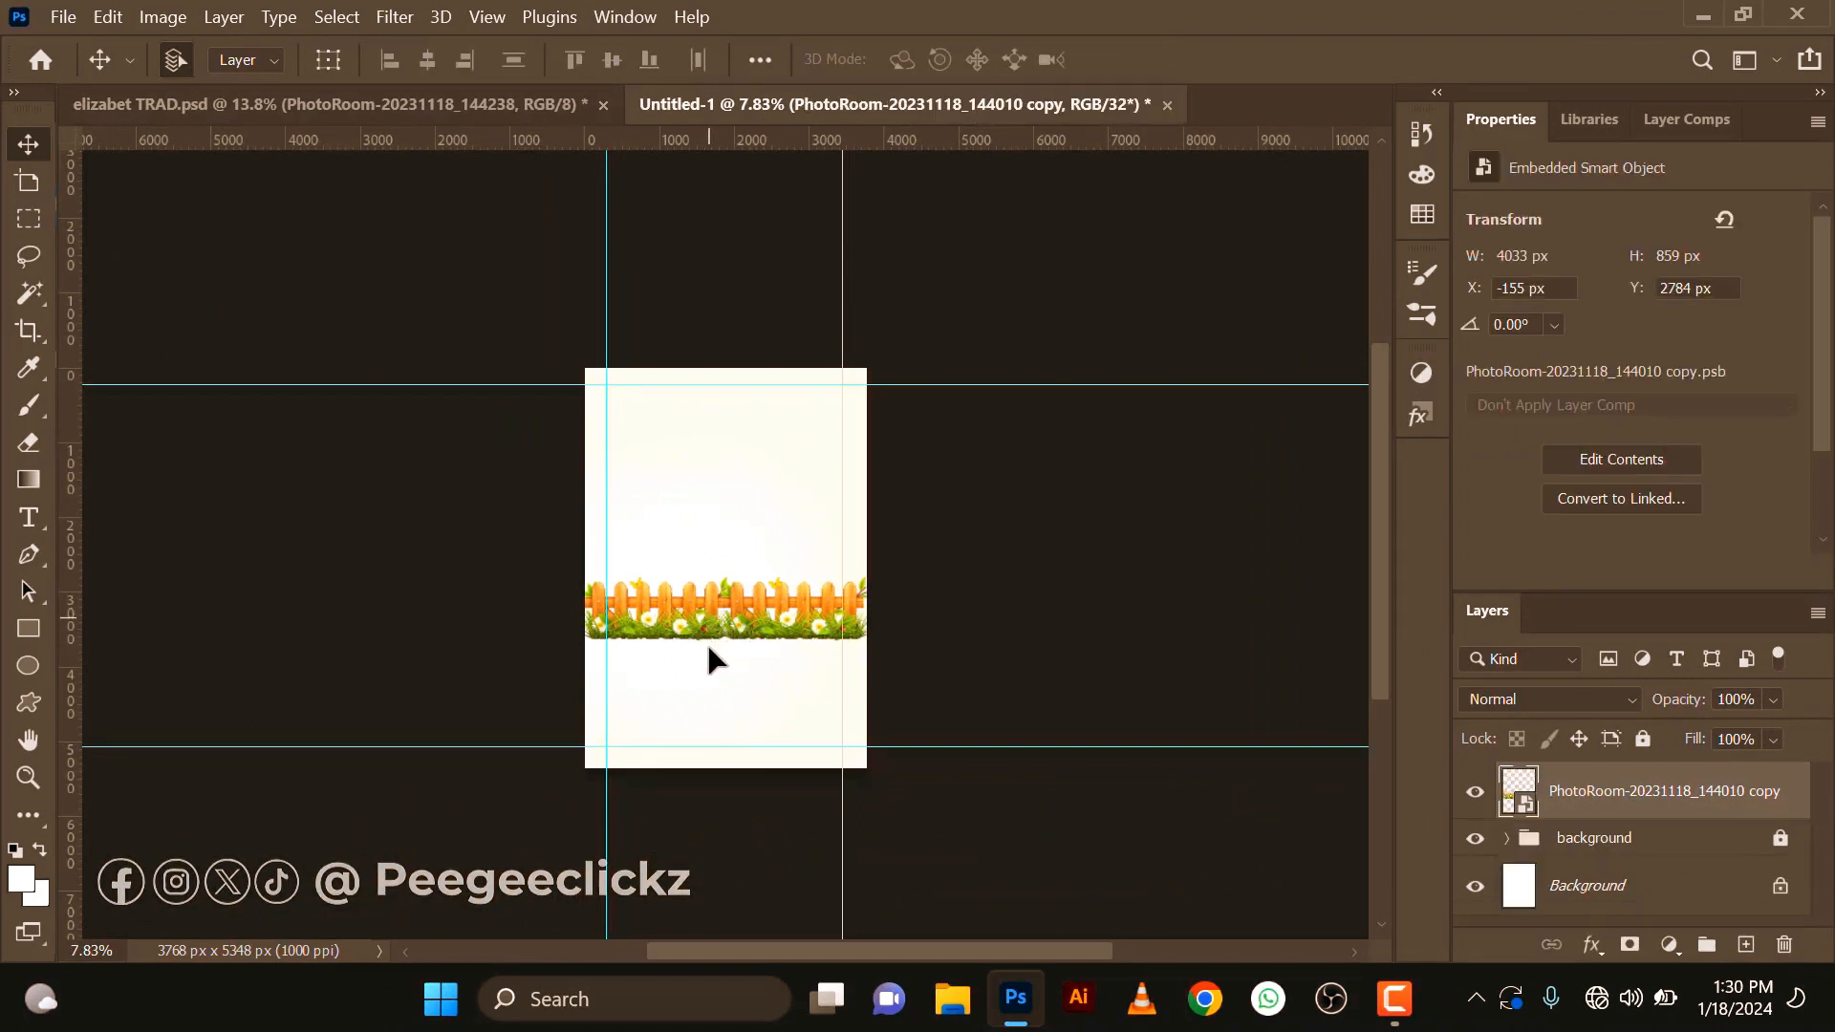
Move the combined fence down to the page's bottom edge with the grass cut off, and scale it to 104.52%.
{"action": "left_click_drag", "start_coordinate": [709, 656], "coordinate": [708, 781]}
{"action": "key", "text": "ctrl+t"}
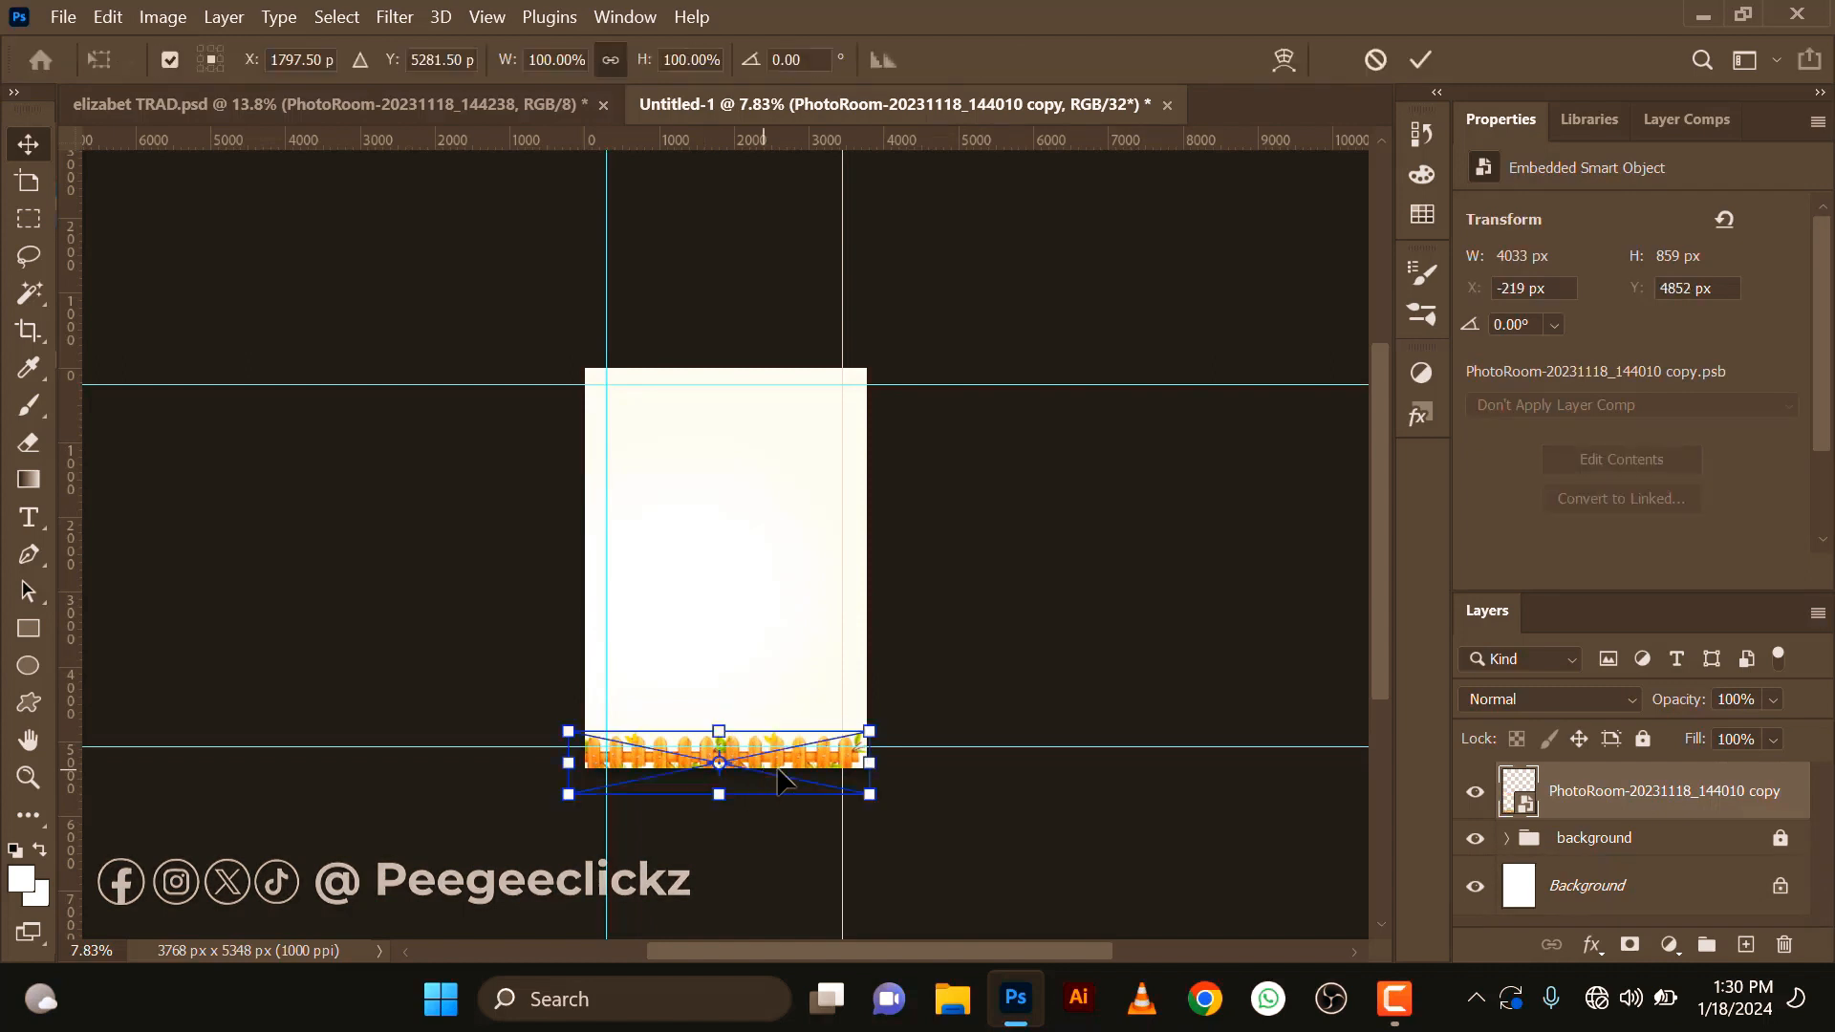
{"action": "left_click_drag", "start_coordinate": [870, 724], "coordinate": [885, 717]}
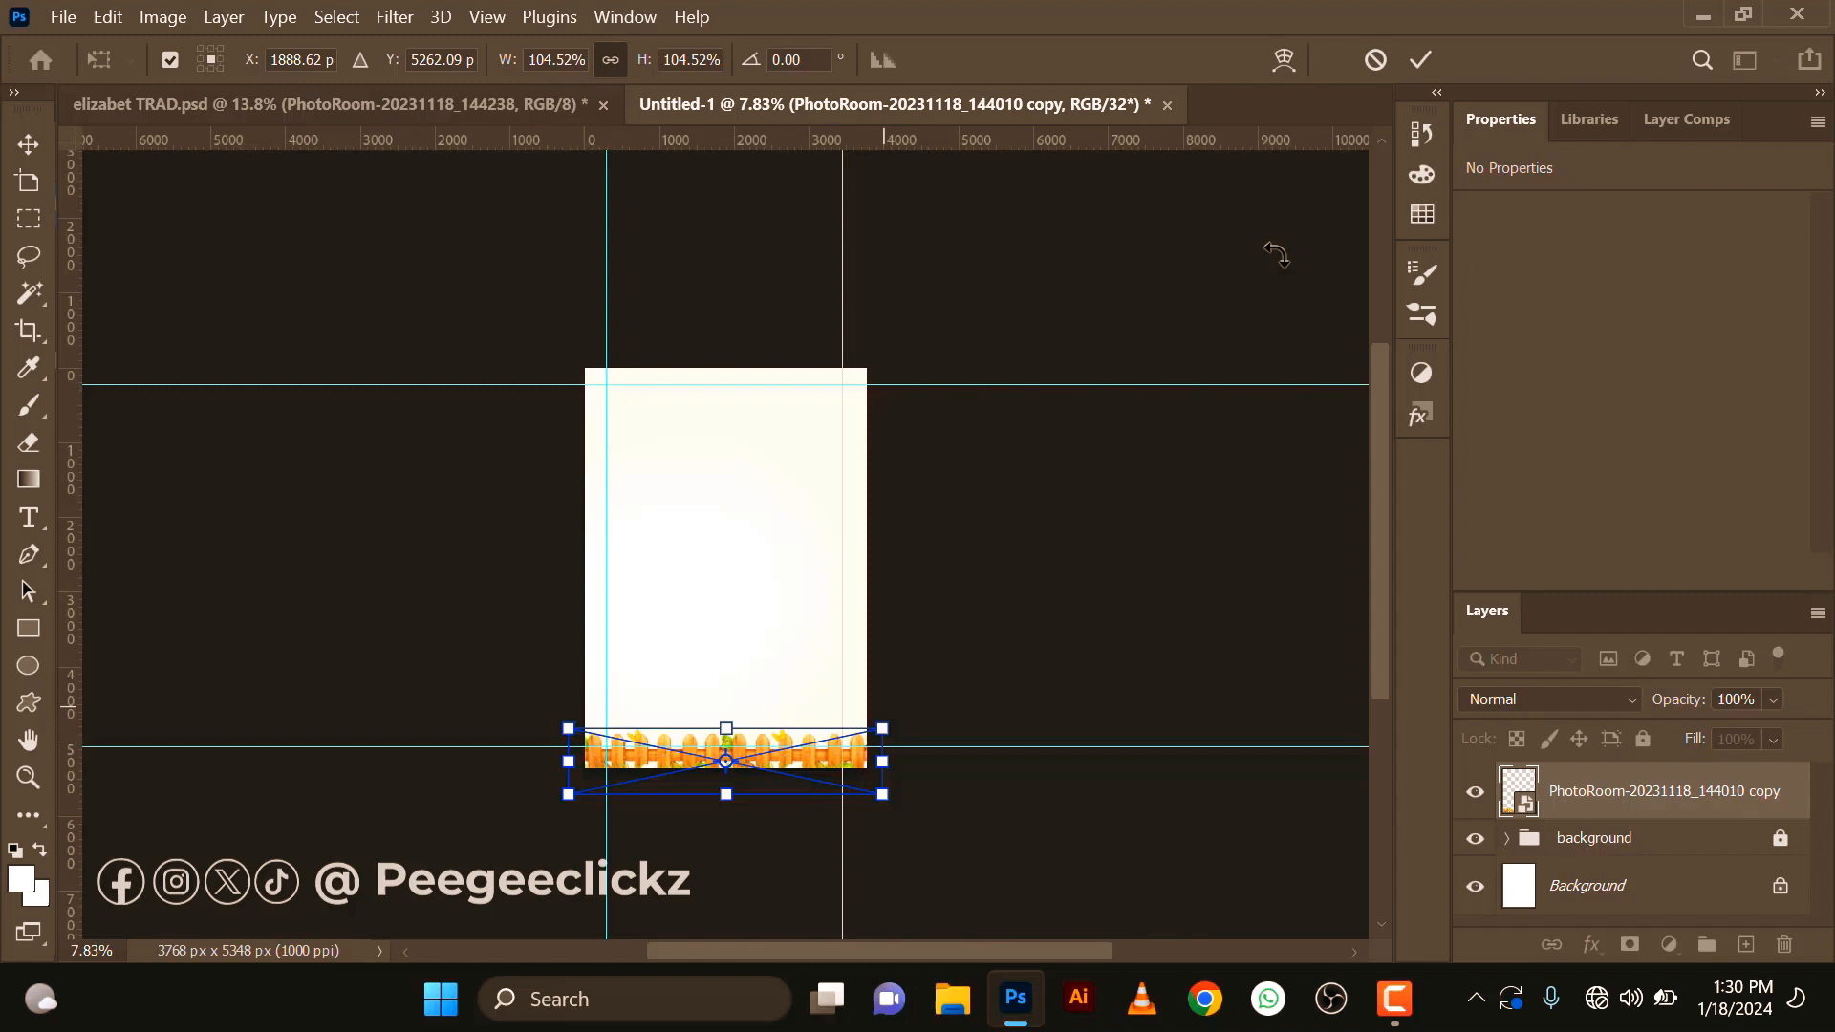
{"action": "left_click", "coordinate": [1428, 65]}
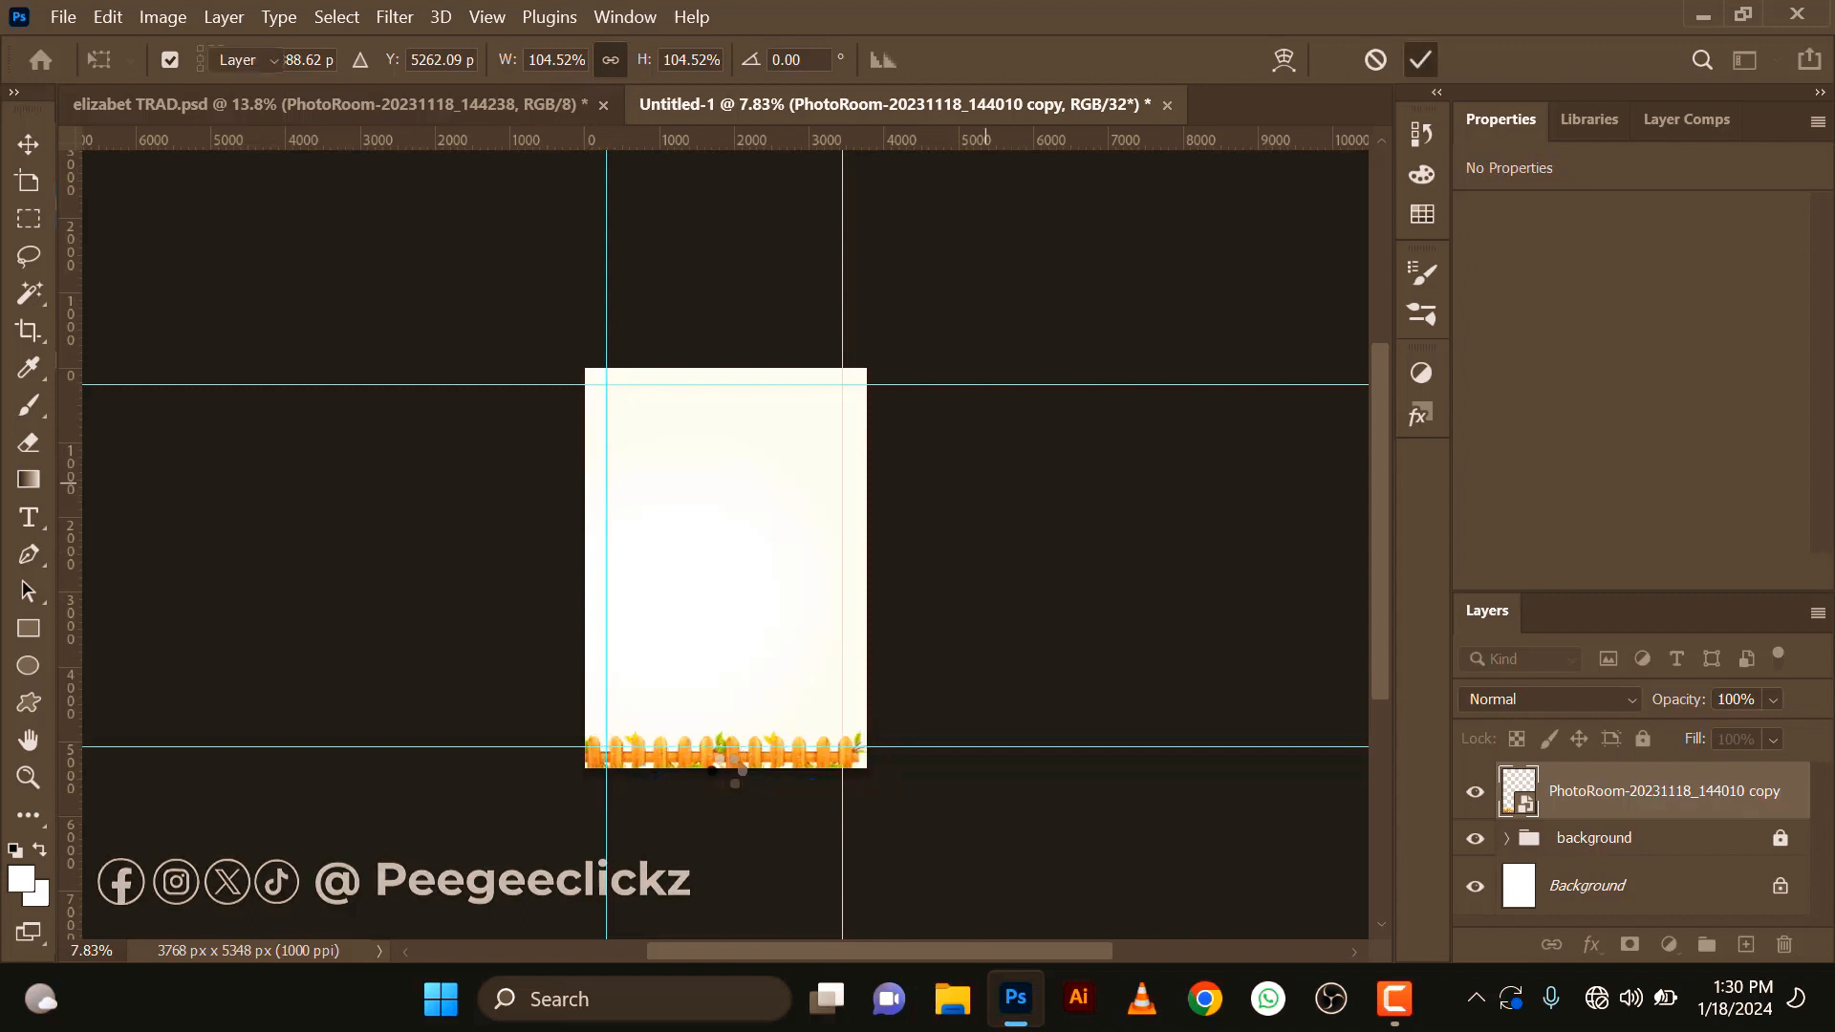
{"action": "scroll", "coordinate": [731, 765], "scroll_direction": "up", "scroll_amount": 5}
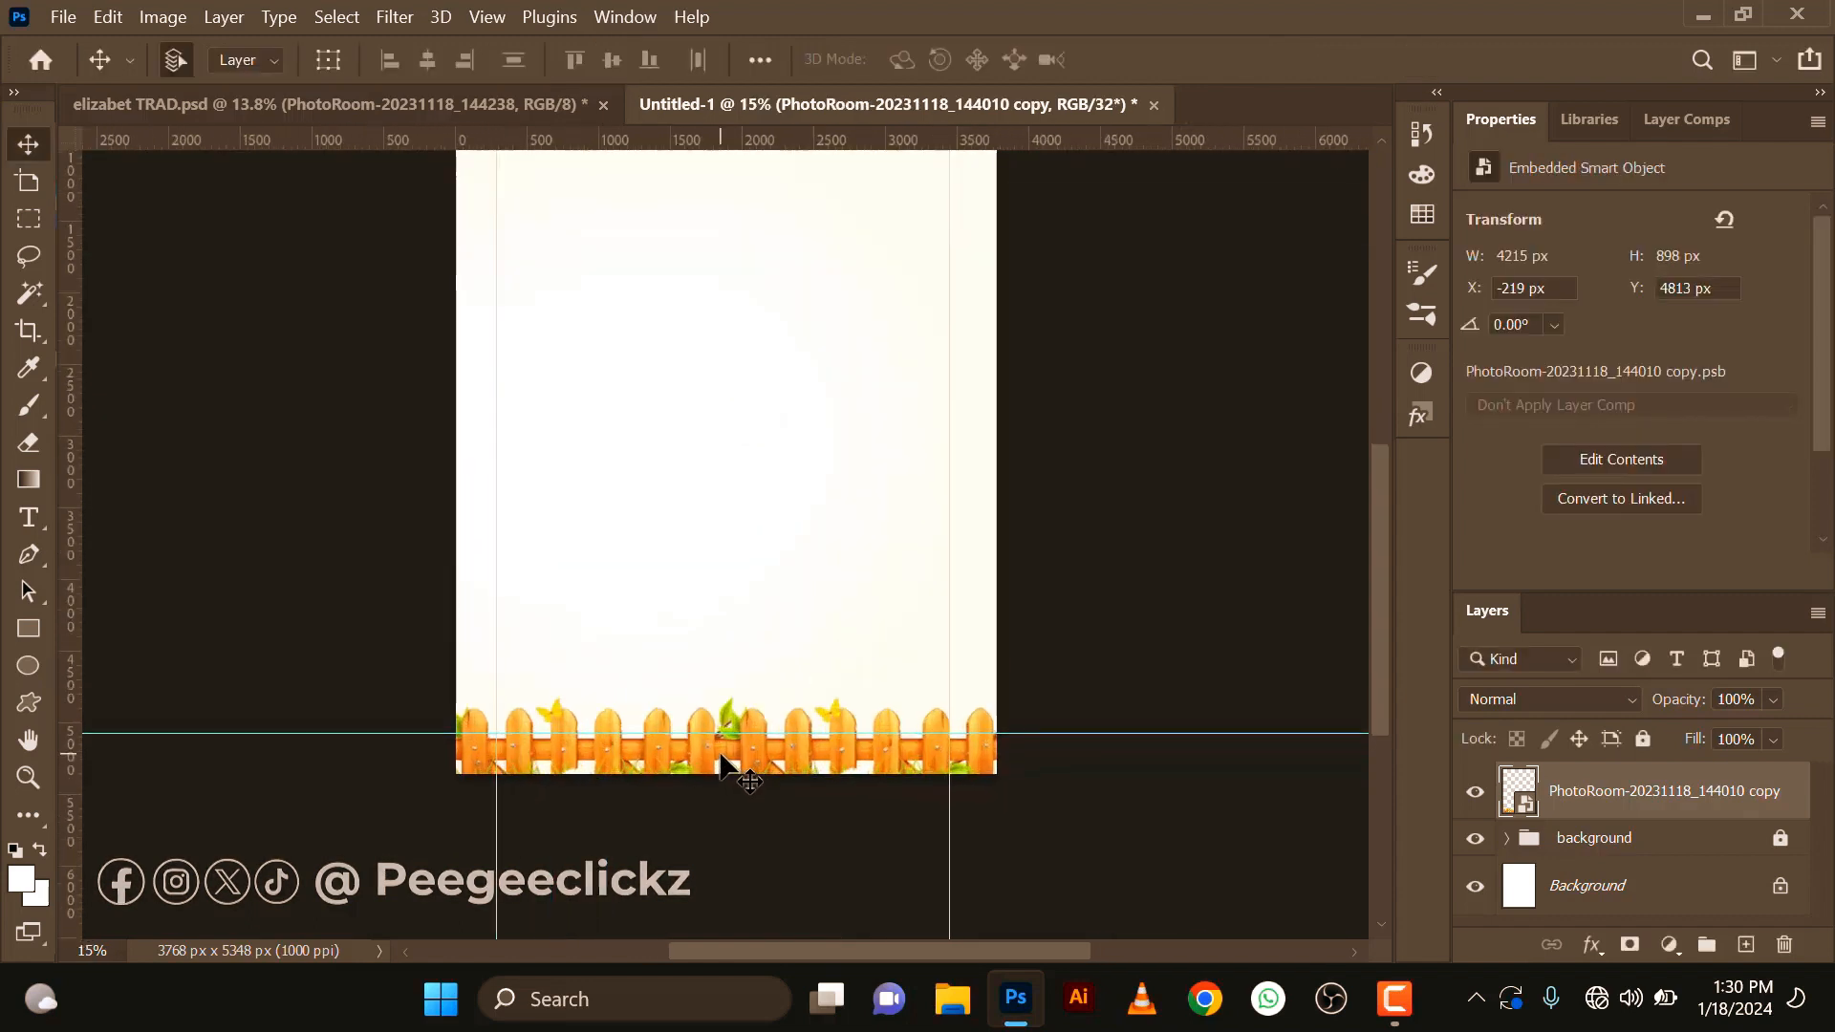
{"action": "left_click_drag", "start_coordinate": [722, 760], "coordinate": [723, 762]}
{"action": "scroll", "coordinate": [723, 762], "scroll_direction": "down", "scroll_amount": 3}
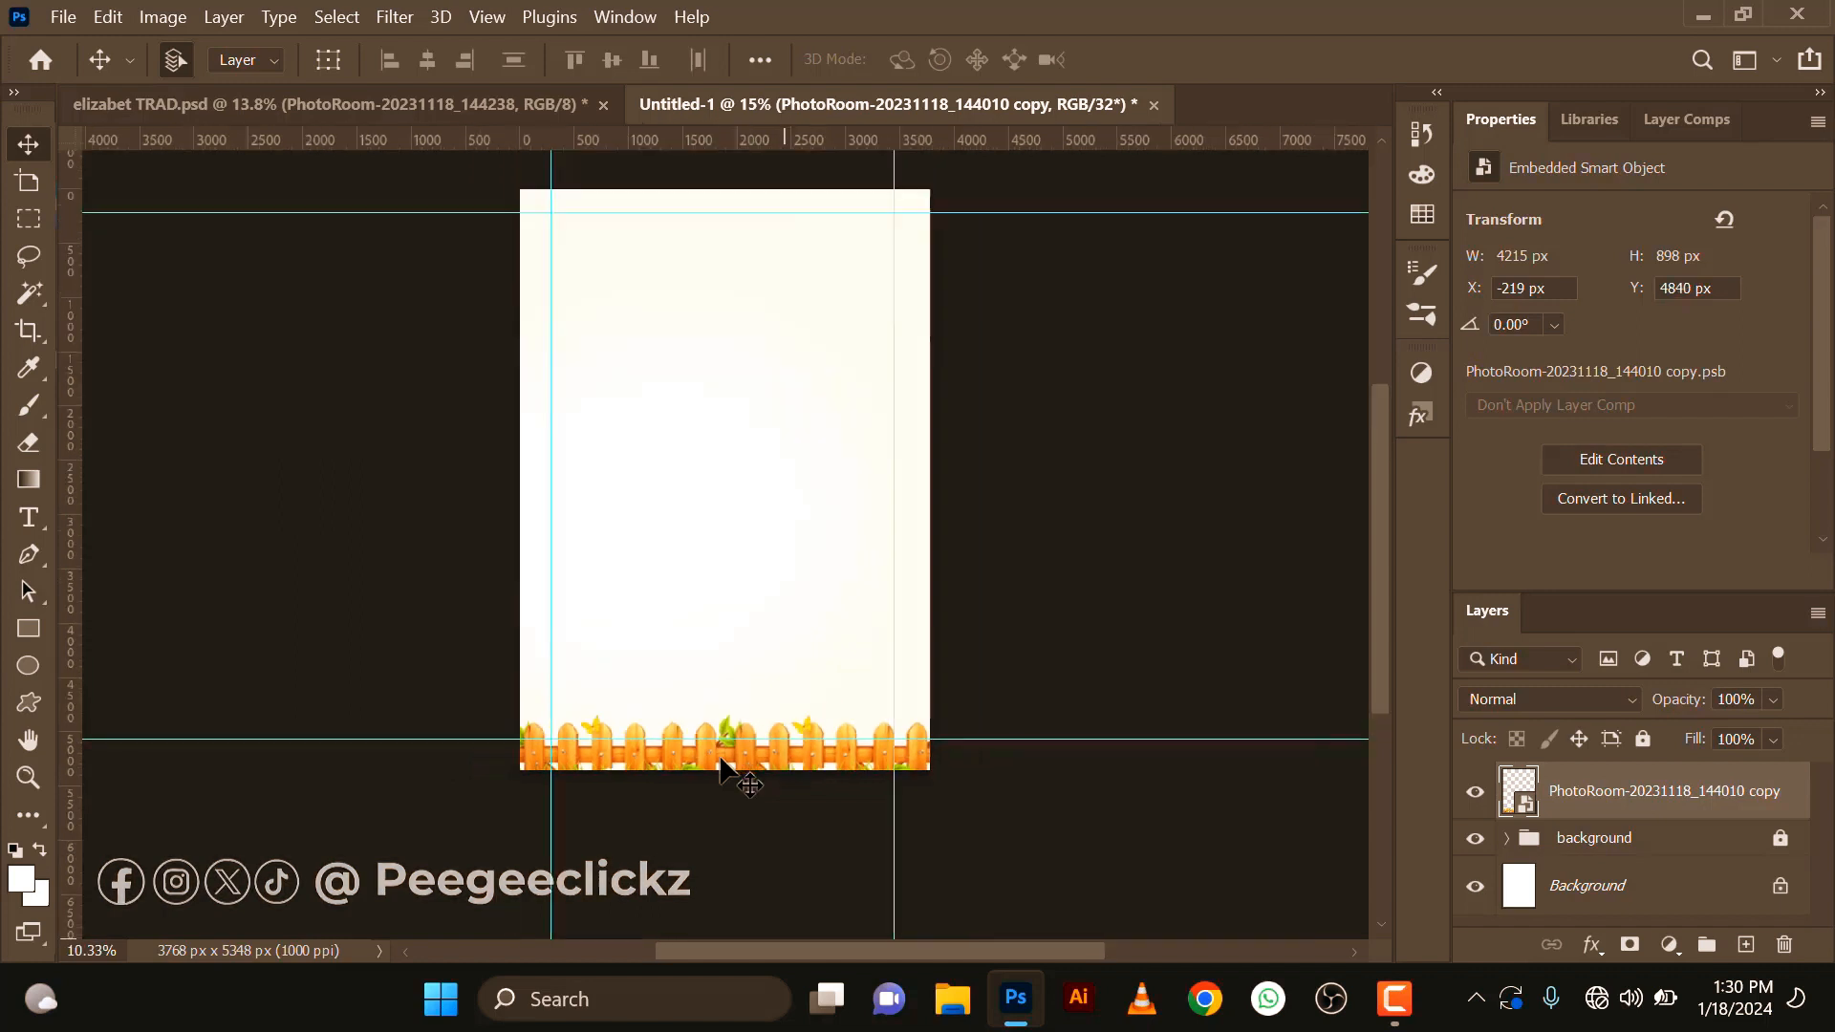
Duplicate the fence and move the copy up to the page's top edge, leaving only its flowered grass on the page.
{"action": "key", "text": "ctrl+j"}
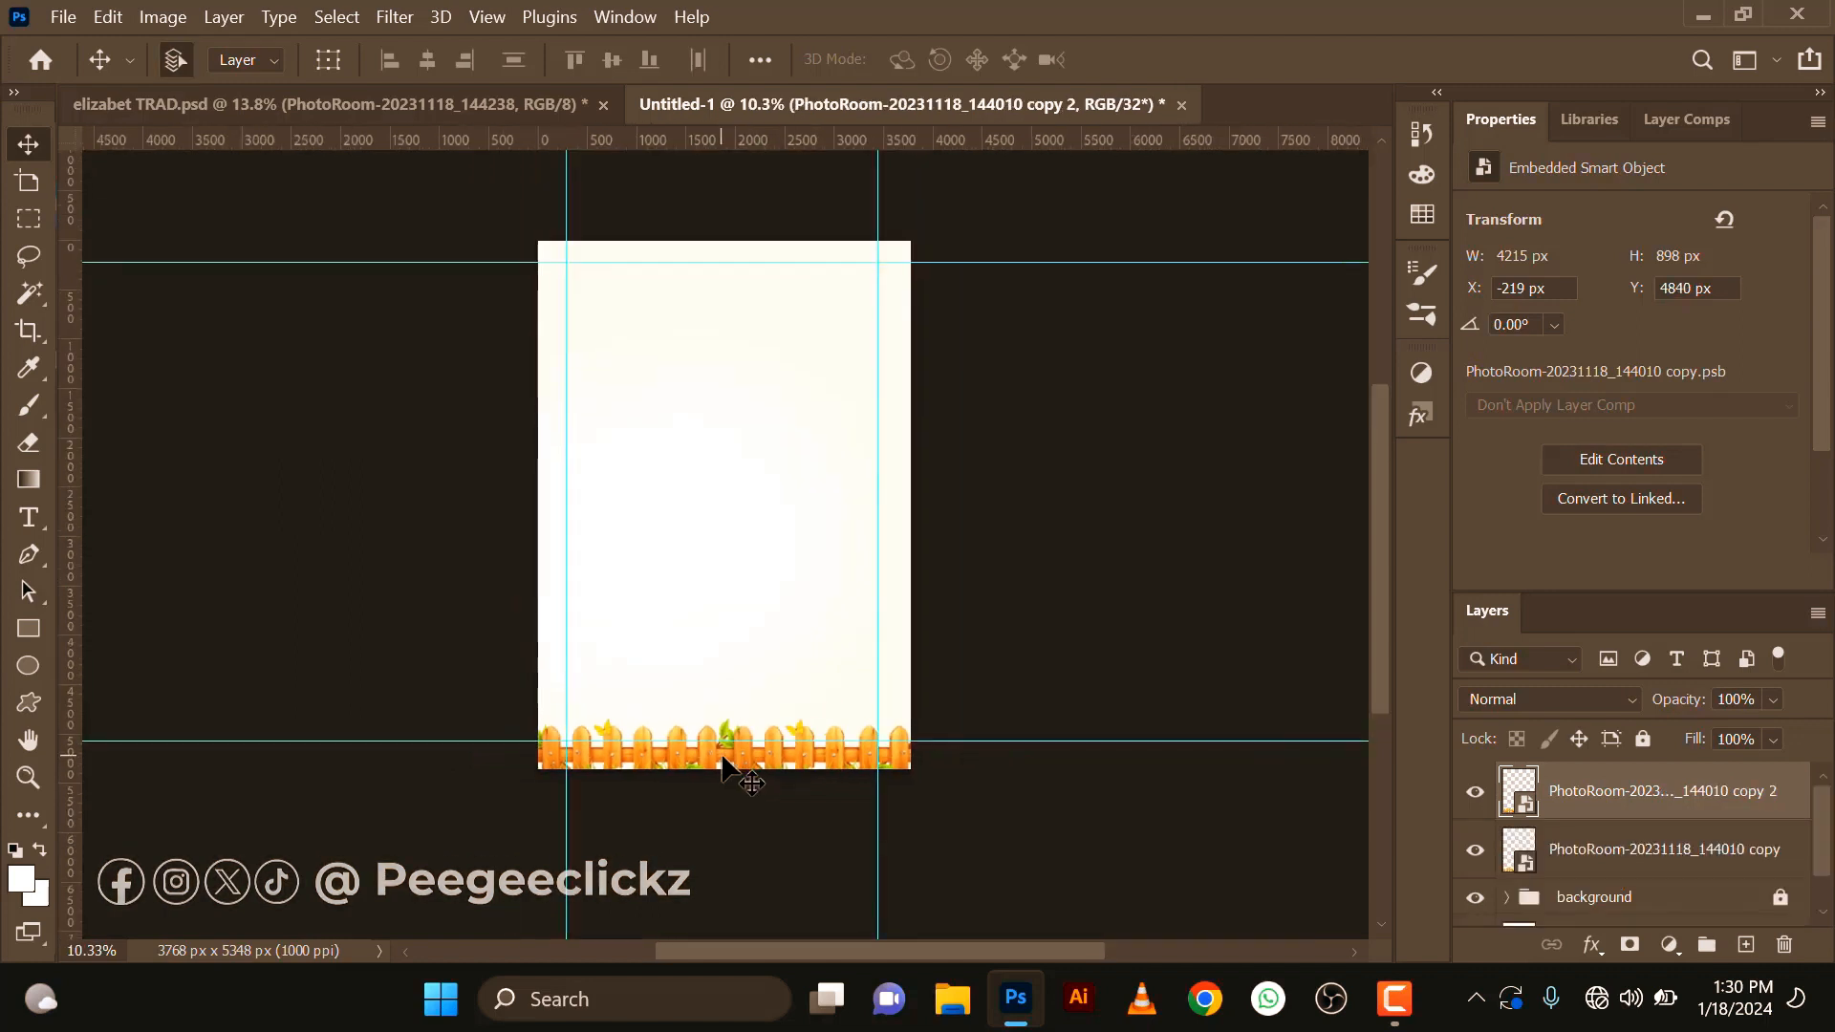
{"action": "left_click_drag", "start_coordinate": [723, 671], "coordinate": [723, 223]}
{"action": "scroll", "coordinate": [684, 613], "scroll_direction": "down", "scroll_amount": 2}
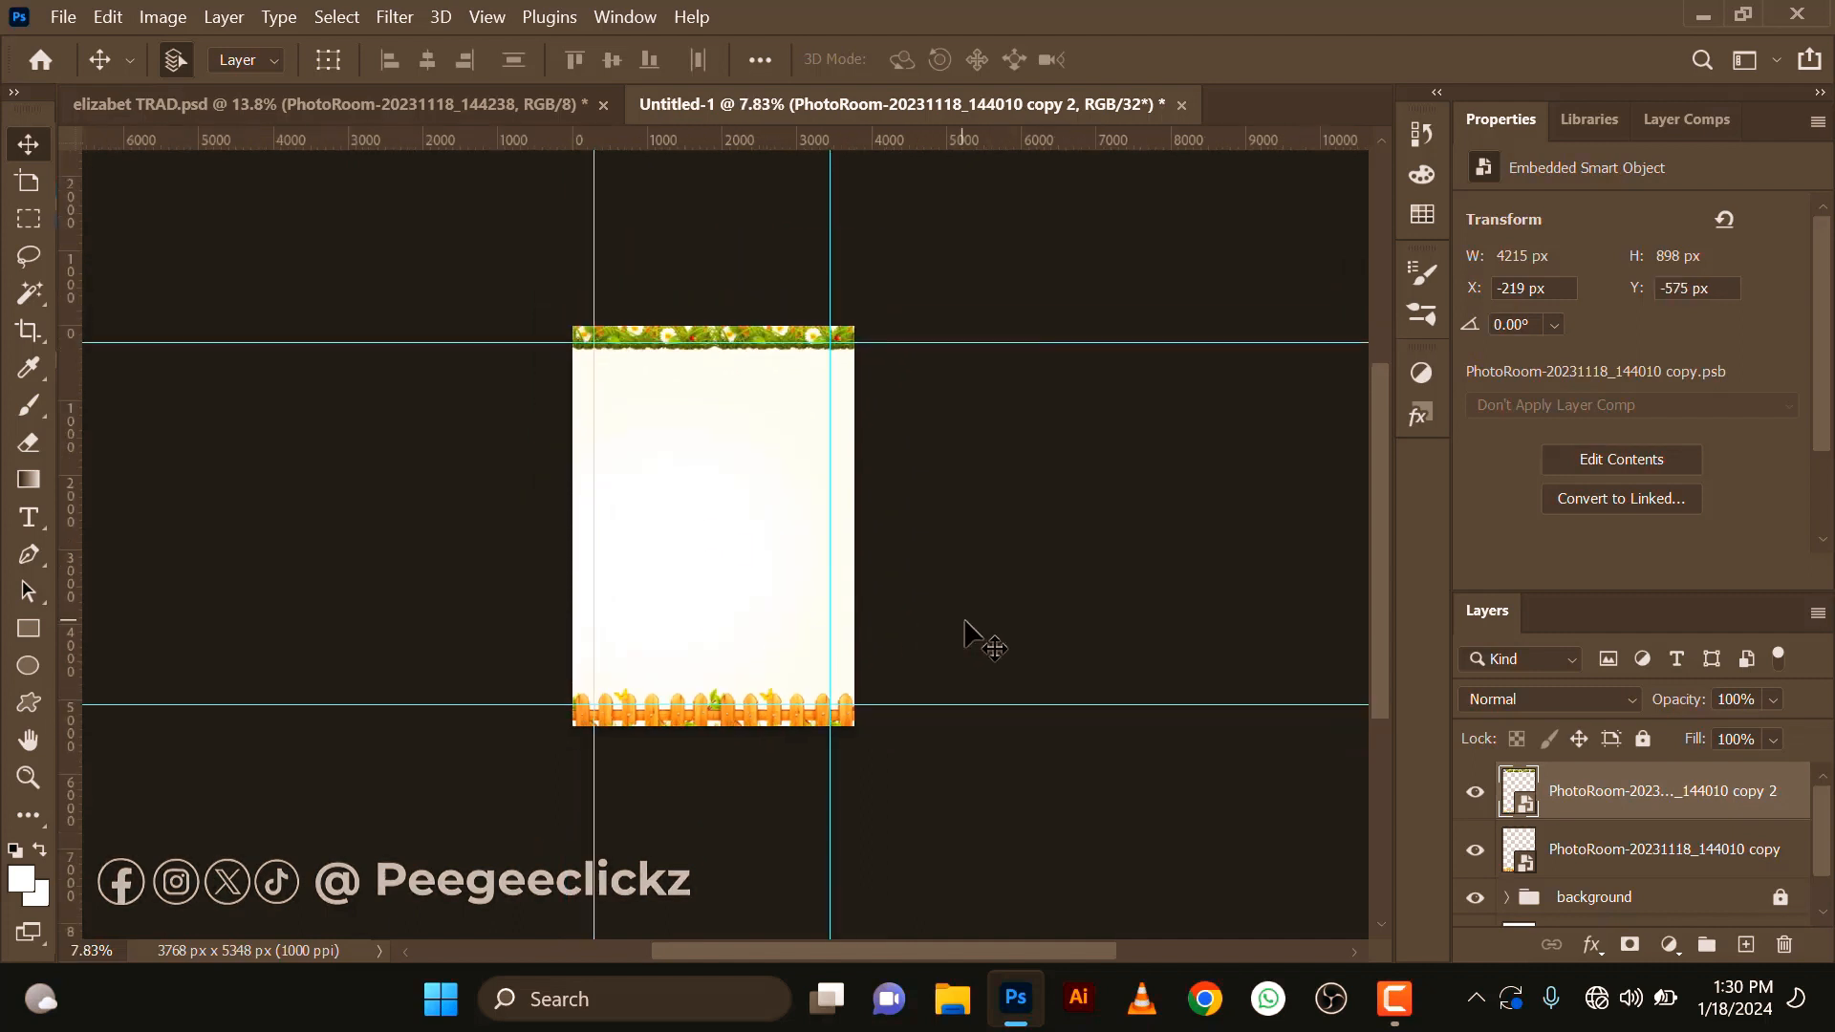
Place the africa-calabash image as an embedded object directly above the bottom fence layer.
{"action": "left_click", "coordinate": [1548, 855]}
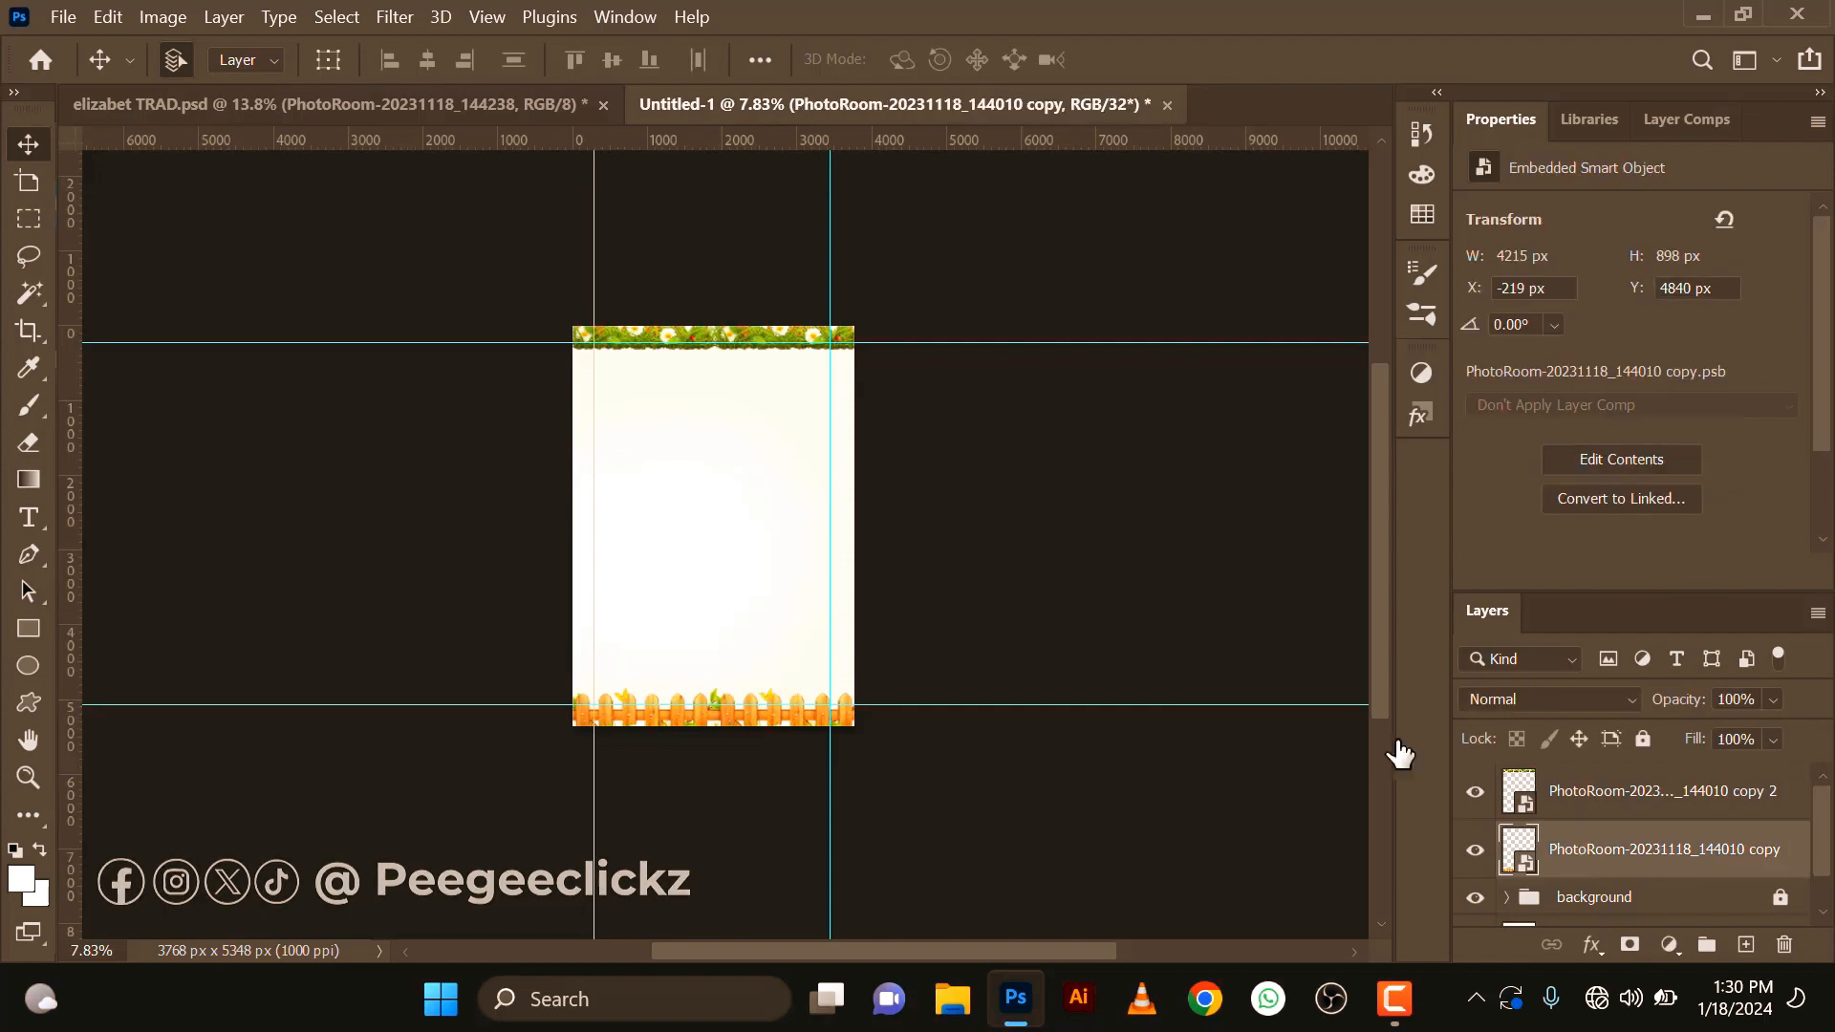
{"action": "left_click", "coordinate": [65, 17]}
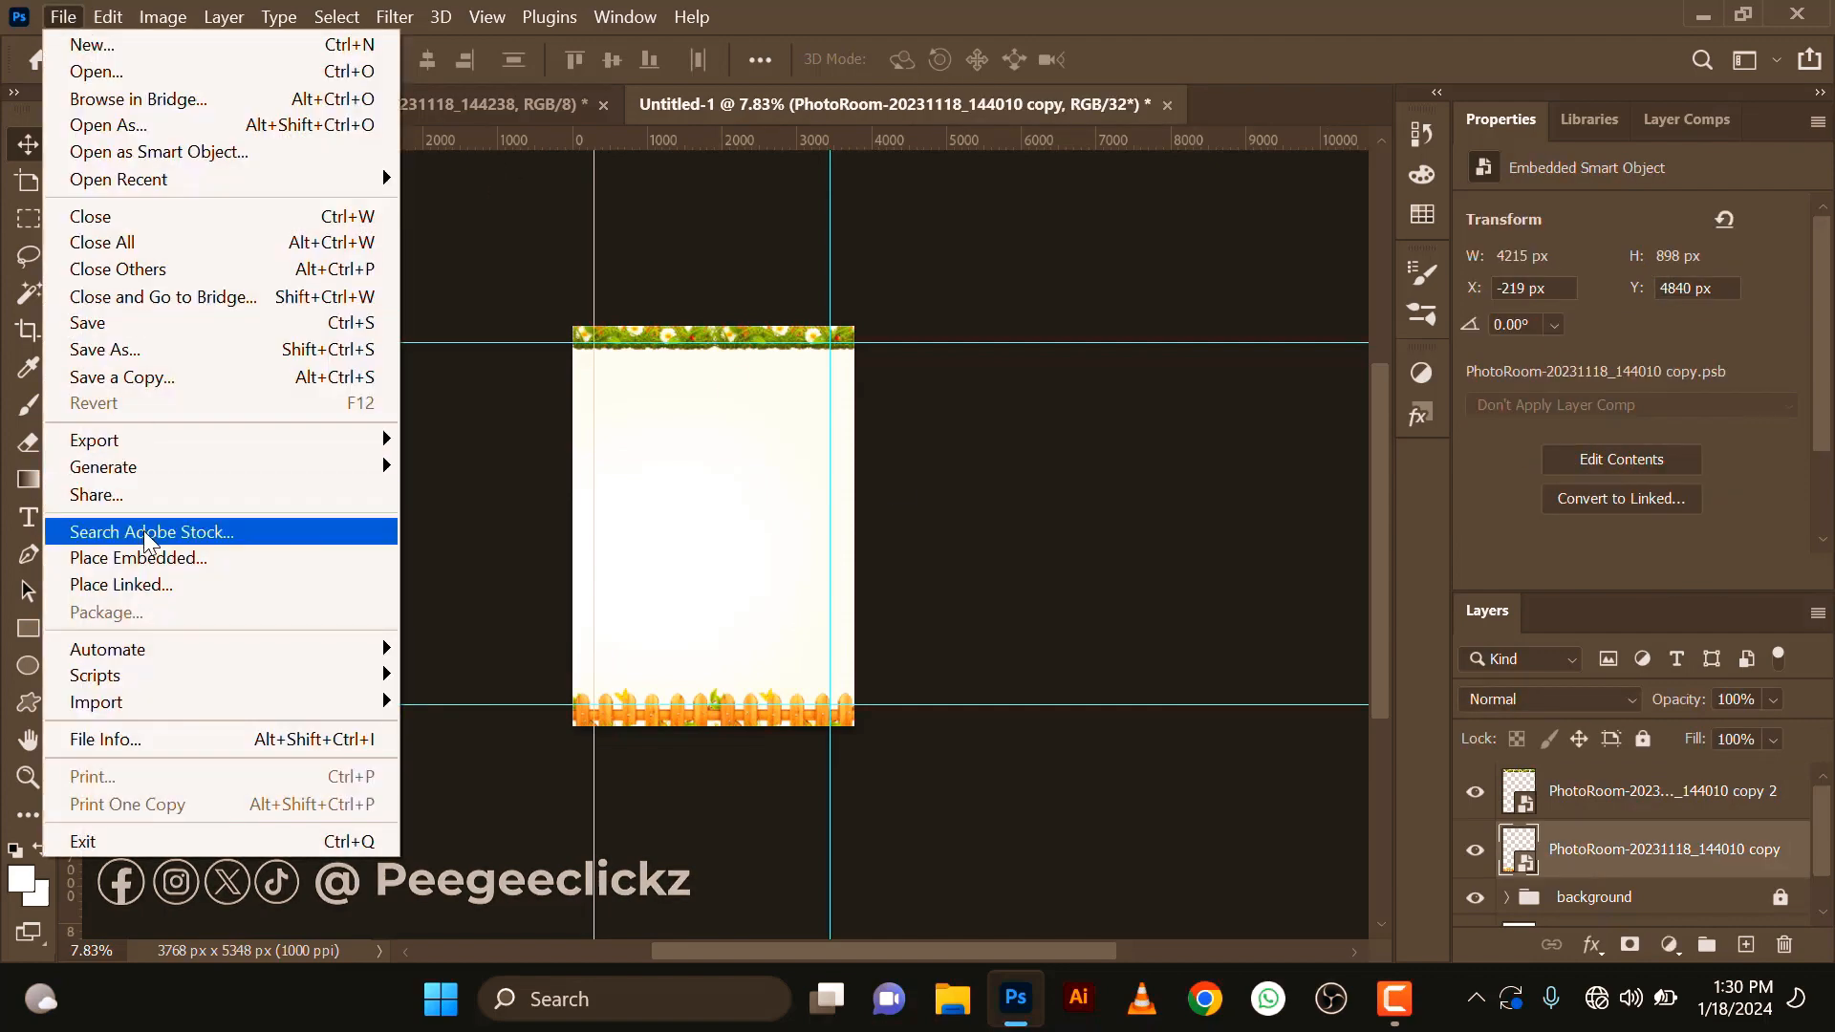
{"action": "left_click", "coordinate": [139, 560]}
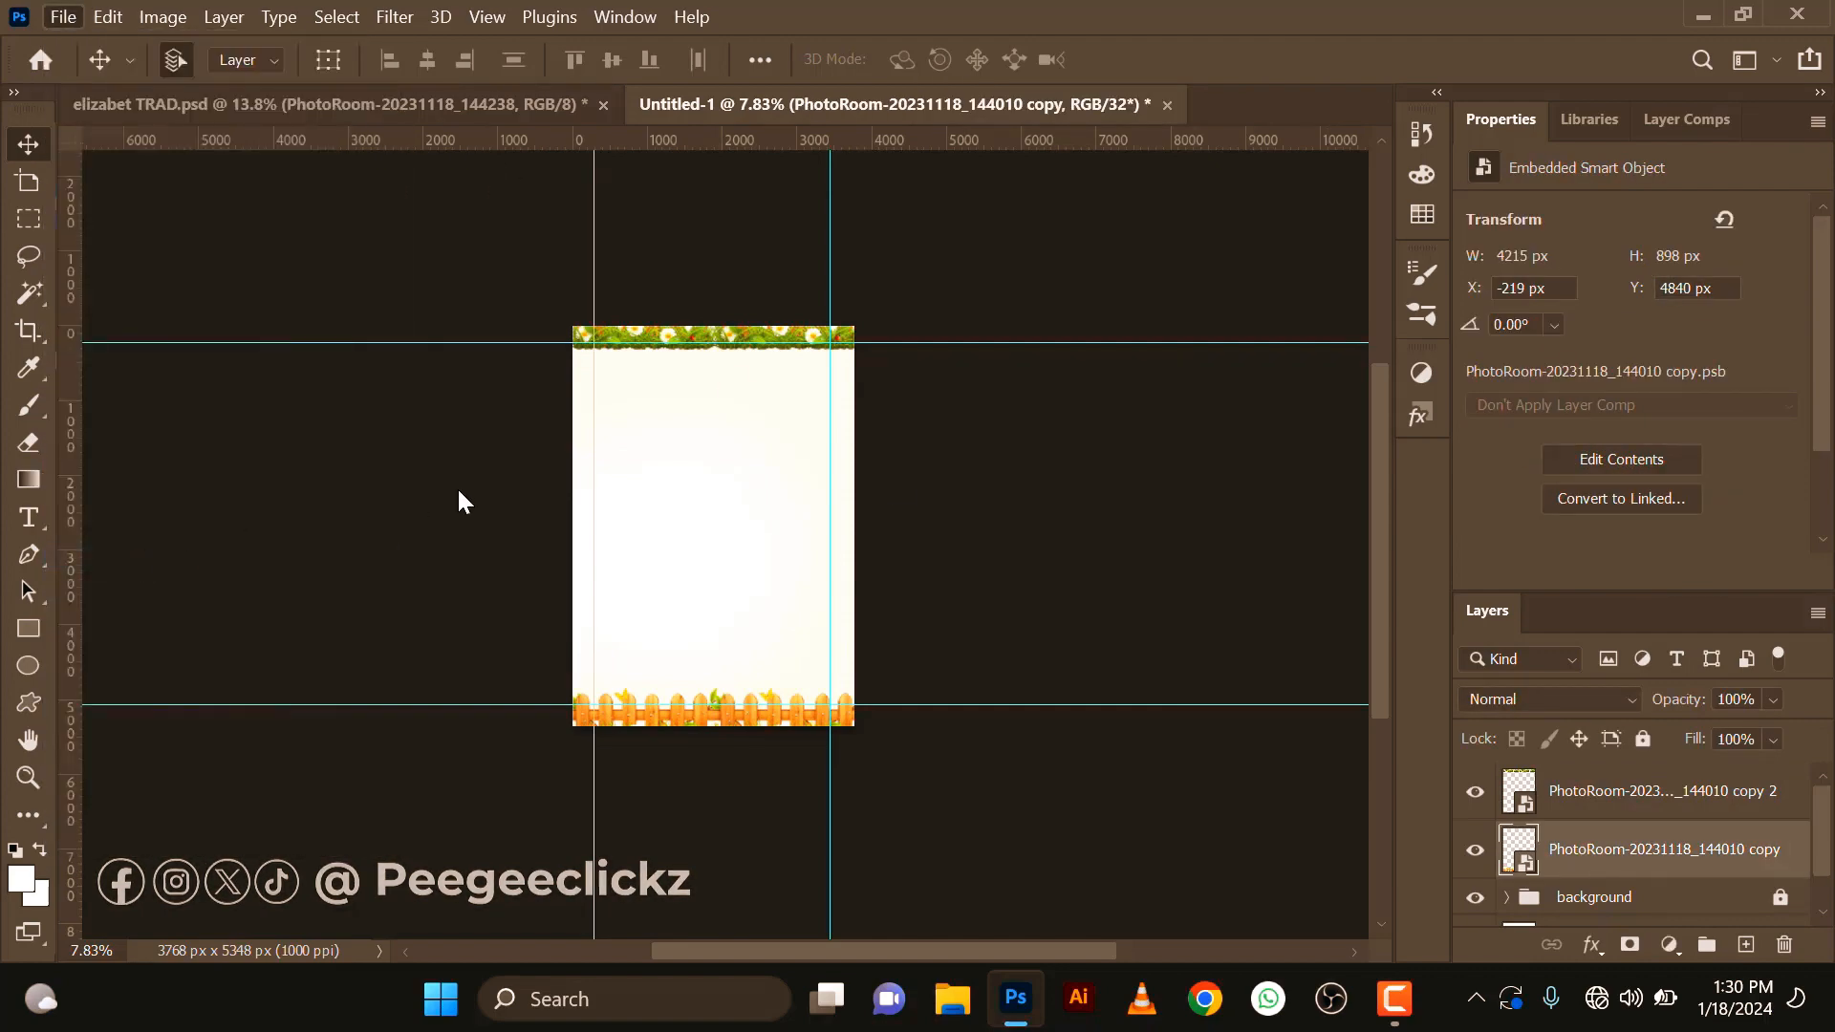
{"action": "left_click", "coordinate": [373, 330]}
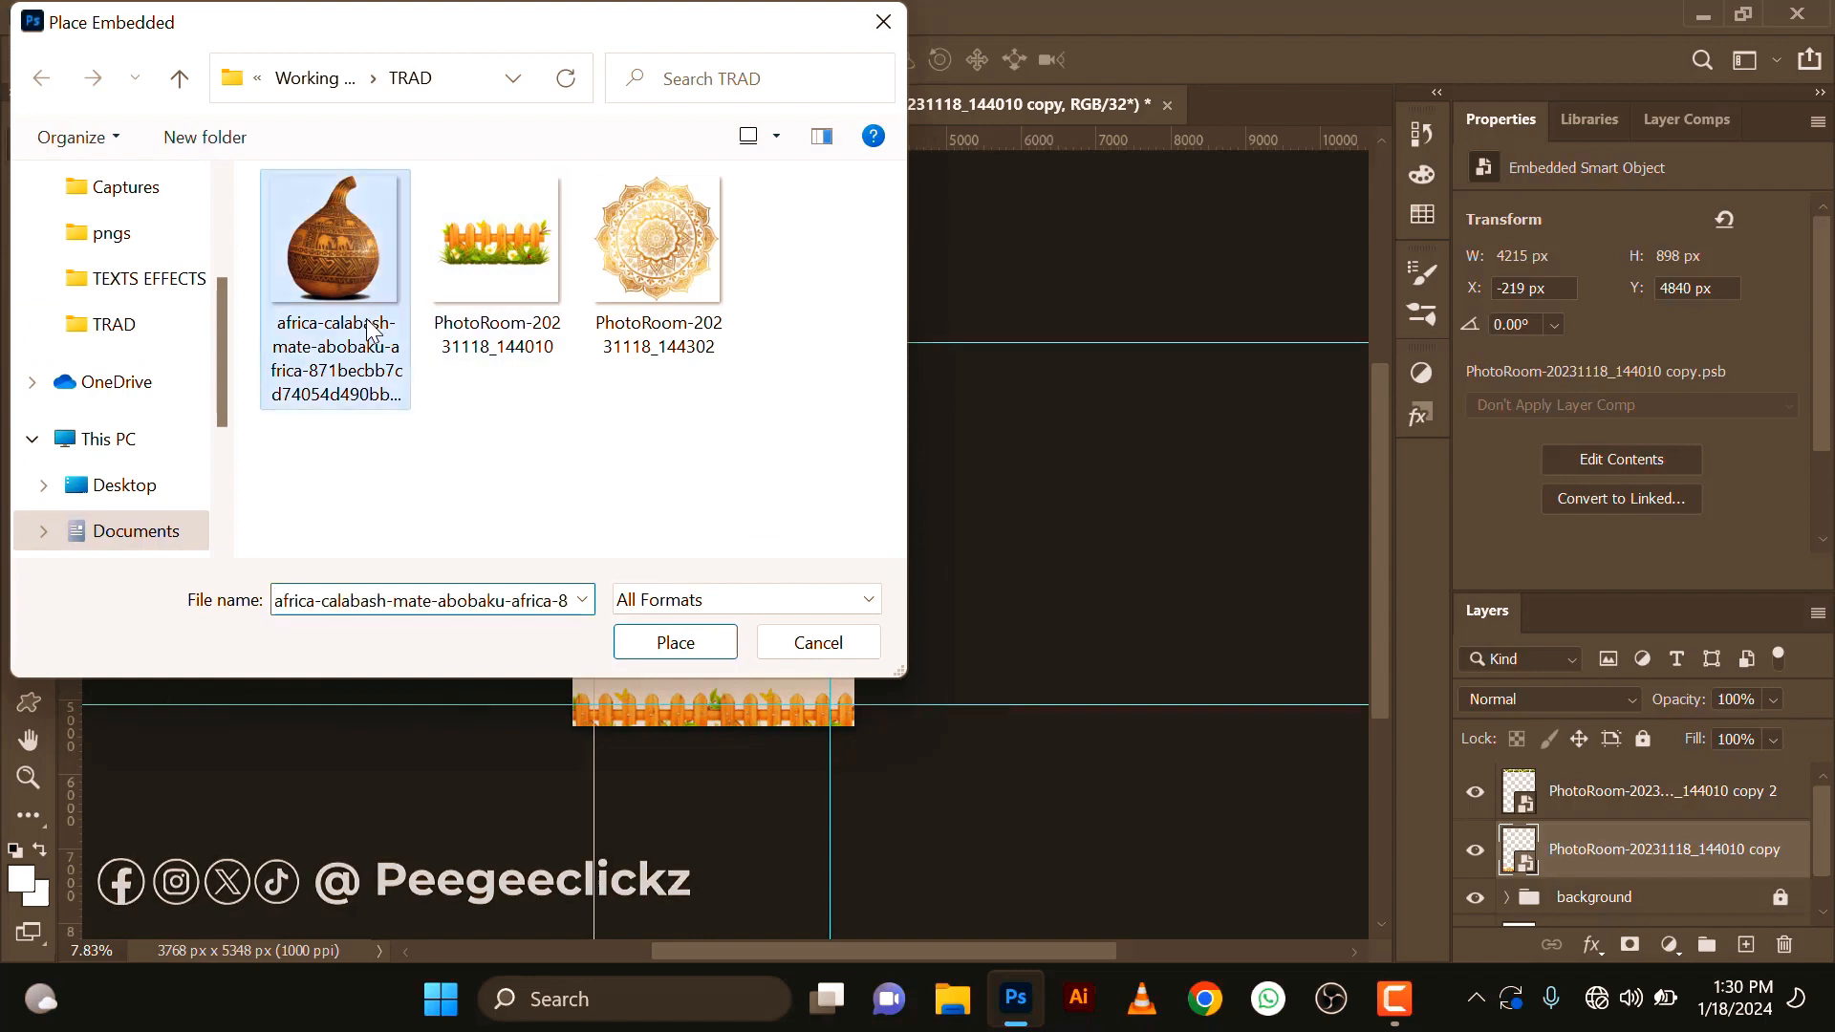
{"action": "left_click", "coordinate": [676, 642]}
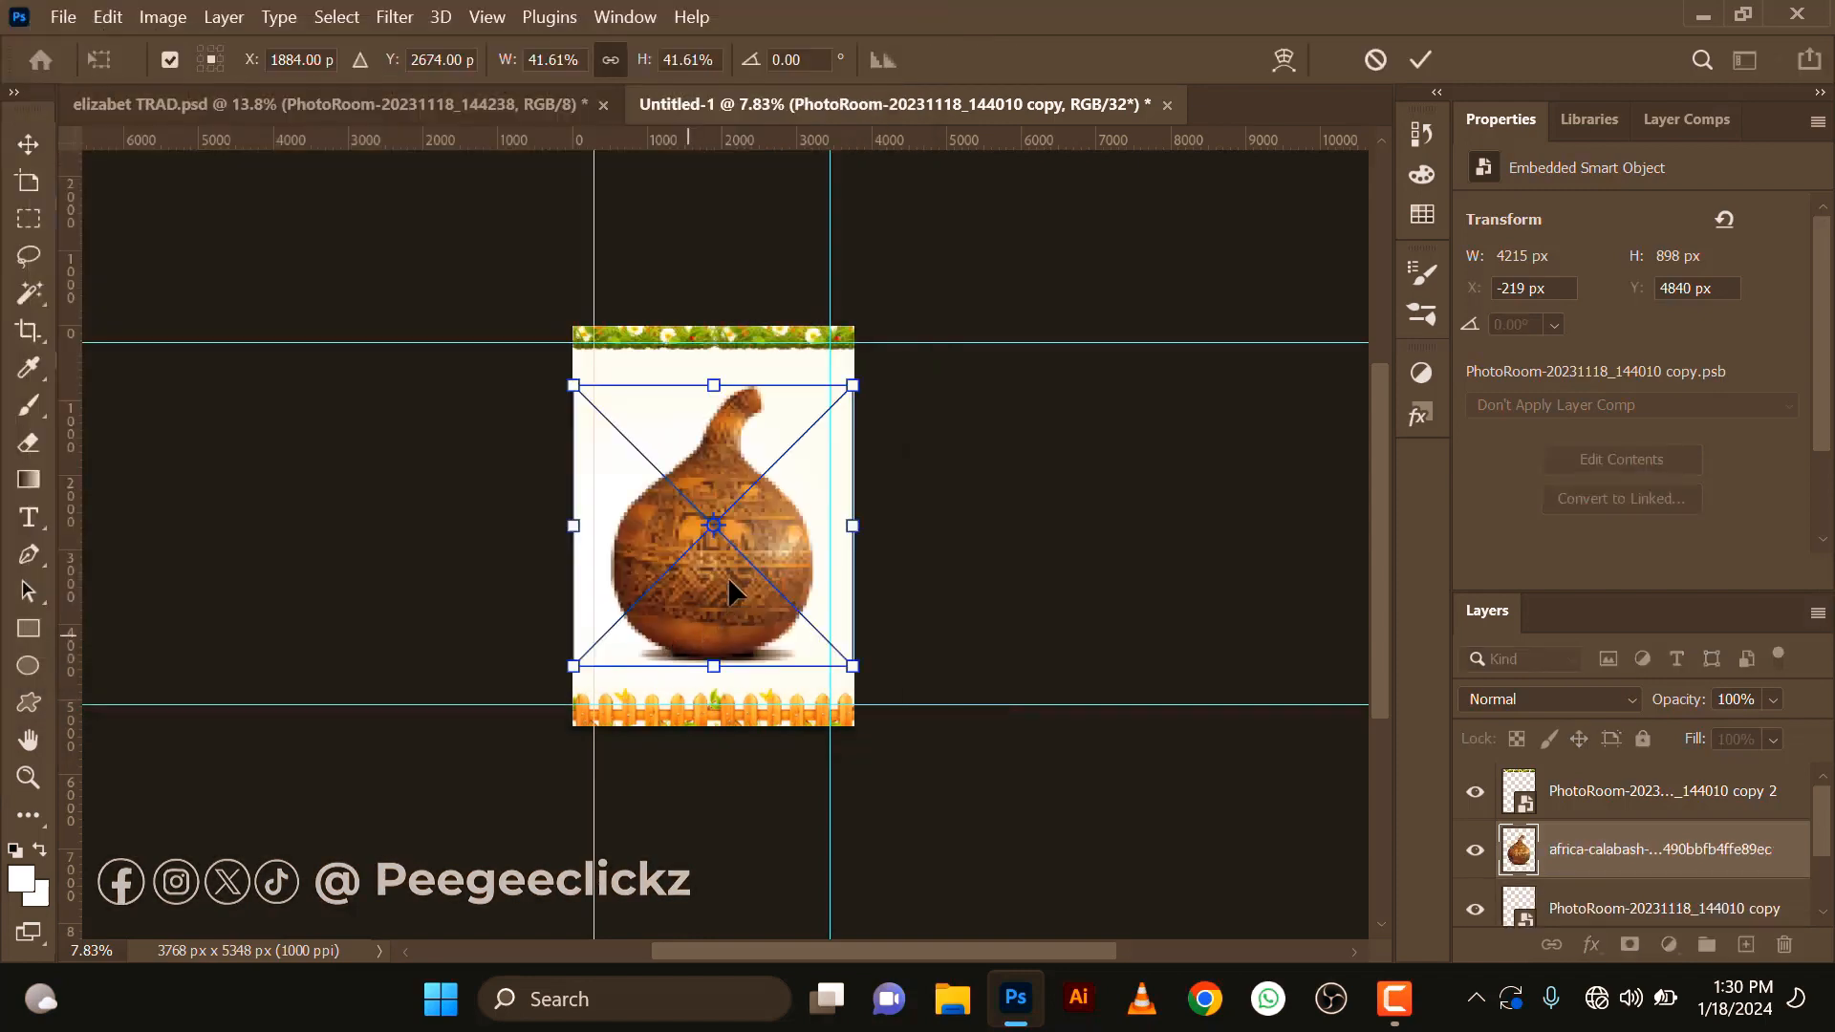
Move the calabash to the lower part of the page and scale it to 27.86%.
{"action": "left_click_drag", "start_coordinate": [723, 594], "coordinate": [786, 674]}
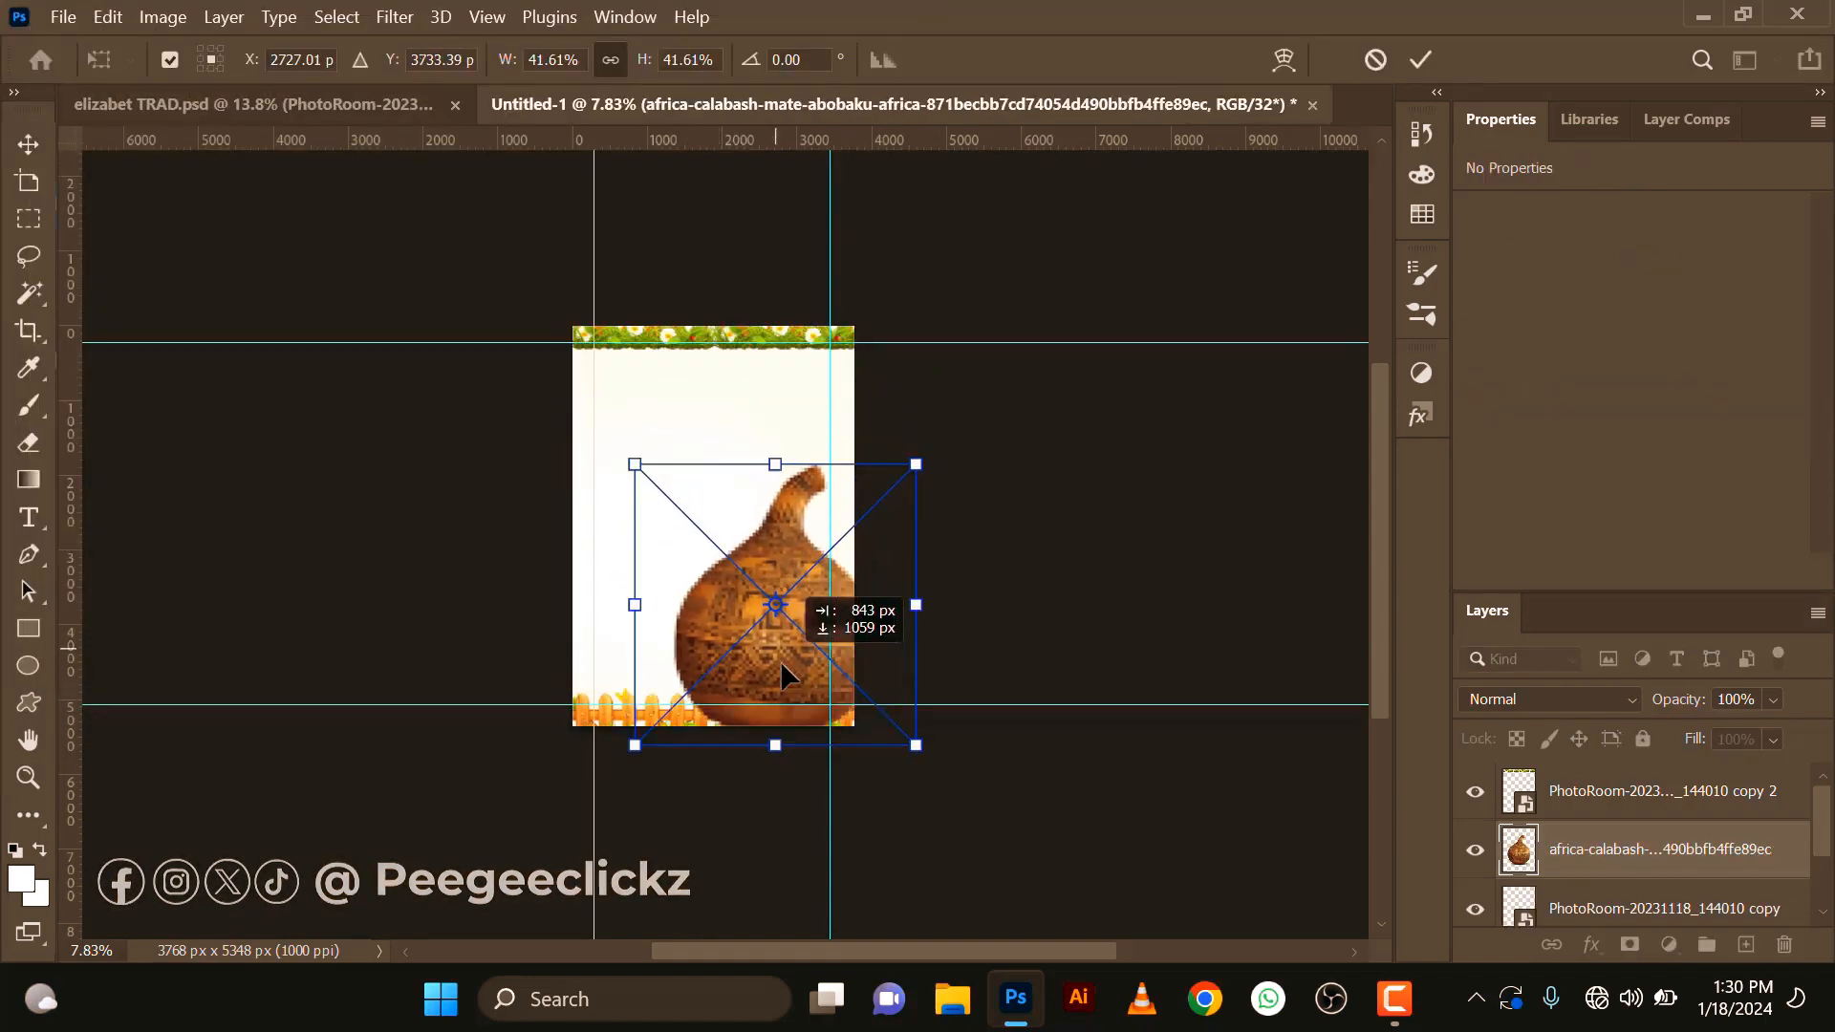
{"action": "left_click_drag", "start_coordinate": [915, 463], "coordinate": [824, 556]}
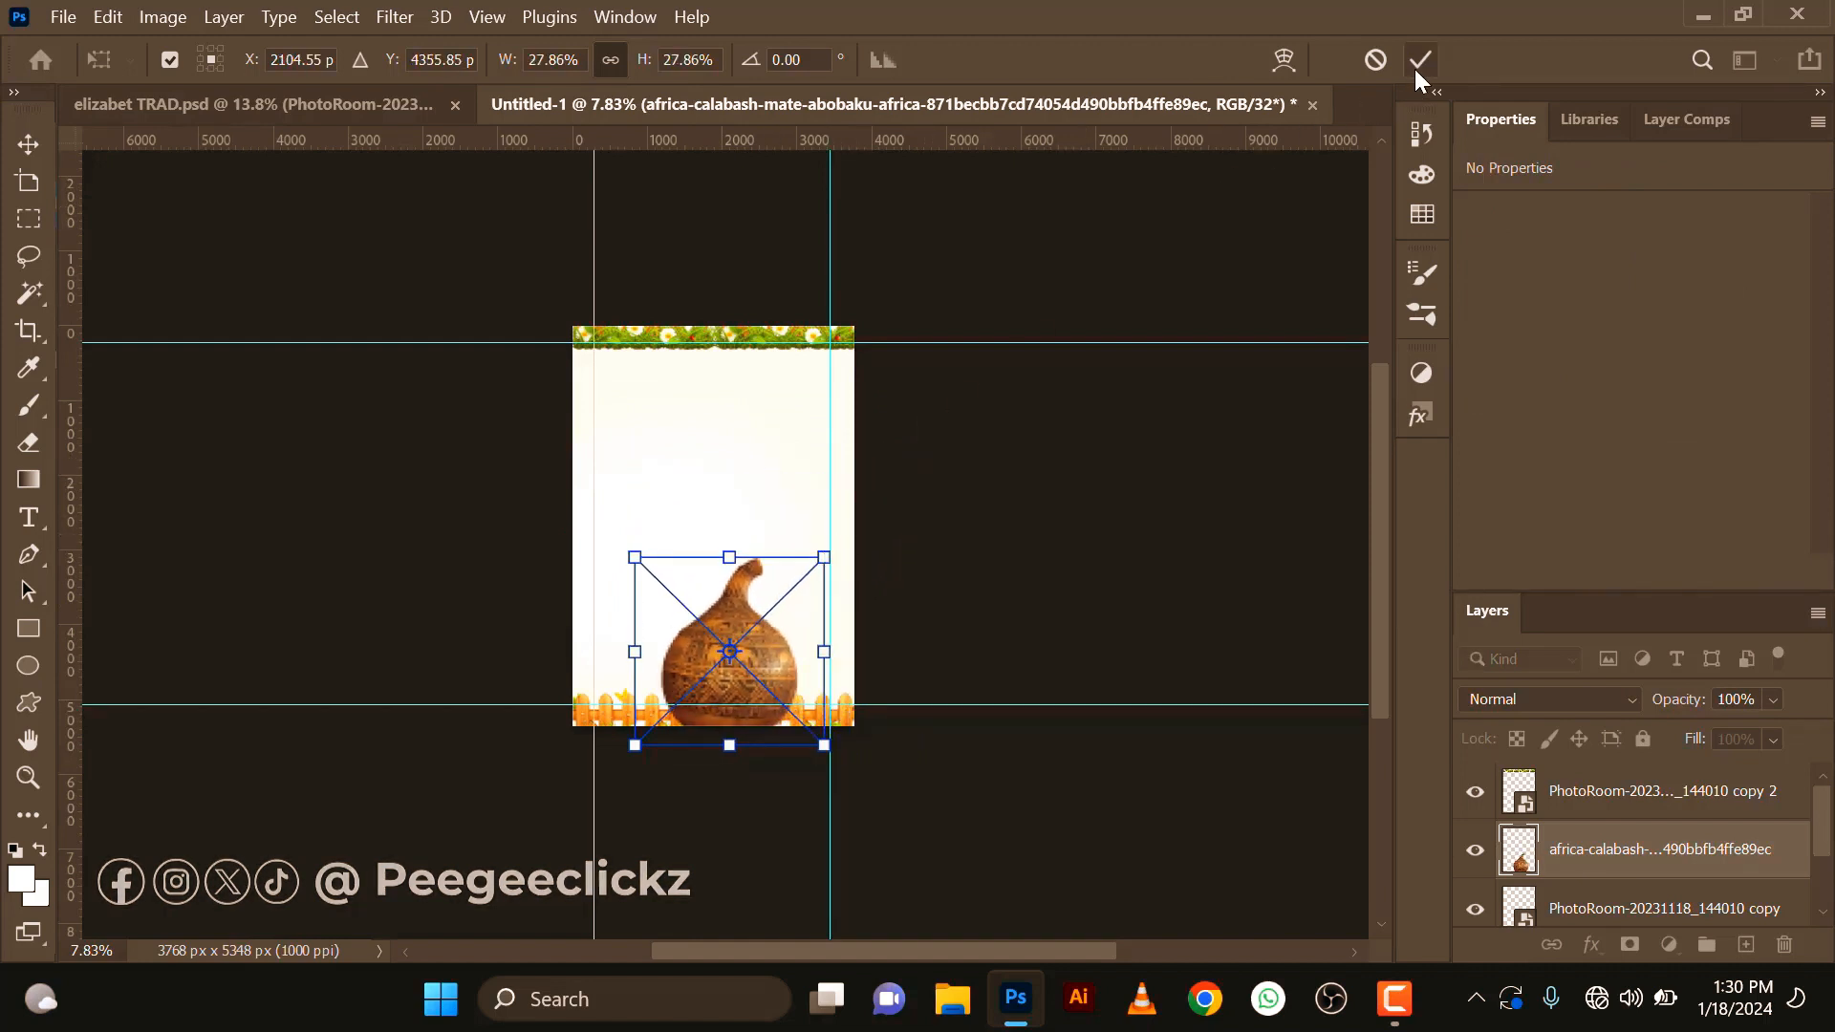
{"action": "key", "text": "Return"}
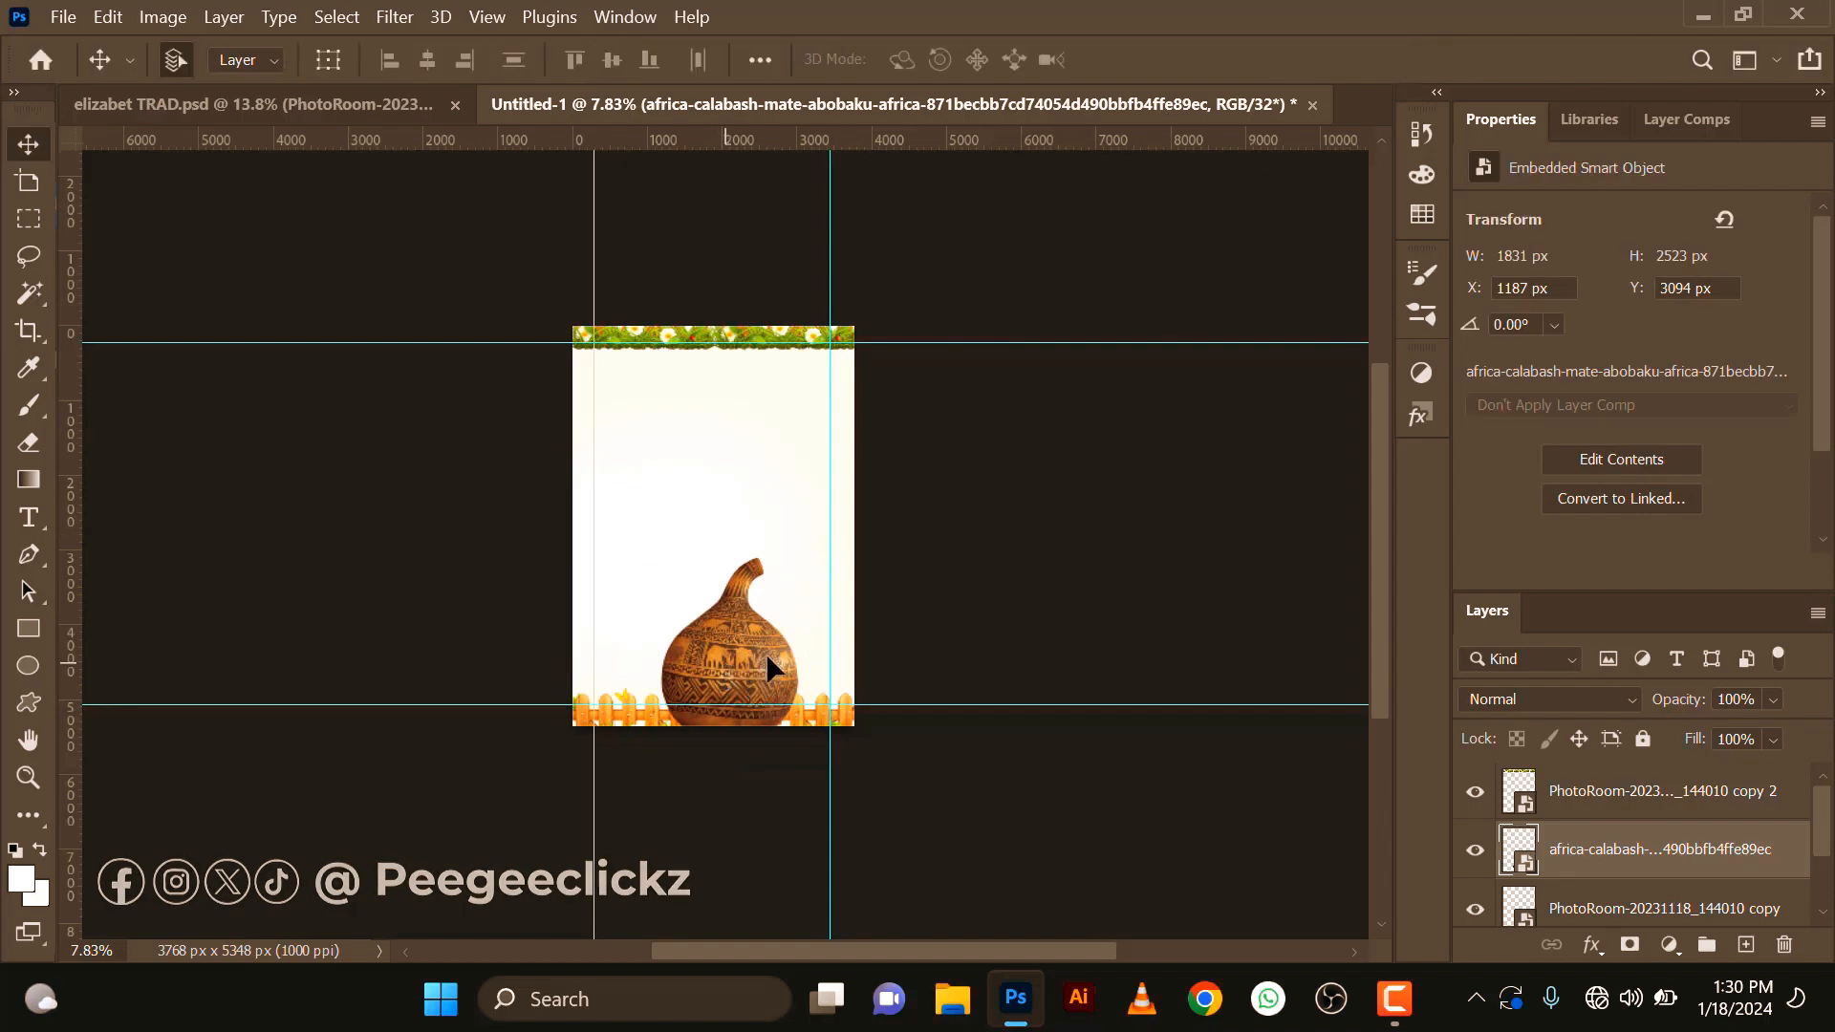
Move the calabash partly past the page's lower right edge and stack the bottom fence layer above it.
{"action": "left_click_drag", "start_coordinate": [765, 652], "coordinate": [839, 676]}
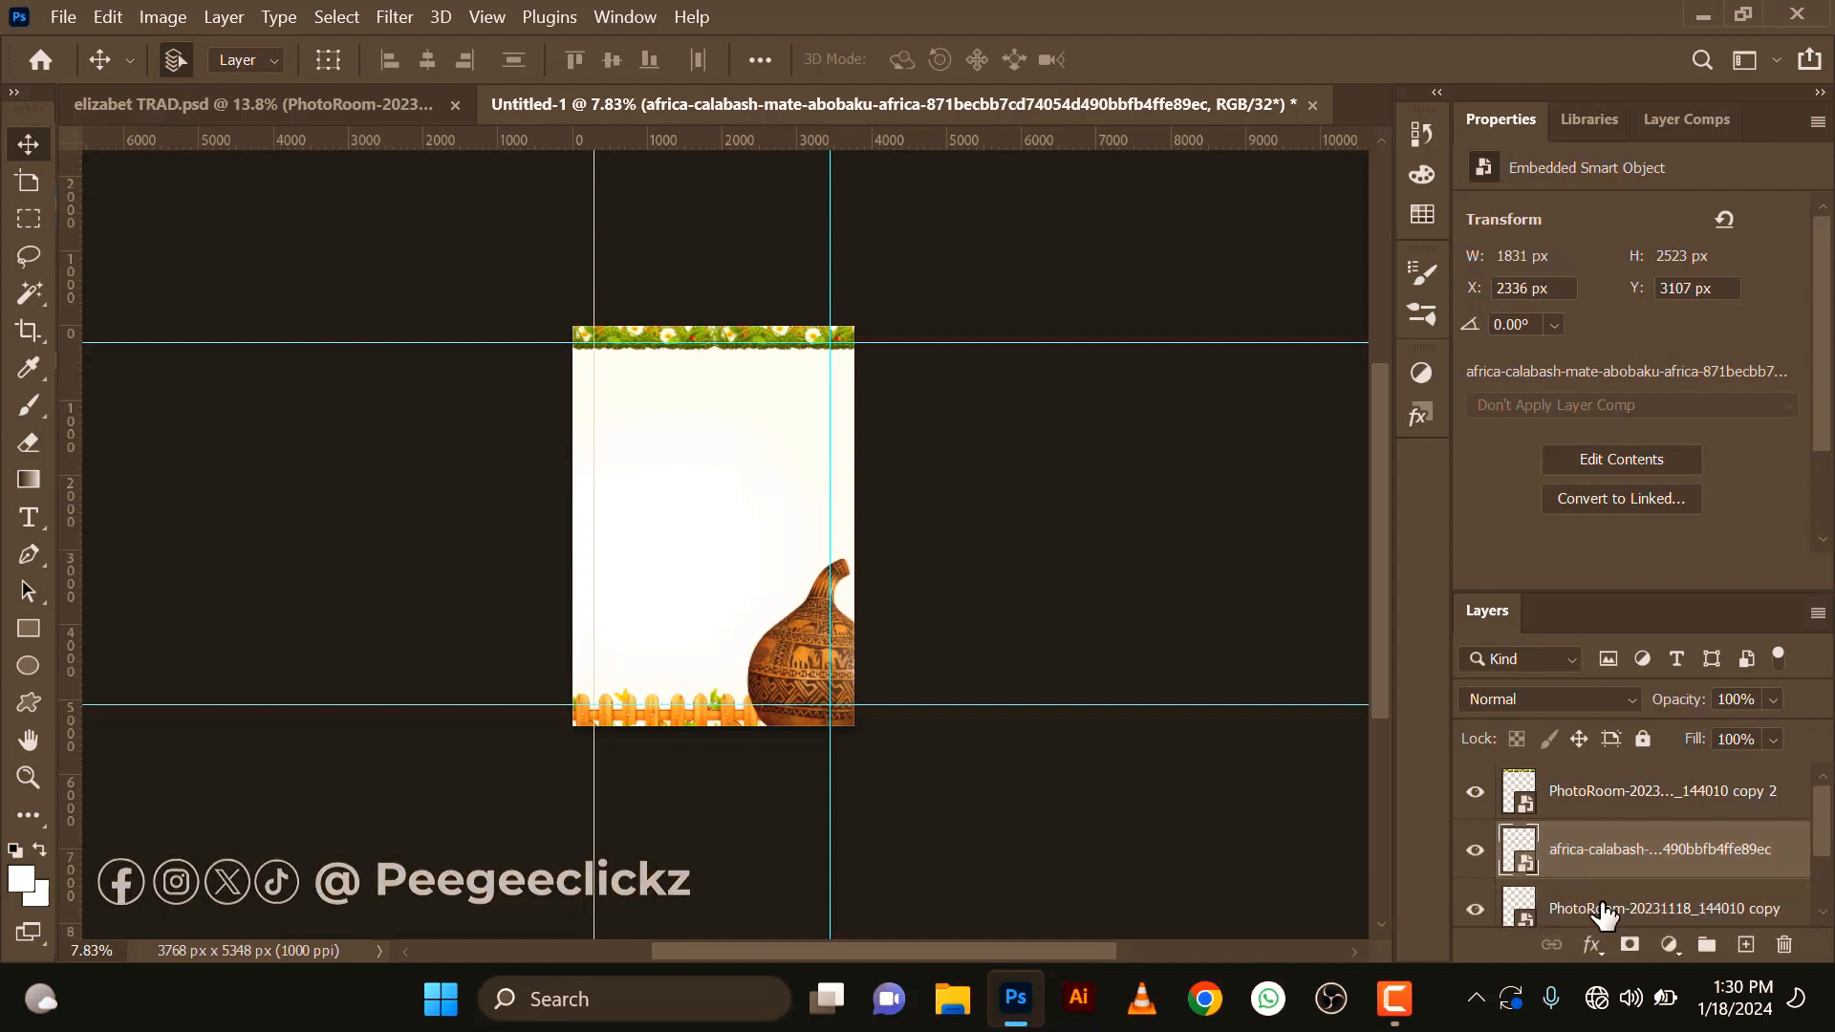
{"action": "left_click_drag", "start_coordinate": [1603, 909], "coordinate": [1595, 837]}
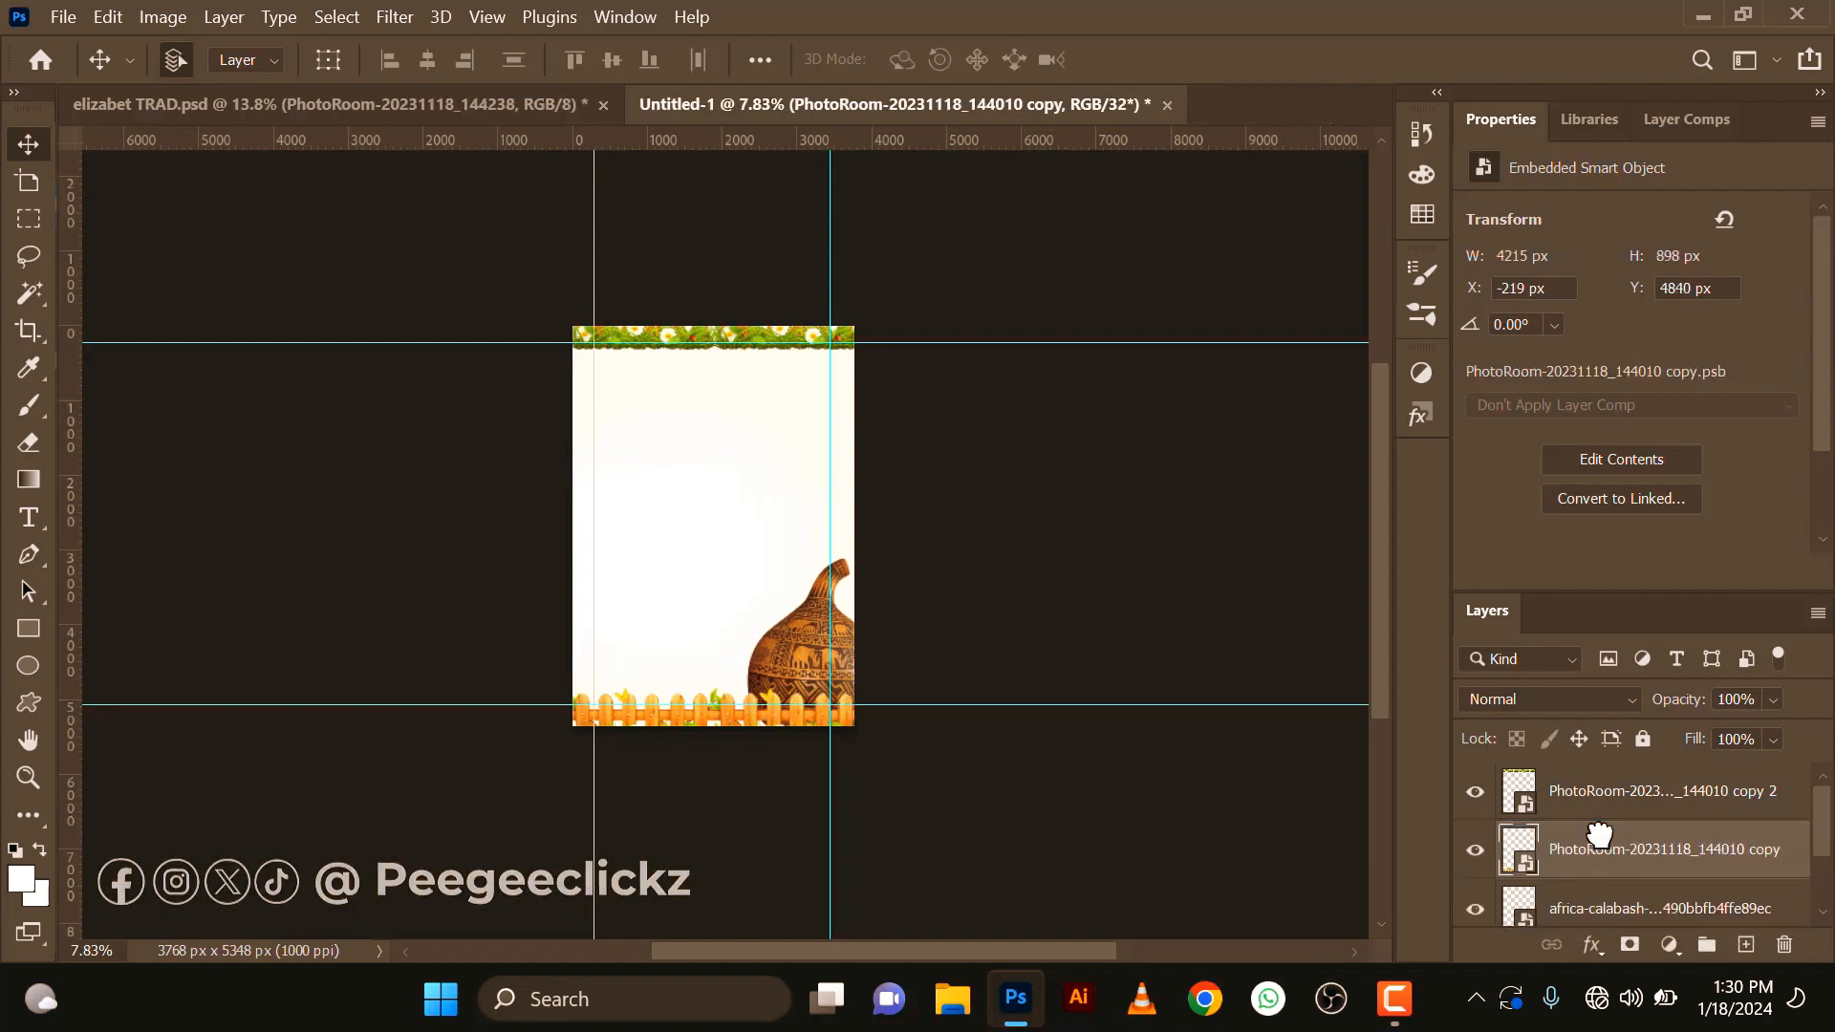
{"action": "scroll", "coordinate": [786, 650], "scroll_direction": "up", "scroll_amount": 1}
{"action": "left_click_drag", "start_coordinate": [790, 638], "coordinate": [808, 646]}
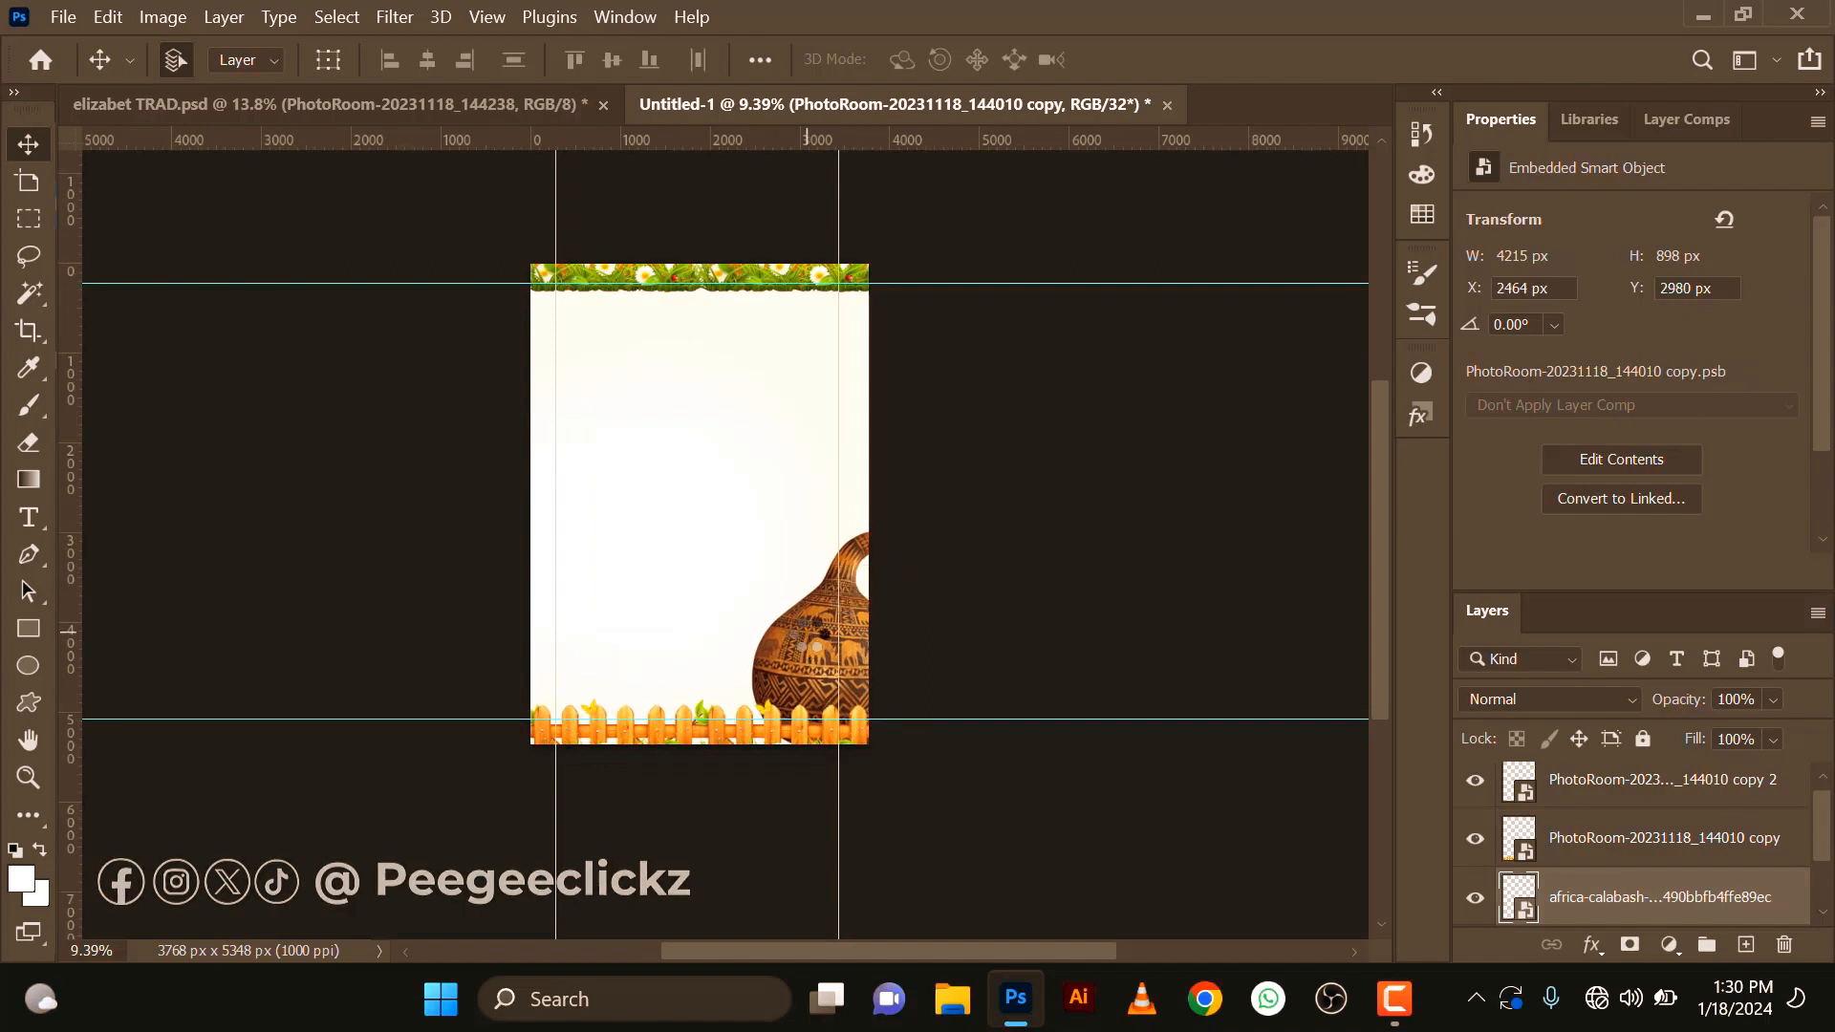
{"action": "scroll", "coordinate": [807, 540], "scroll_direction": "down", "scroll_amount": 1}
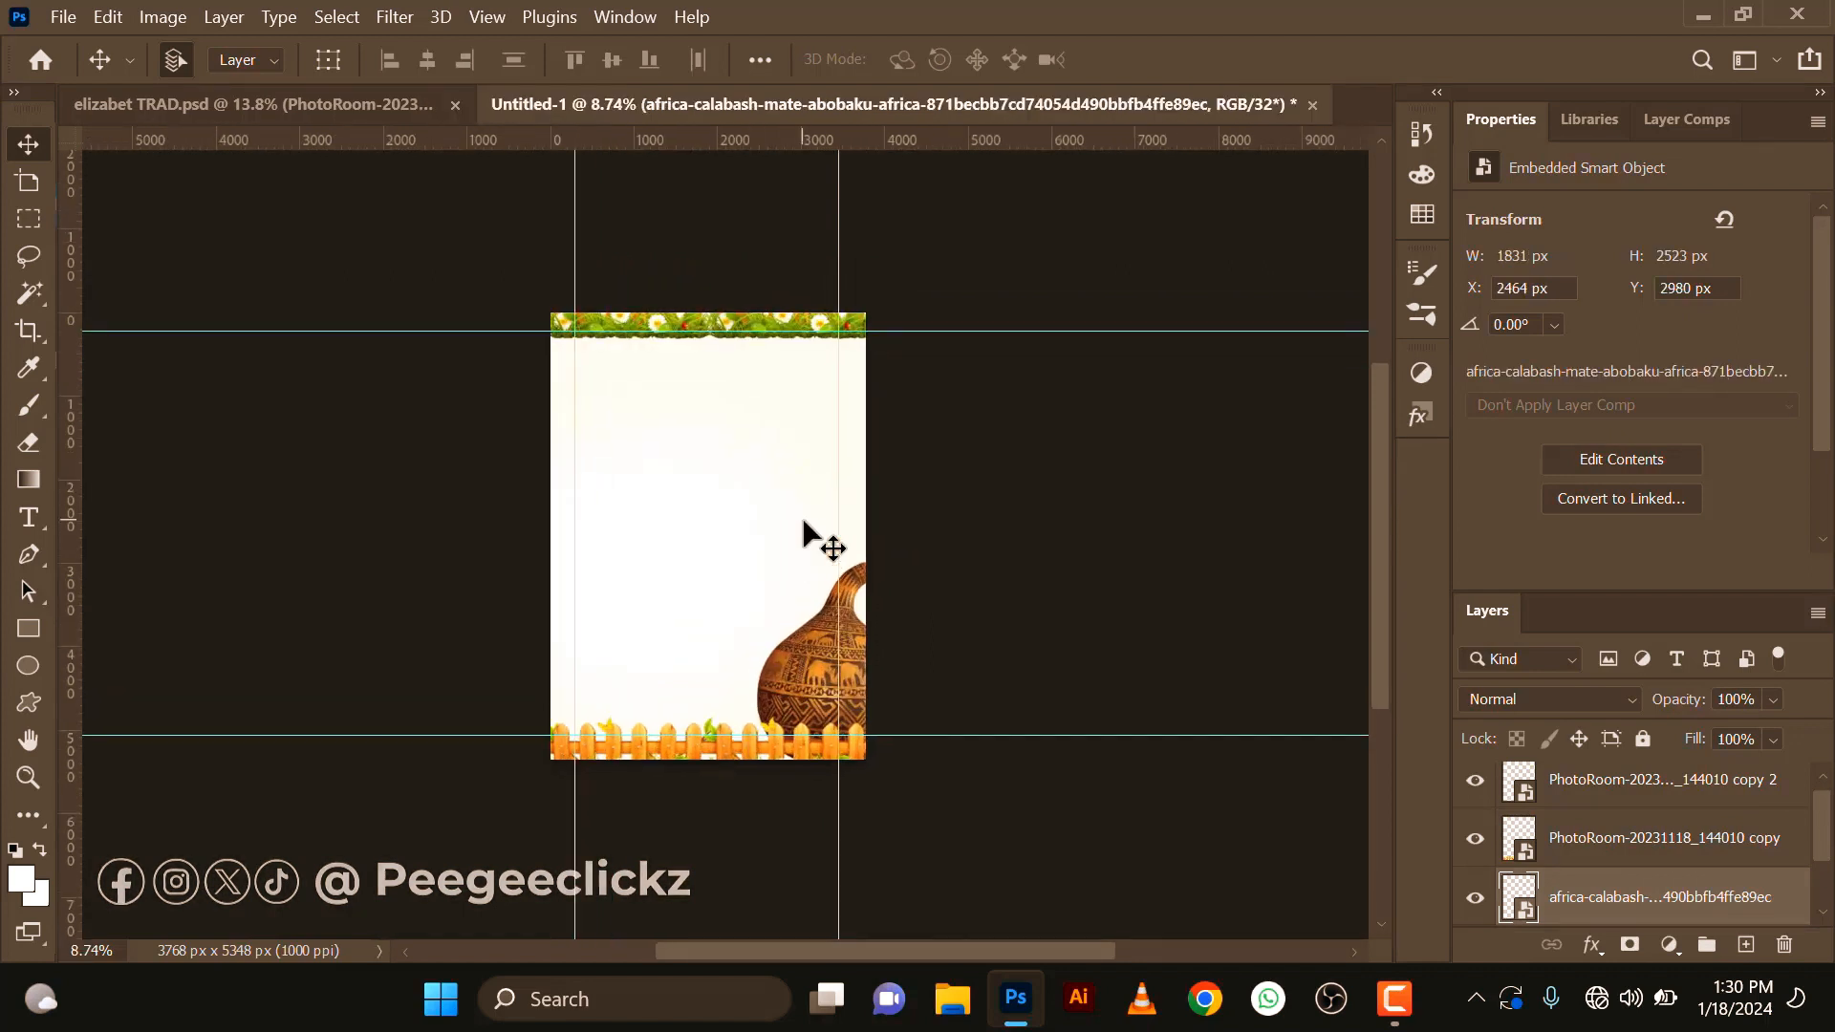
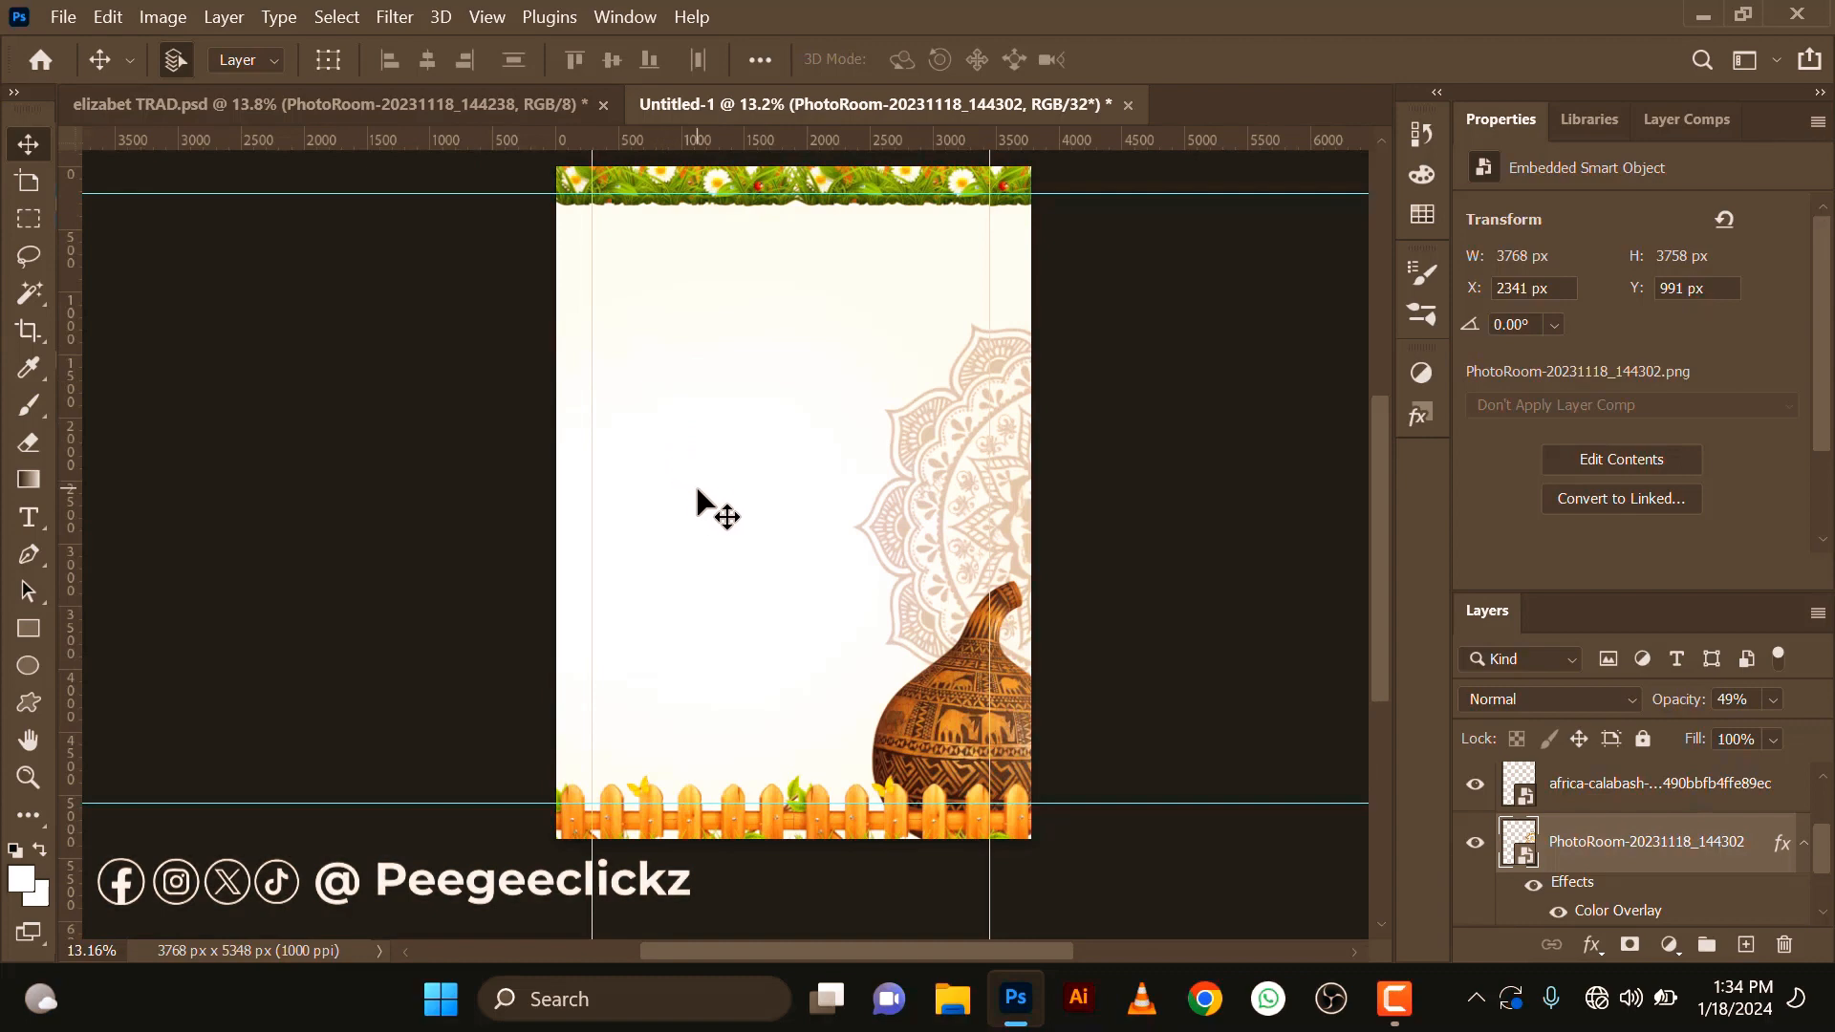
Place the mandala image PhotoRoom-20231118_144302 as an embedded object and move it partly off the page's right edge.
{"action": "scroll", "coordinate": [705, 402], "scroll_direction": "down", "scroll_amount": 1}
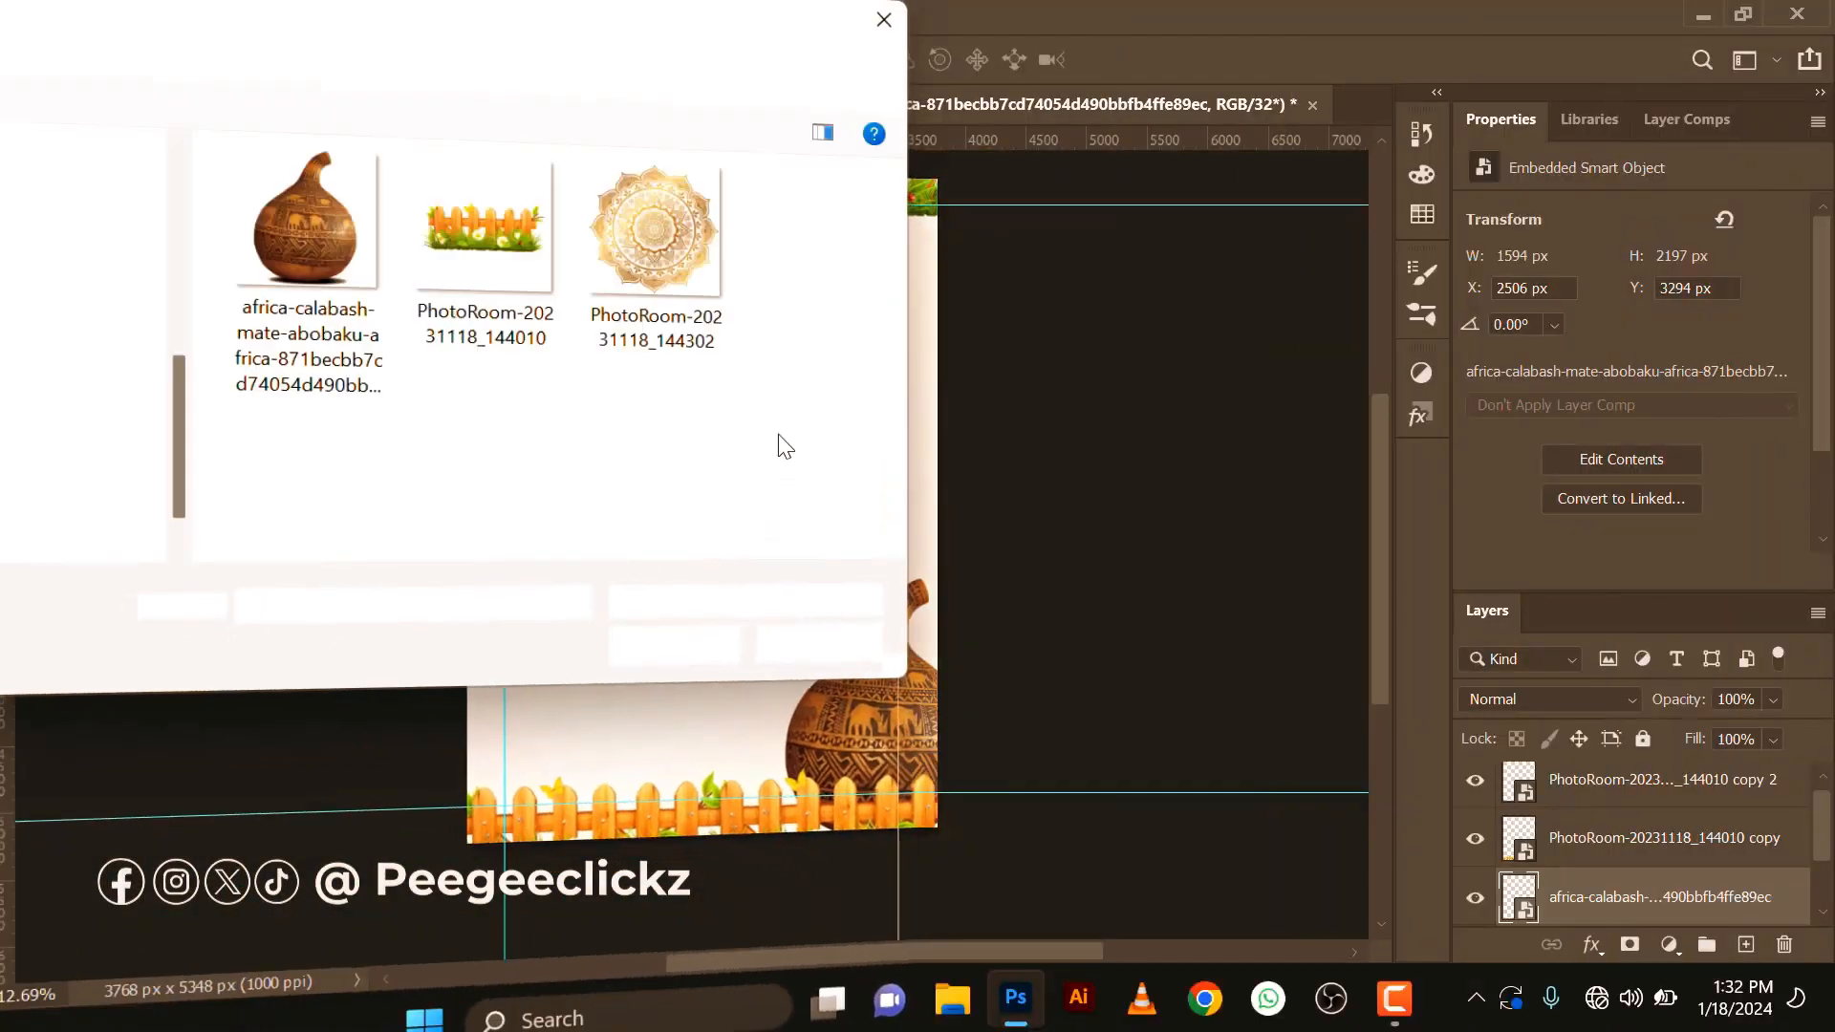
{"action": "left_click", "coordinate": [681, 273]}
{"action": "left_click", "coordinate": [692, 654]}
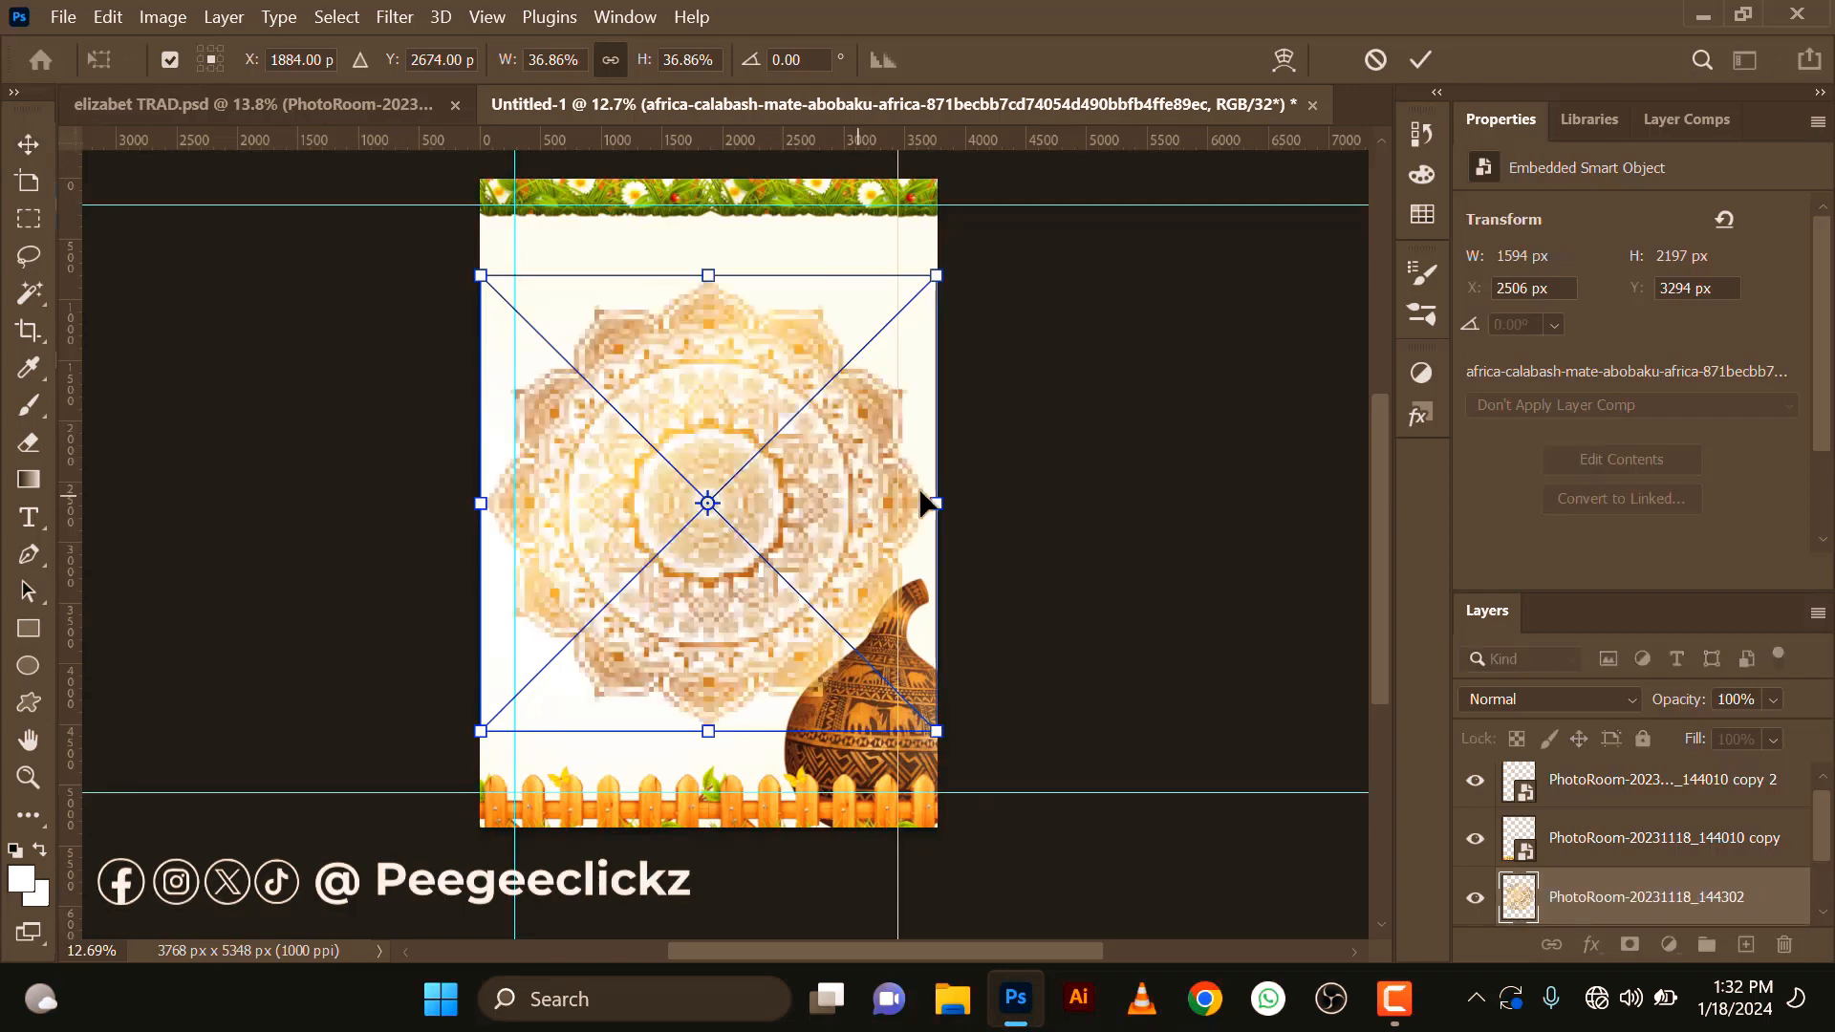
{"action": "left_click_drag", "start_coordinate": [920, 501], "coordinate": [1102, 497]}
{"action": "left_click", "coordinate": [1420, 61]}
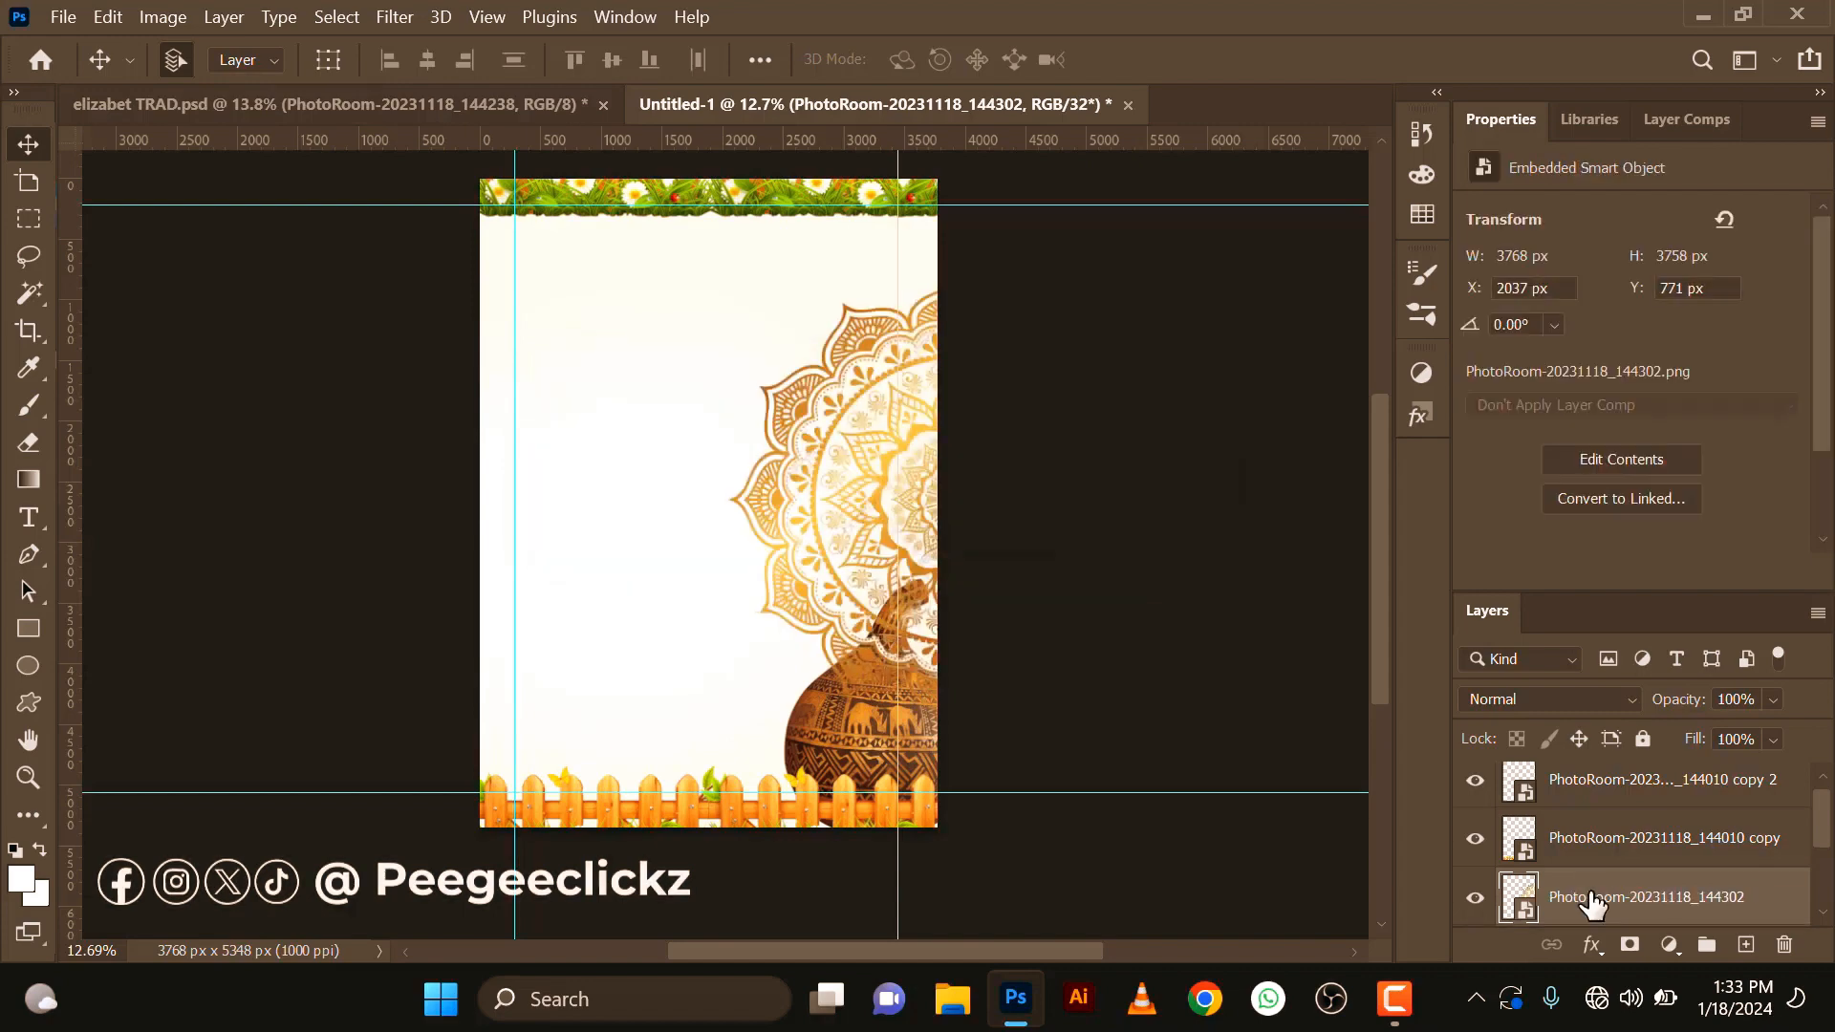
Stack the mandala layer directly below the africa-calabash layer and select the mandala.
{"action": "scroll", "coordinate": [1591, 901], "scroll_direction": "down", "scroll_amount": 1}
{"action": "left_click_drag", "start_coordinate": [1590, 895], "coordinate": [1586, 837]}
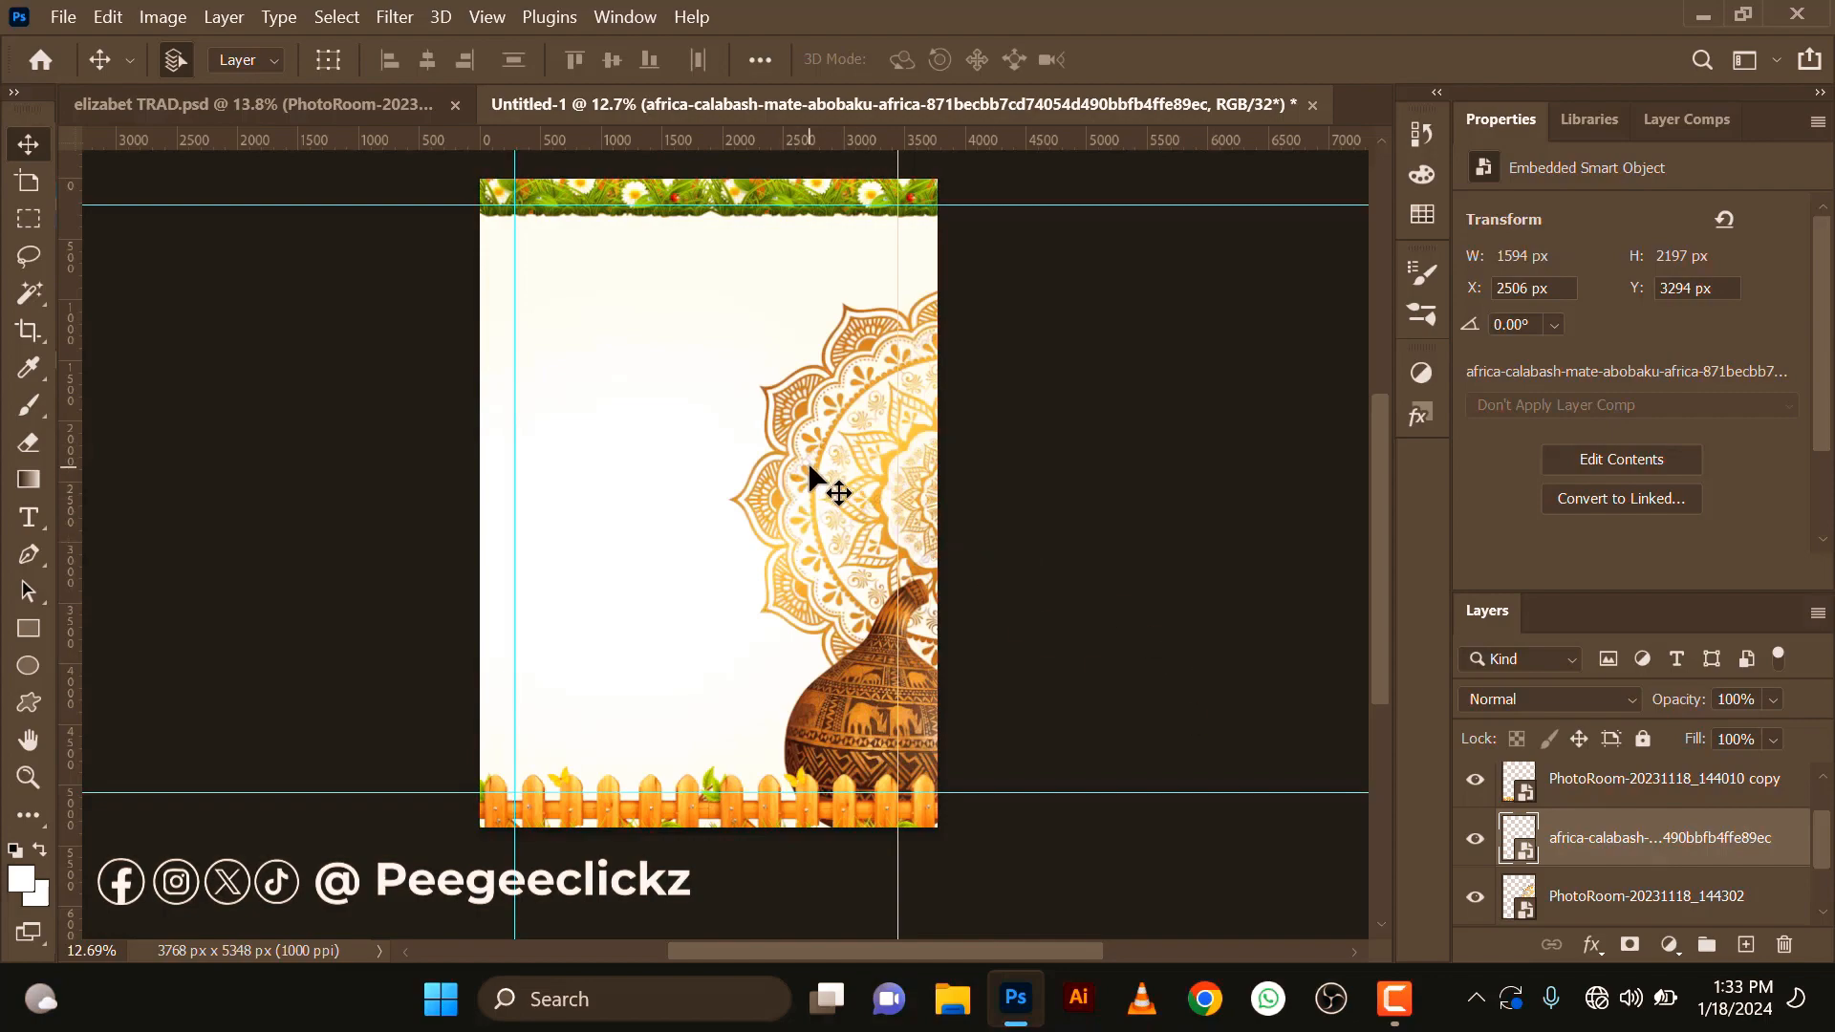
{"action": "left_click", "coordinate": [841, 509]}
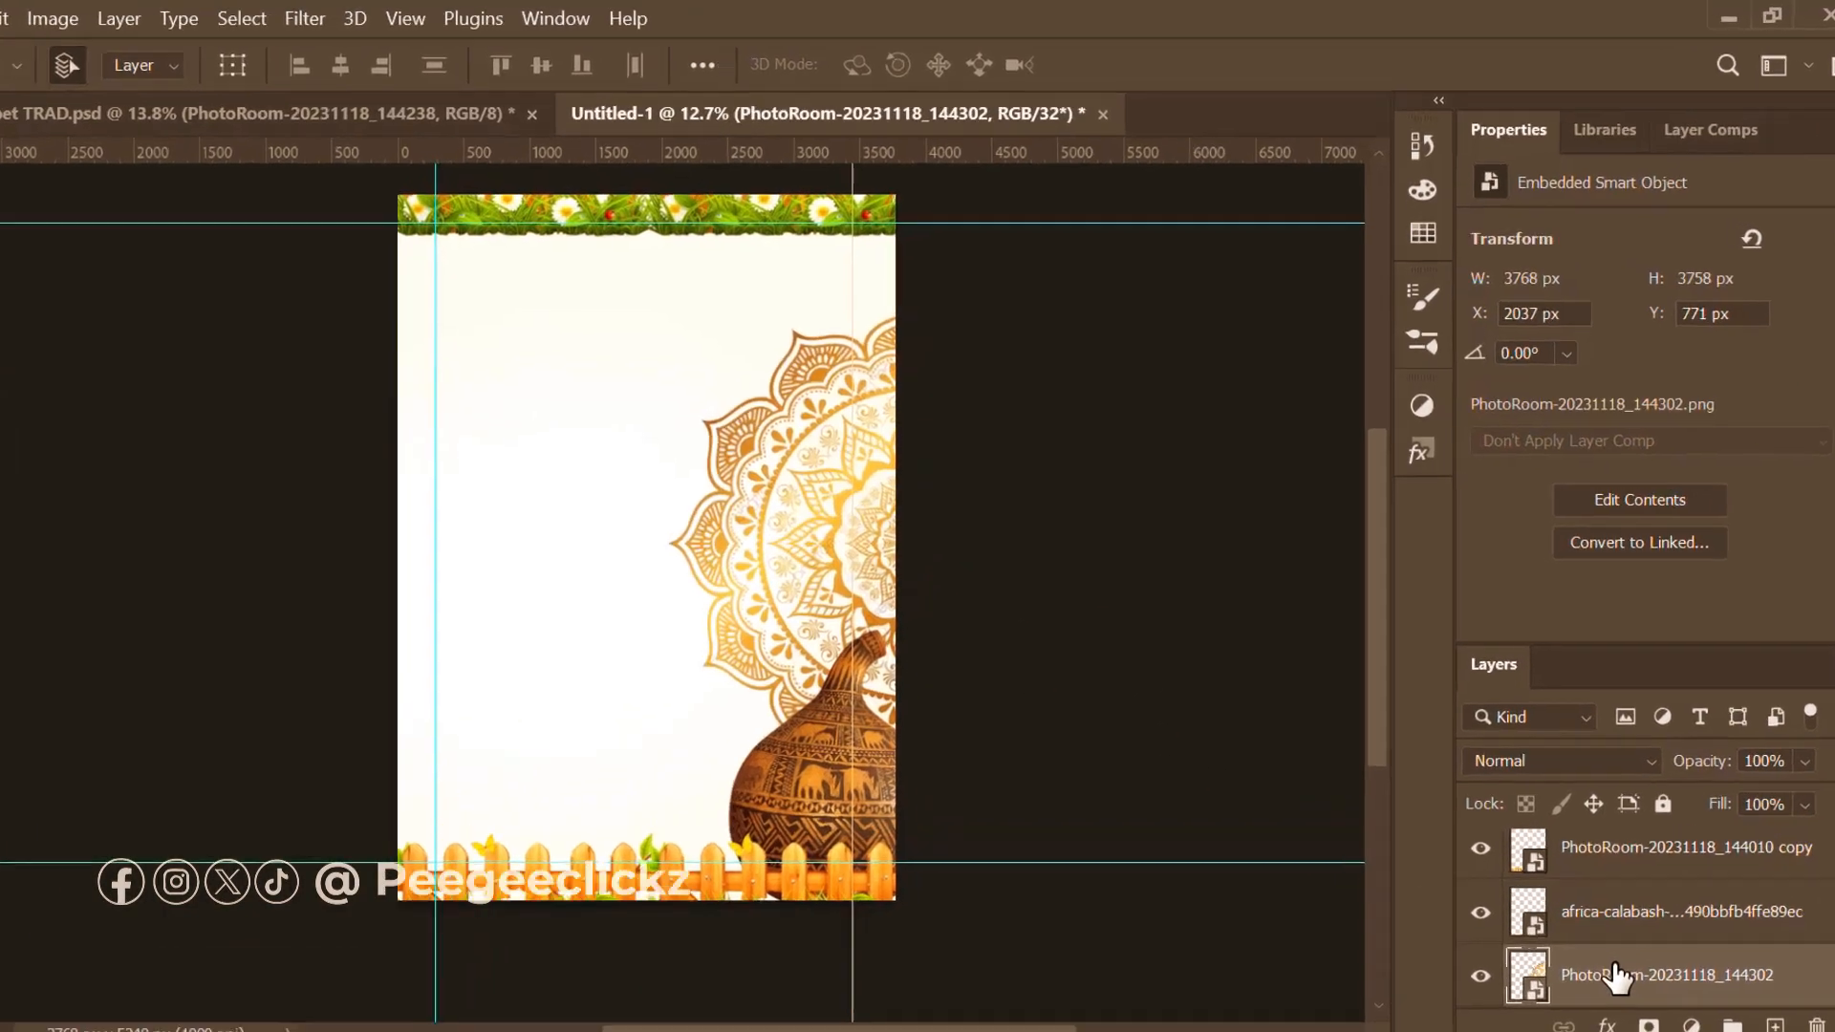
Add a Color Overlay effect to the mandala layer and sample its colour from the calabash.
{"action": "right_click", "coordinate": [1616, 975]}
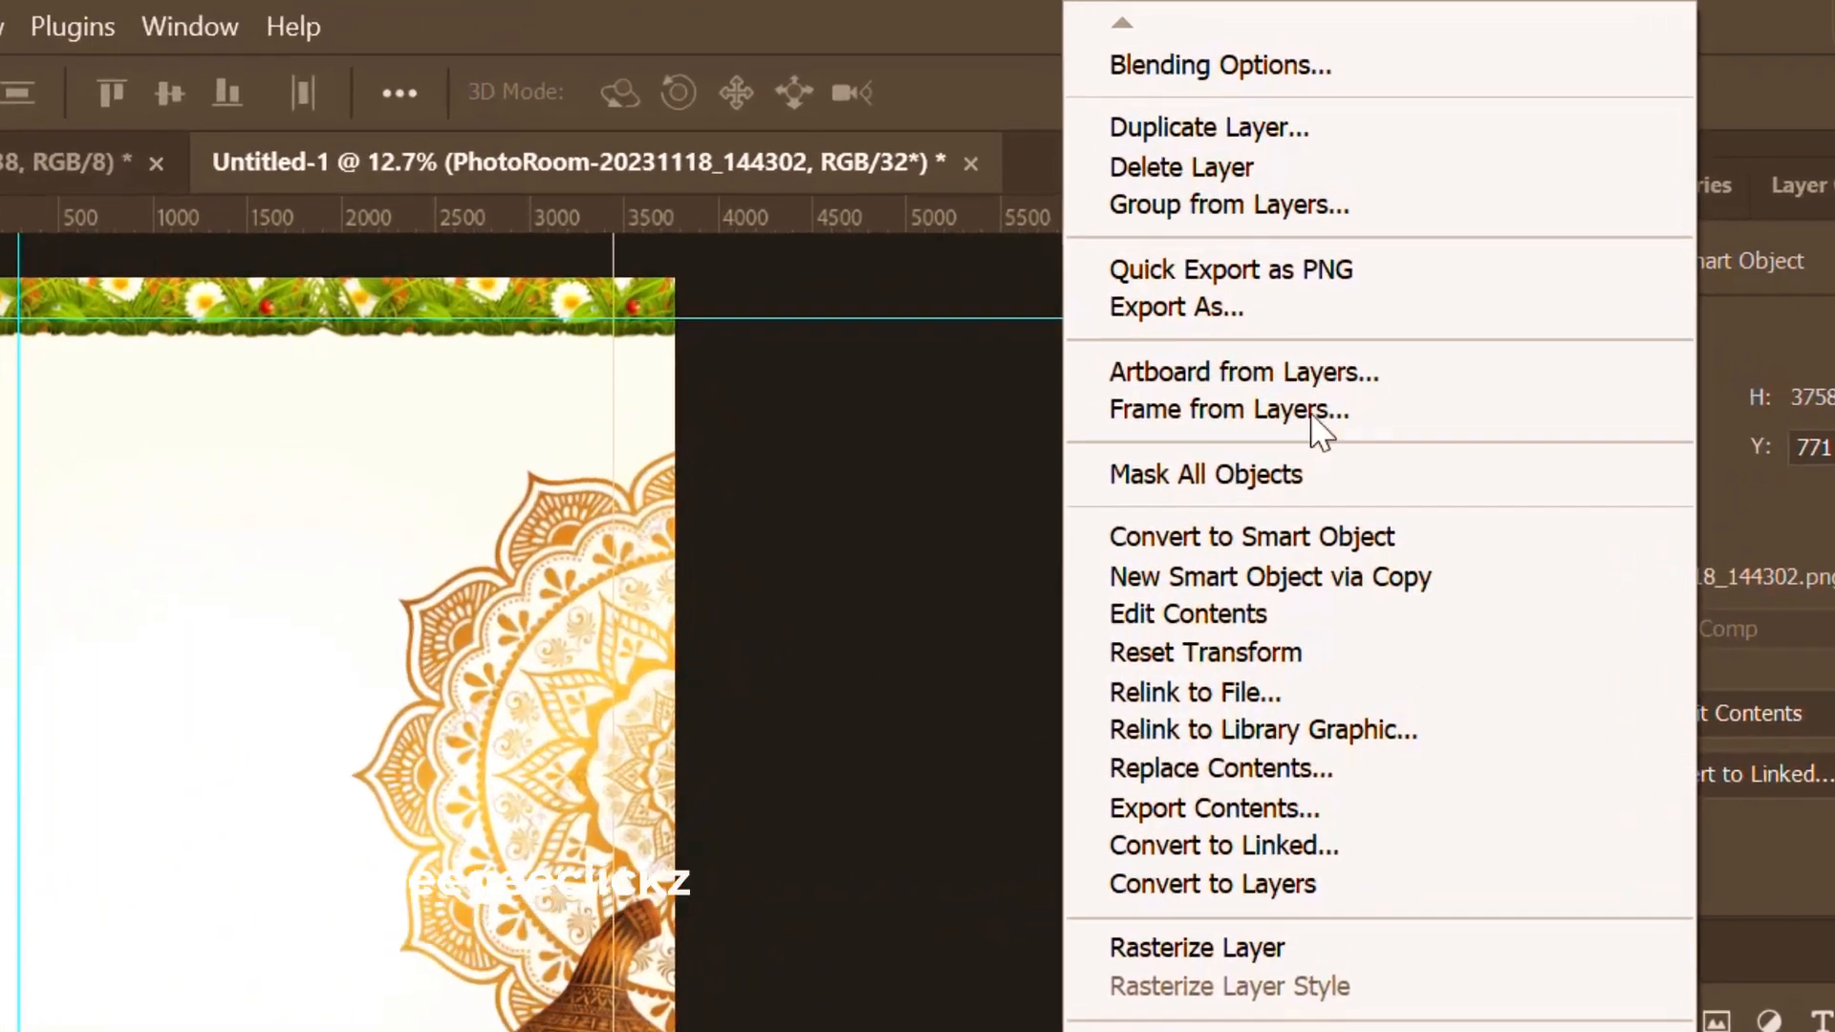
{"action": "left_click", "coordinate": [1291, 52]}
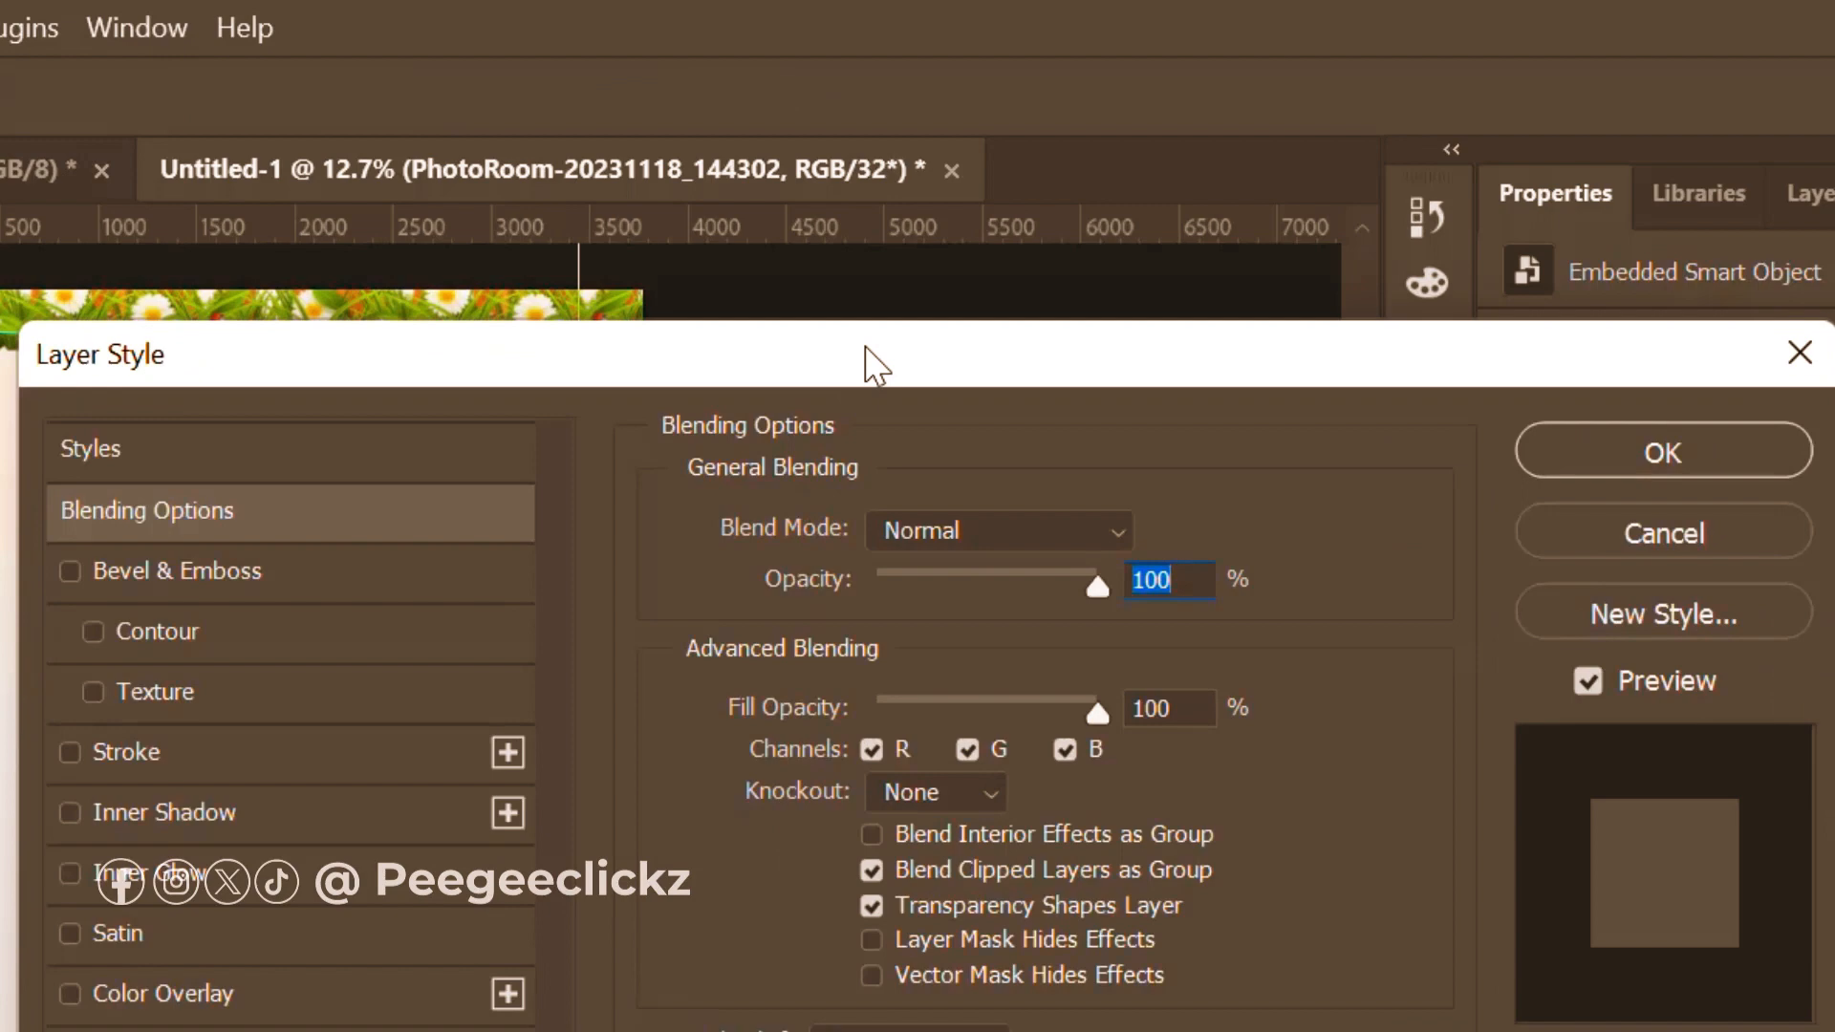
{"action": "left_click_drag", "start_coordinate": [869, 360], "coordinate": [1386, 363]}
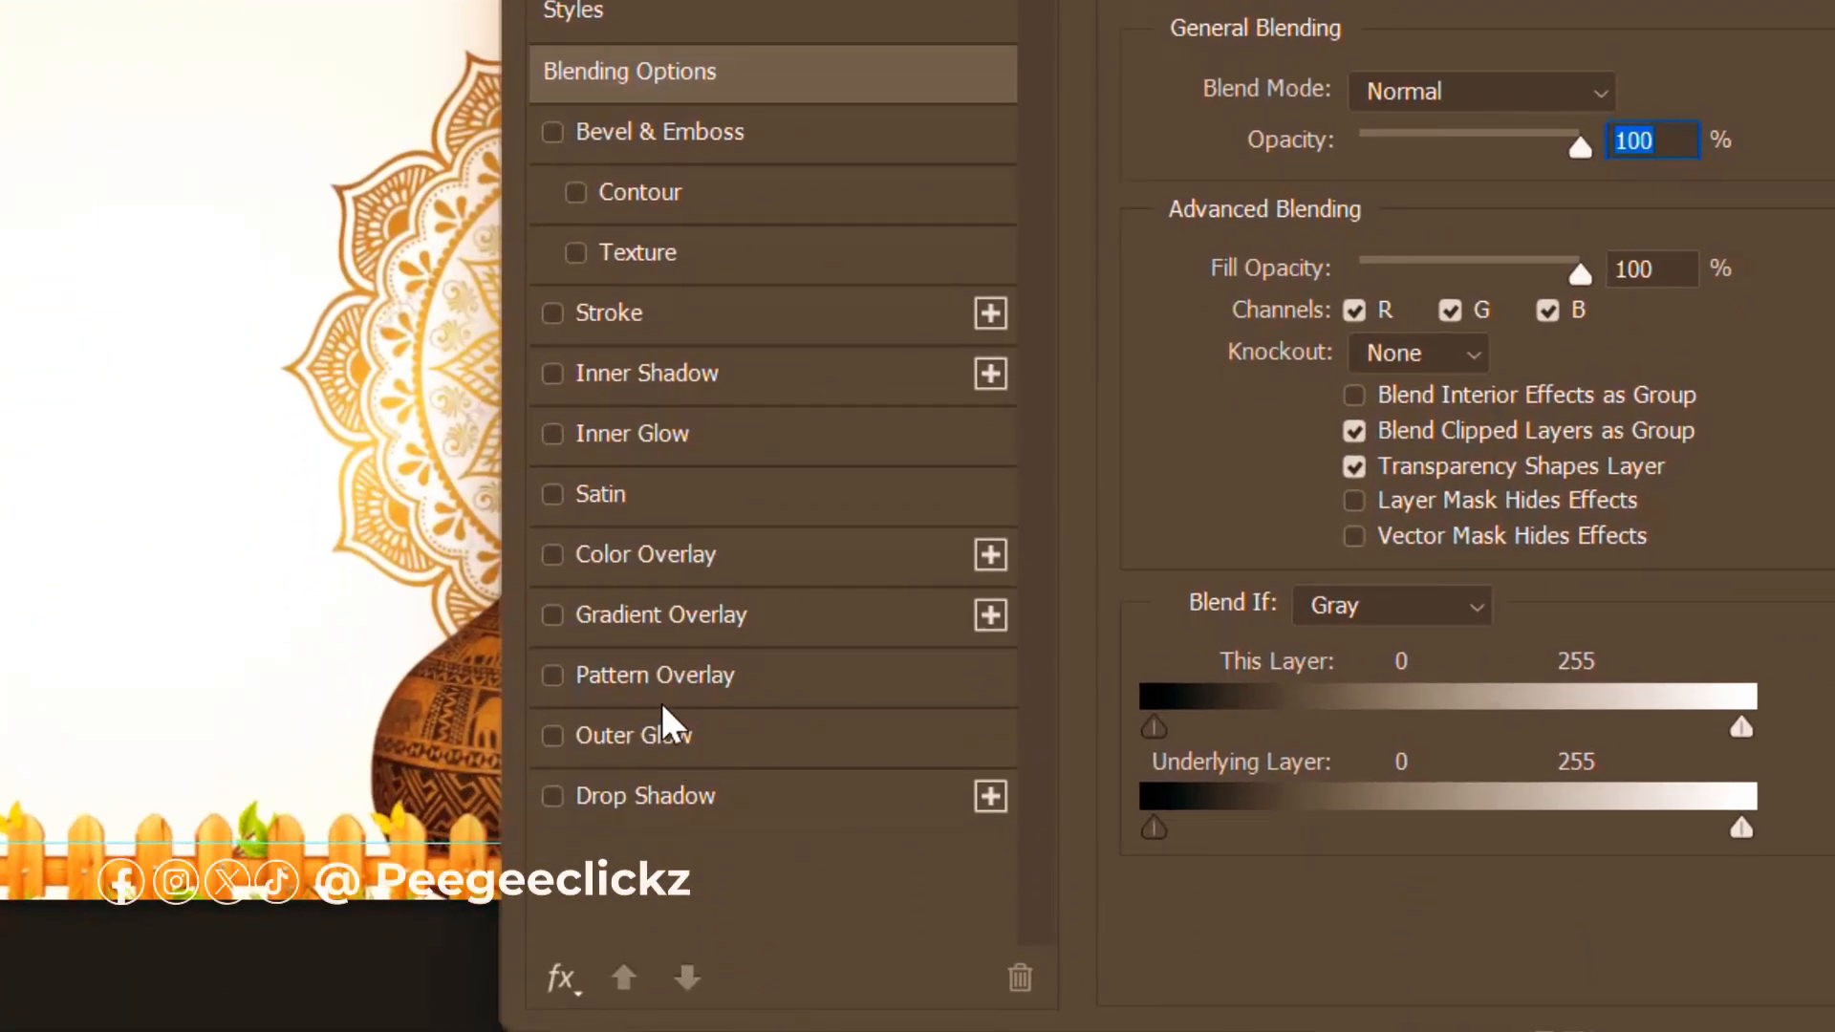
{"action": "left_click", "coordinate": [694, 556]}
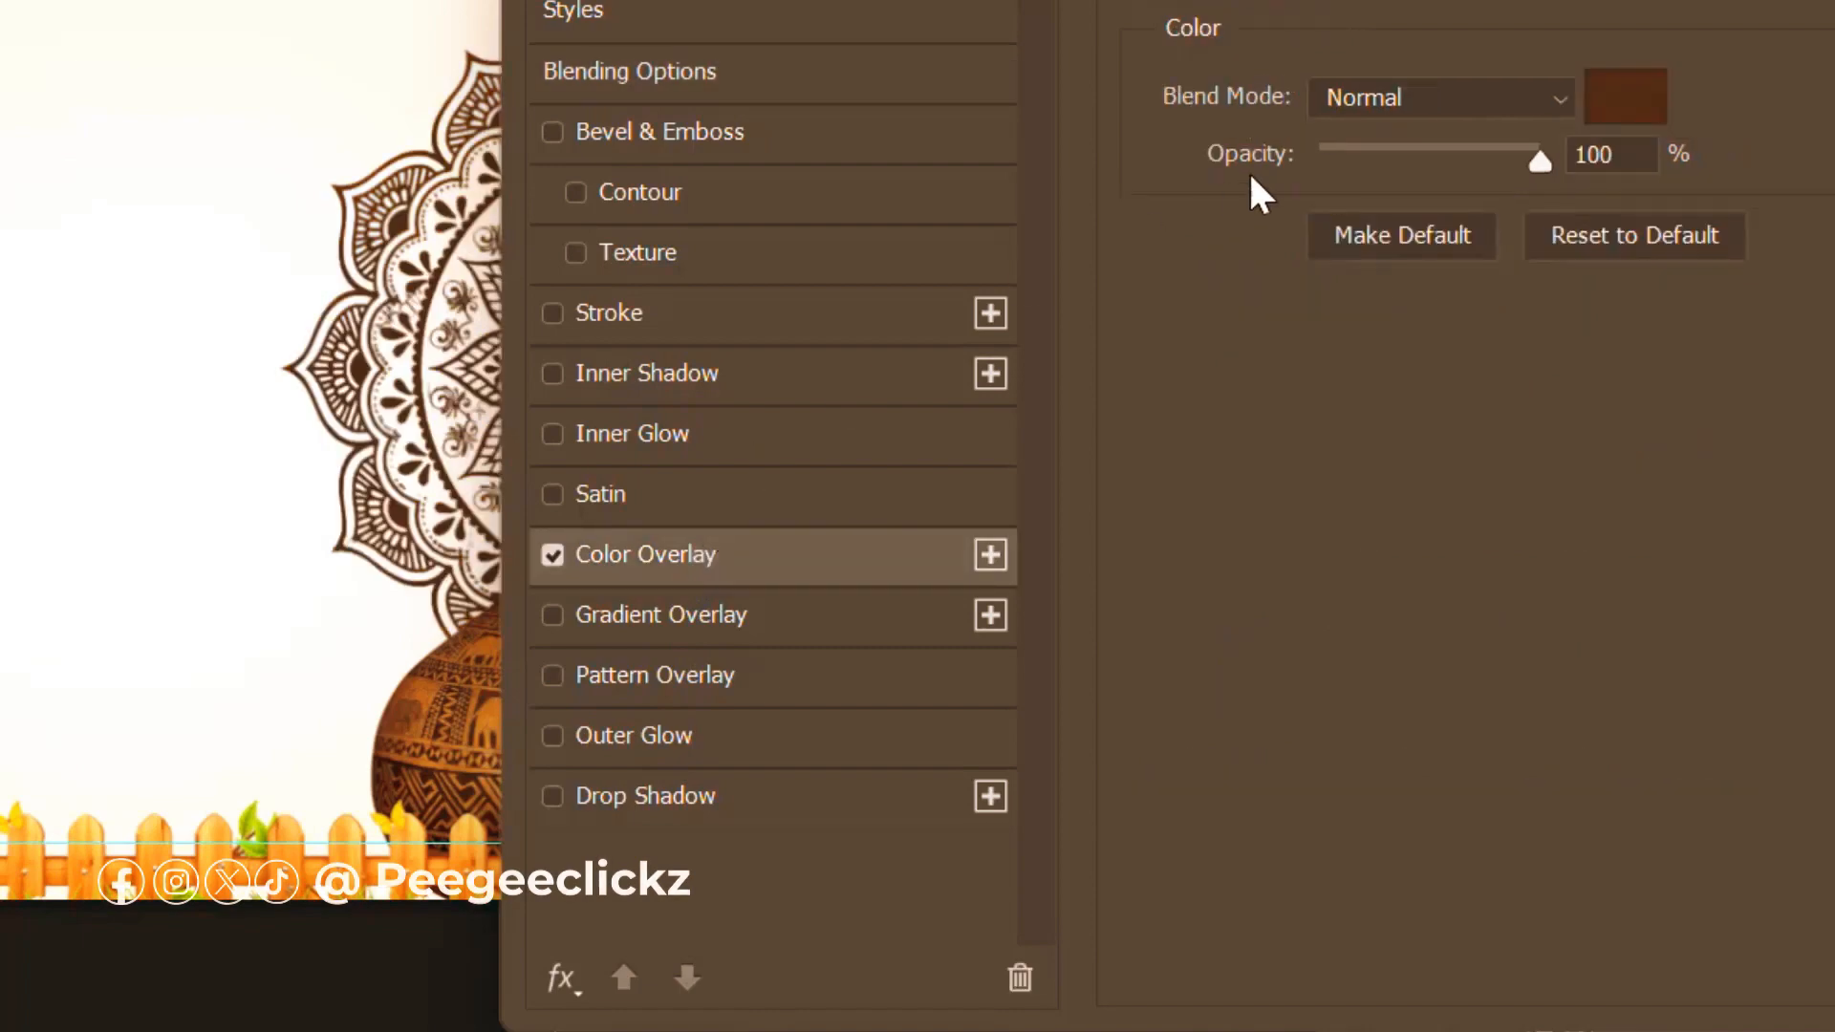
{"action": "left_click", "coordinate": [1615, 107]}
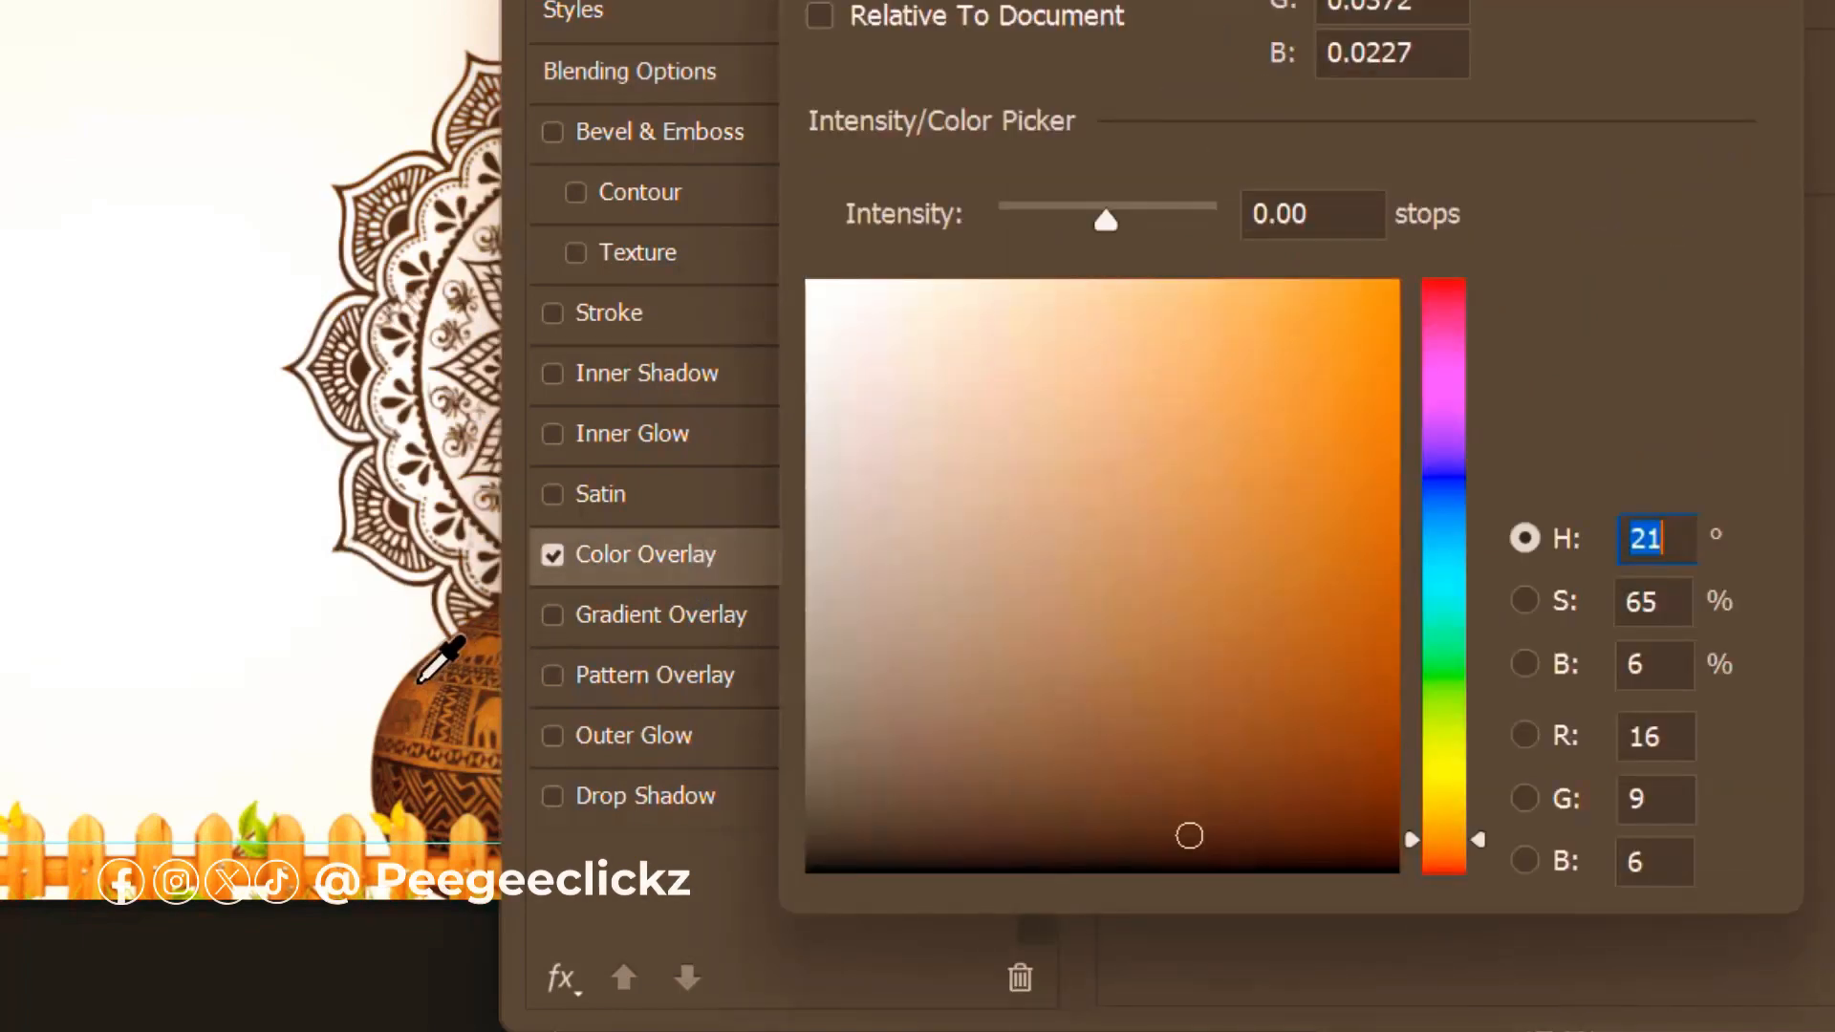
{"action": "left_click", "coordinate": [418, 682]}
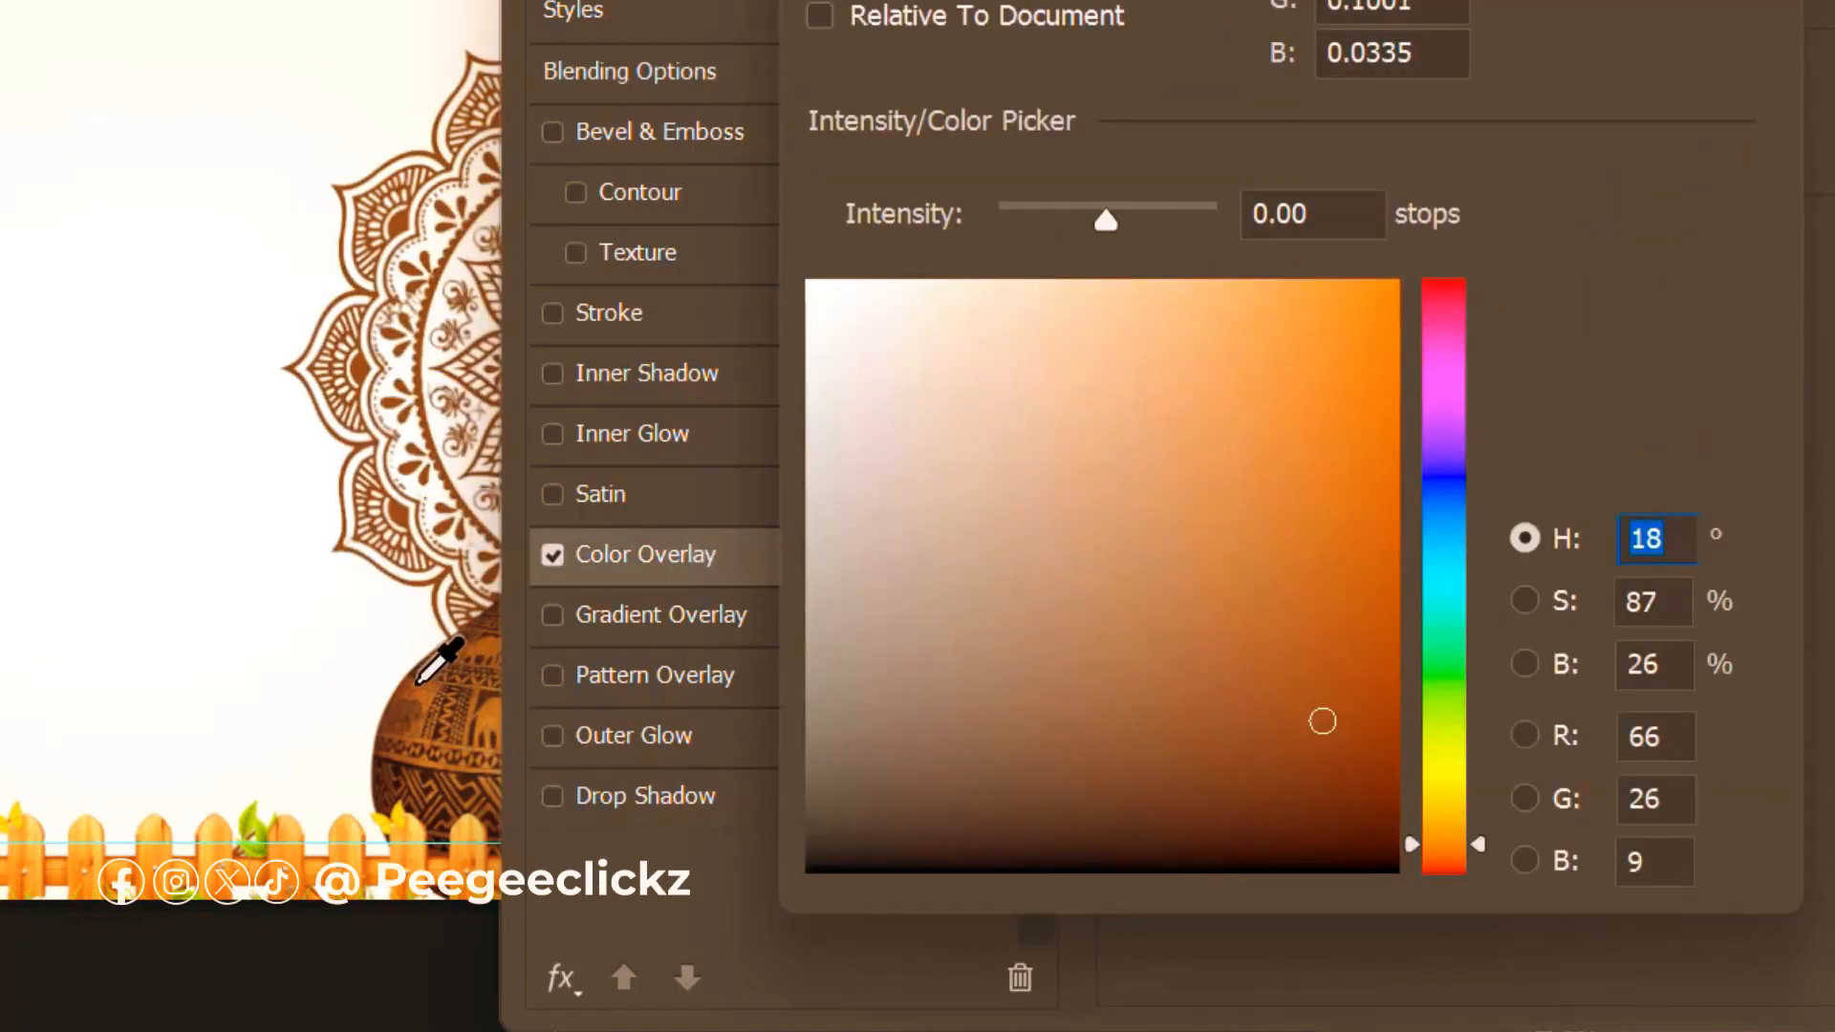
Set the mandala's overlay colour to a muted brown with H 18, S 59, B 35 and apply the layer style.
{"action": "left_click", "coordinate": [1322, 796]}
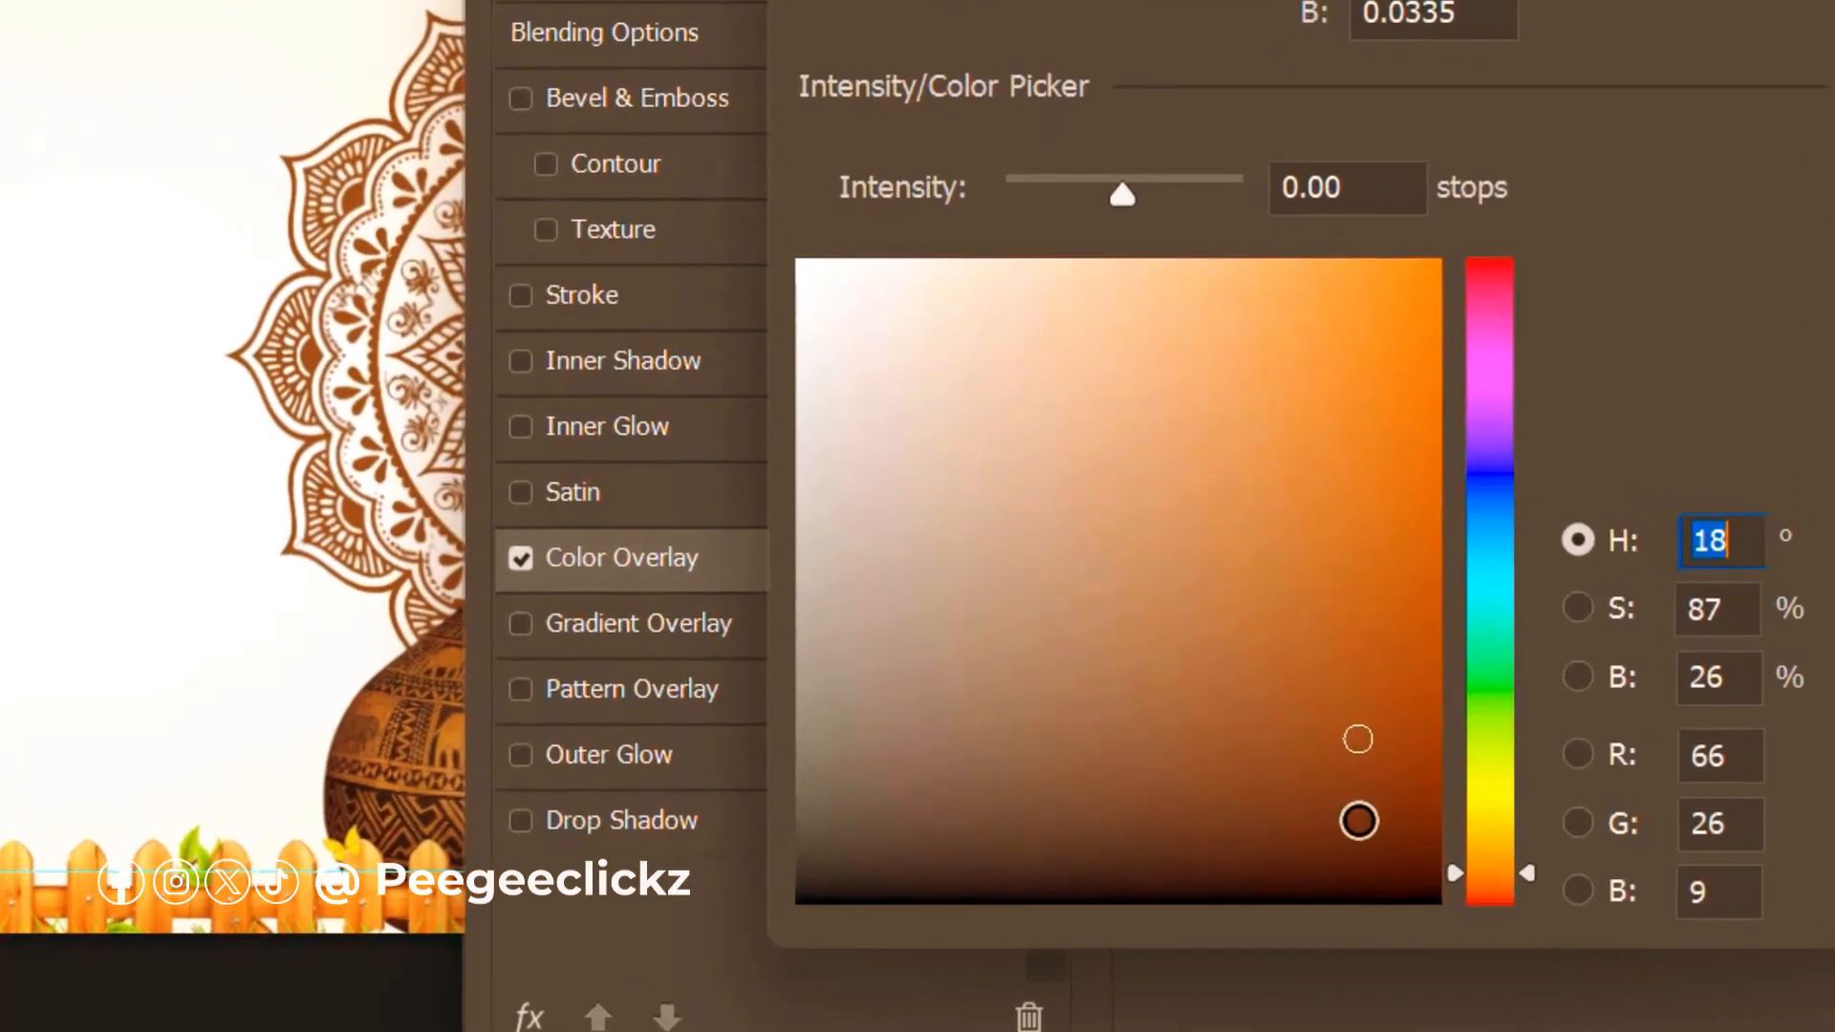
{"action": "left_click_drag", "start_coordinate": [1361, 822], "coordinate": [1393, 558]}
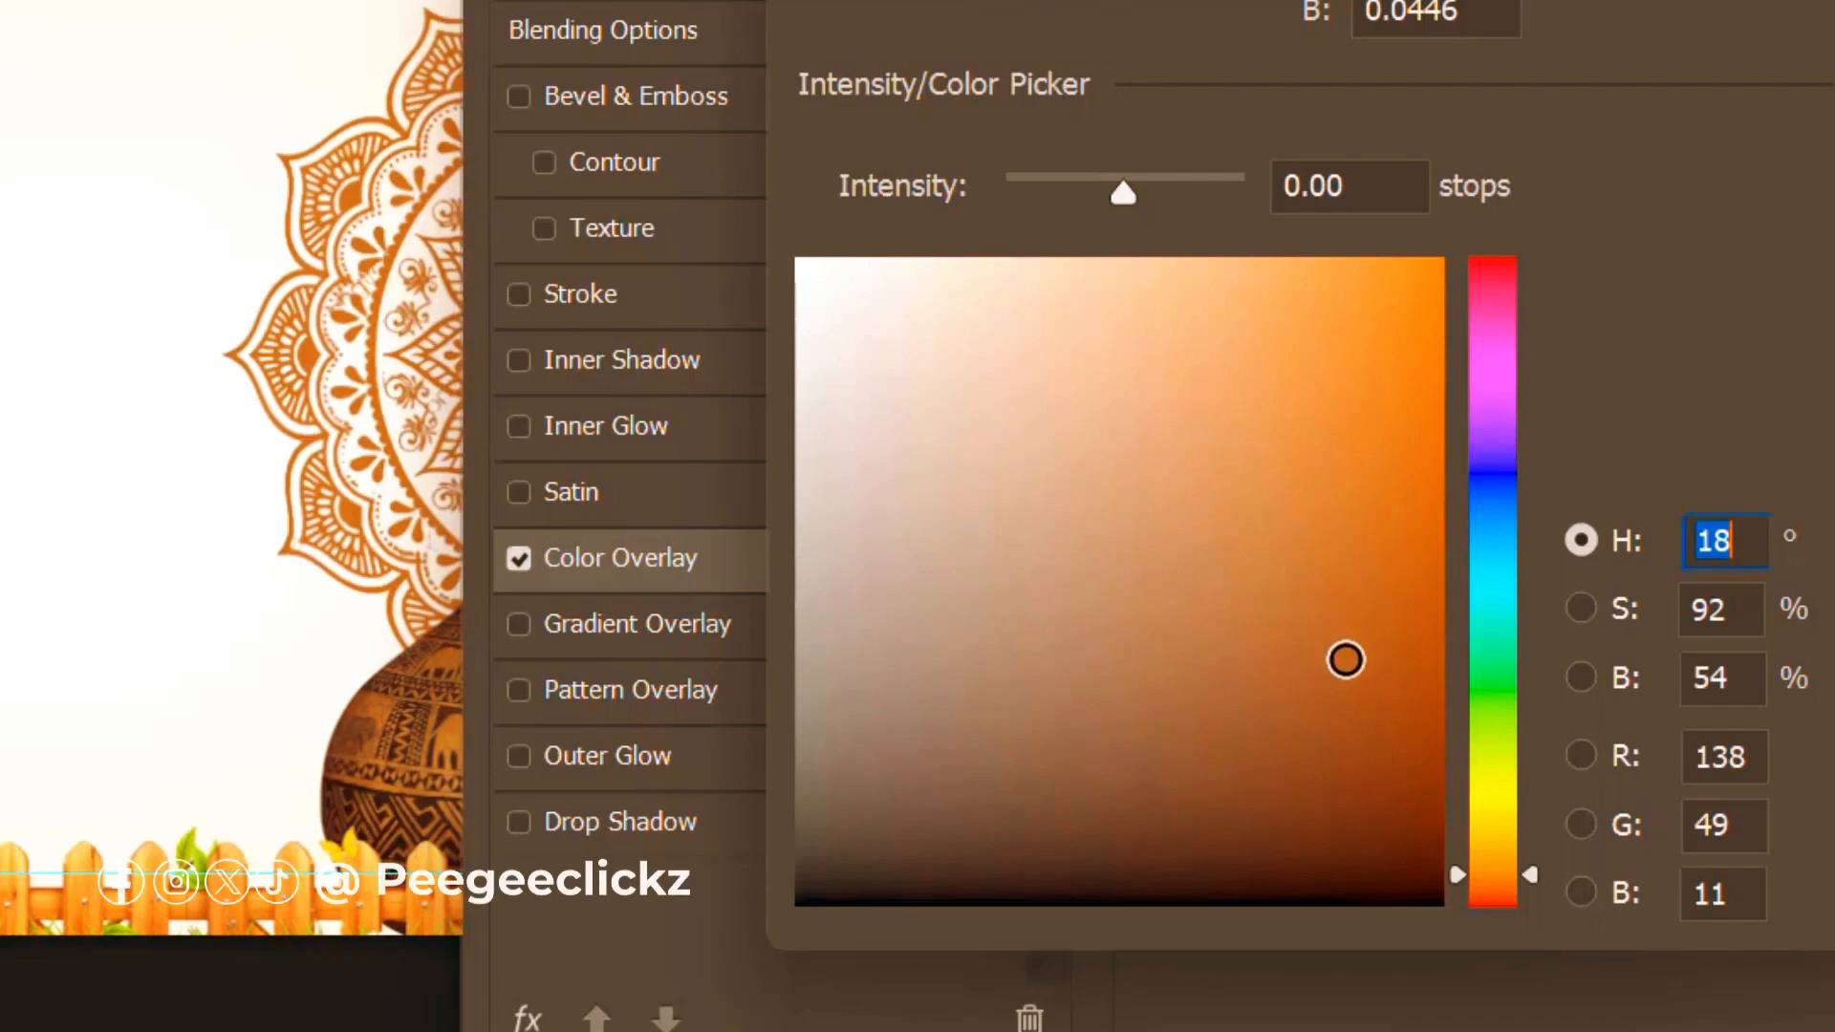
{"action": "left_click", "coordinate": [1209, 729]}
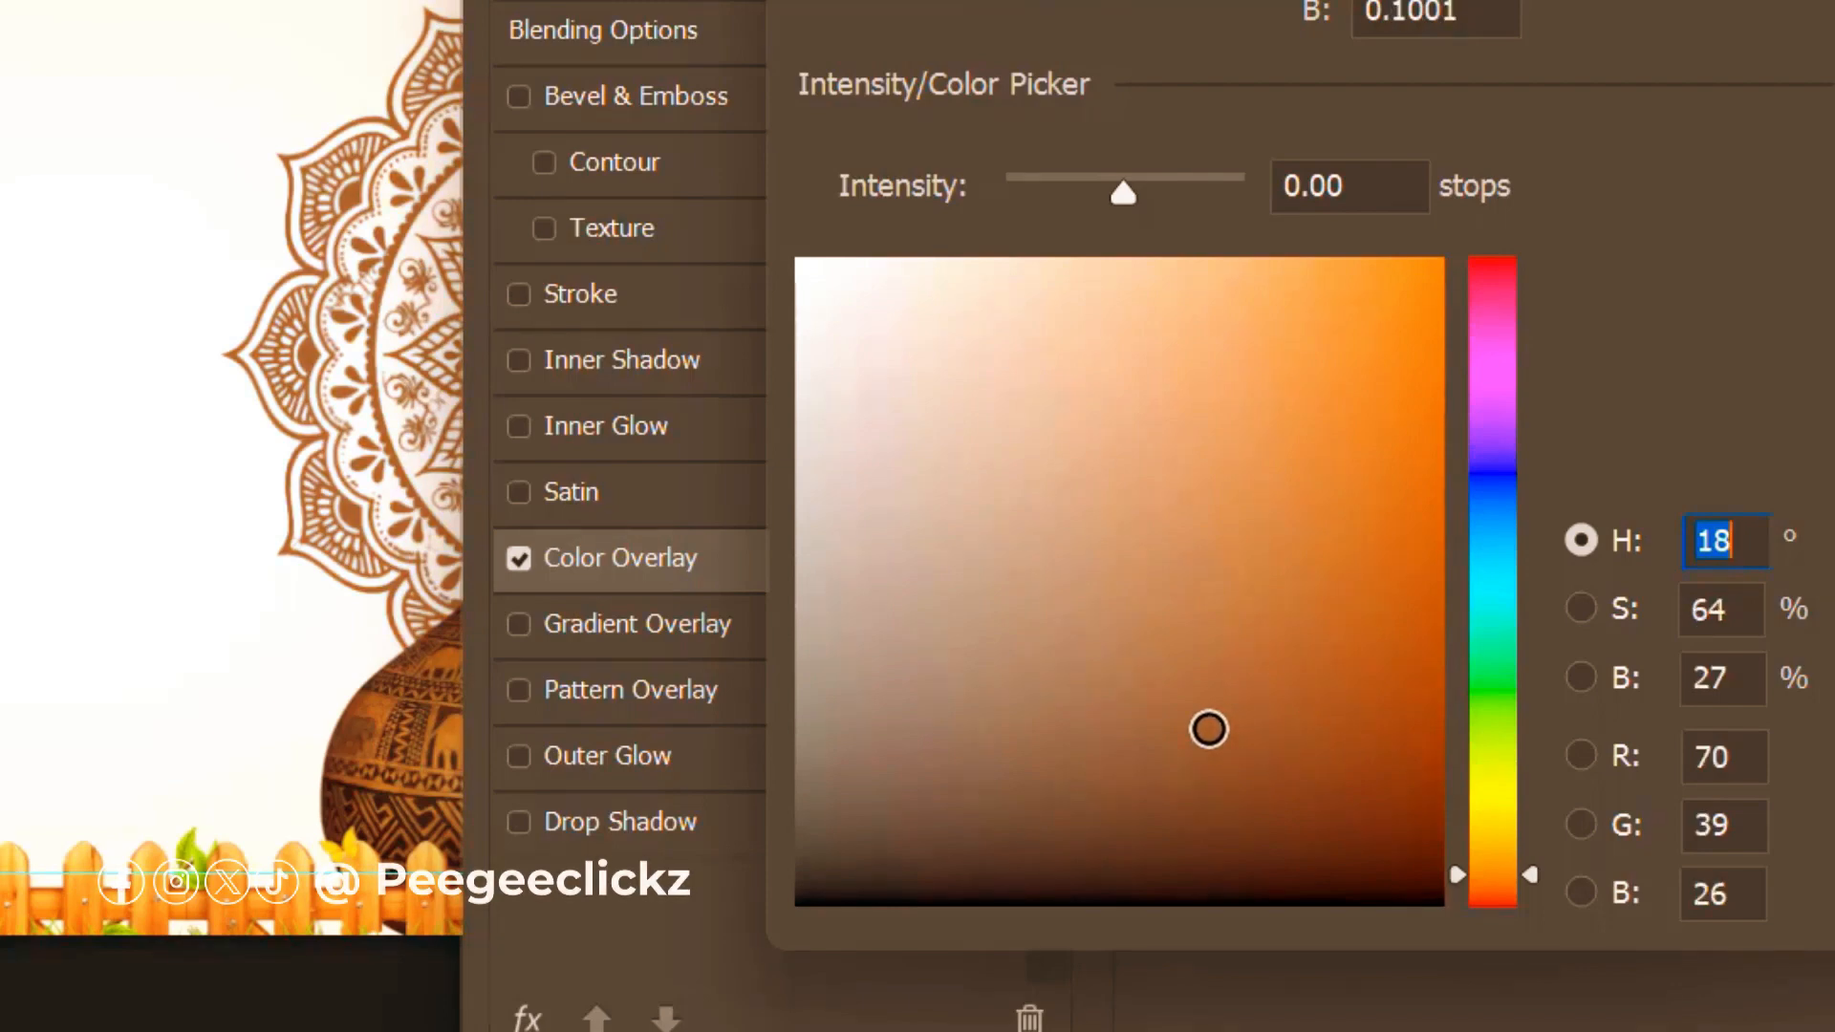
{"action": "left_click", "coordinate": [1181, 684]}
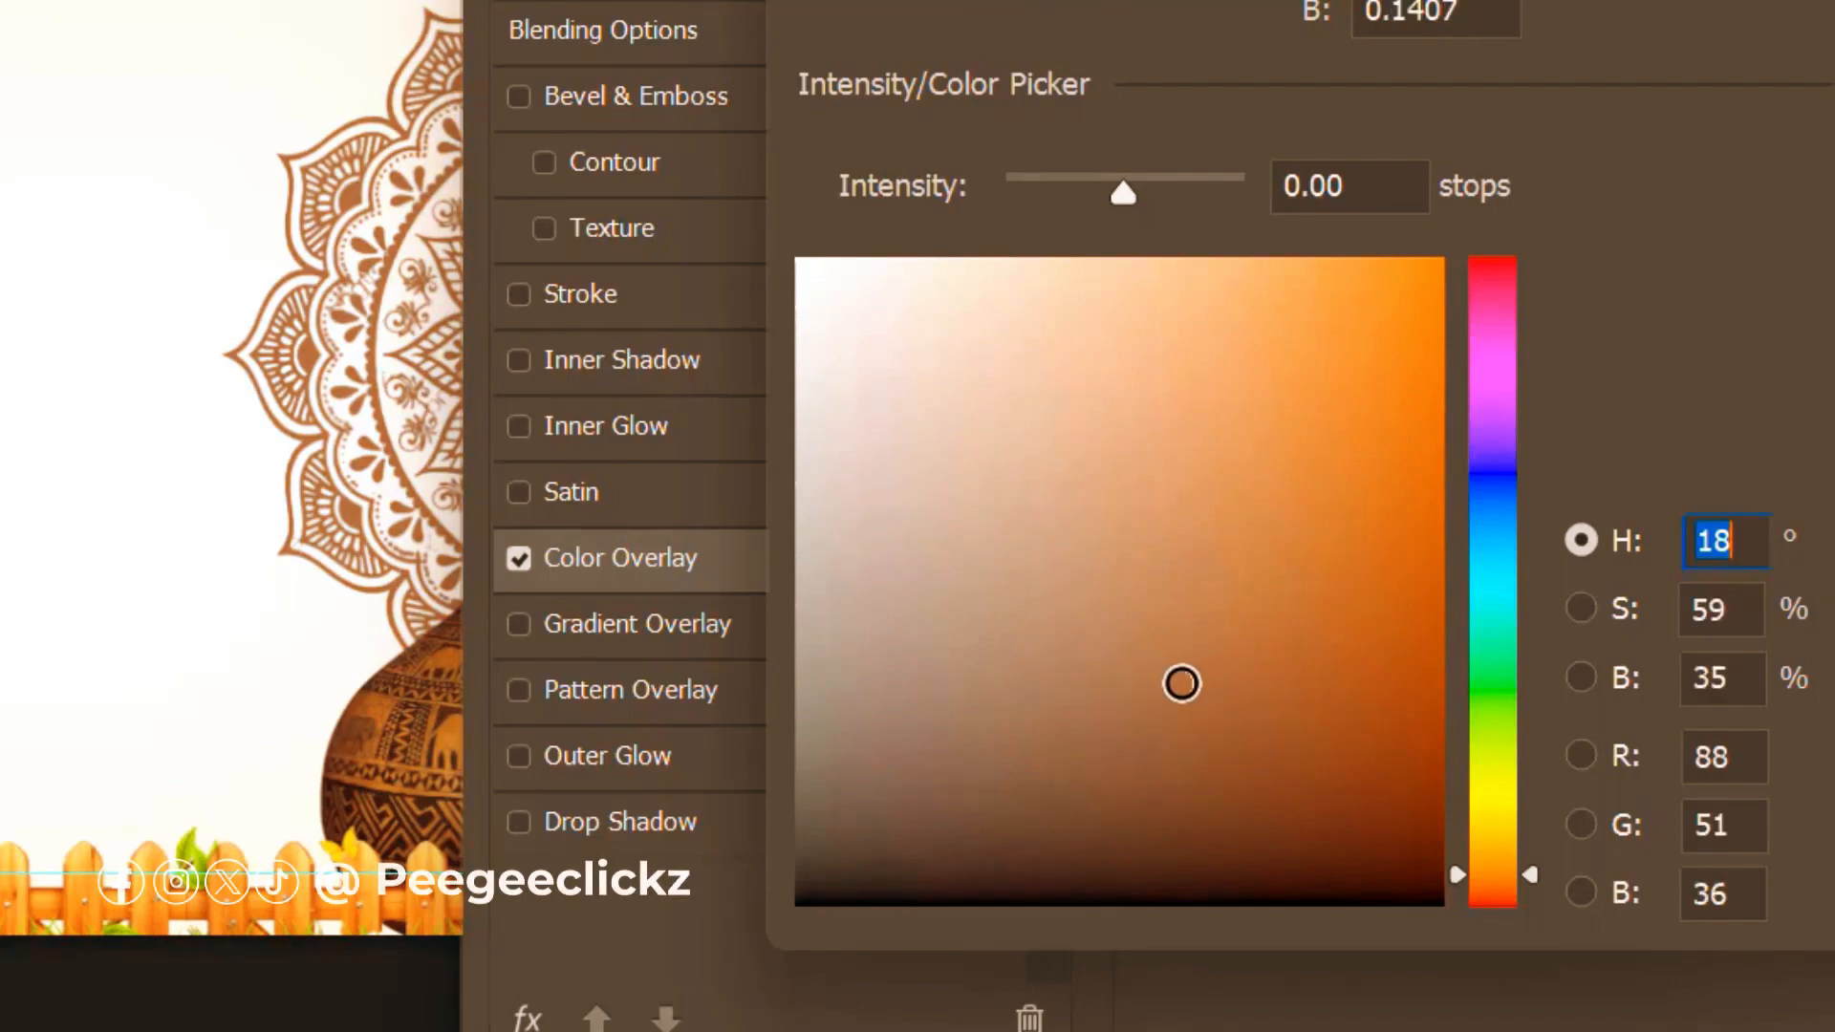
{"action": "left_click", "coordinate": [1437, 156]}
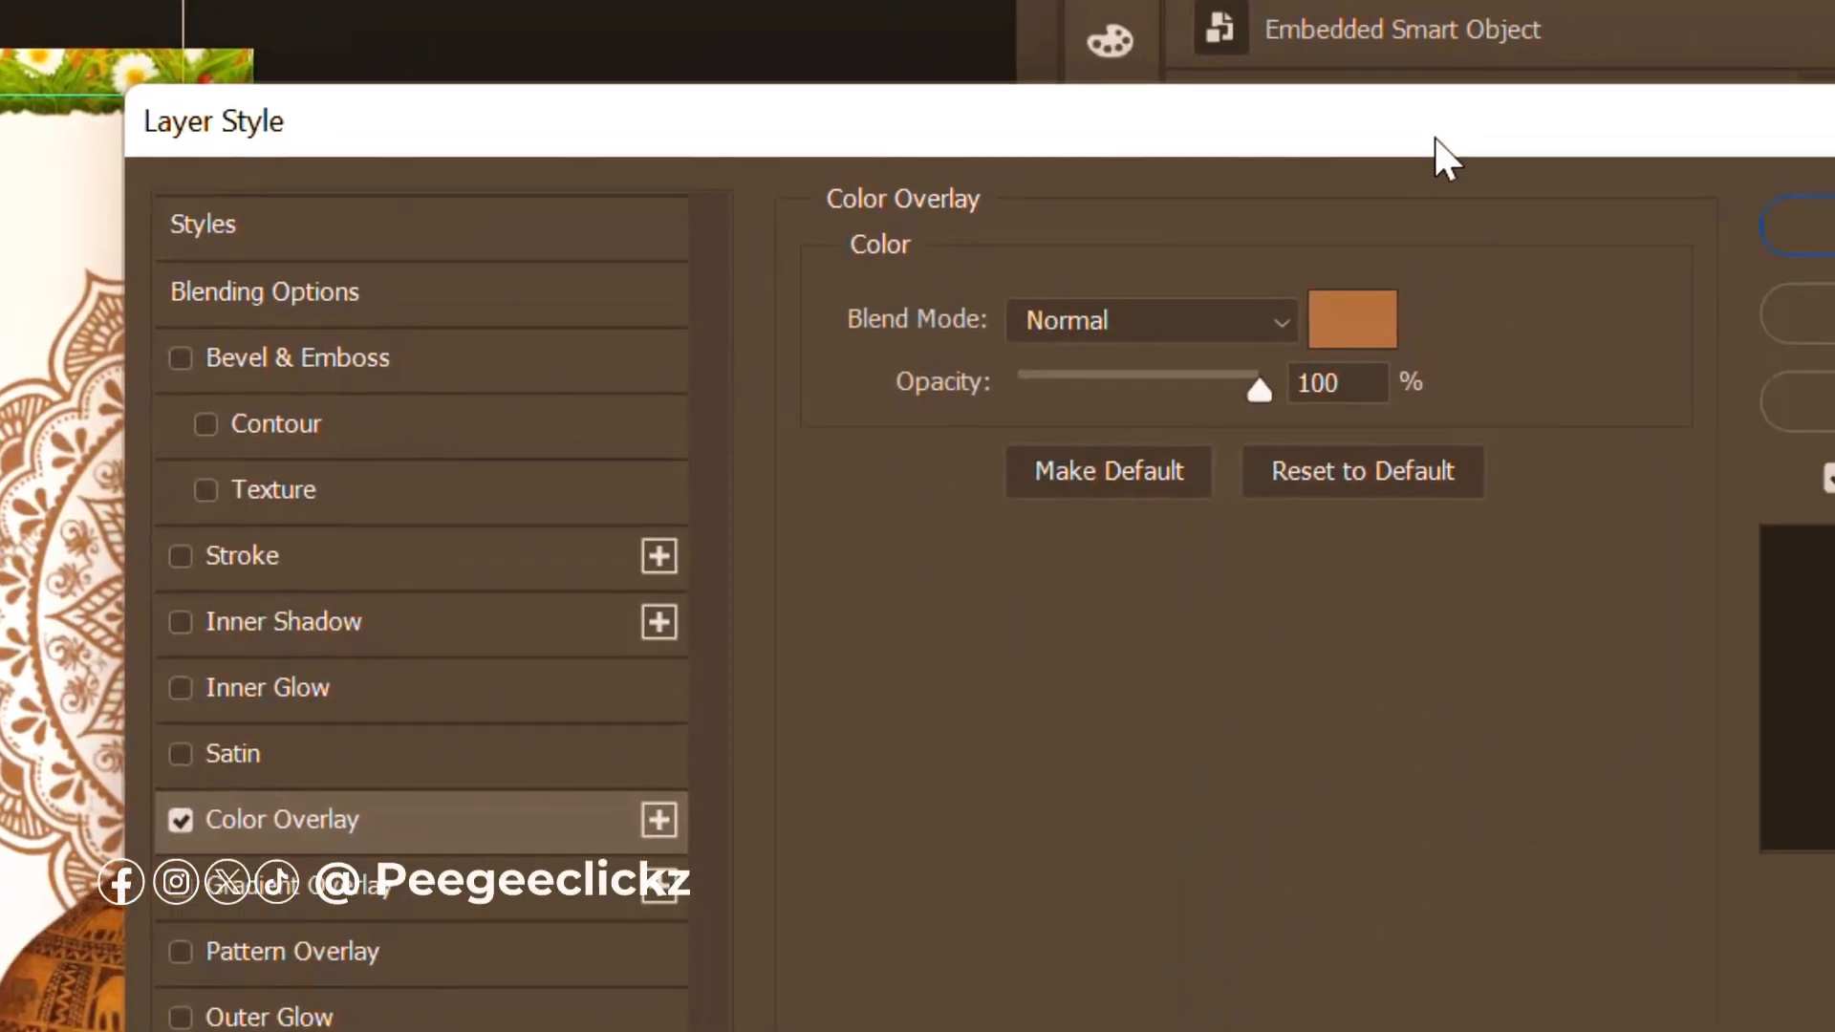
{"action": "left_click", "coordinate": [1439, 234]}
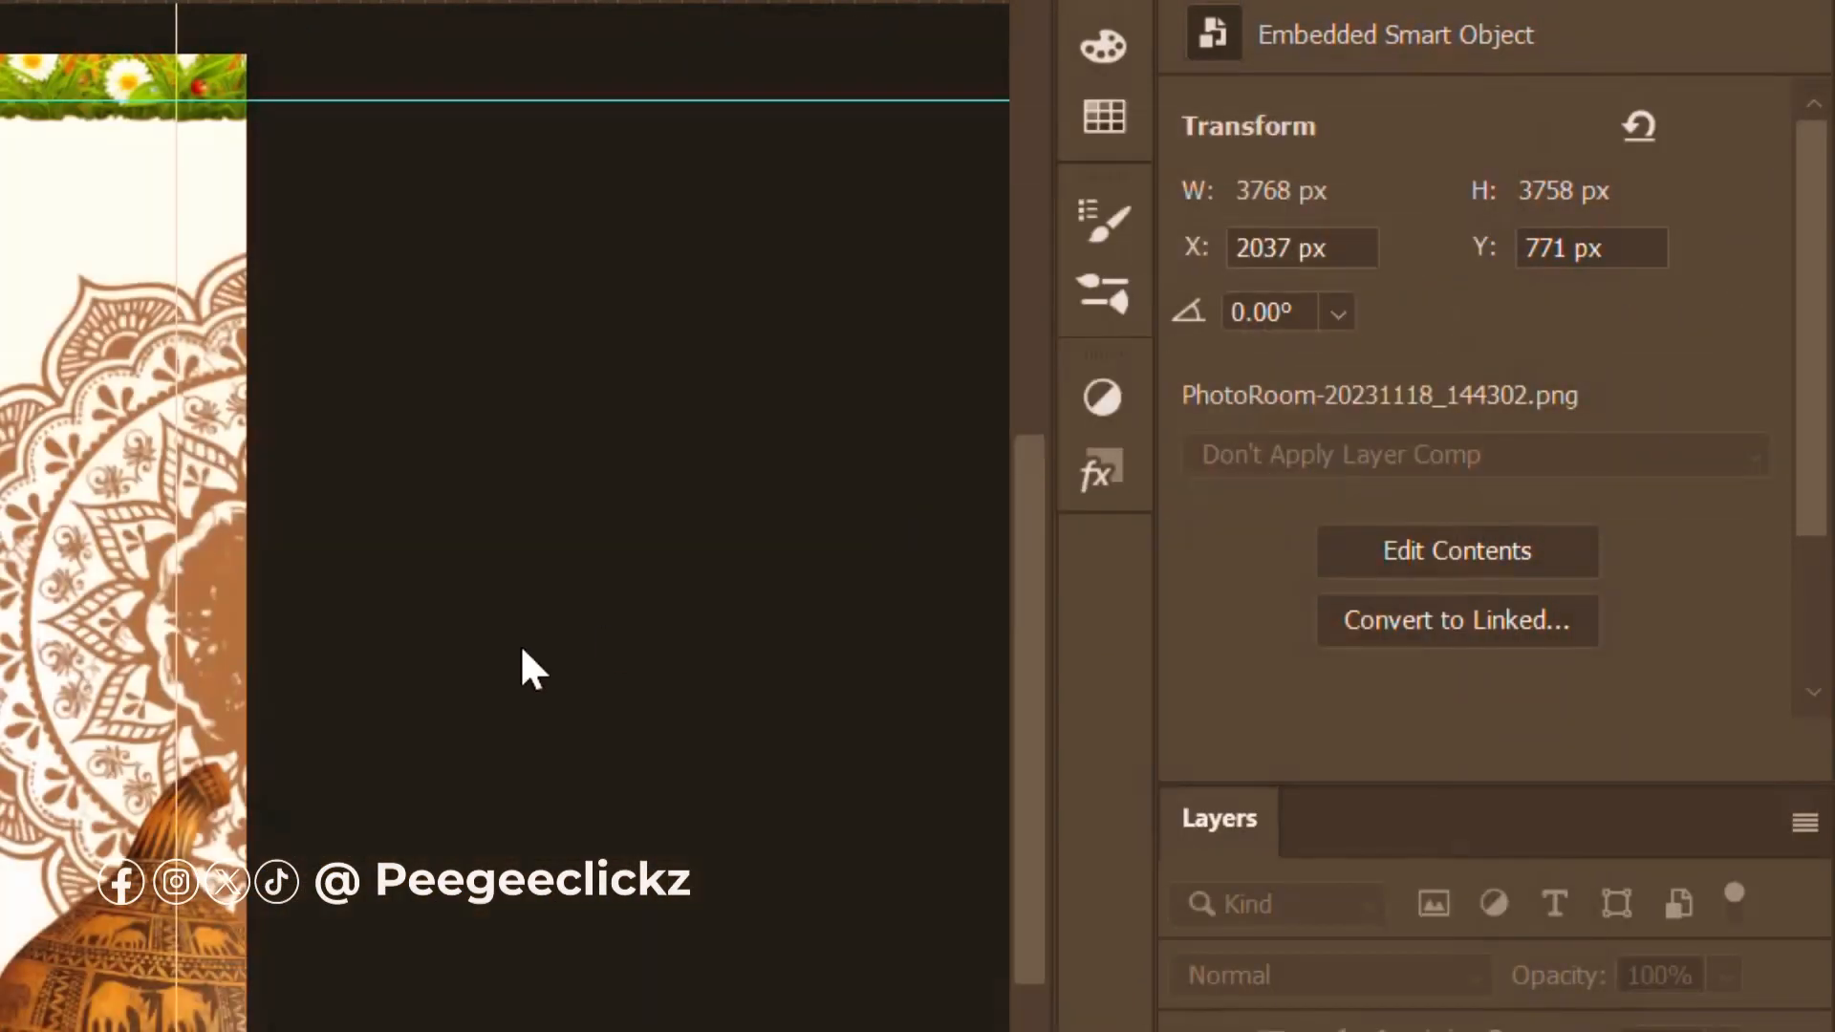
Move the mandala farther off the page's right edge and slightly down.
{"action": "scroll", "coordinate": [814, 505], "scroll_direction": "up", "scroll_amount": 3}
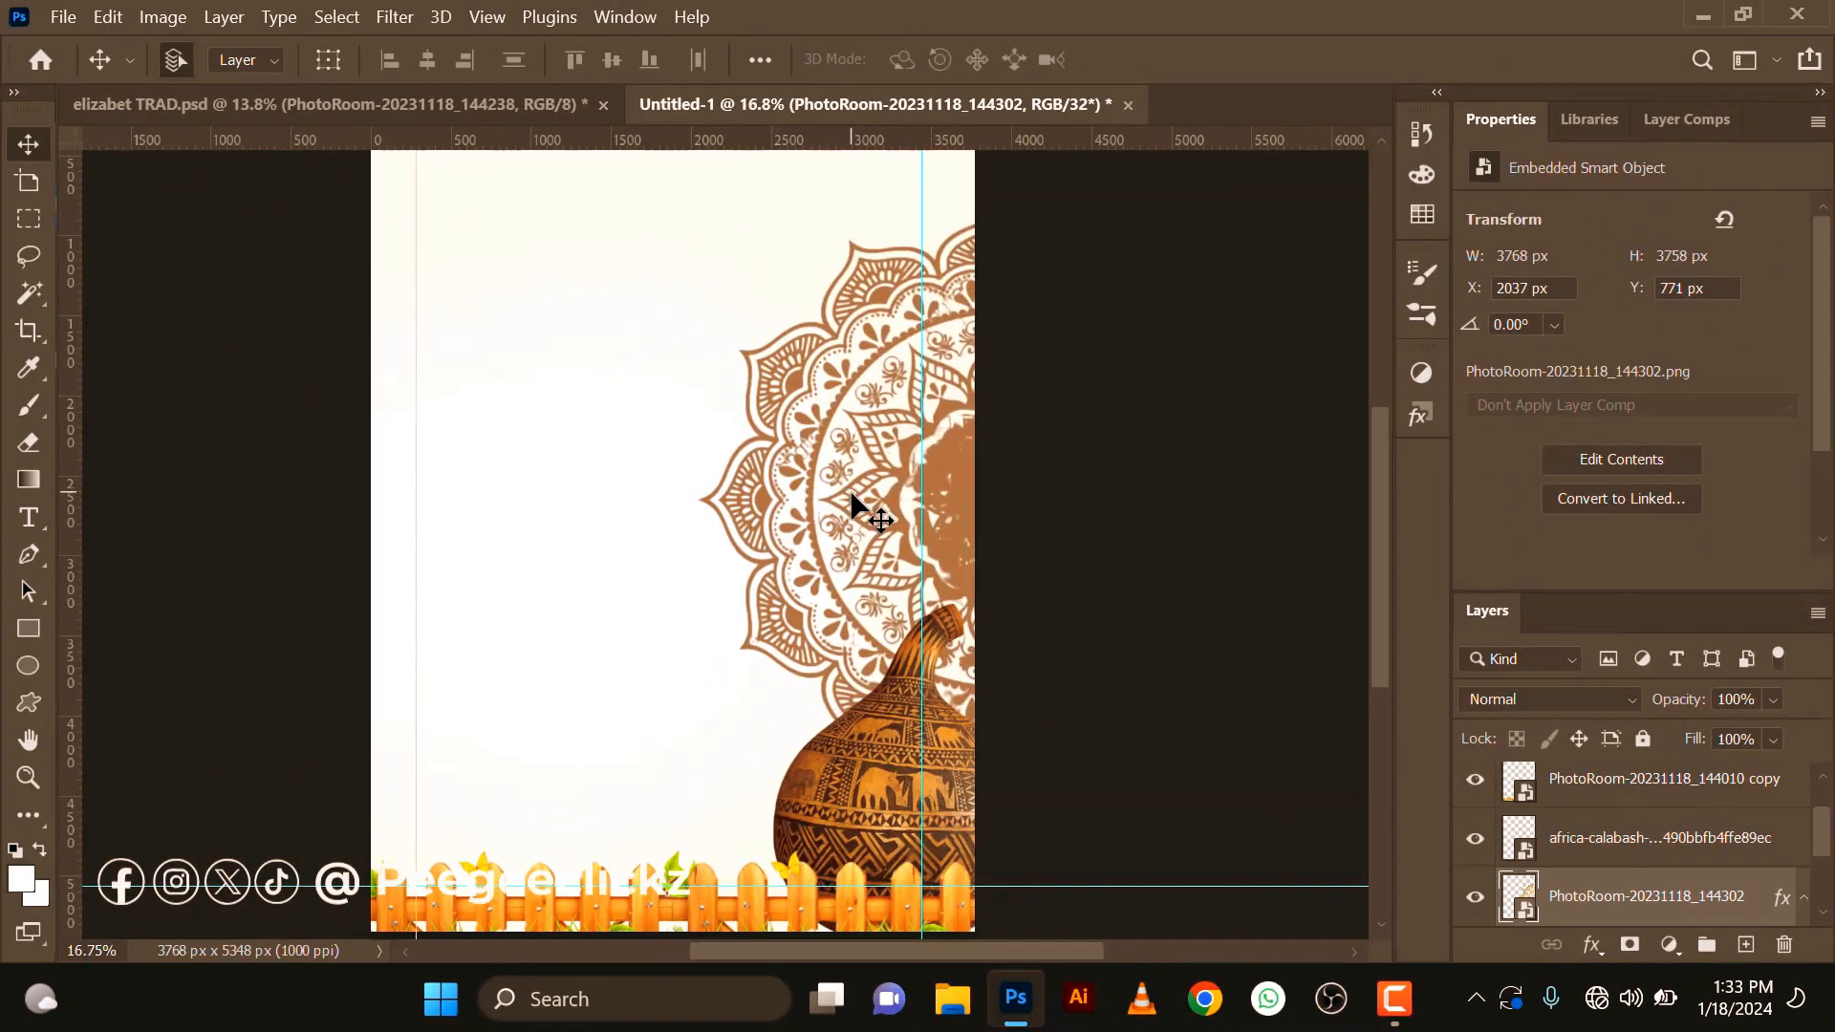
{"action": "left_click_drag", "start_coordinate": [846, 491], "coordinate": [867, 493]}
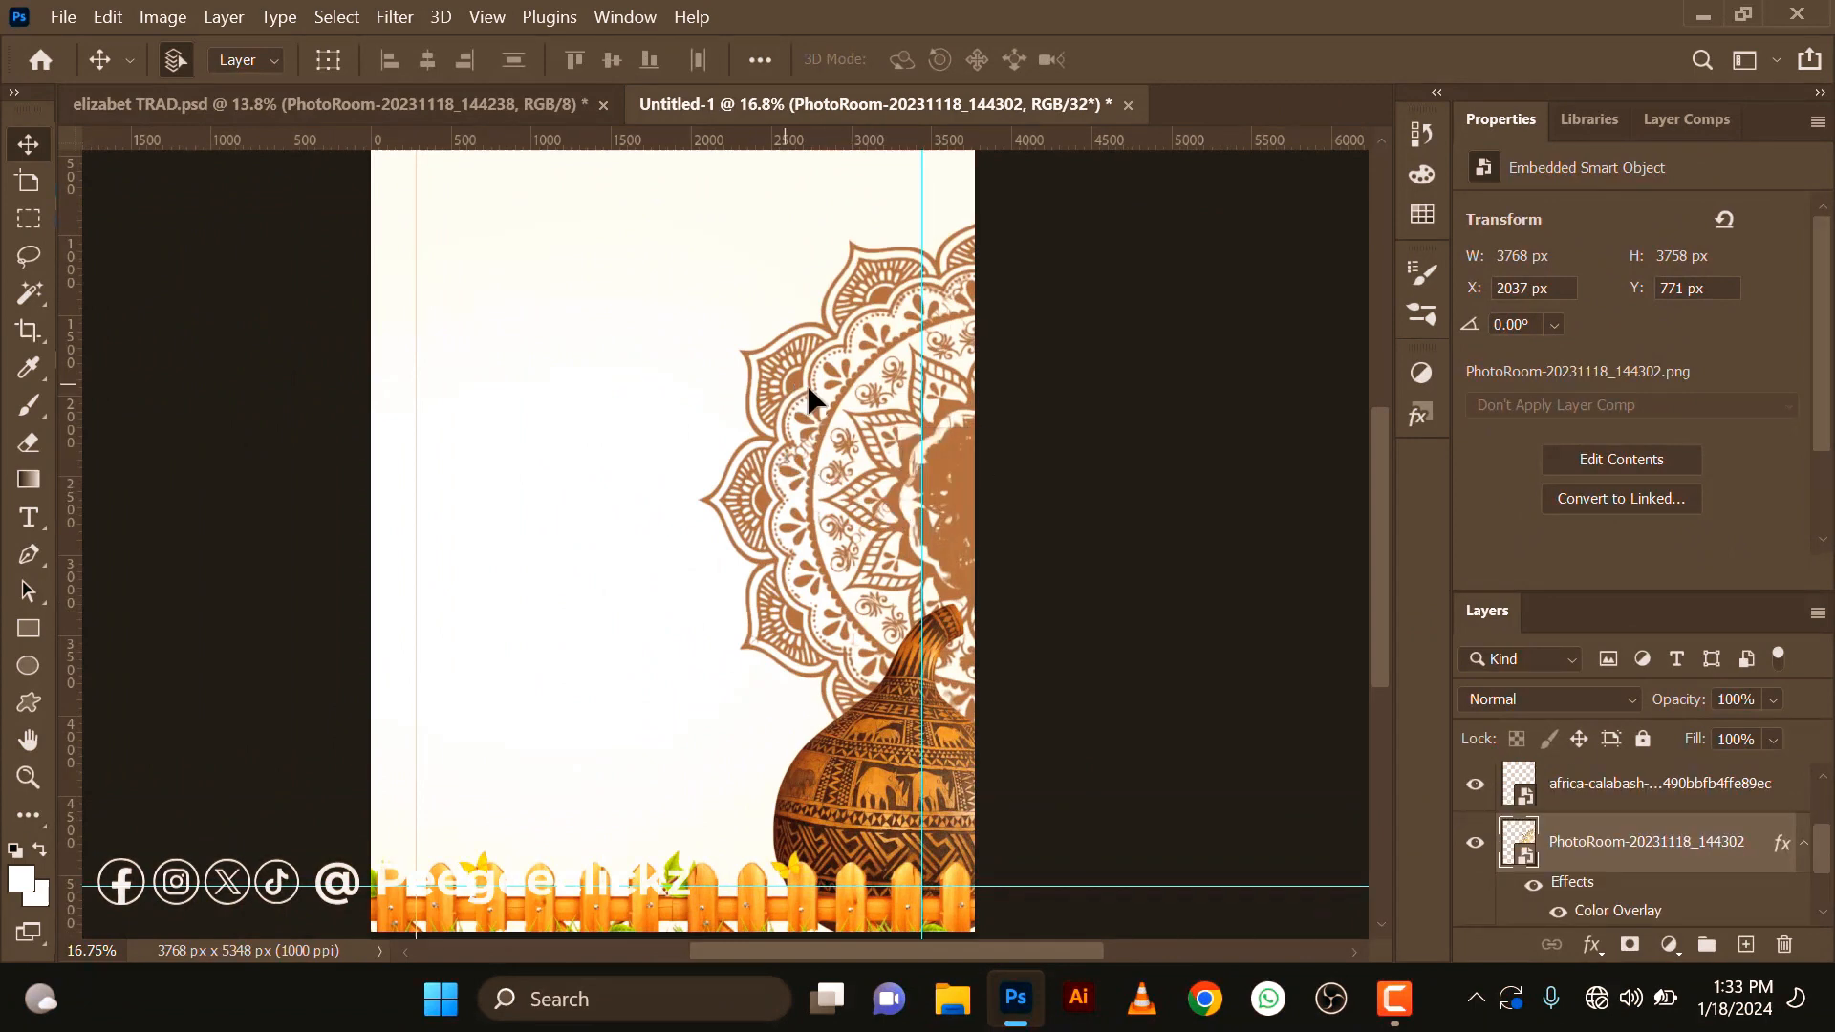
{"action": "left_click_drag", "start_coordinate": [807, 395], "coordinate": [831, 406]}
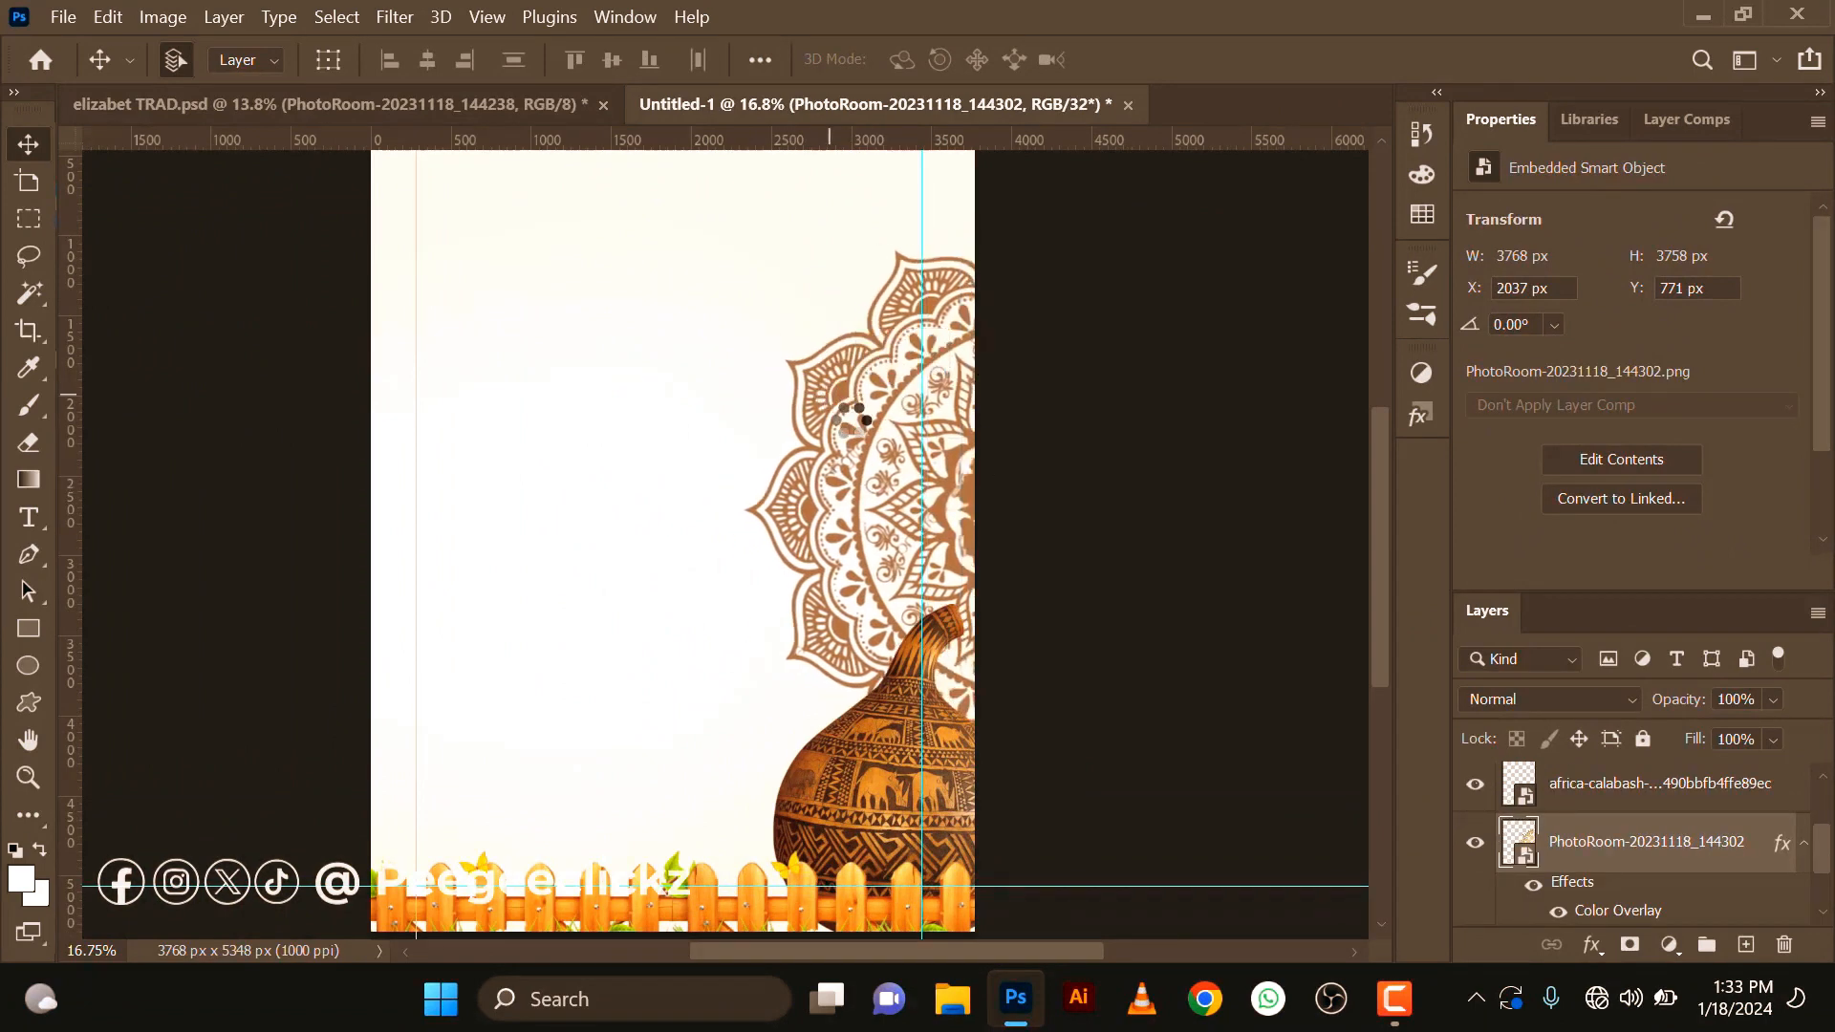
{"action": "left_click_drag", "start_coordinate": [1253, 585], "coordinate": [1272, 638]}
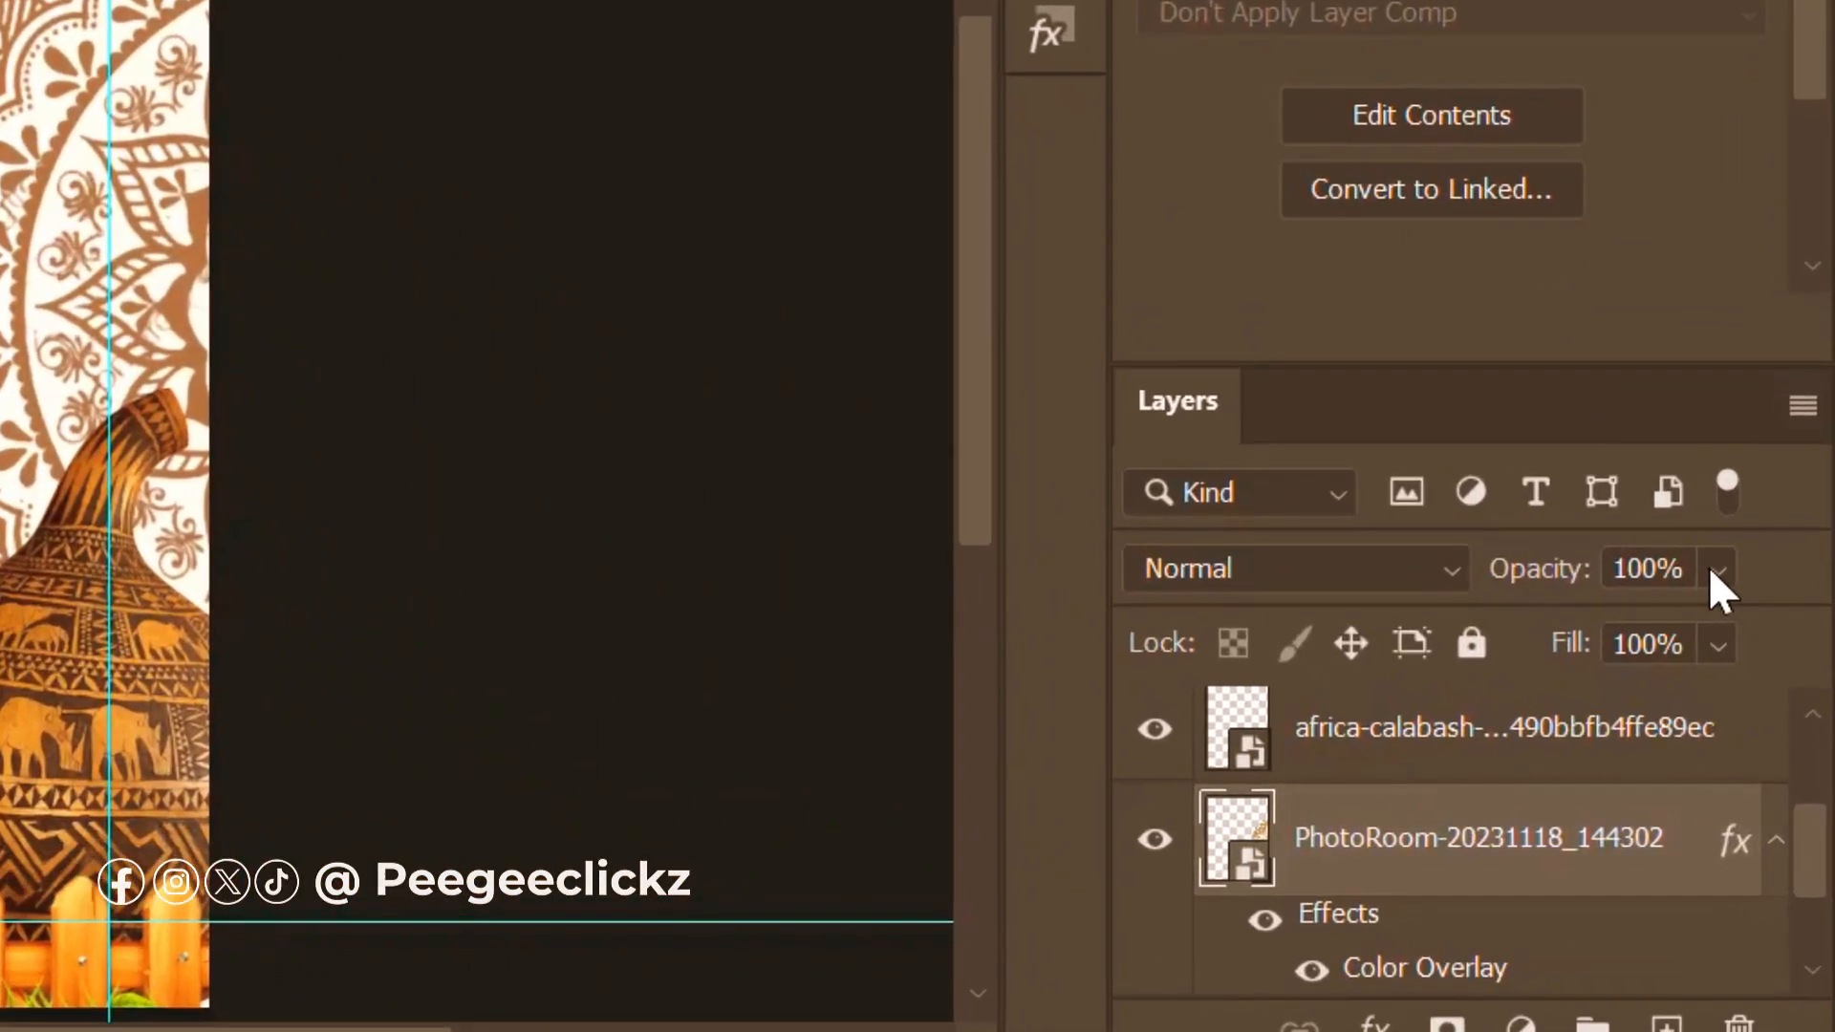
Reduce the mandala layer's opacity to 49%.
{"action": "left_click", "coordinate": [1773, 699]}
{"action": "left_click", "coordinate": [1684, 626]}
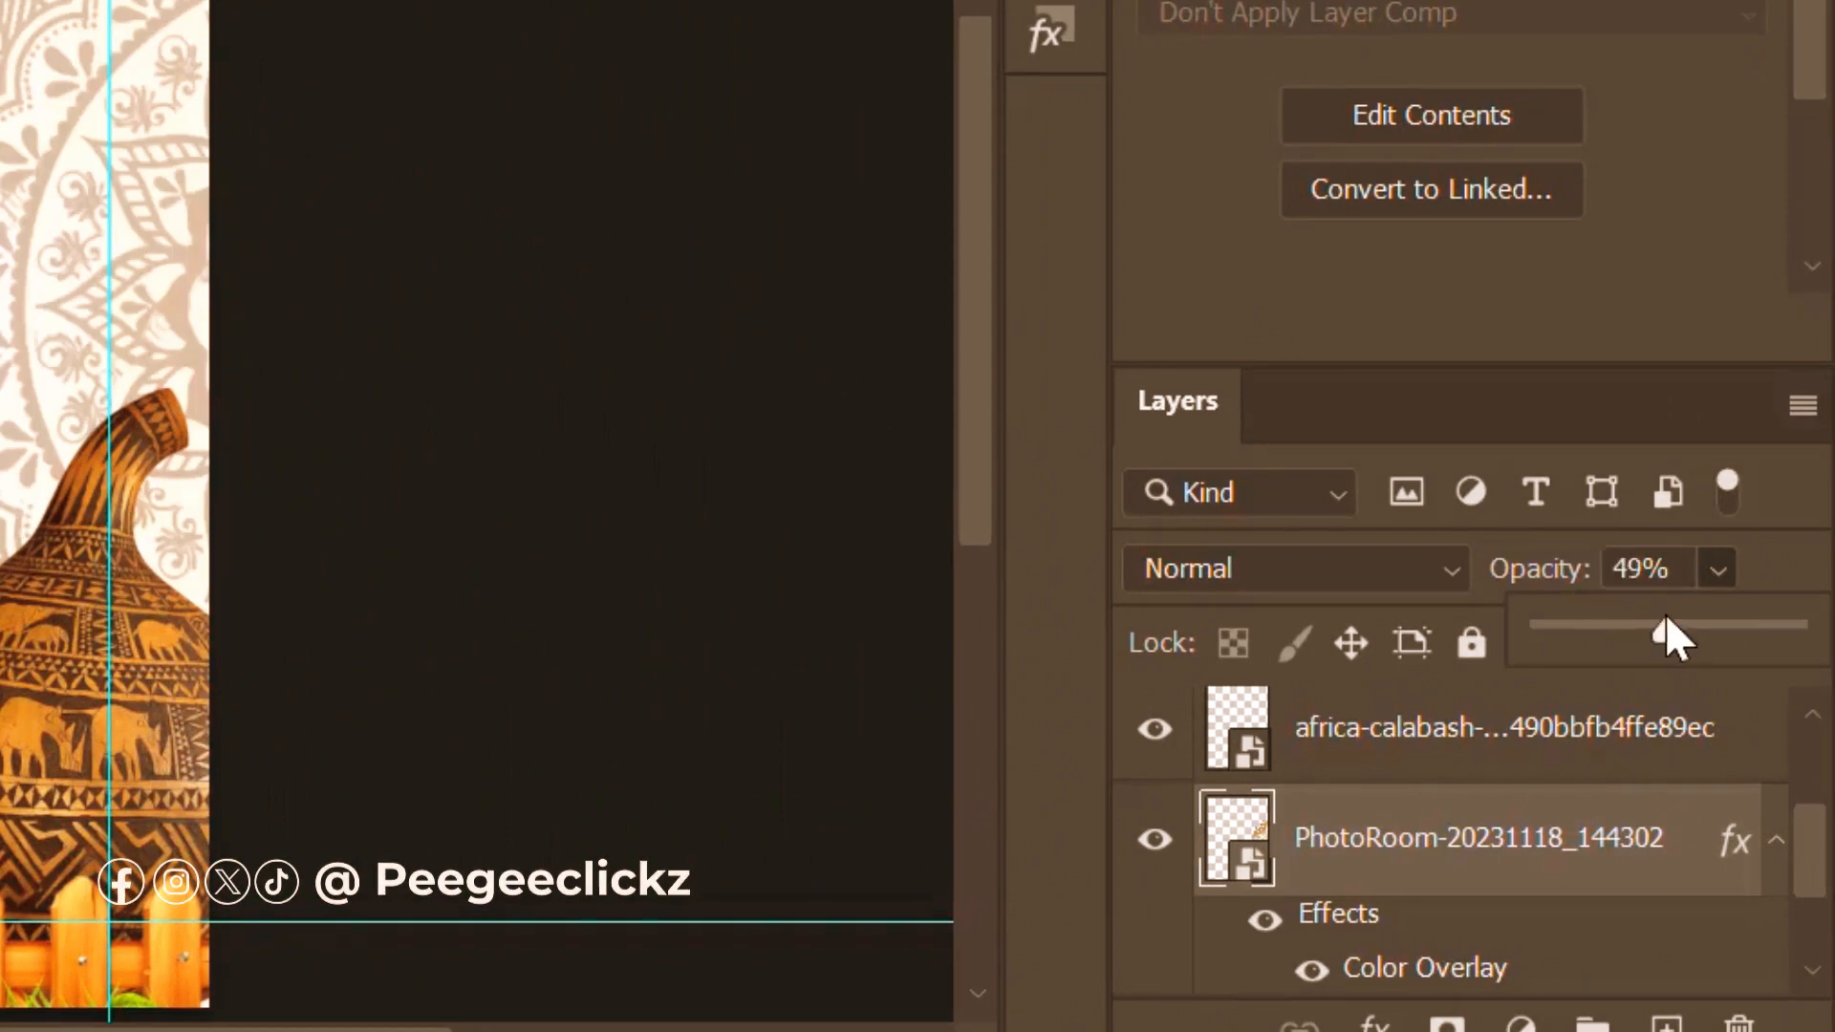
{"action": "left_click", "coordinate": [797, 377]}
Adjust the mandala's position behind the calabash's neck to about X 2341 px, Y 991 px.
{"action": "scroll", "coordinate": [135, 317], "scroll_direction": "down", "scroll_amount": 1}
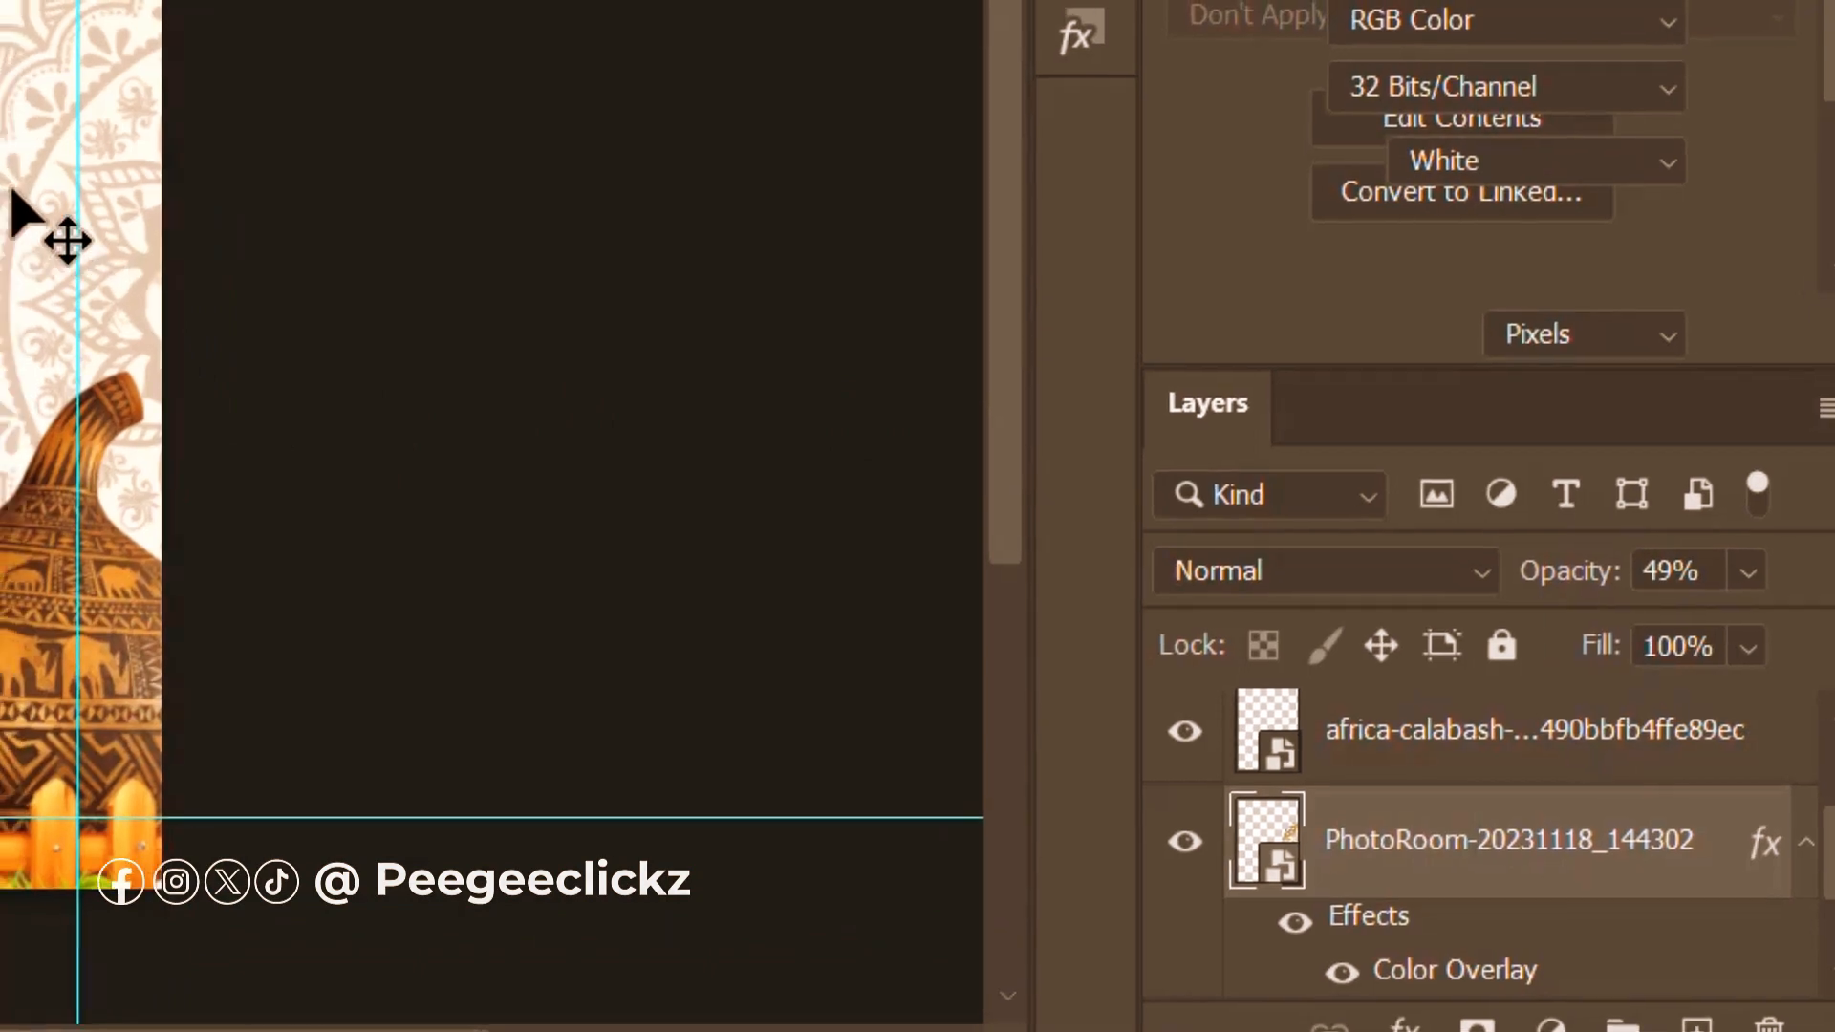
{"action": "left_click_drag", "start_coordinate": [3, 183], "coordinate": [0, 95]}
{"action": "left_click", "coordinate": [797, 308]}
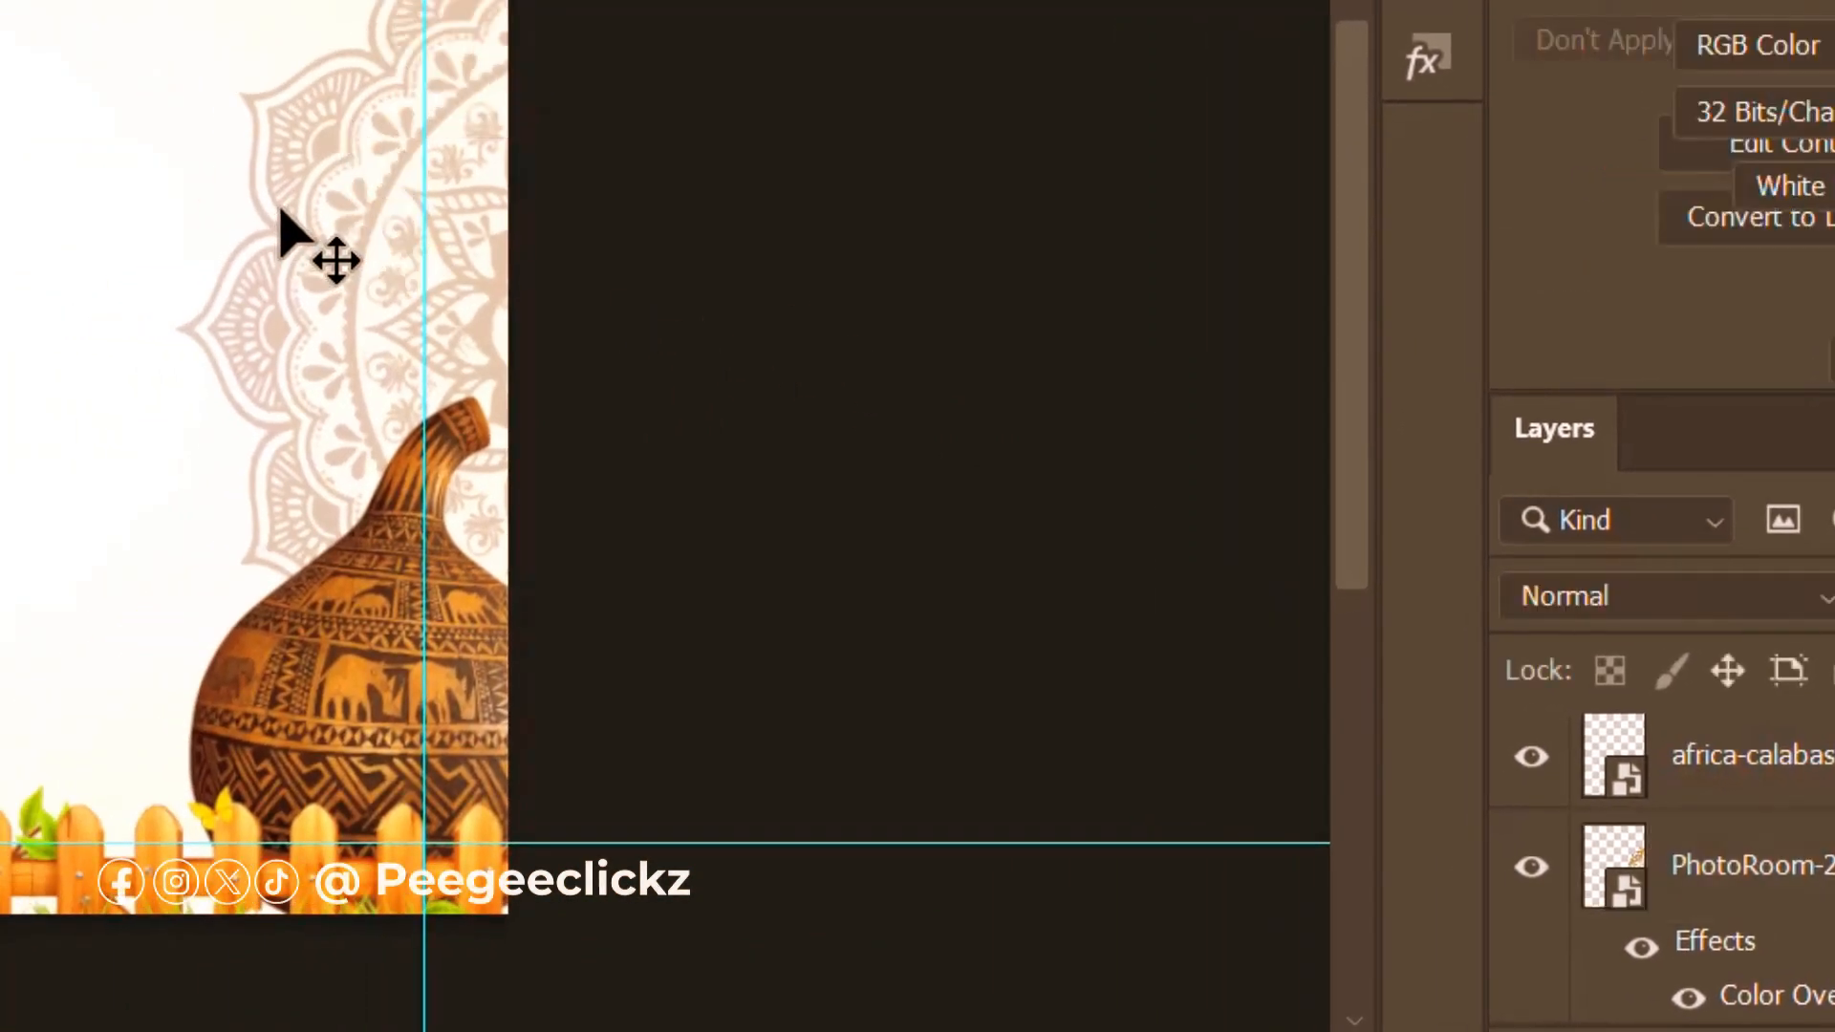
{"action": "scroll", "coordinate": [278, 209], "scroll_direction": "up", "scroll_amount": 1}
{"action": "left_click_drag", "start_coordinate": [291, 179], "coordinate": [262, 128]}
{"action": "scroll", "coordinate": [261, 128], "scroll_direction": "down", "scroll_amount": 2}
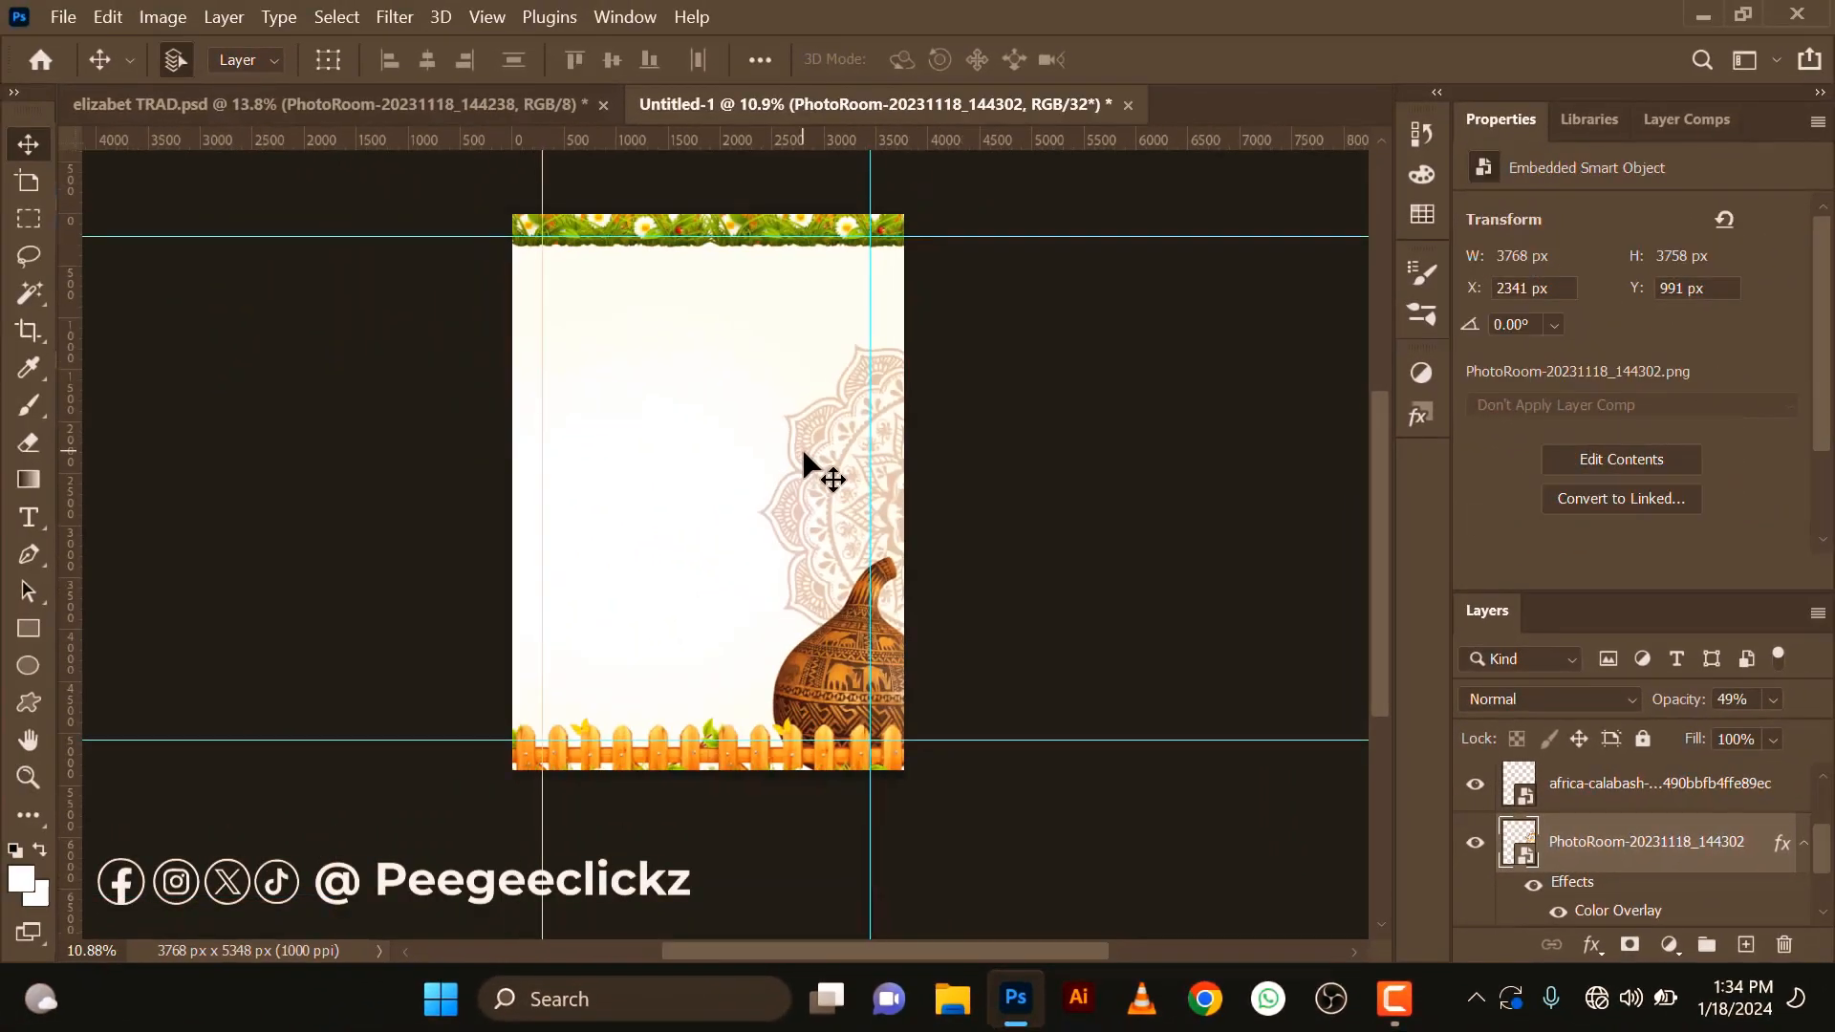
{"action": "scroll", "coordinate": [790, 561], "scroll_direction": "up", "scroll_amount": 2}
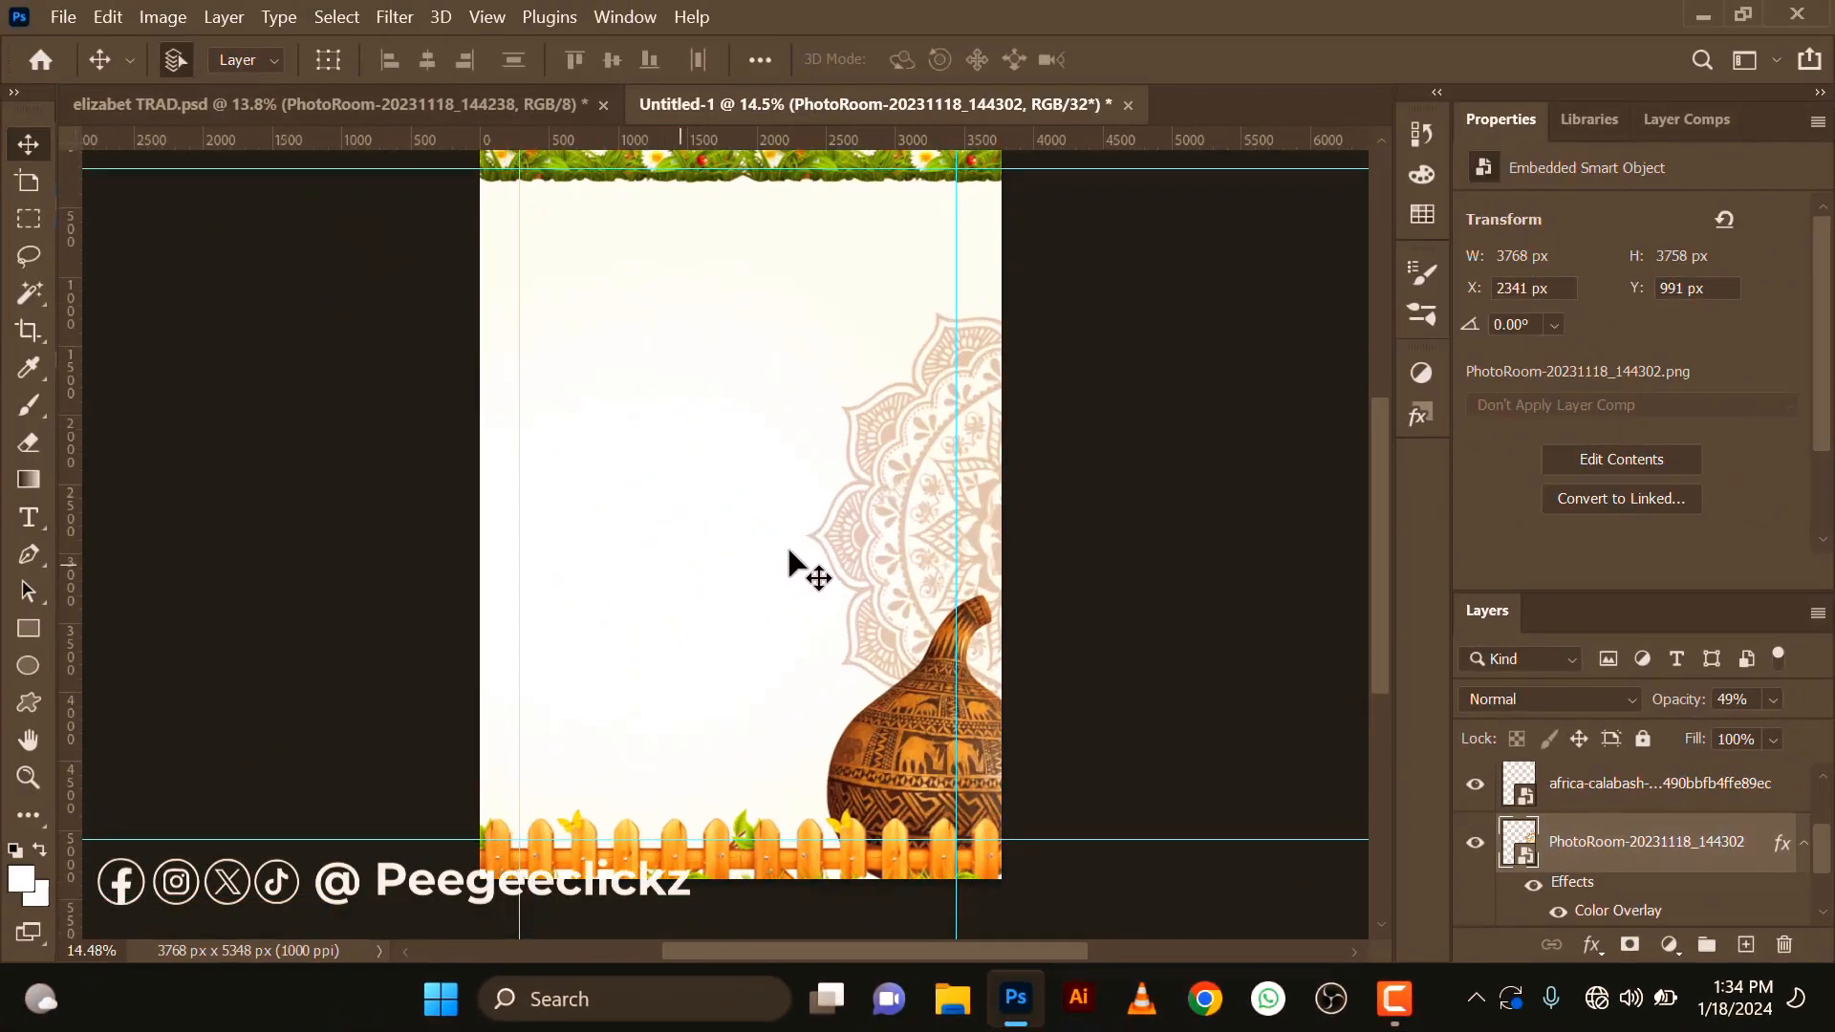
{"action": "scroll", "coordinate": [721, 525], "scroll_direction": "down", "scroll_amount": 1}
{"action": "scroll", "coordinate": [742, 520], "scroll_direction": "up", "scroll_amount": 2}
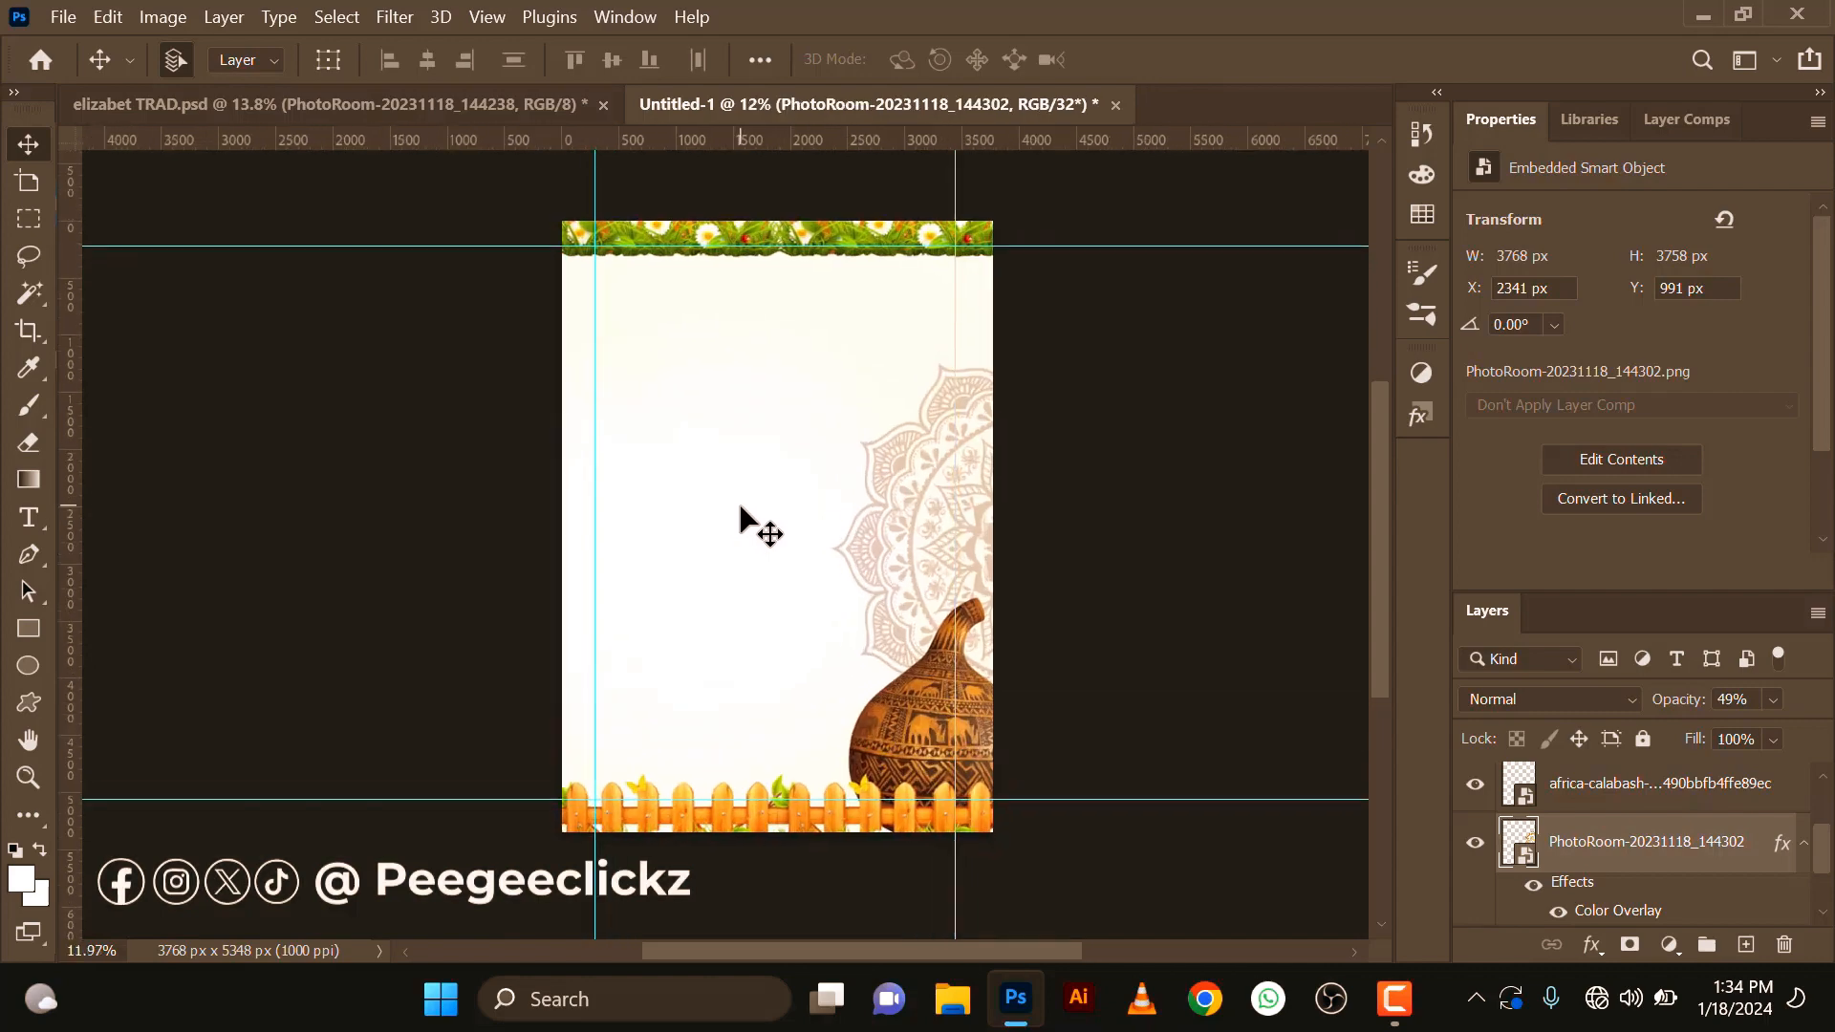
{"action": "scroll", "coordinate": [690, 573], "scroll_direction": "up", "scroll_amount": 1}
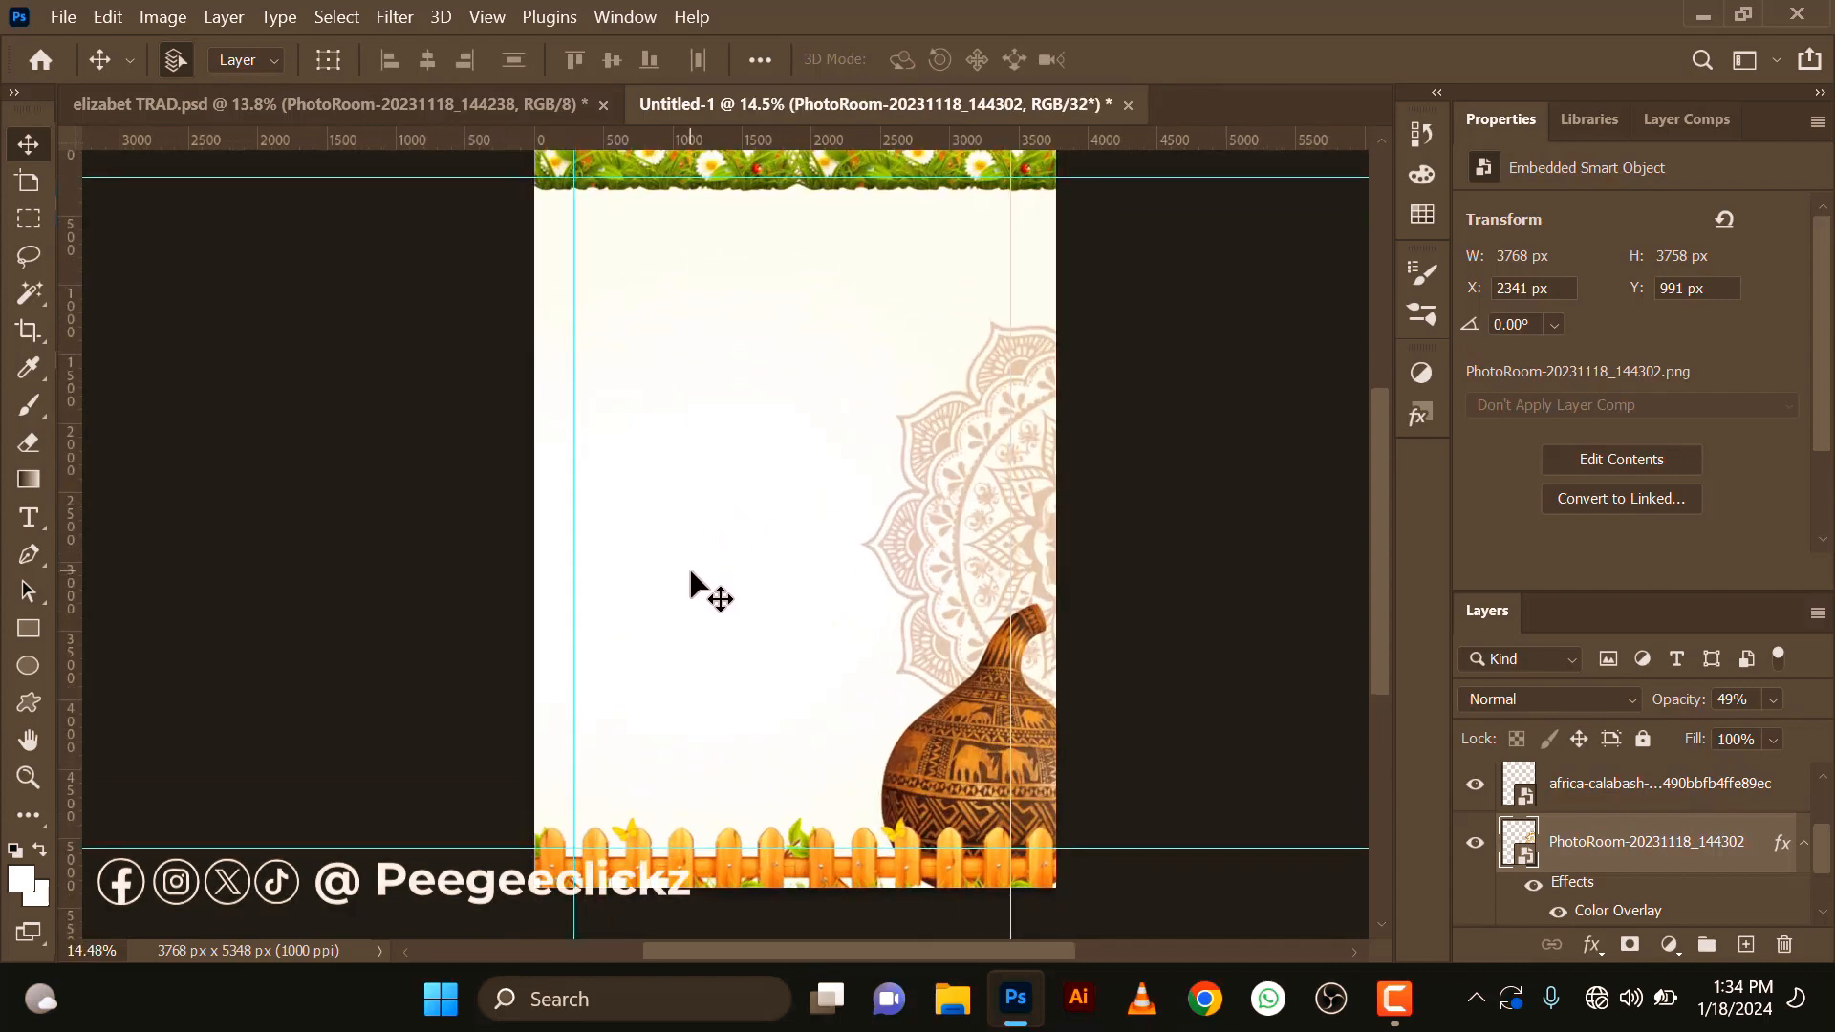
{"action": "scroll", "coordinate": [691, 578], "scroll_direction": "down", "scroll_amount": 1}
{"action": "scroll", "coordinate": [690, 571], "scroll_direction": "up", "scroll_amount": 1}
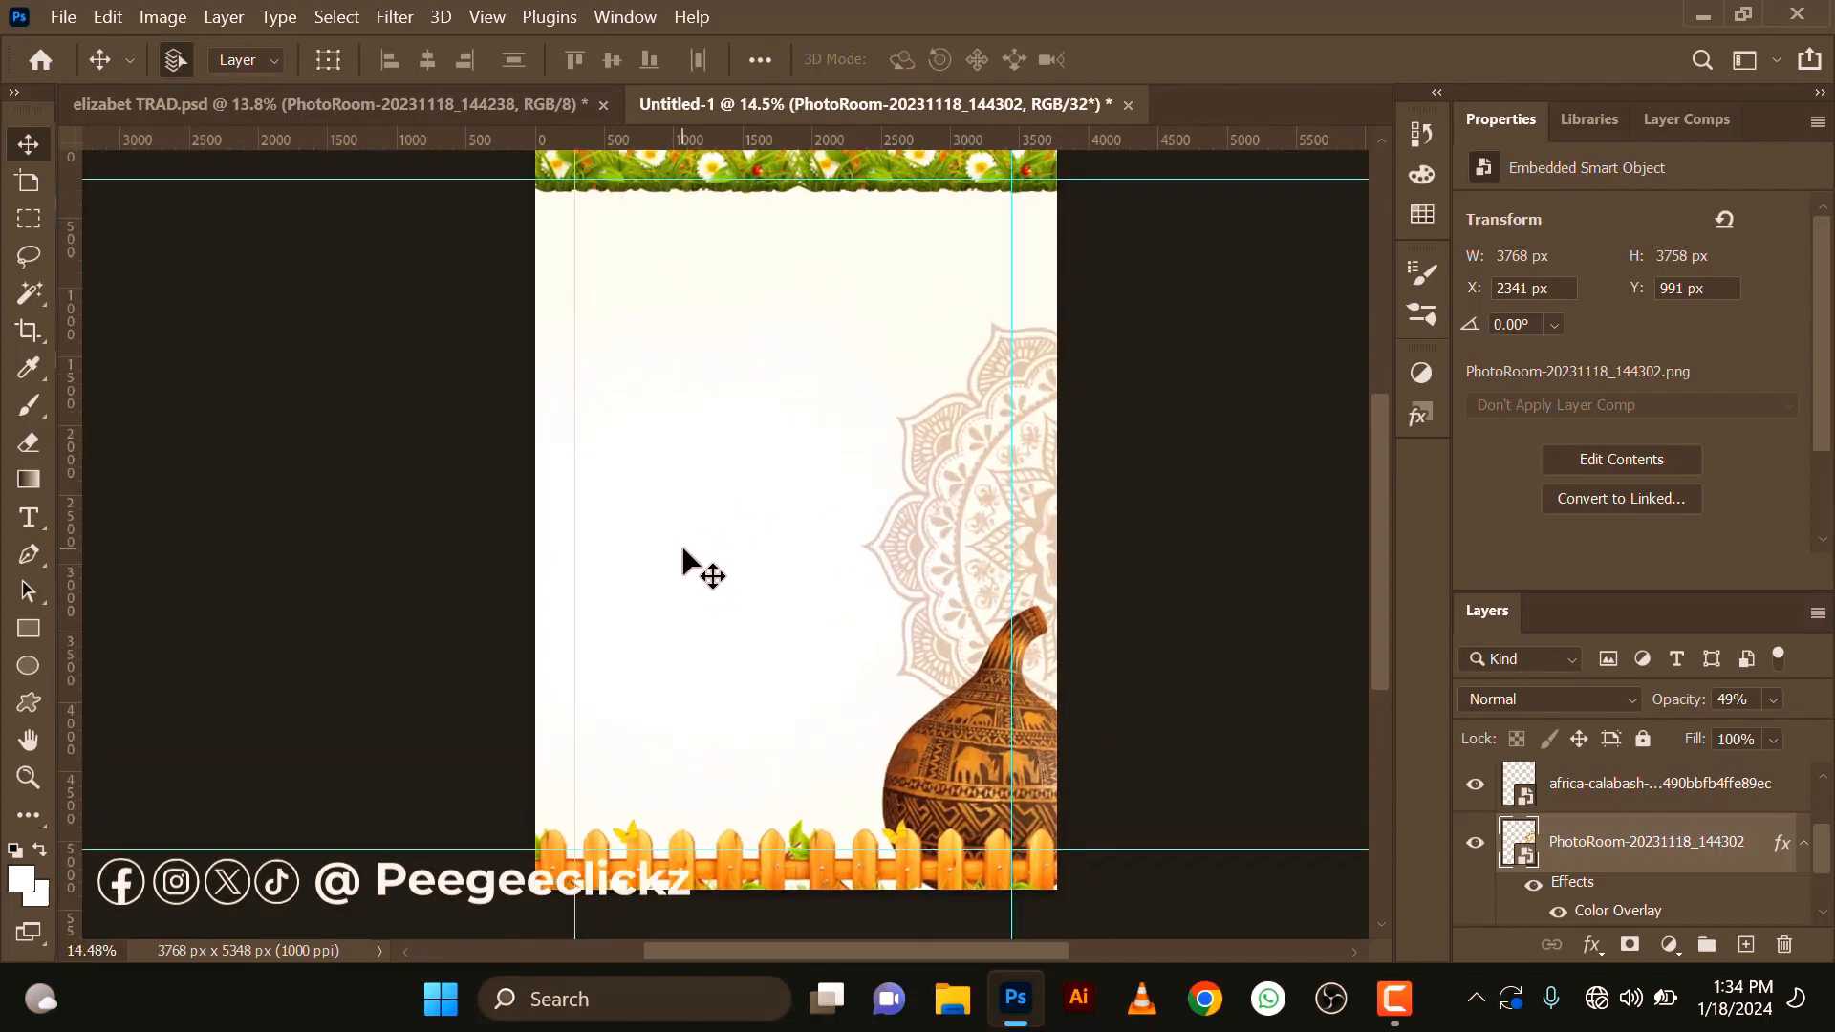
{"action": "scroll", "coordinate": [684, 553], "scroll_direction": "down", "scroll_amount": 1}
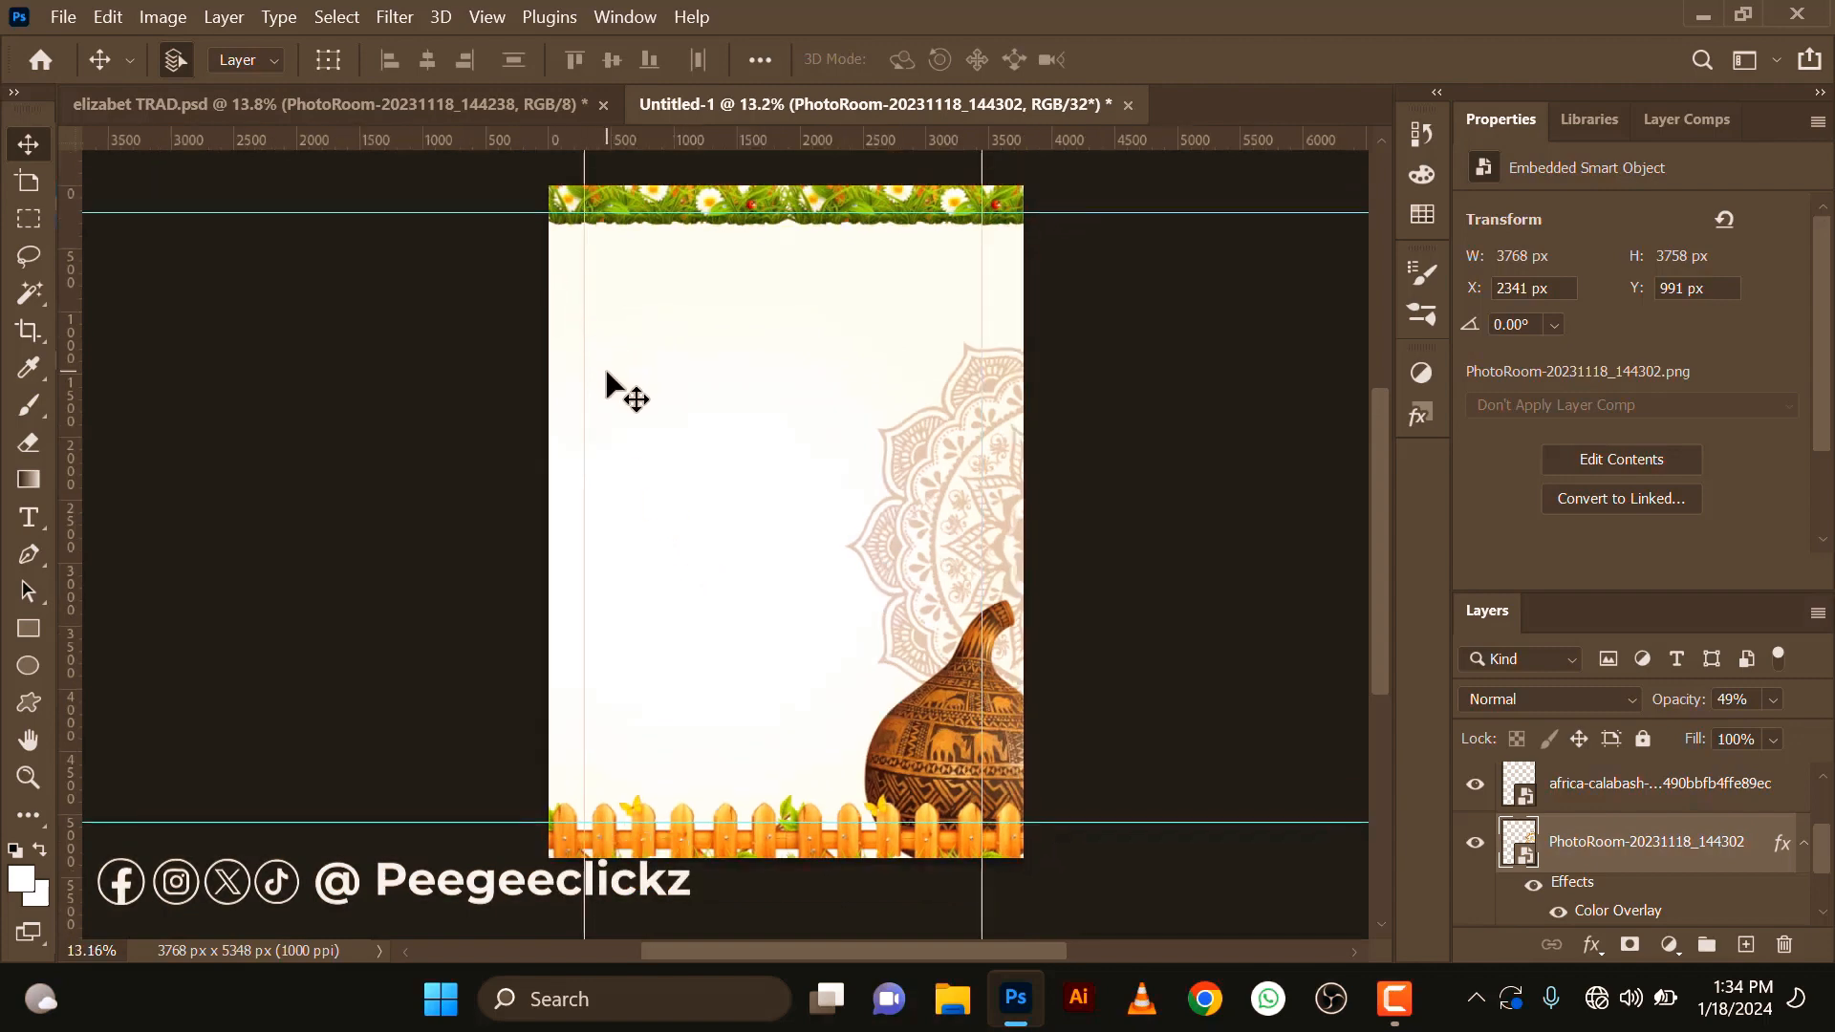
{"action": "scroll", "coordinate": [674, 349], "scroll_direction": "up", "scroll_amount": 1}
{"action": "scroll", "coordinate": [678, 430], "scroll_direction": "down", "scroll_amount": 2}
{"action": "scroll", "coordinate": [672, 493], "scroll_direction": "up", "scroll_amount": 1}
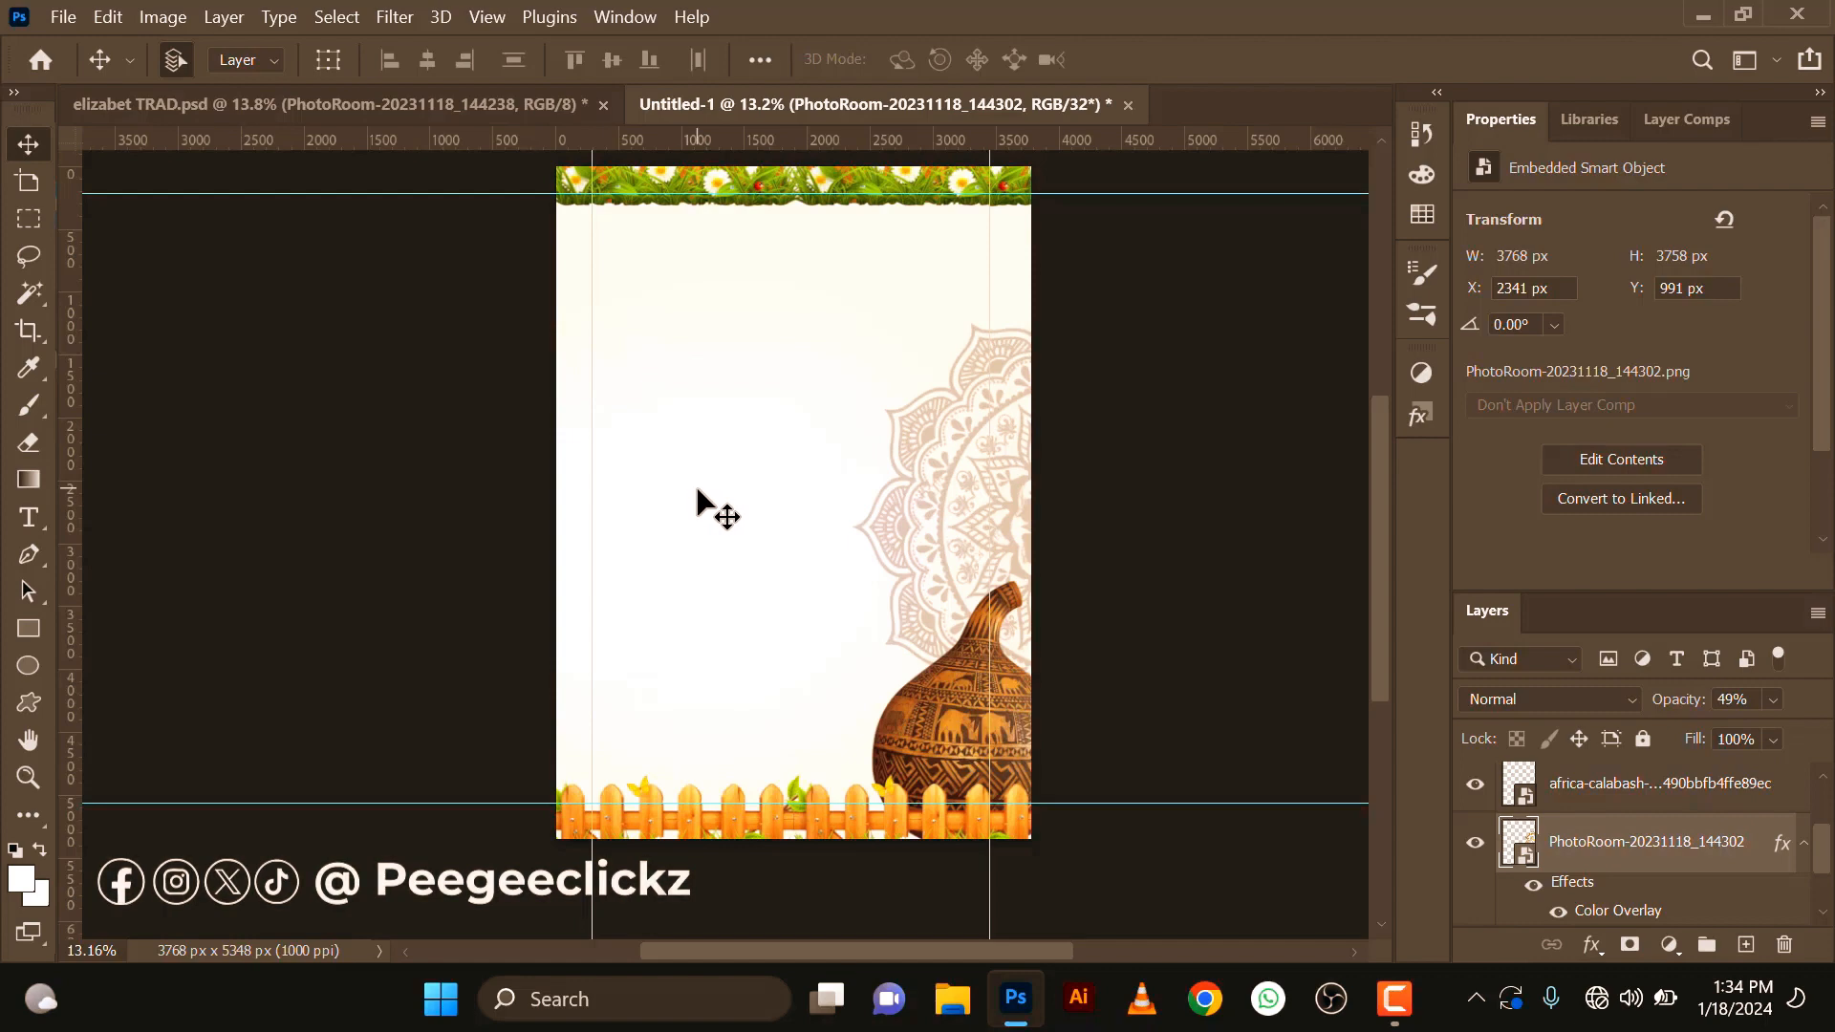
{"action": "scroll", "coordinate": [703, 402], "scroll_direction": "down", "scroll_amount": 2}
{"action": "scroll", "coordinate": [702, 402], "scroll_direction": "up", "scroll_amount": 1}
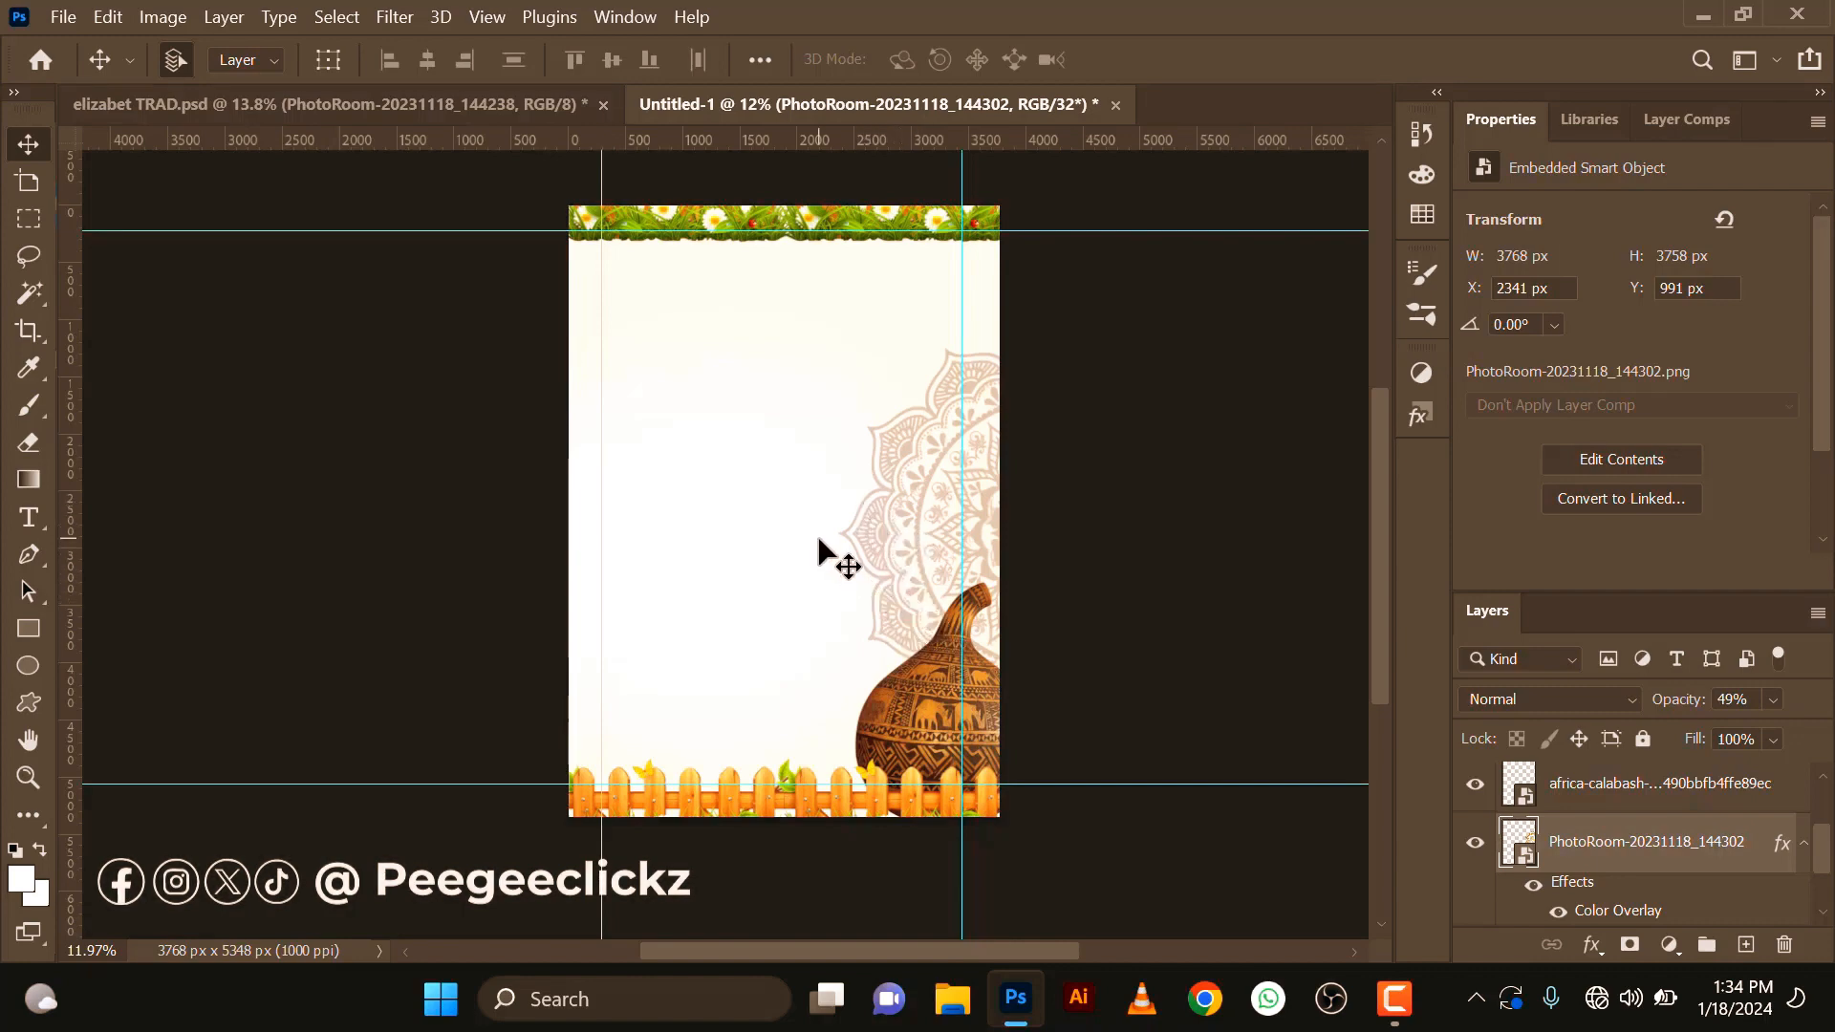
In the finished elizabet TRAD.psd design, examine the layer stack from the SPECIAL INVITATION text down to the blurred background to locate the wording layers.
{"action": "left_click", "coordinate": [330, 100]}
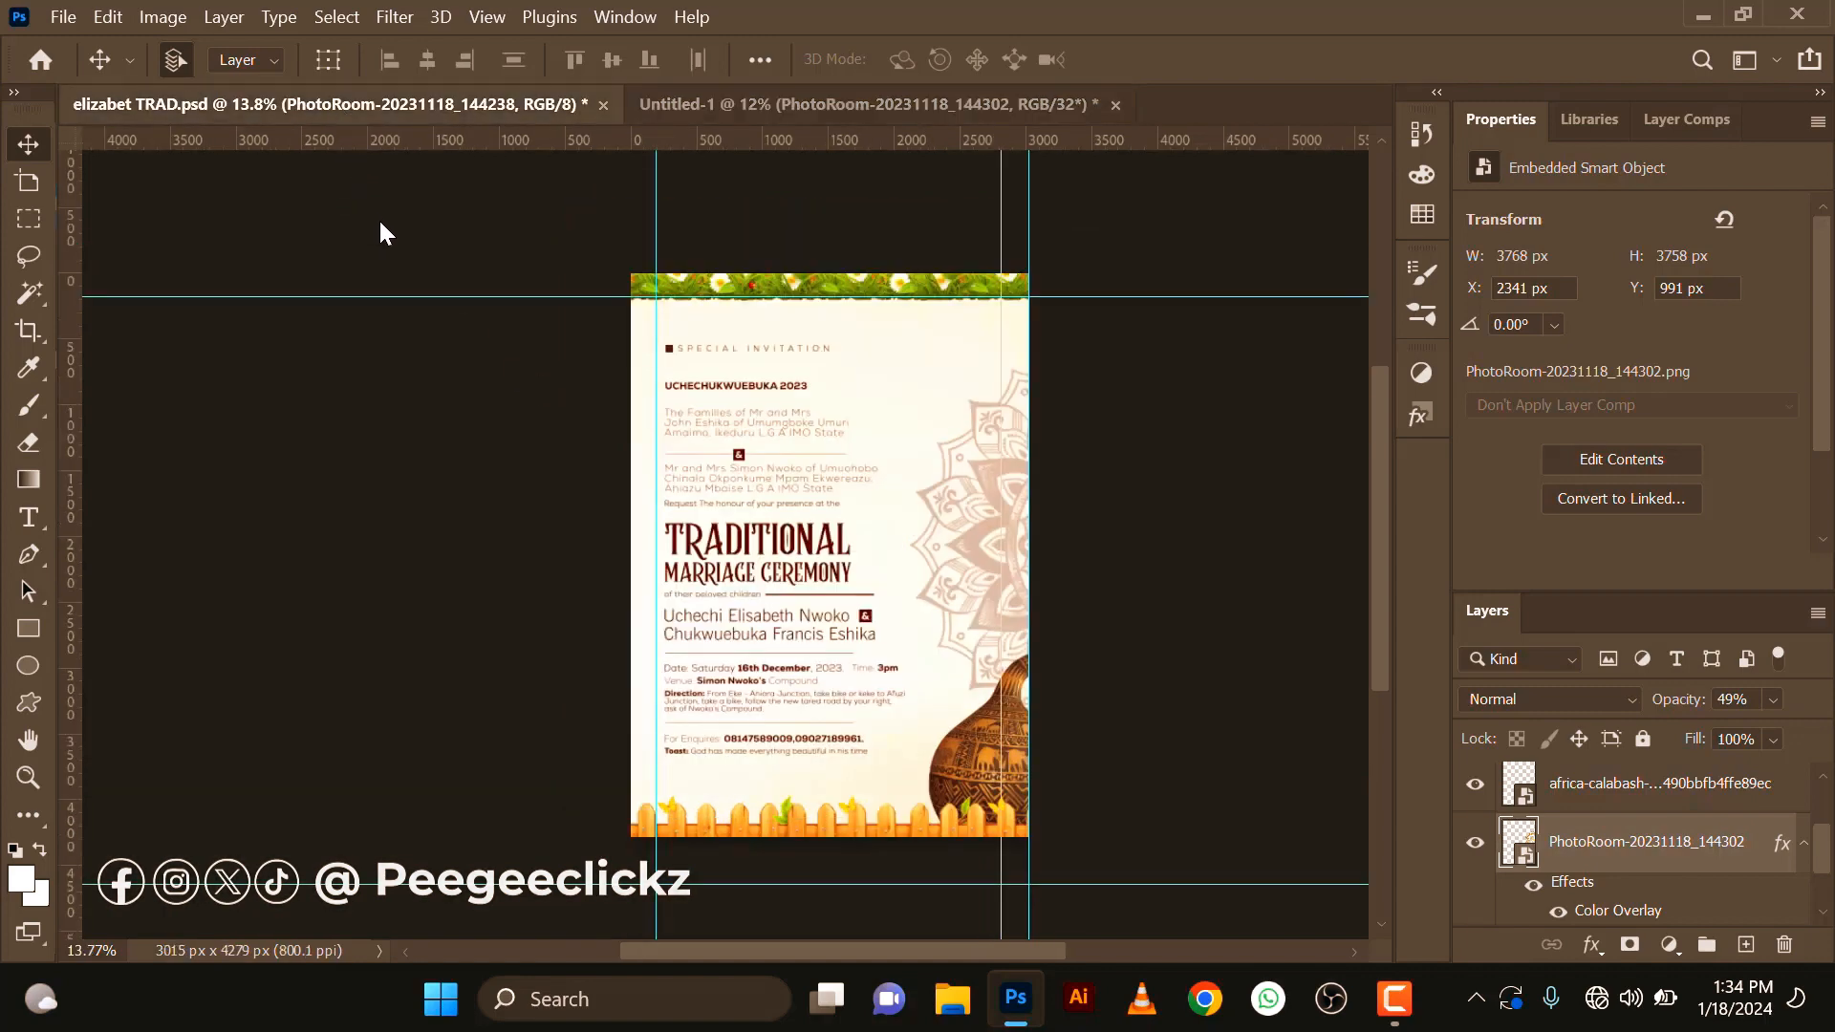
{"action": "left_click", "coordinate": [750, 722]}
{"action": "scroll", "coordinate": [736, 712], "scroll_direction": "up", "scroll_amount": 1}
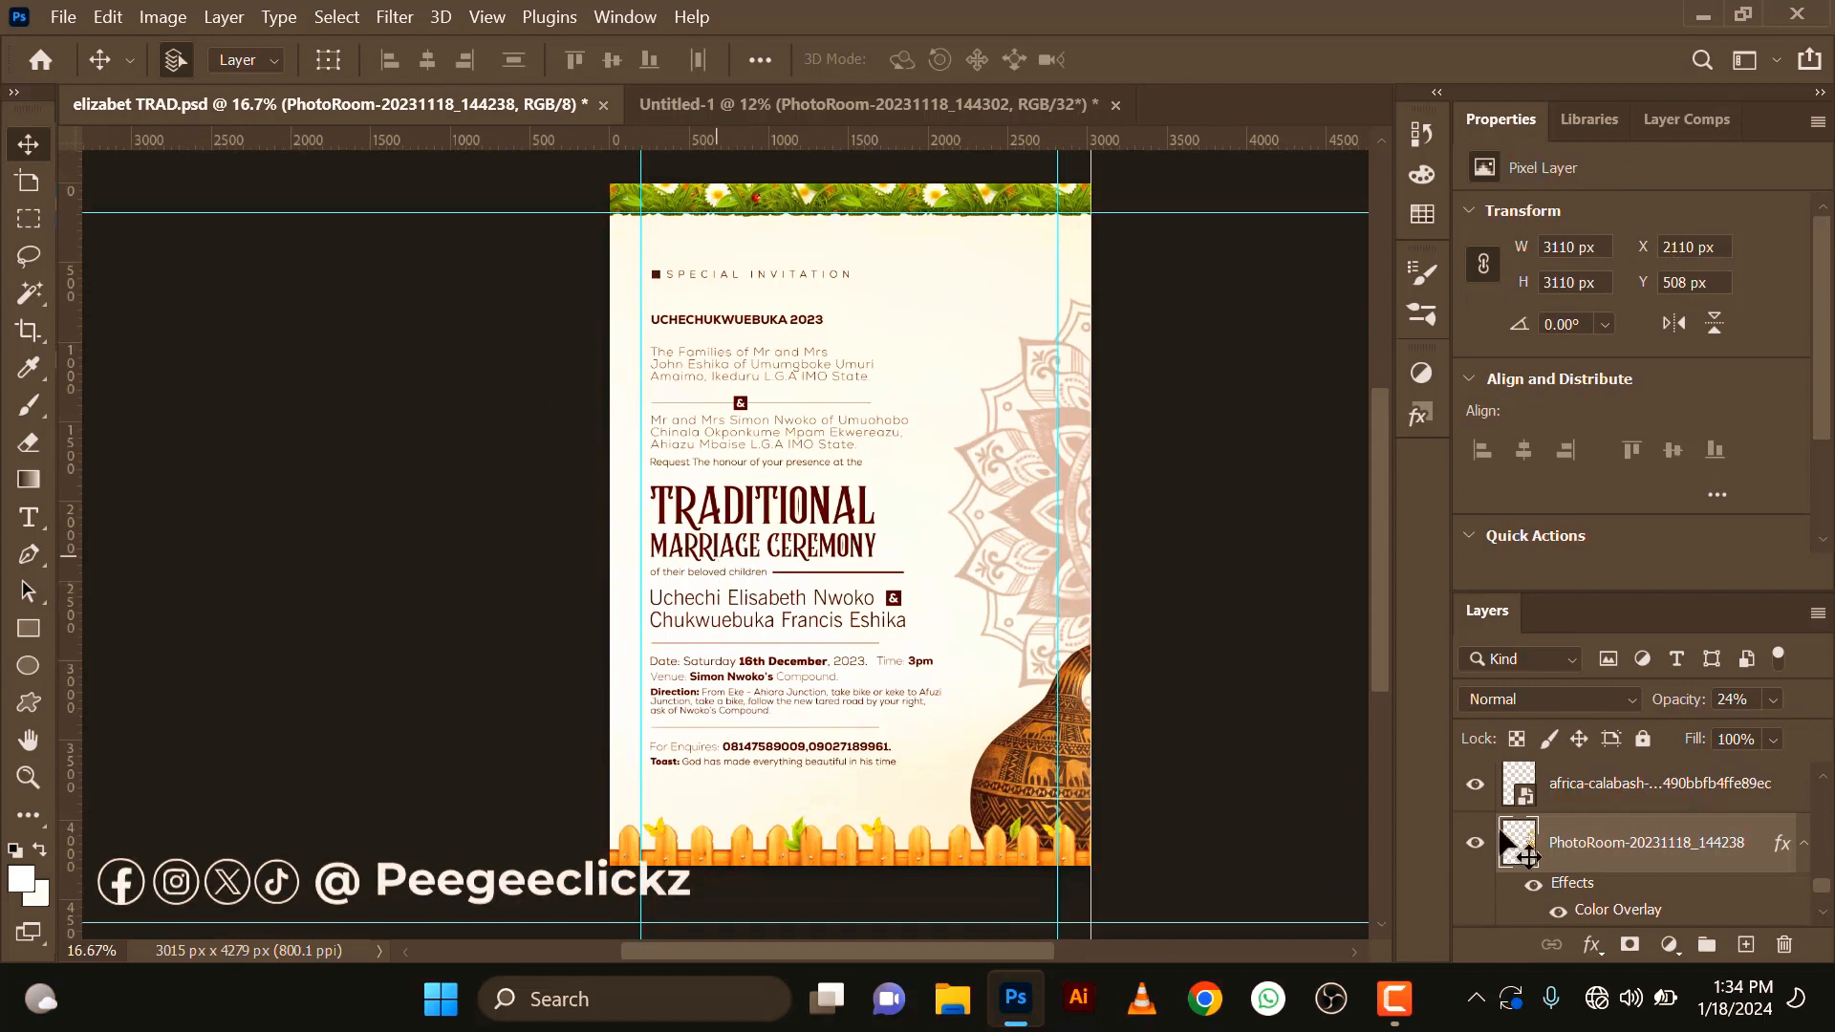
{"action": "left_click", "coordinate": [776, 266]}
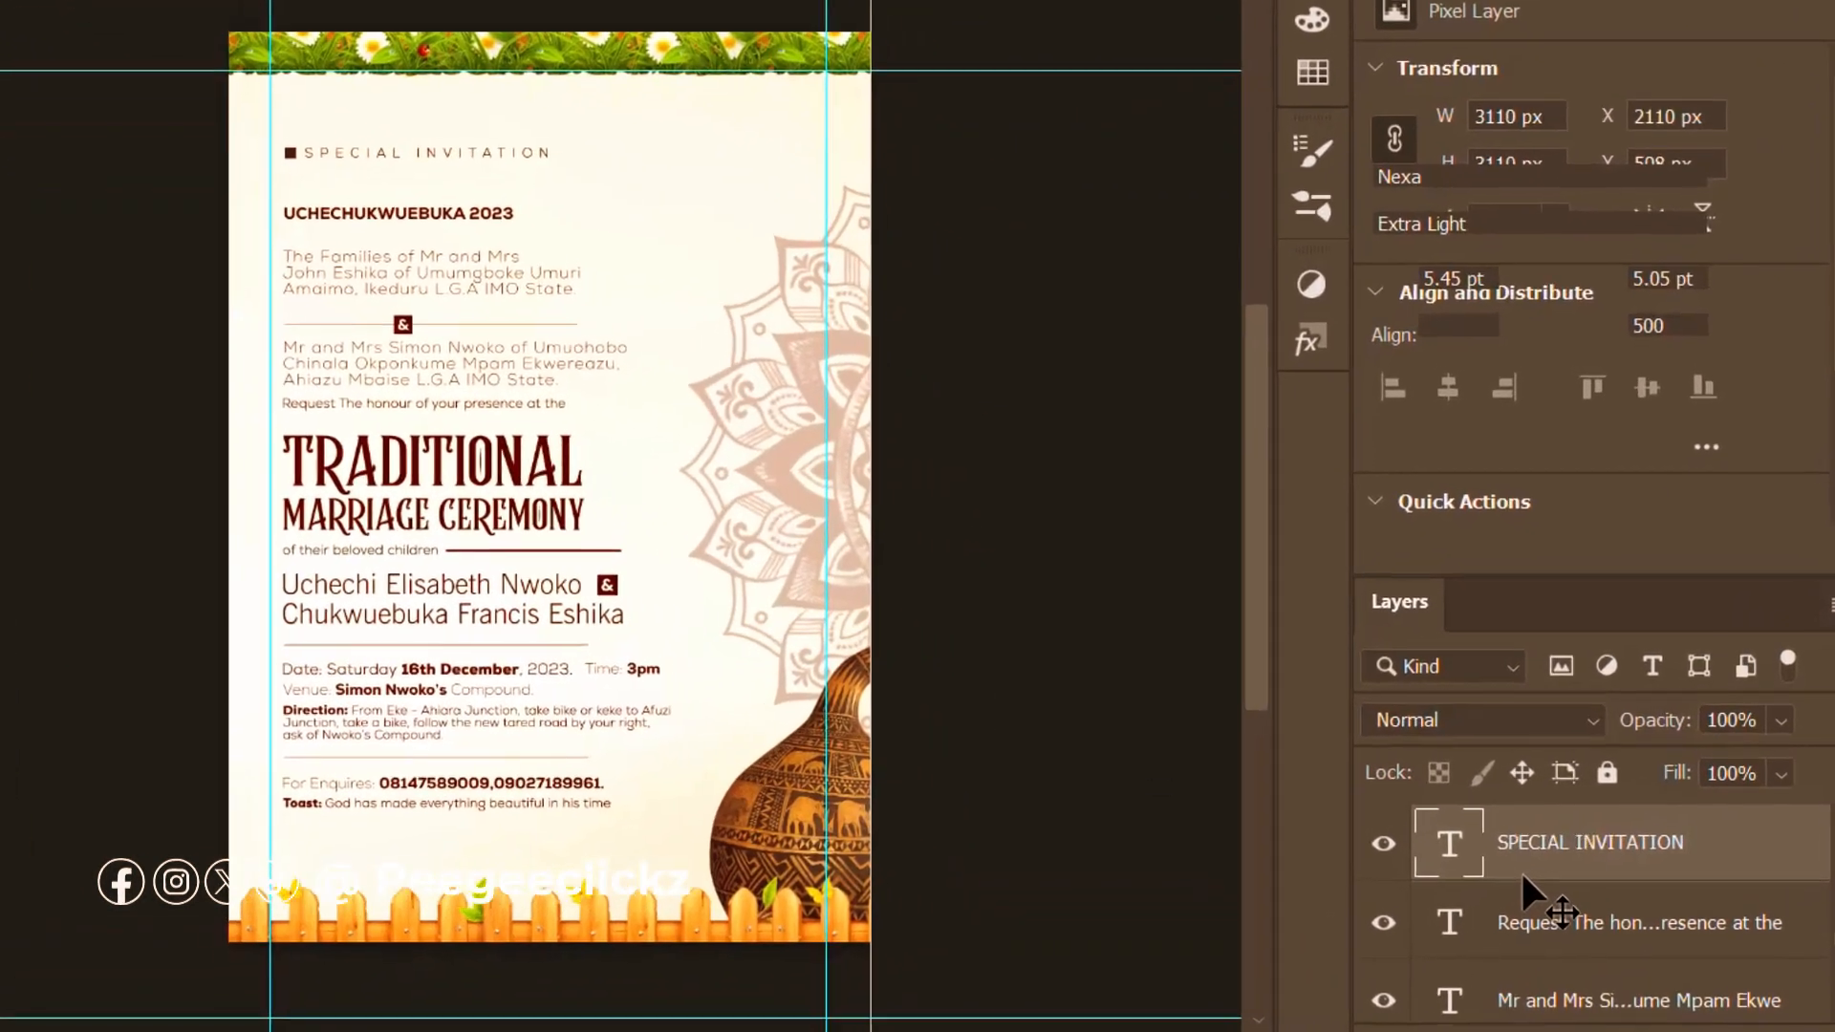
{"action": "scroll", "coordinate": [1574, 825], "scroll_direction": "up", "scroll_amount": 4}
{"action": "scroll", "coordinate": [1573, 825], "scroll_direction": "down", "scroll_amount": 3}
{"action": "scroll", "coordinate": [1520, 903], "scroll_direction": "down", "scroll_amount": 6}
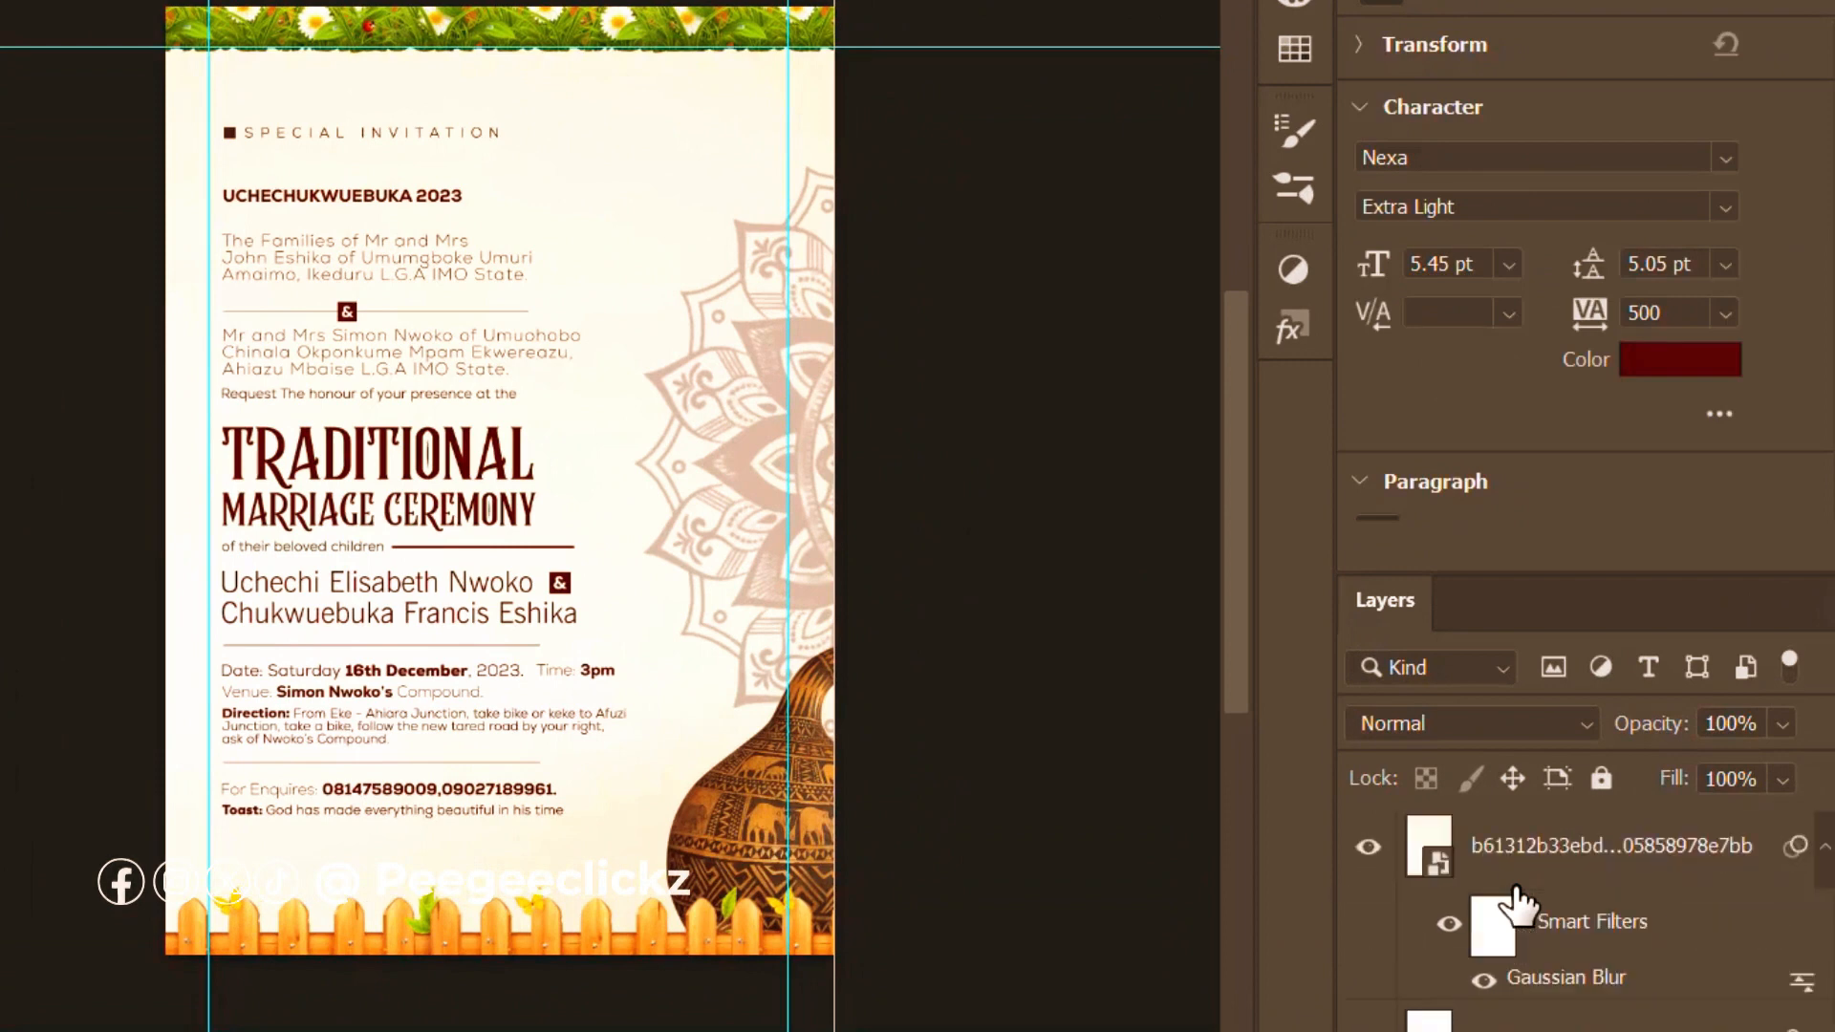
{"action": "scroll", "coordinate": [1520, 904], "scroll_direction": "up", "scroll_amount": 6}
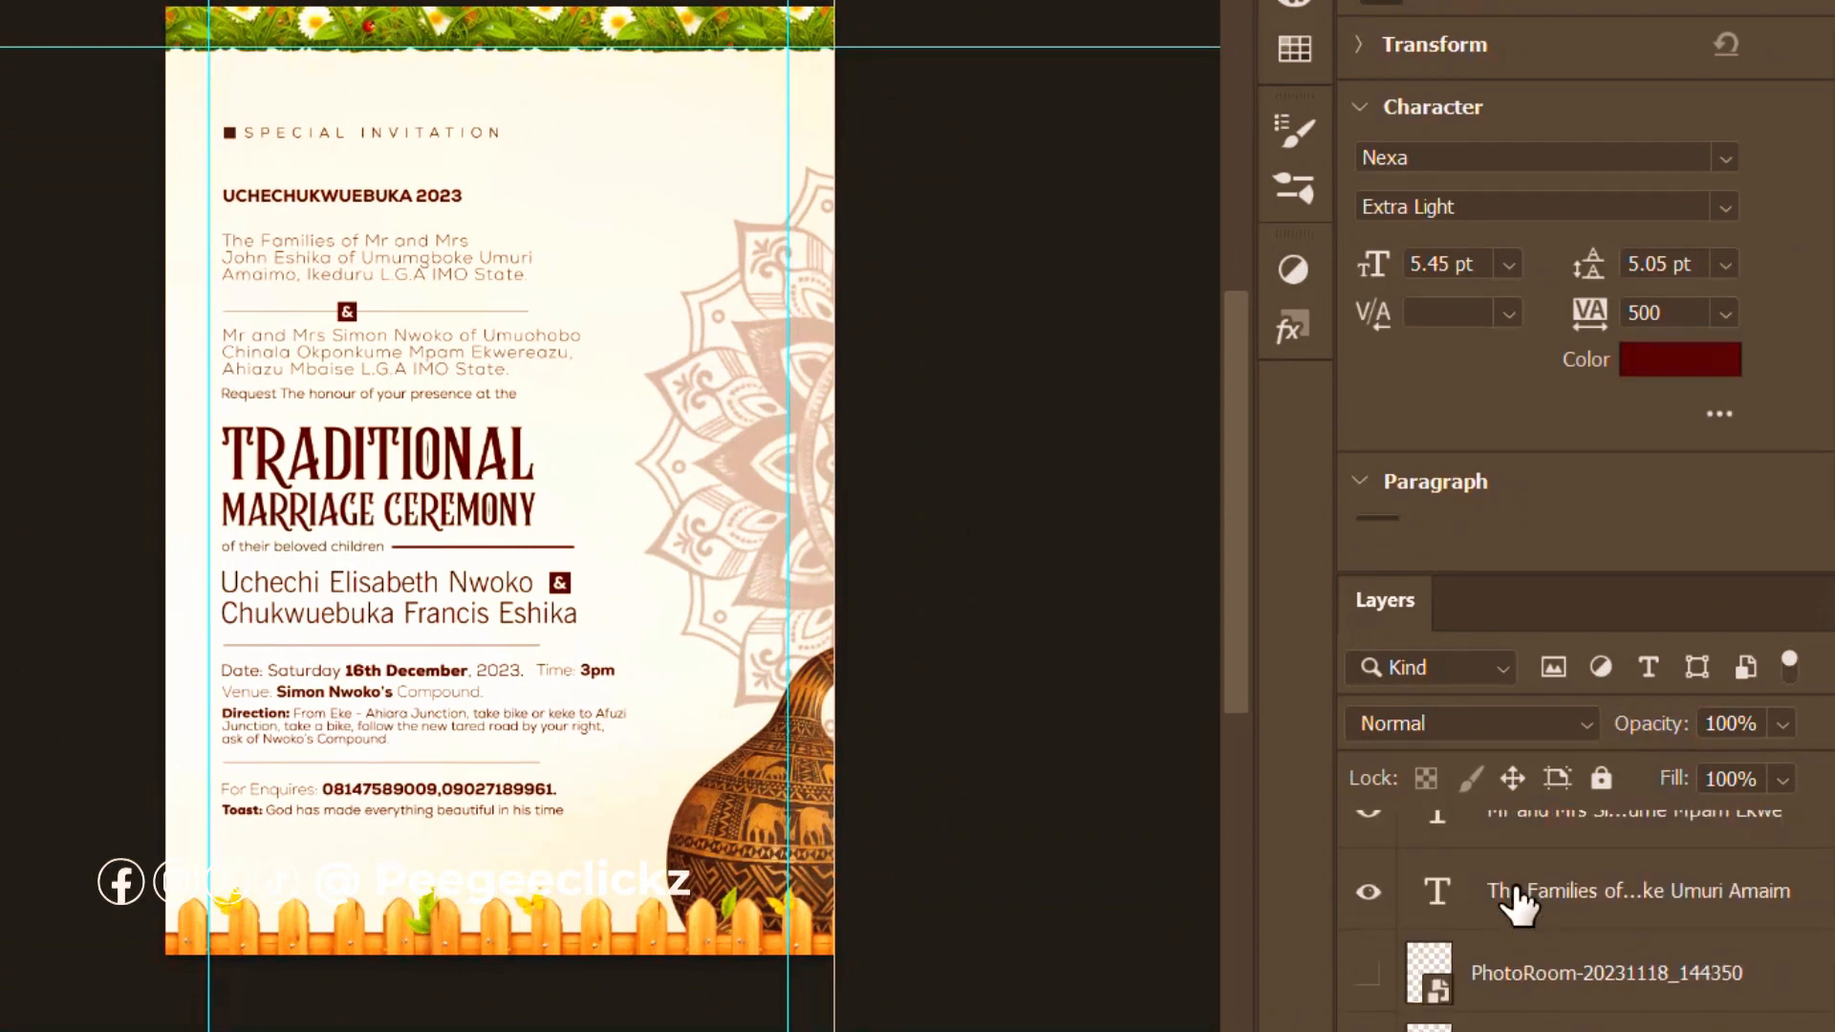
{"action": "scroll", "coordinate": [1520, 903], "scroll_direction": "down", "scroll_amount": 2}
{"action": "scroll", "coordinate": [1518, 903], "scroll_direction": "down", "scroll_amount": 2}
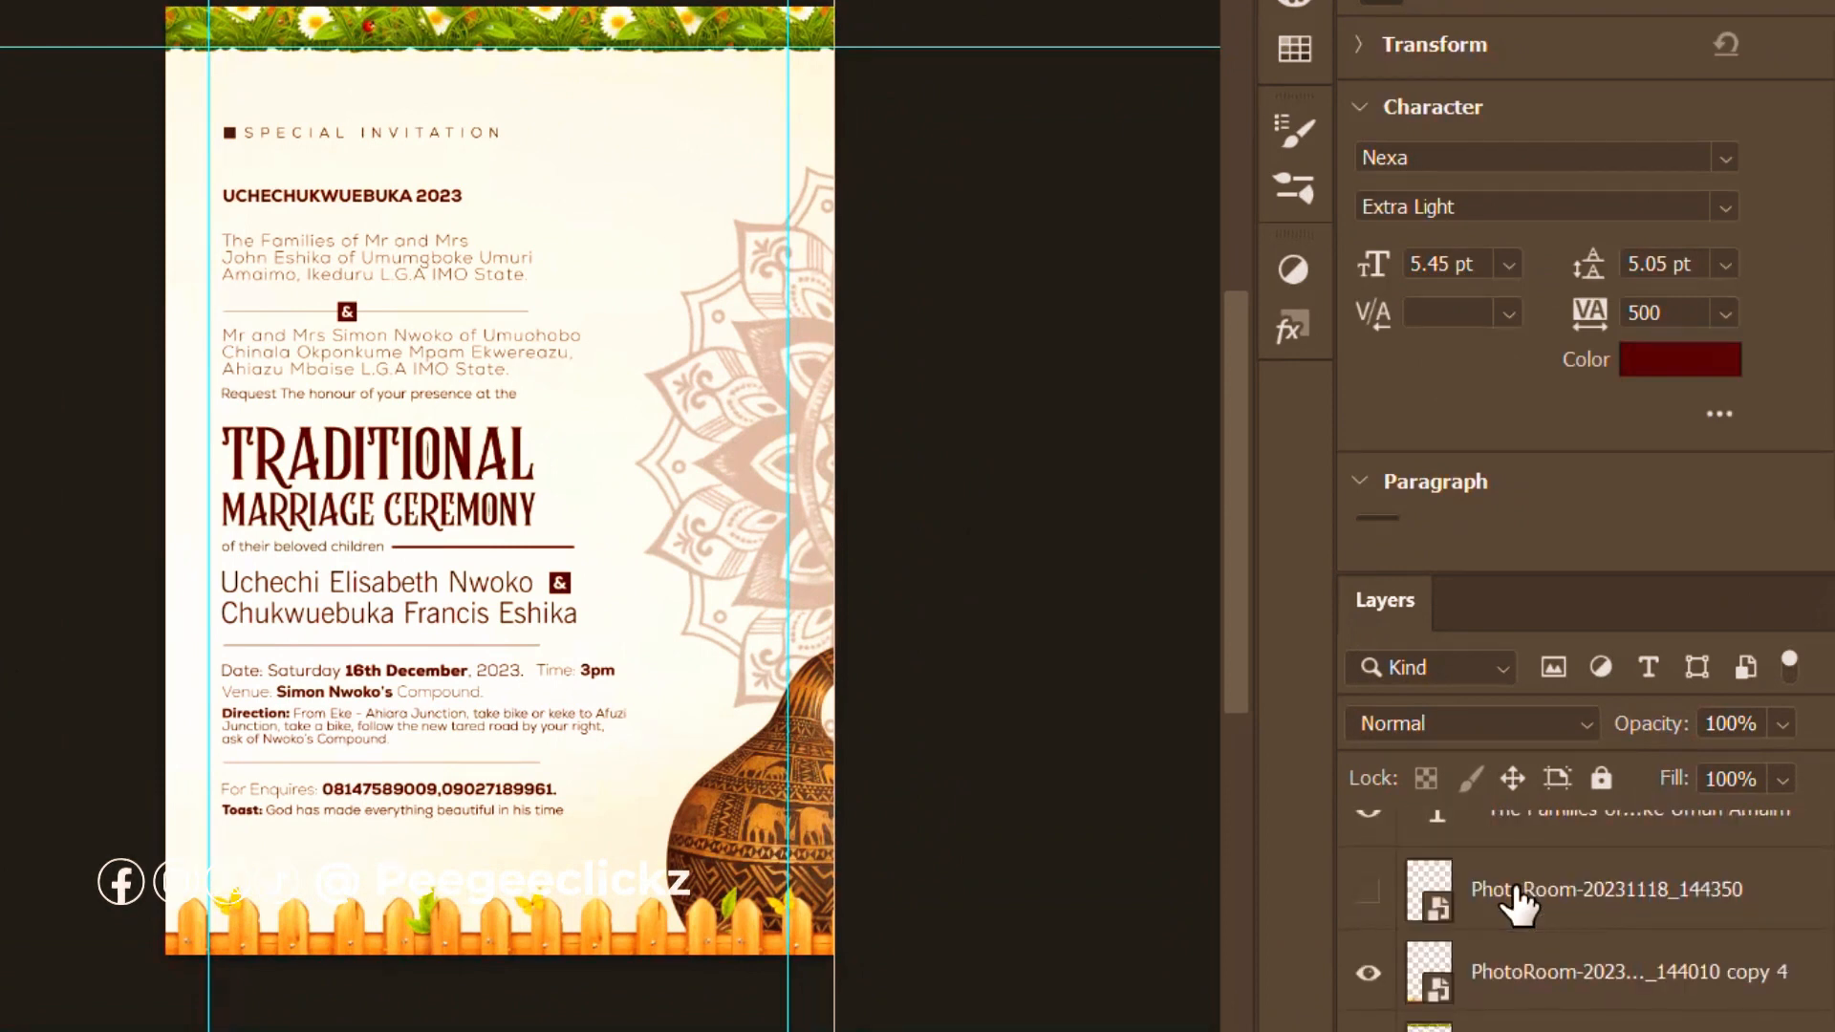
{"action": "scroll", "coordinate": [1520, 904], "scroll_direction": "up", "scroll_amount": 1}
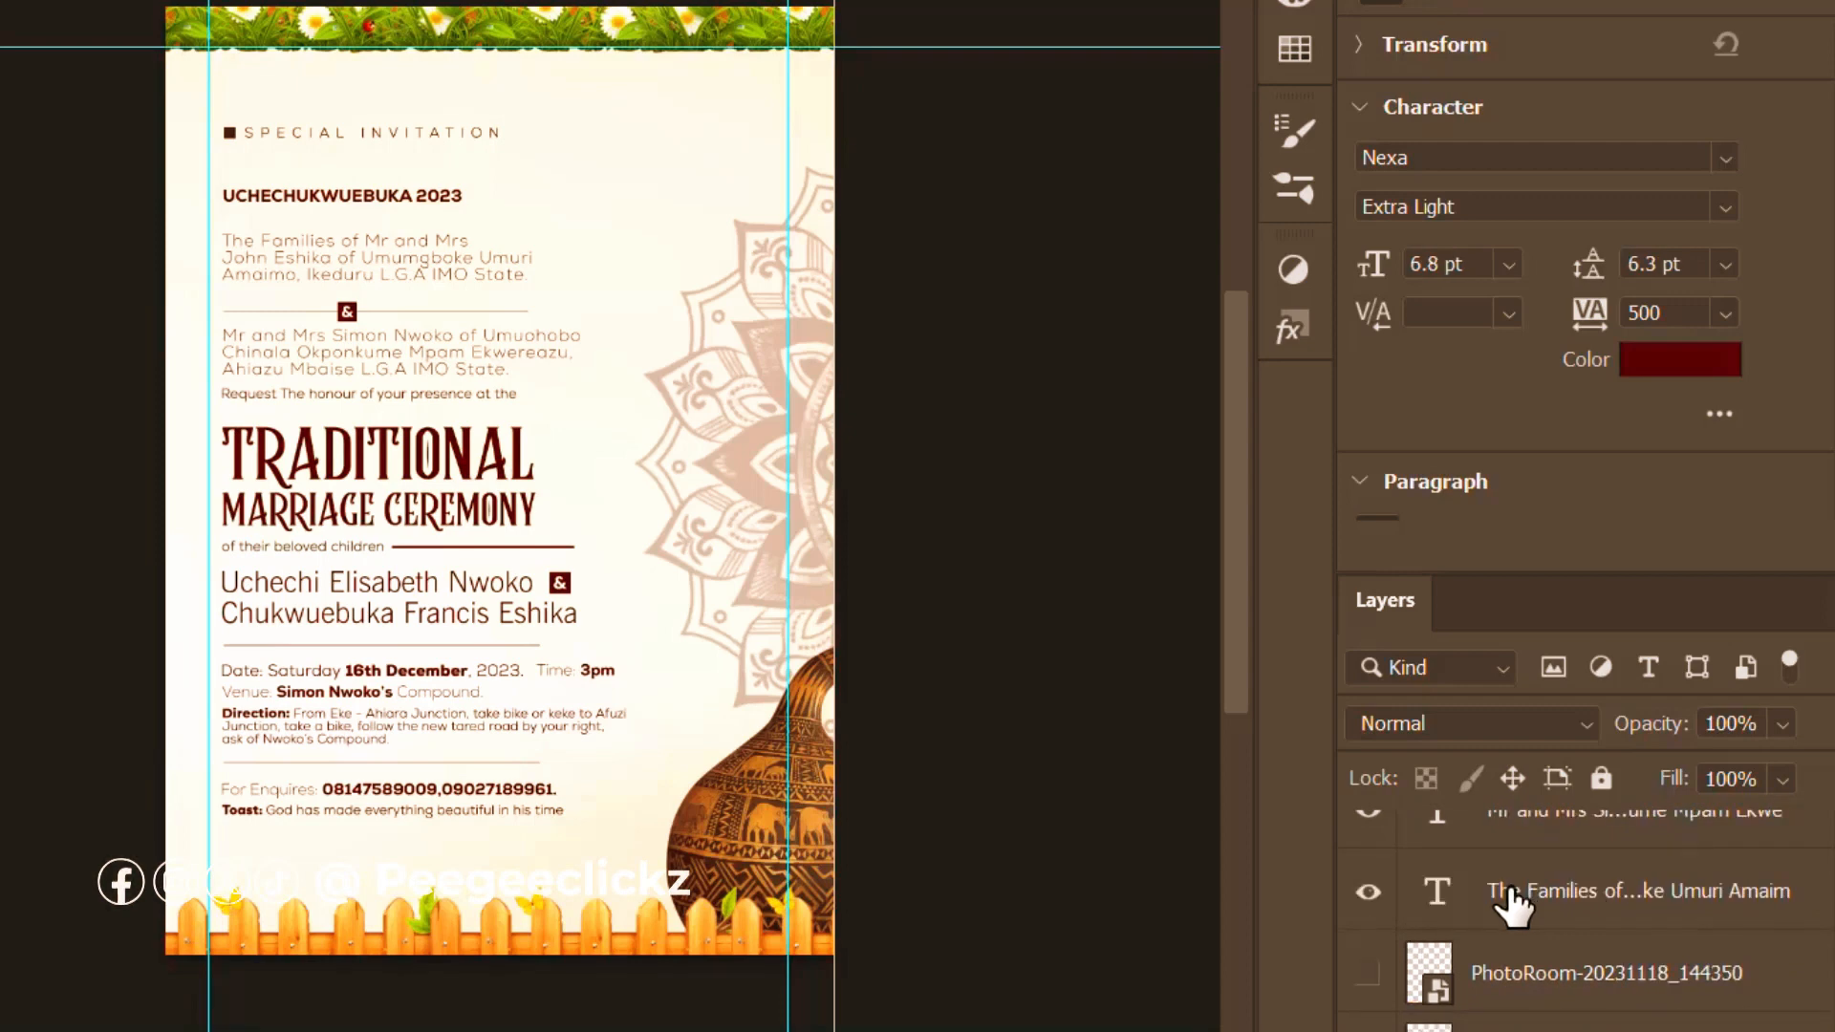
Copy all the text, ampersand and divider line layers from elizabet TRAD.psd into Untitled-1, accepting the bit-depth and colour-profile conversion.
{"action": "left_click", "coordinate": [1509, 903]}
{"action": "scroll", "coordinate": [1508, 903], "scroll_direction": "up", "scroll_amount": 10}
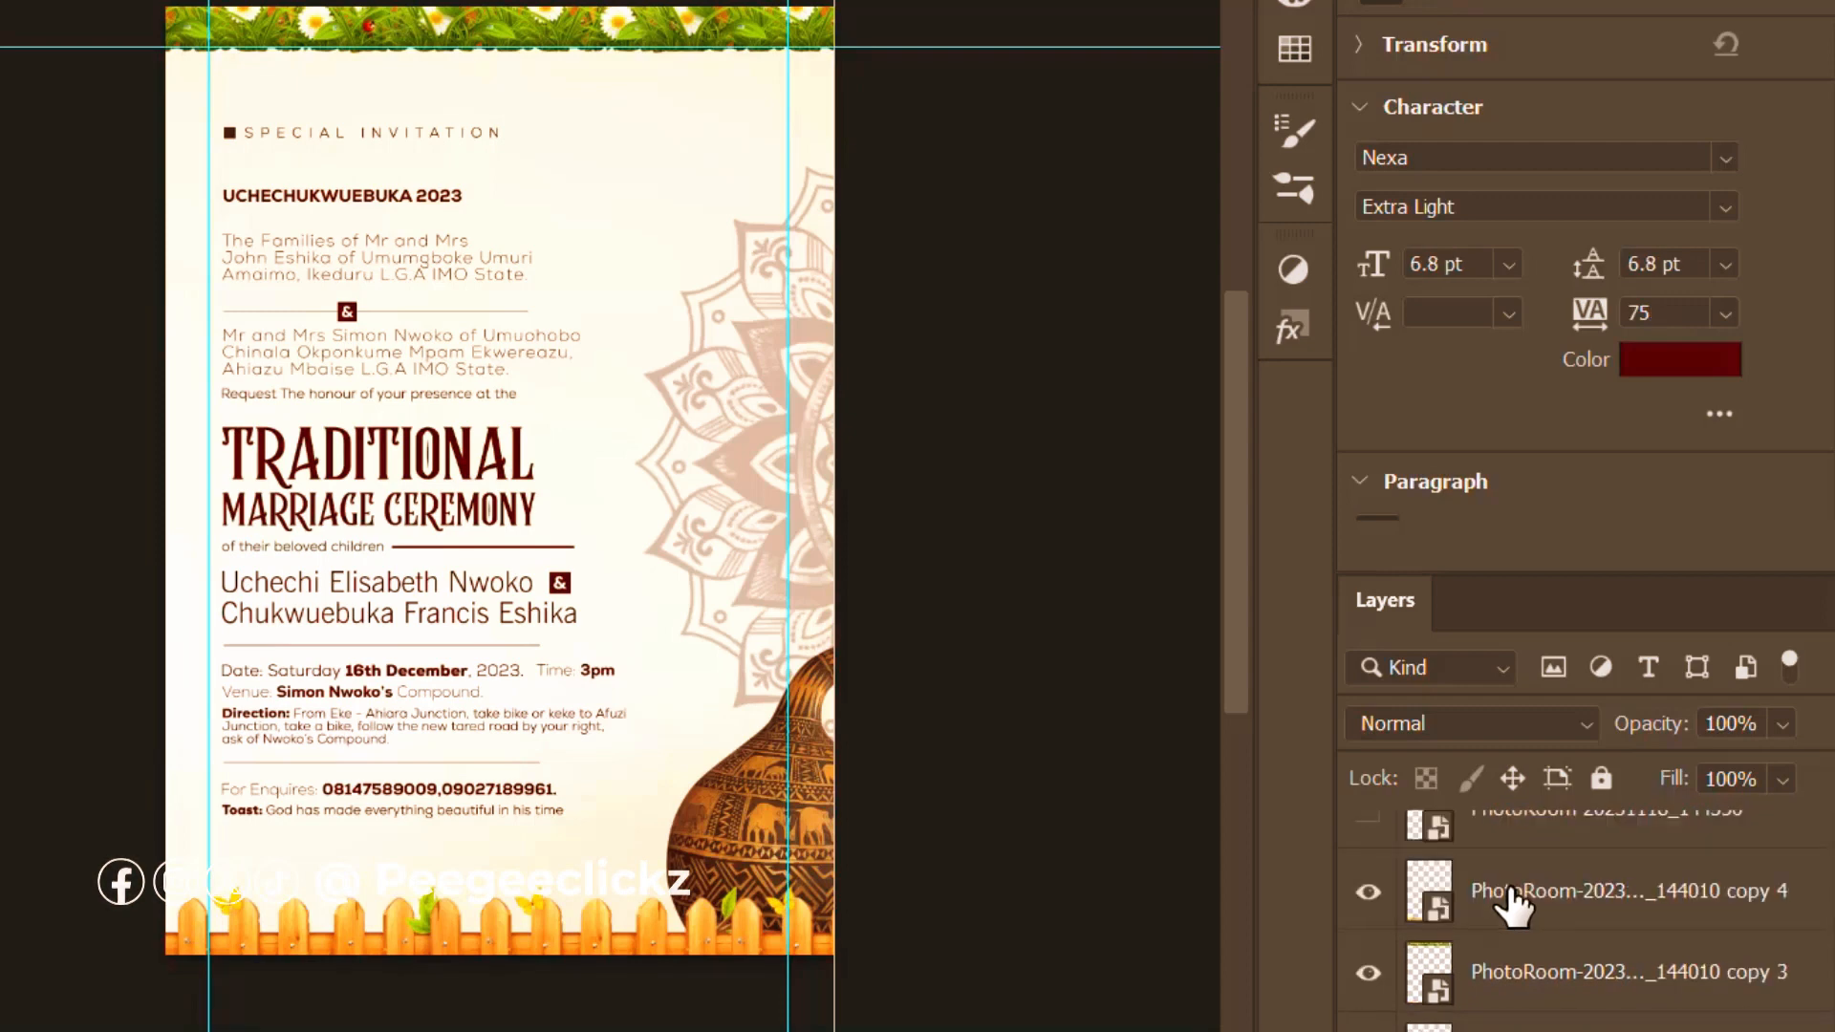
{"action": "scroll", "coordinate": [1510, 903], "scroll_direction": "up", "scroll_amount": 10}
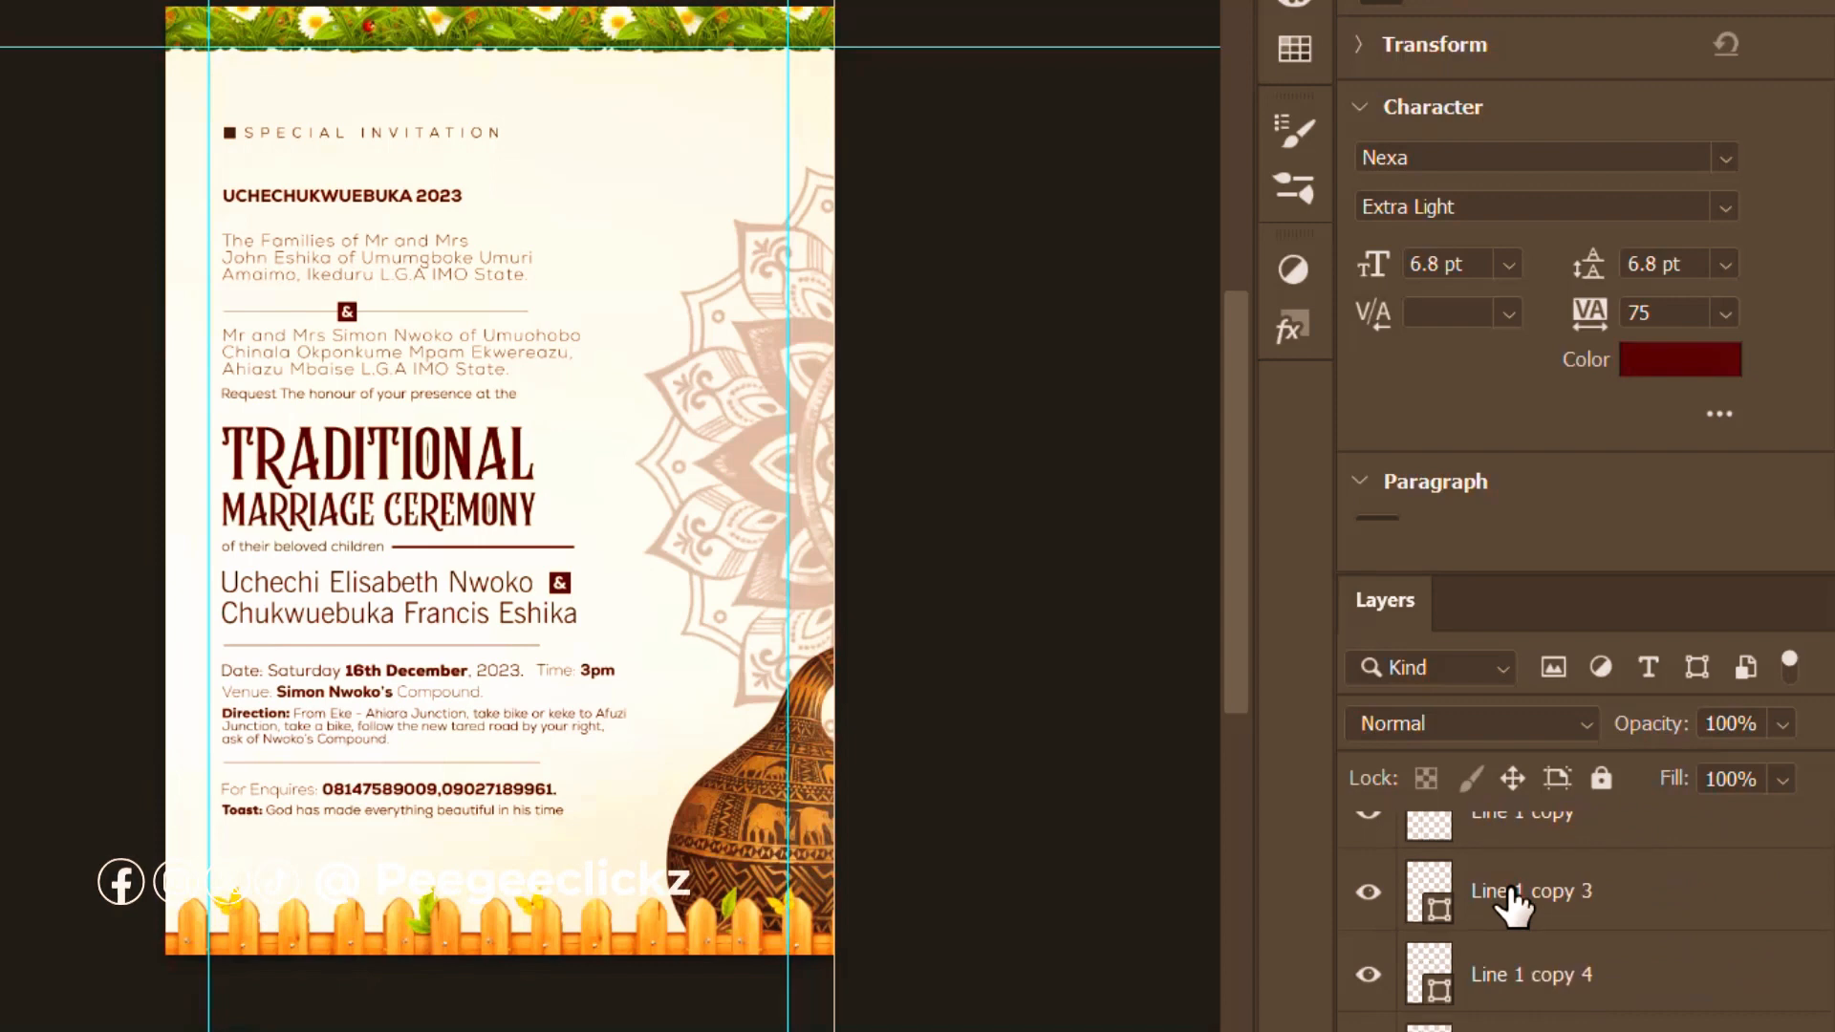
{"action": "scroll", "coordinate": [1510, 903], "scroll_direction": "up", "scroll_amount": 2}
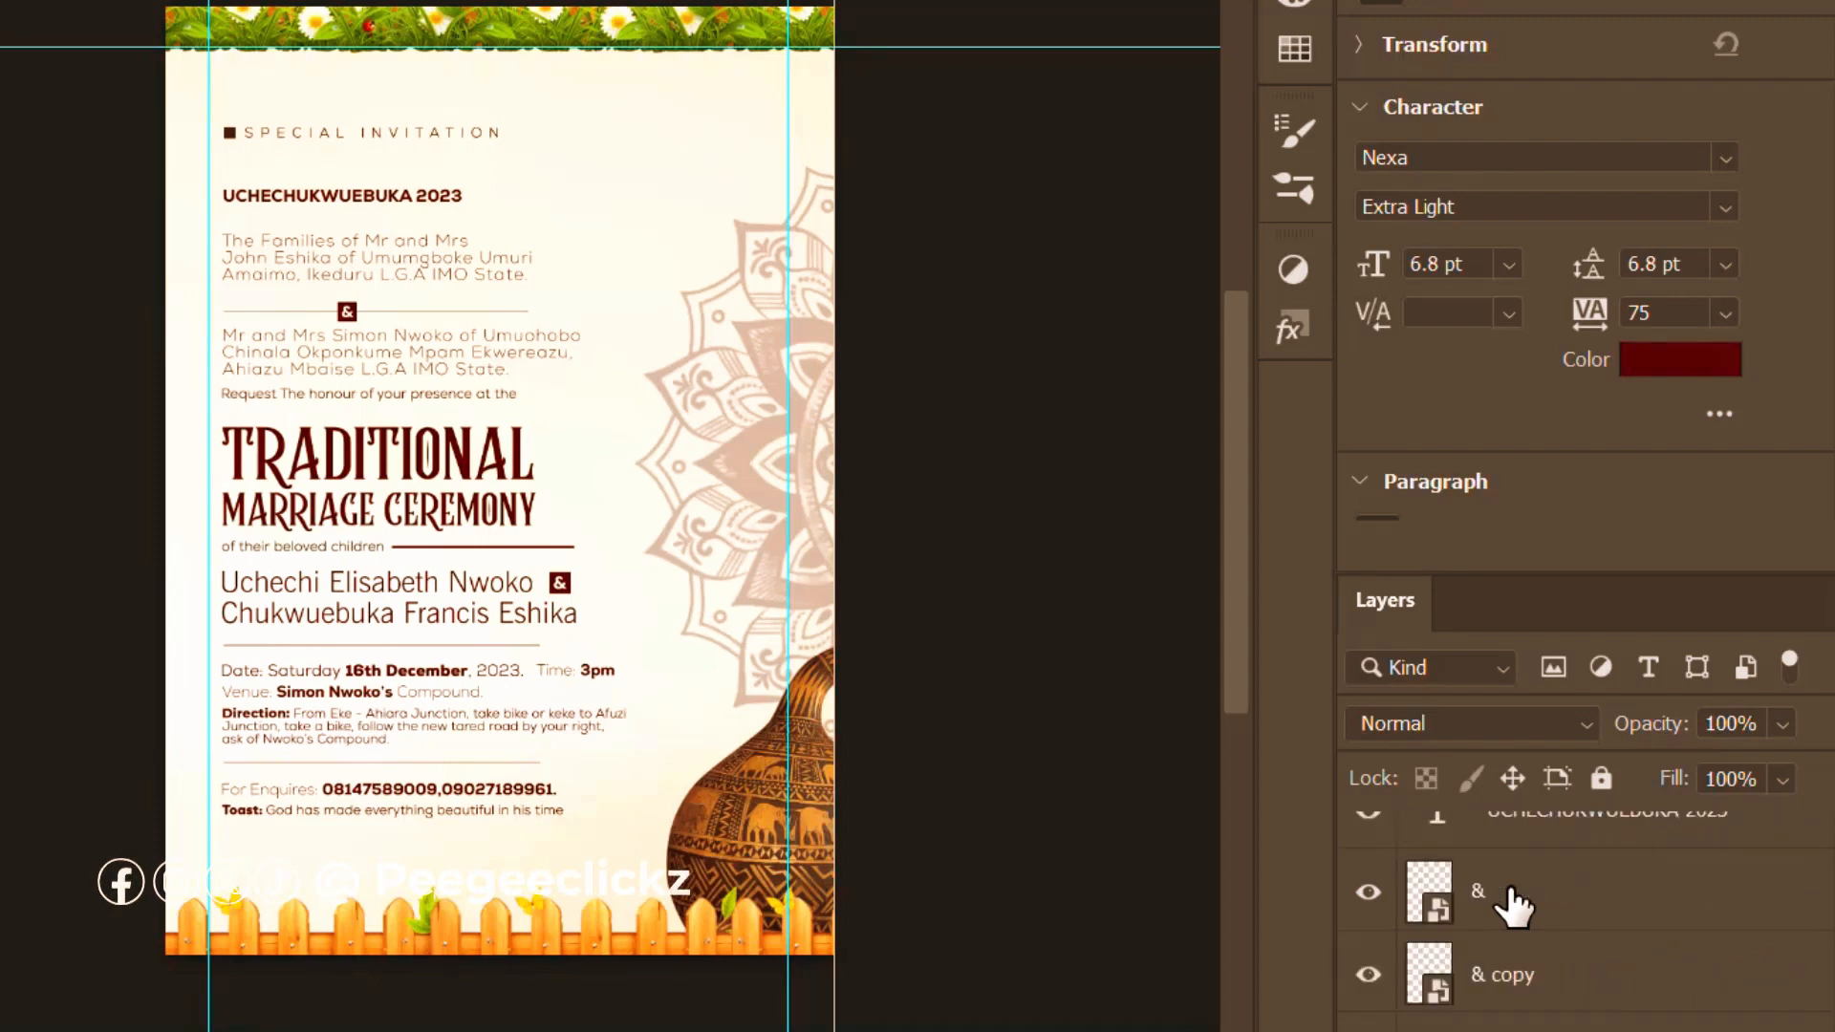
{"action": "scroll", "coordinate": [1513, 908], "scroll_direction": "up", "scroll_amount": 2}
{"action": "scroll", "coordinate": [1513, 908], "scroll_direction": "down", "scroll_amount": 2}
{"action": "scroll", "coordinate": [1510, 906], "scroll_direction": "up", "scroll_amount": 1}
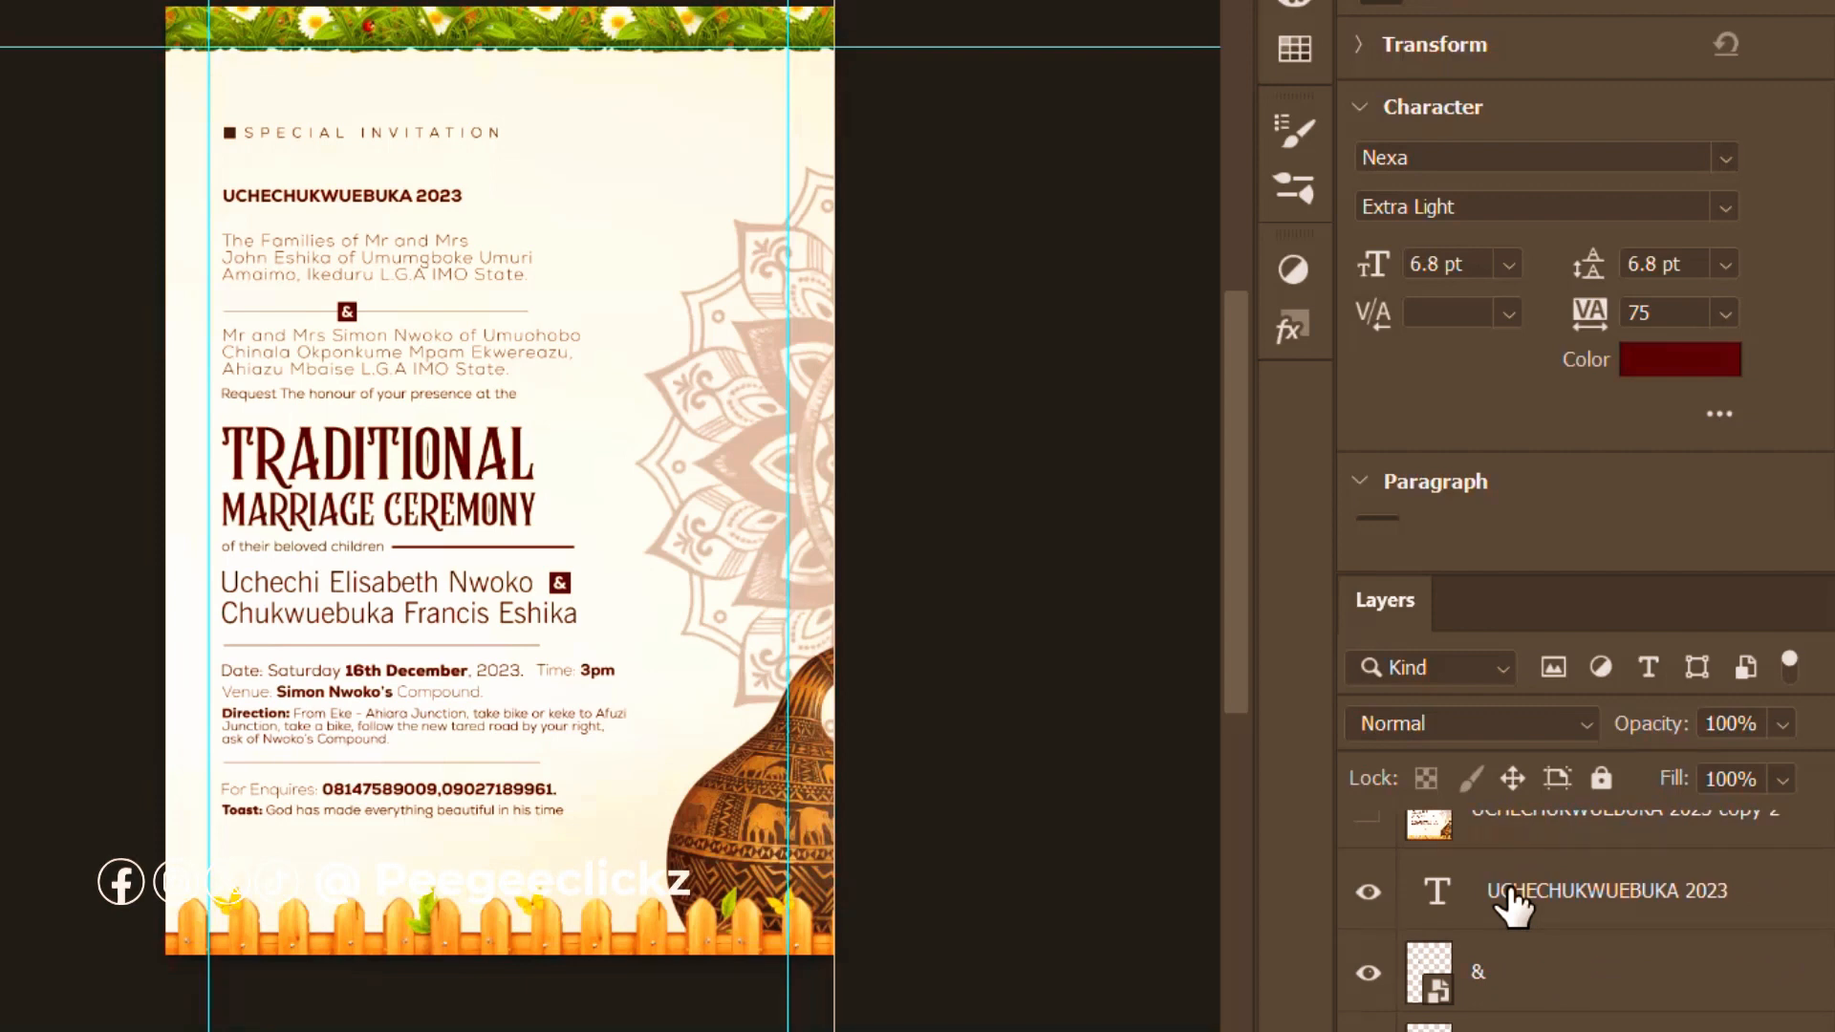
{"action": "left_click_drag", "start_coordinate": [1510, 906], "coordinate": [335, 244]}
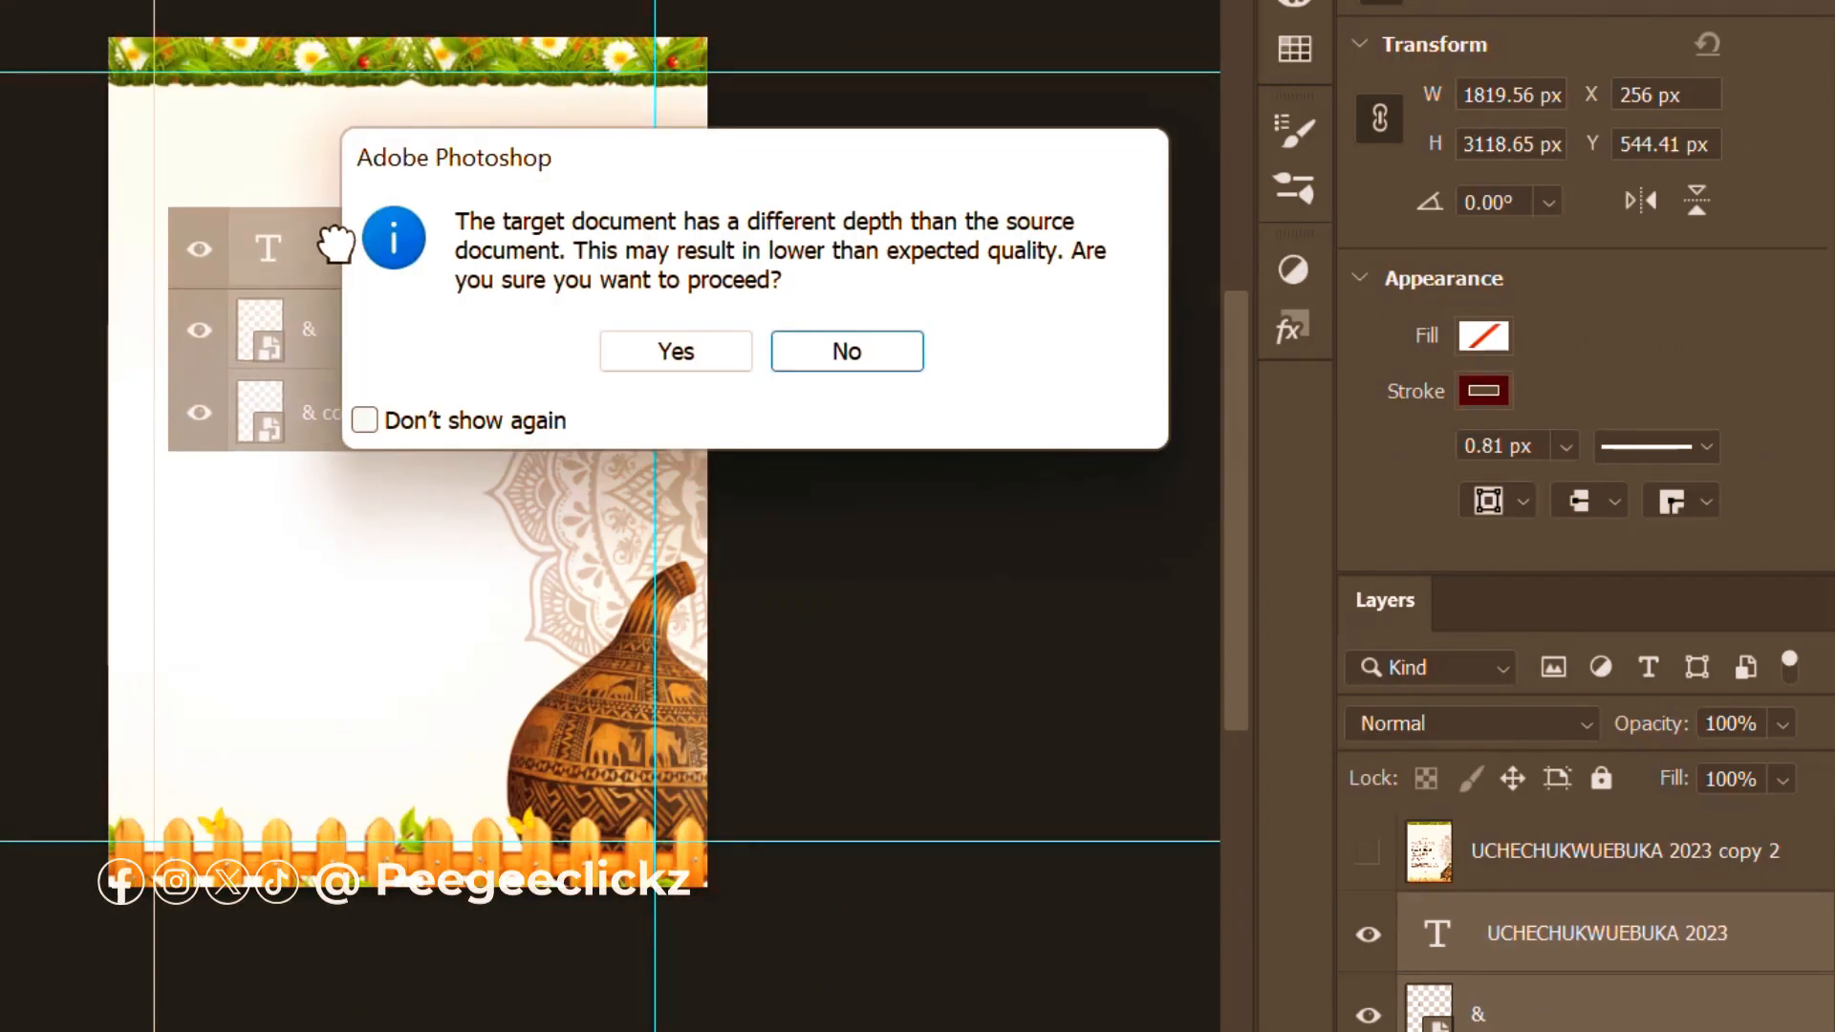
{"action": "left_click", "coordinate": [635, 355]}
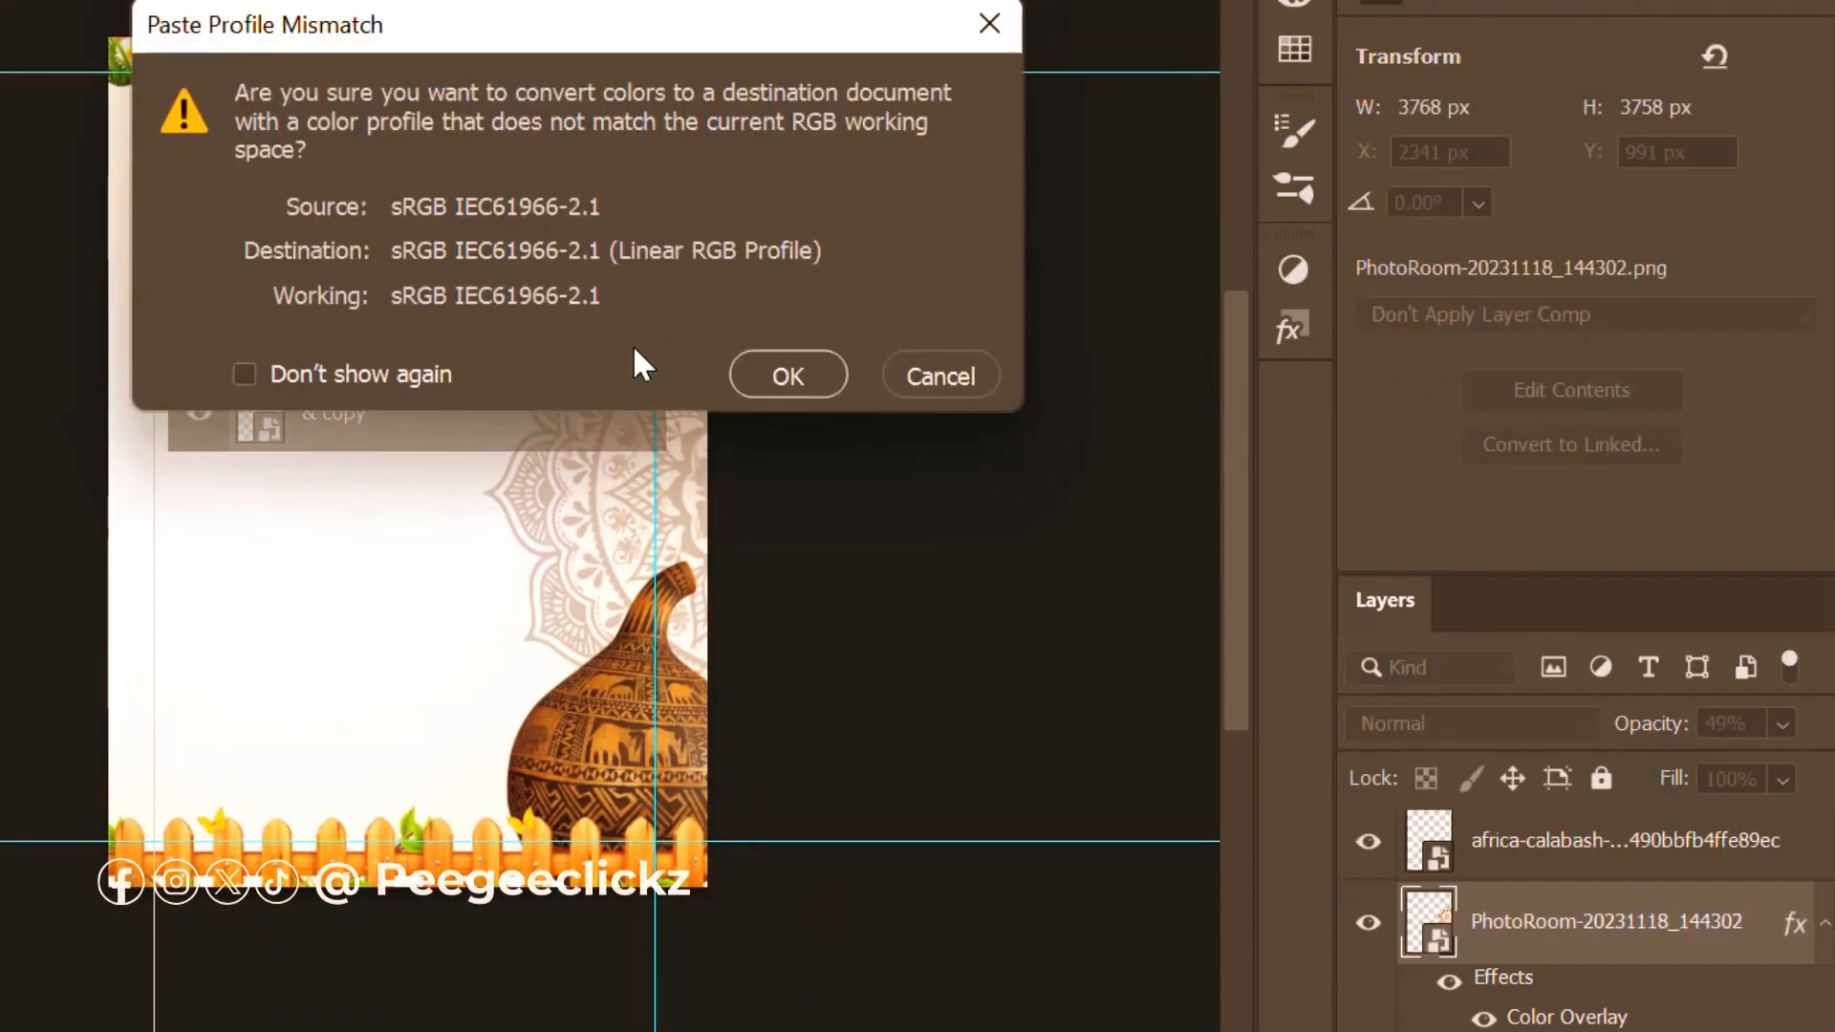
{"action": "left_click", "coordinate": [765, 376]}
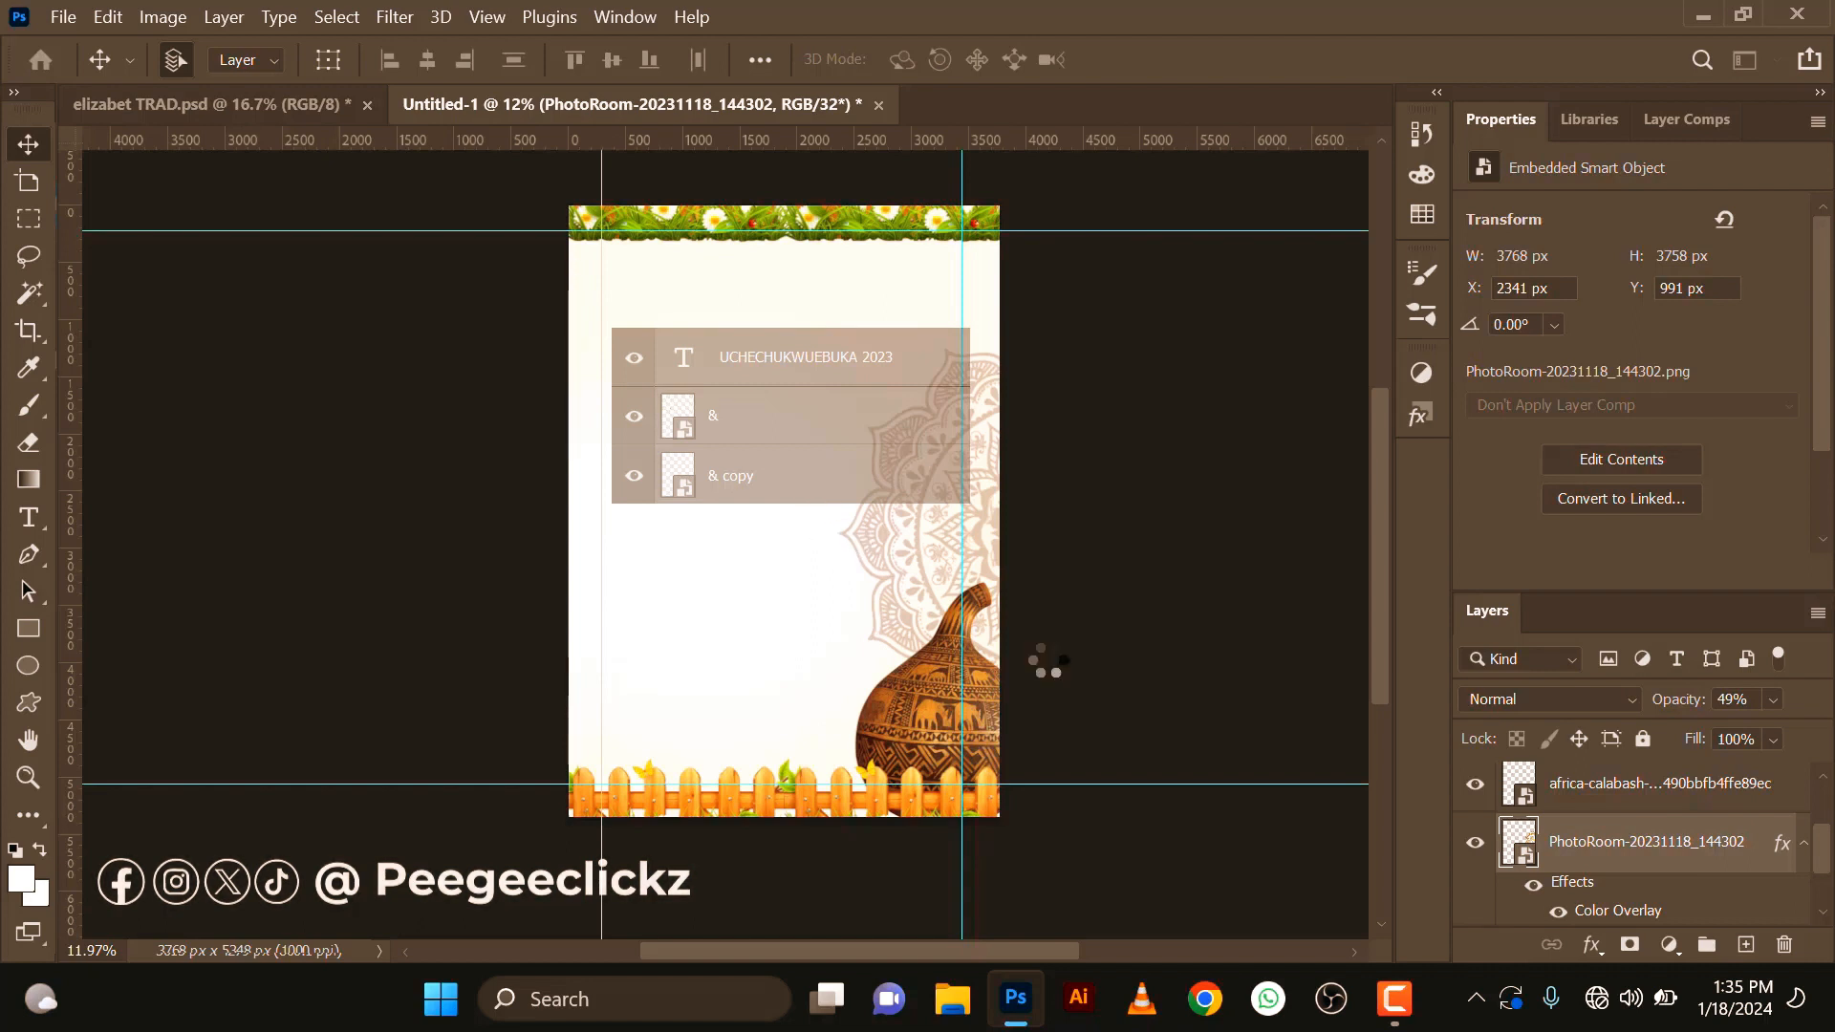
Move the invitation text block down into the blank area and scale it proportionally to 128.9%, with its left edge on the left margin guide.
{"action": "mouse_move", "coordinate": [1387, 998]}
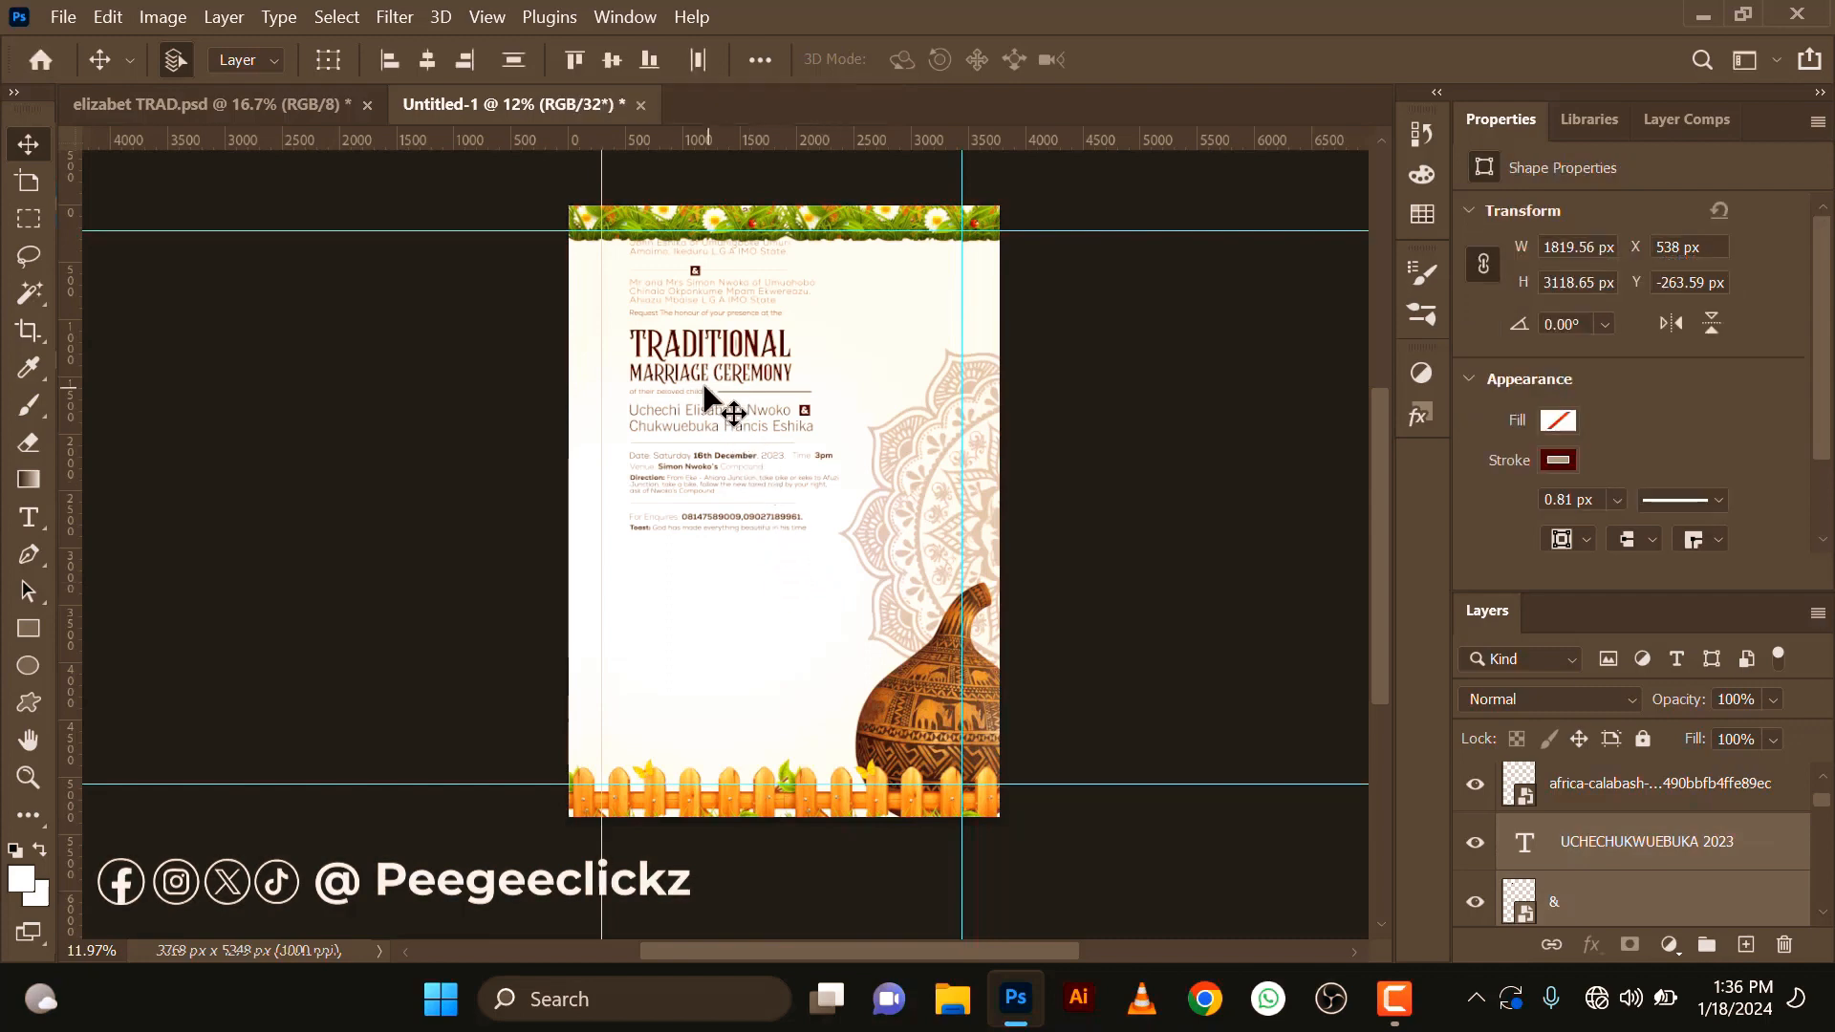
{"action": "left_click_drag", "start_coordinate": [701, 349], "coordinate": [682, 462]}
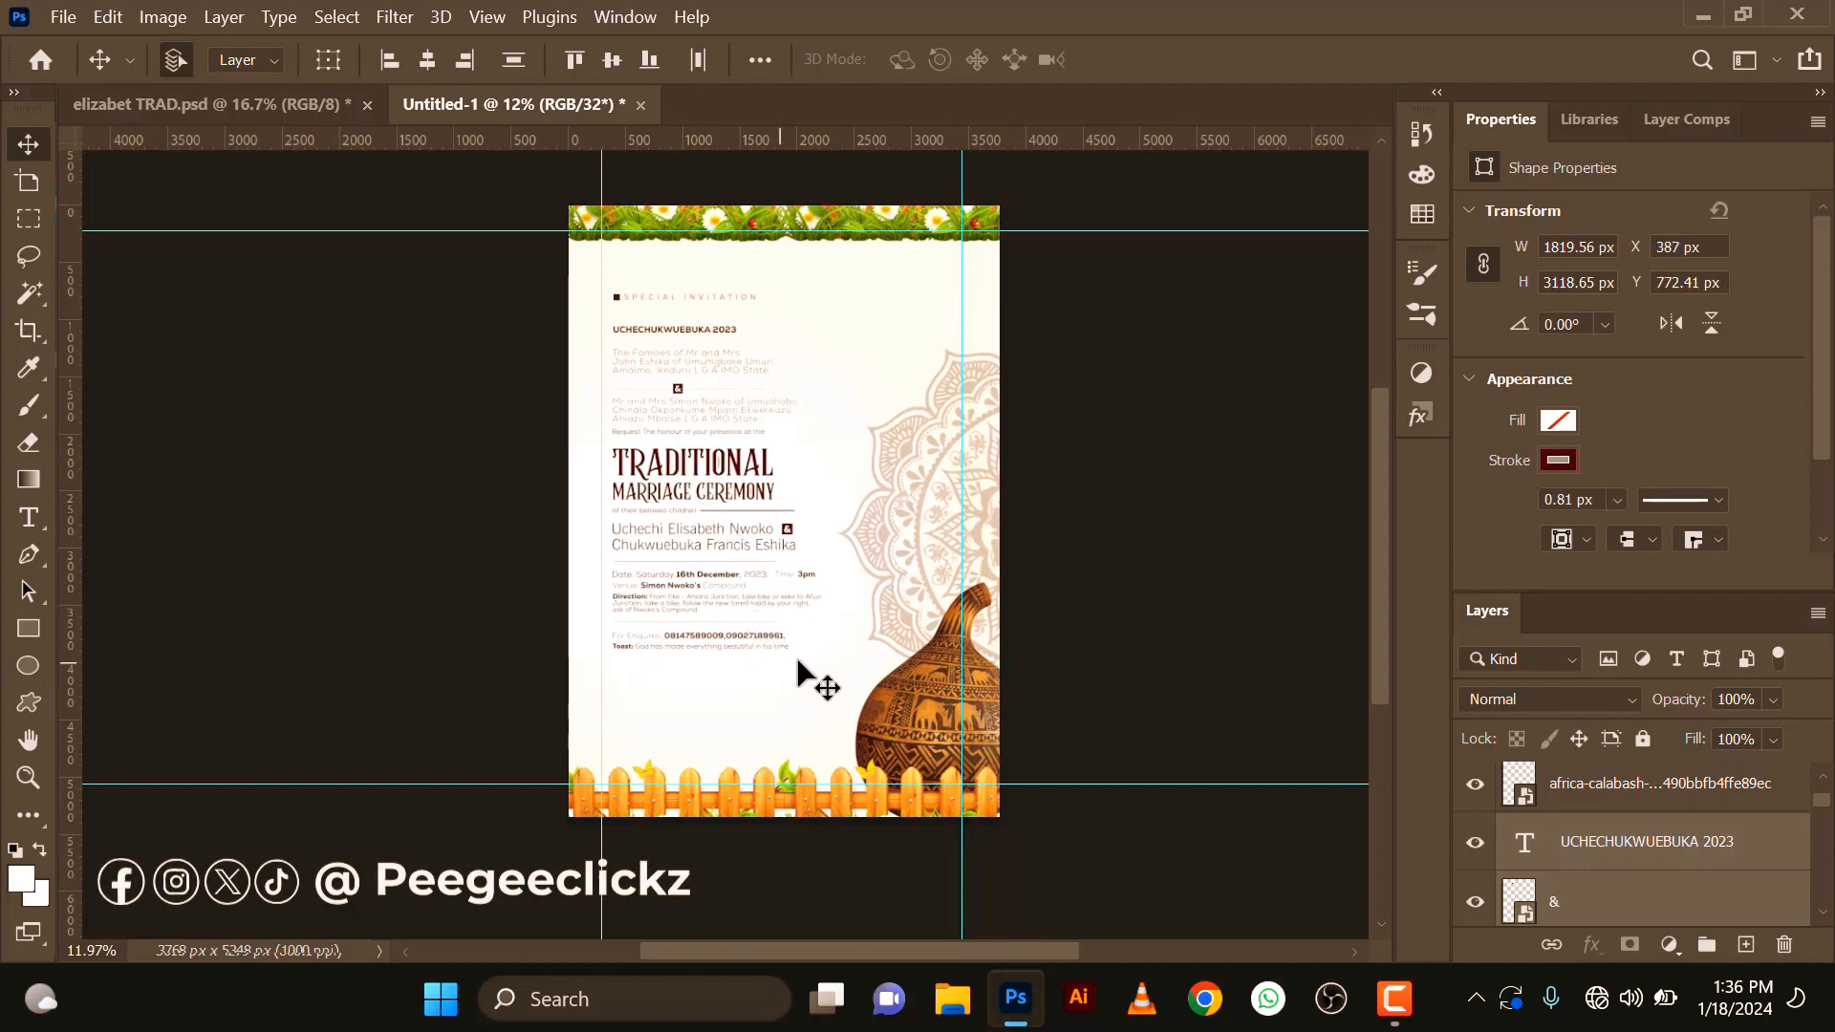
{"action": "key", "text": "ctrl+t"}
{"action": "left_click_drag", "start_coordinate": [822, 655], "coordinate": [884, 732]}
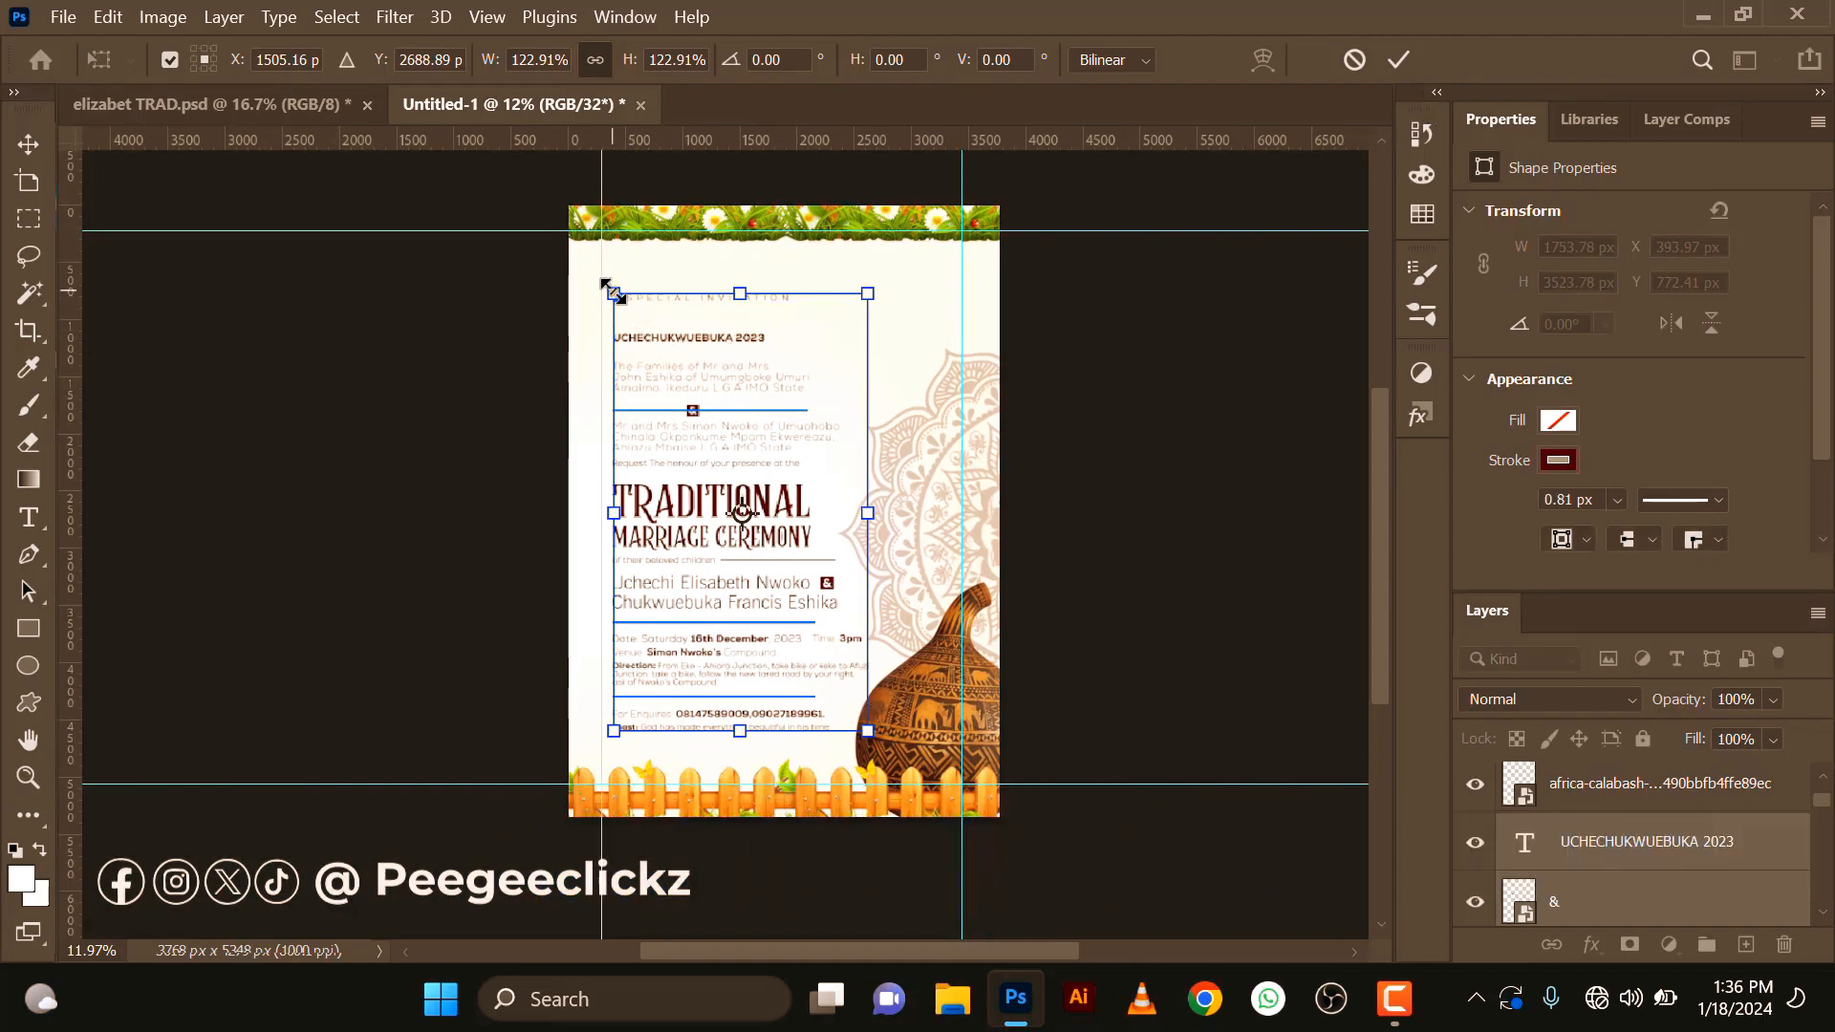
{"action": "mouse_move", "coordinate": [605, 284]}
{"action": "left_mouse_down"}
{"action": "mouse_move", "coordinate": [591, 263]}
{"action": "mouse_move", "coordinate": [601, 274]}
{"action": "left_mouse_up"}
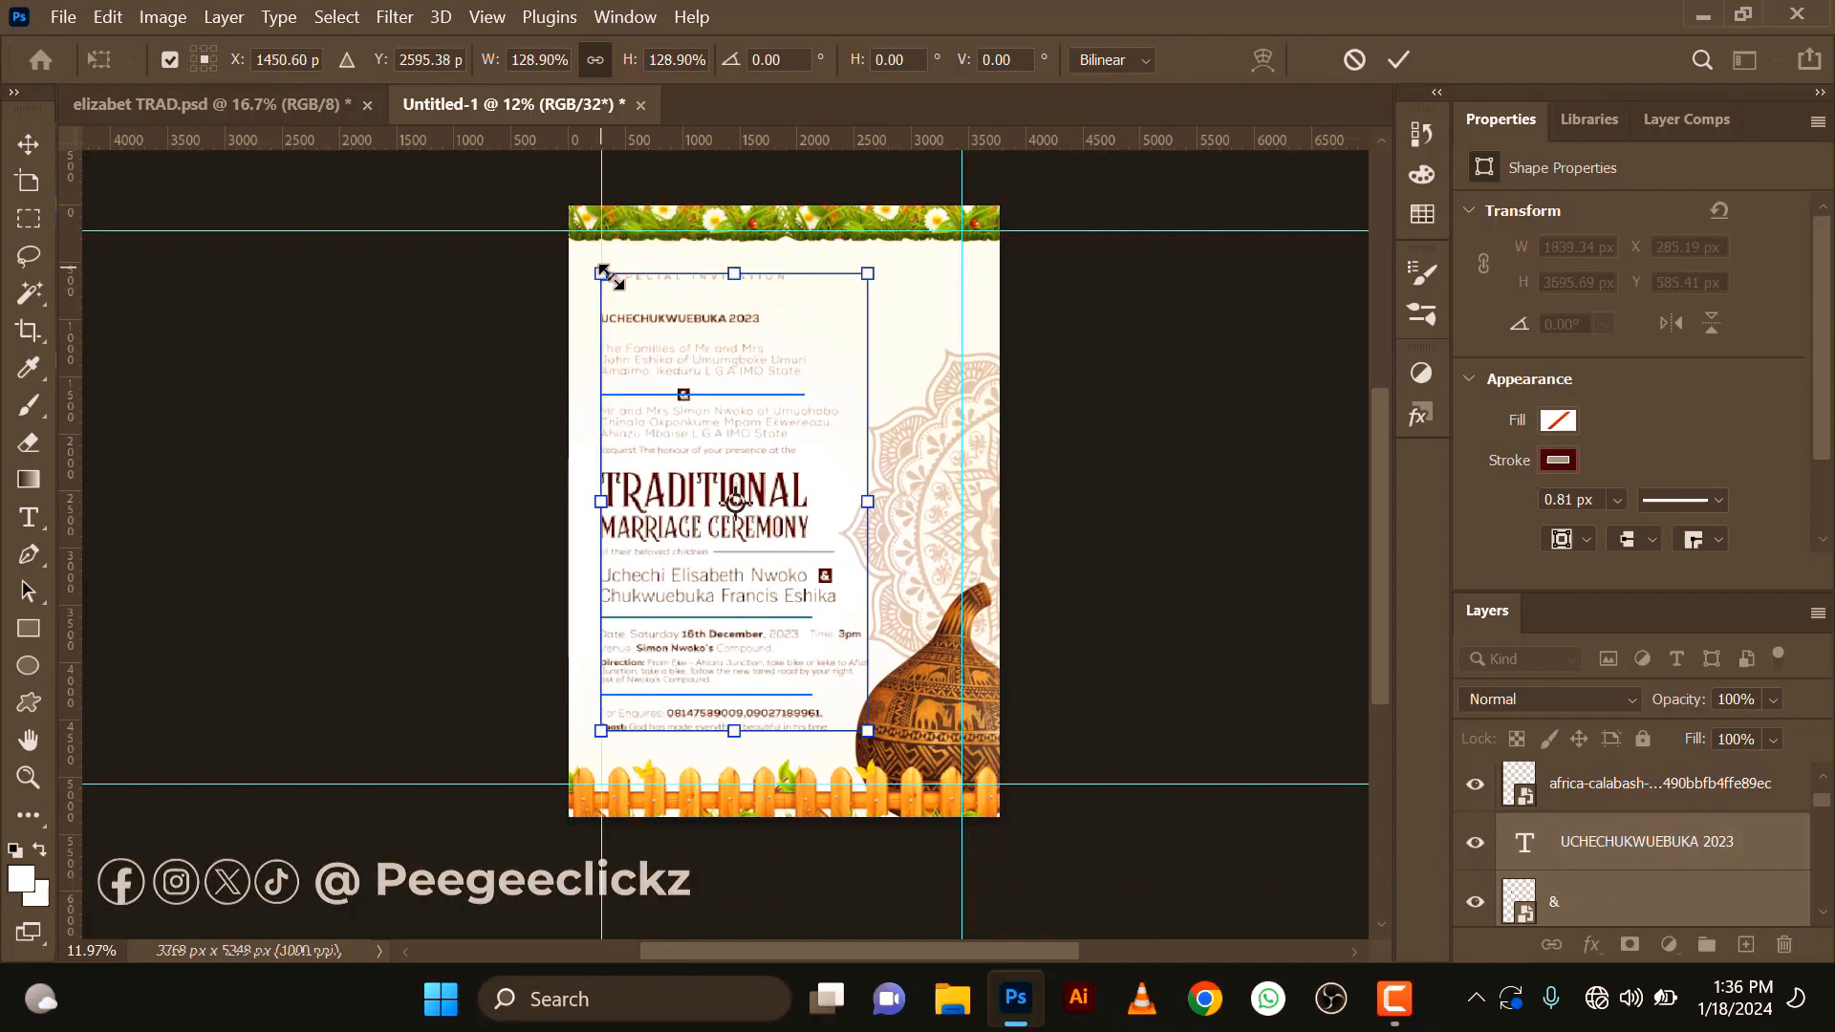
{"action": "left_click", "coordinate": [1400, 60]}
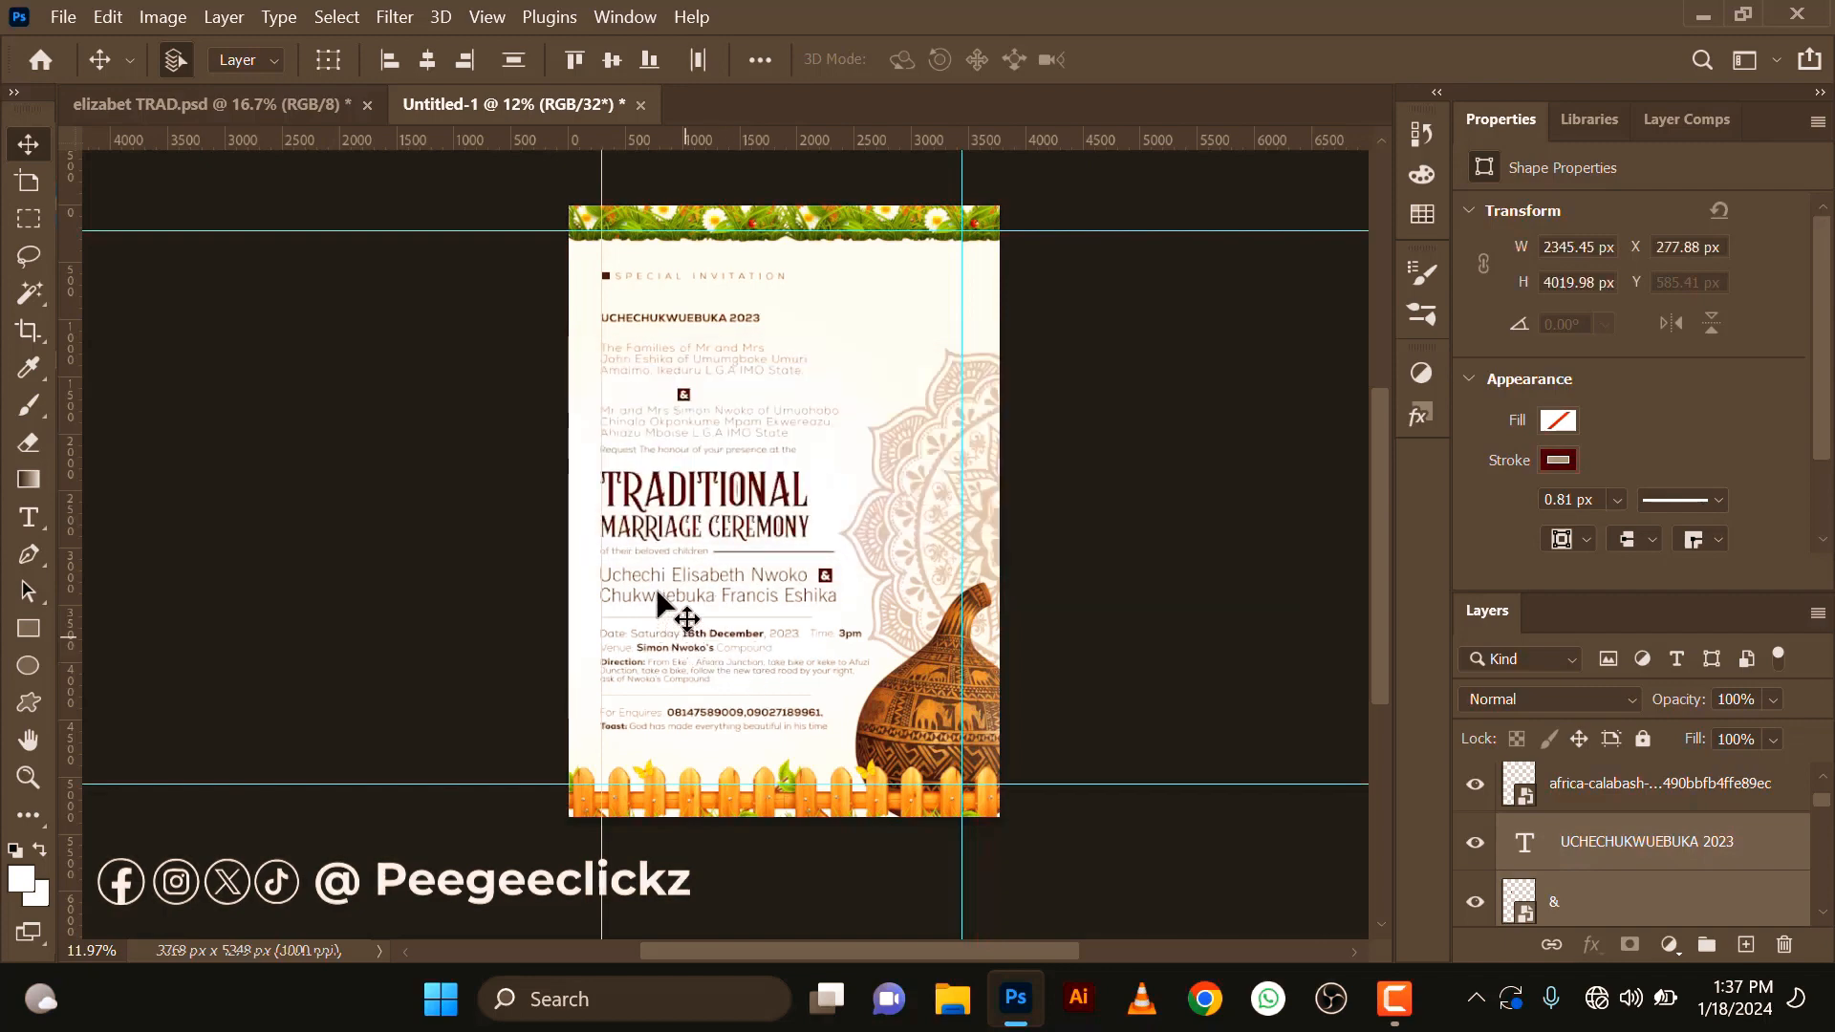
Examine the flyer's wording up close and its overall layout with the borders, calabash and mandala.
{"action": "scroll", "coordinate": [682, 521], "scroll_direction": "up", "scroll_amount": 1}
{"action": "scroll", "coordinate": [682, 521], "scroll_direction": "up", "scroll_amount": 1}
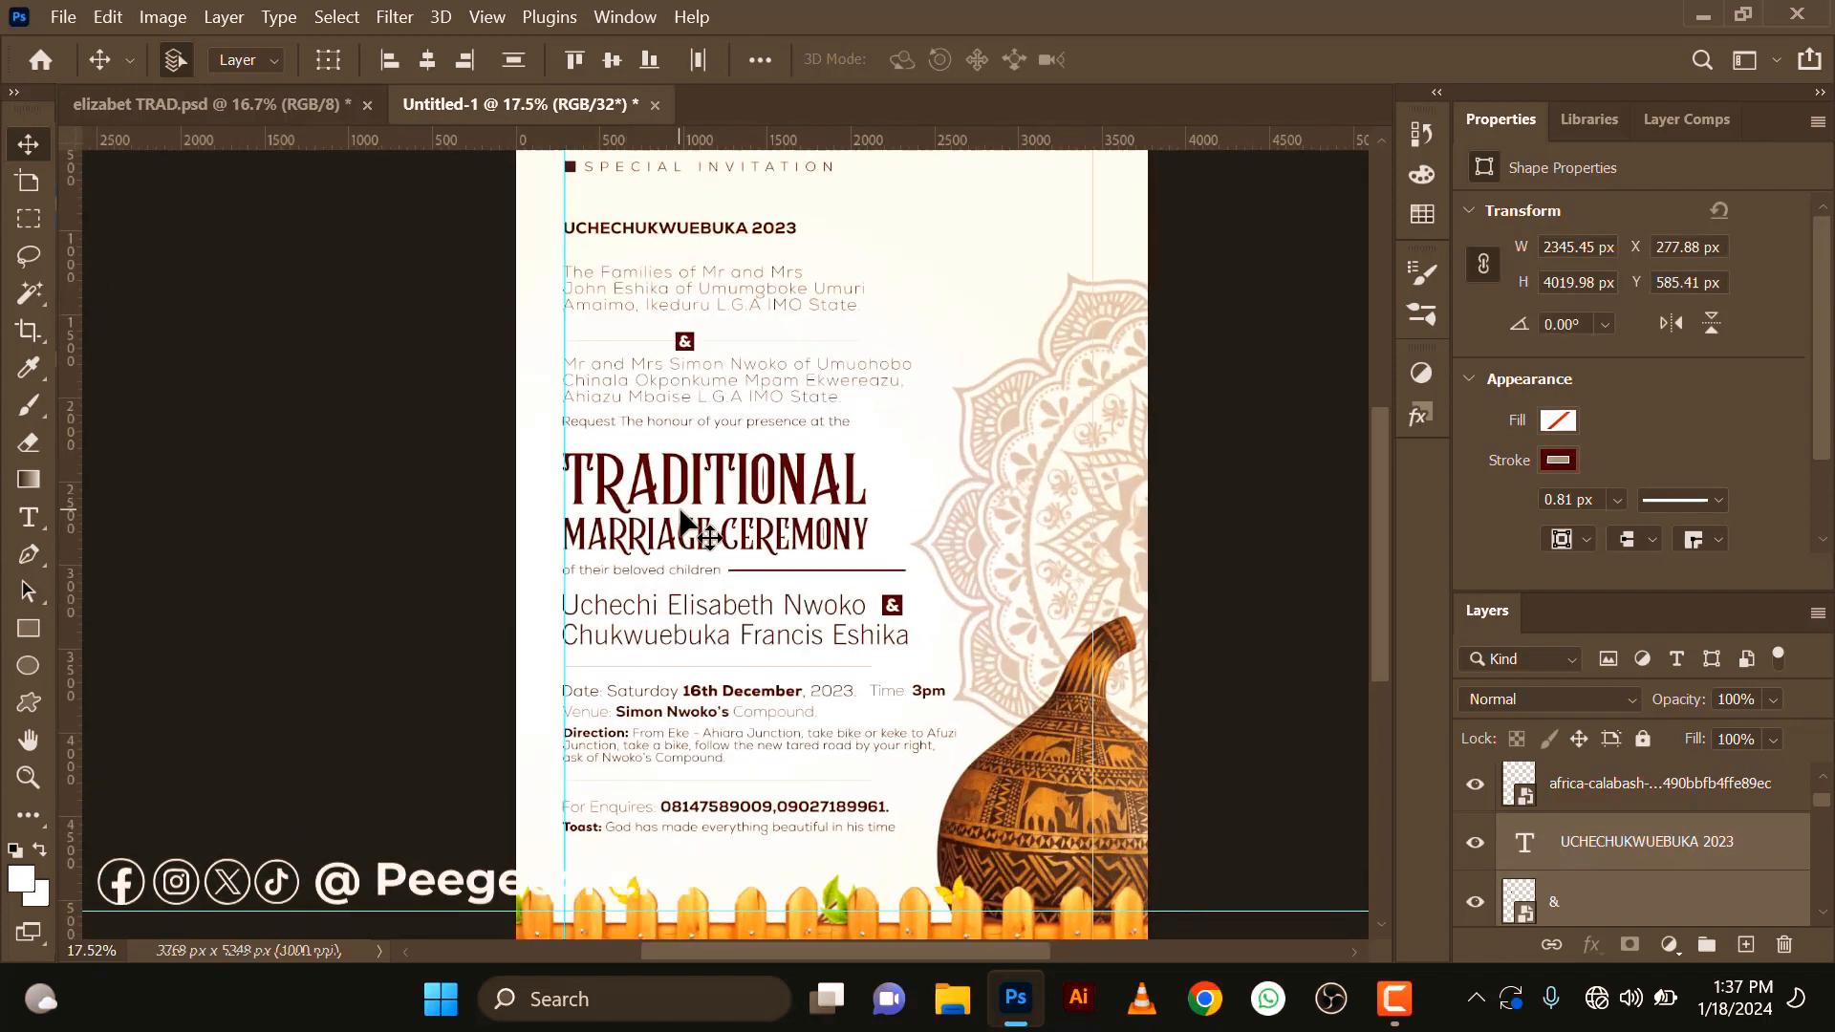
{"action": "scroll", "coordinate": [681, 521], "scroll_direction": "up", "scroll_amount": 1}
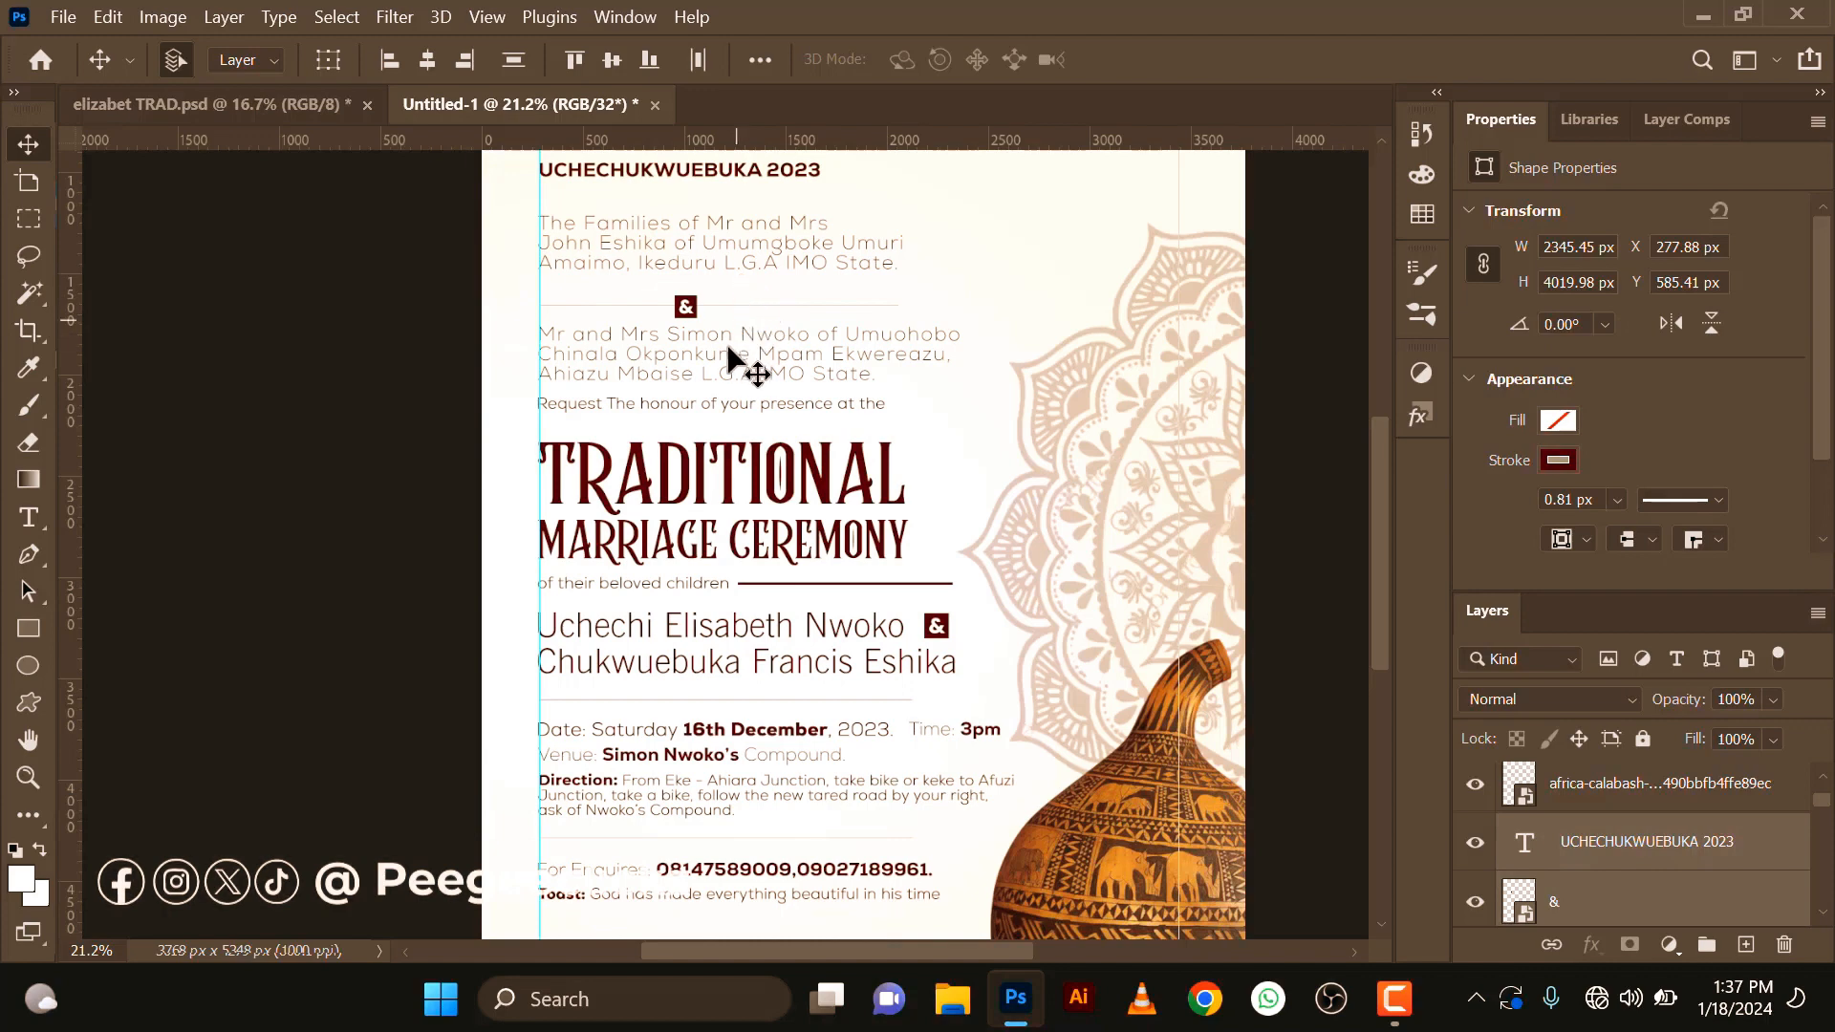
{"action": "scroll", "coordinate": [741, 361], "scroll_direction": "down", "scroll_amount": 1}
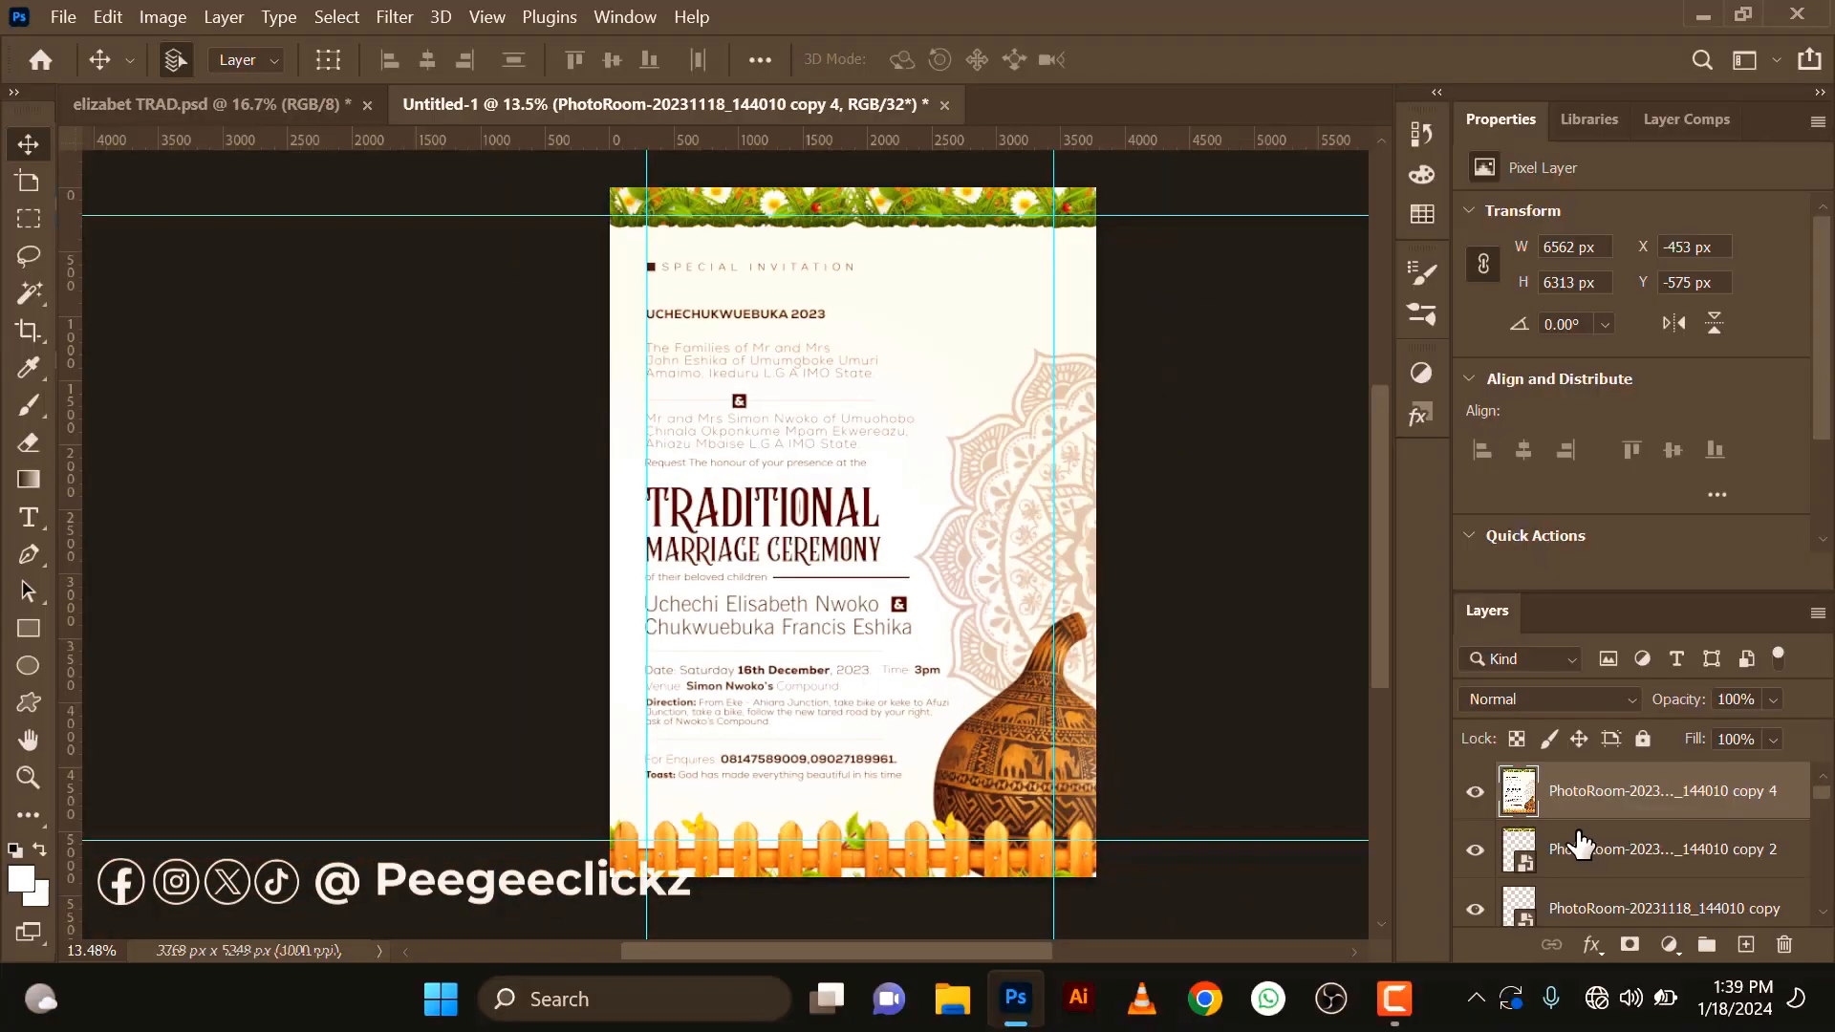
{"action": "scroll", "coordinate": [900, 595], "scroll_direction": "down", "scroll_amount": 1}
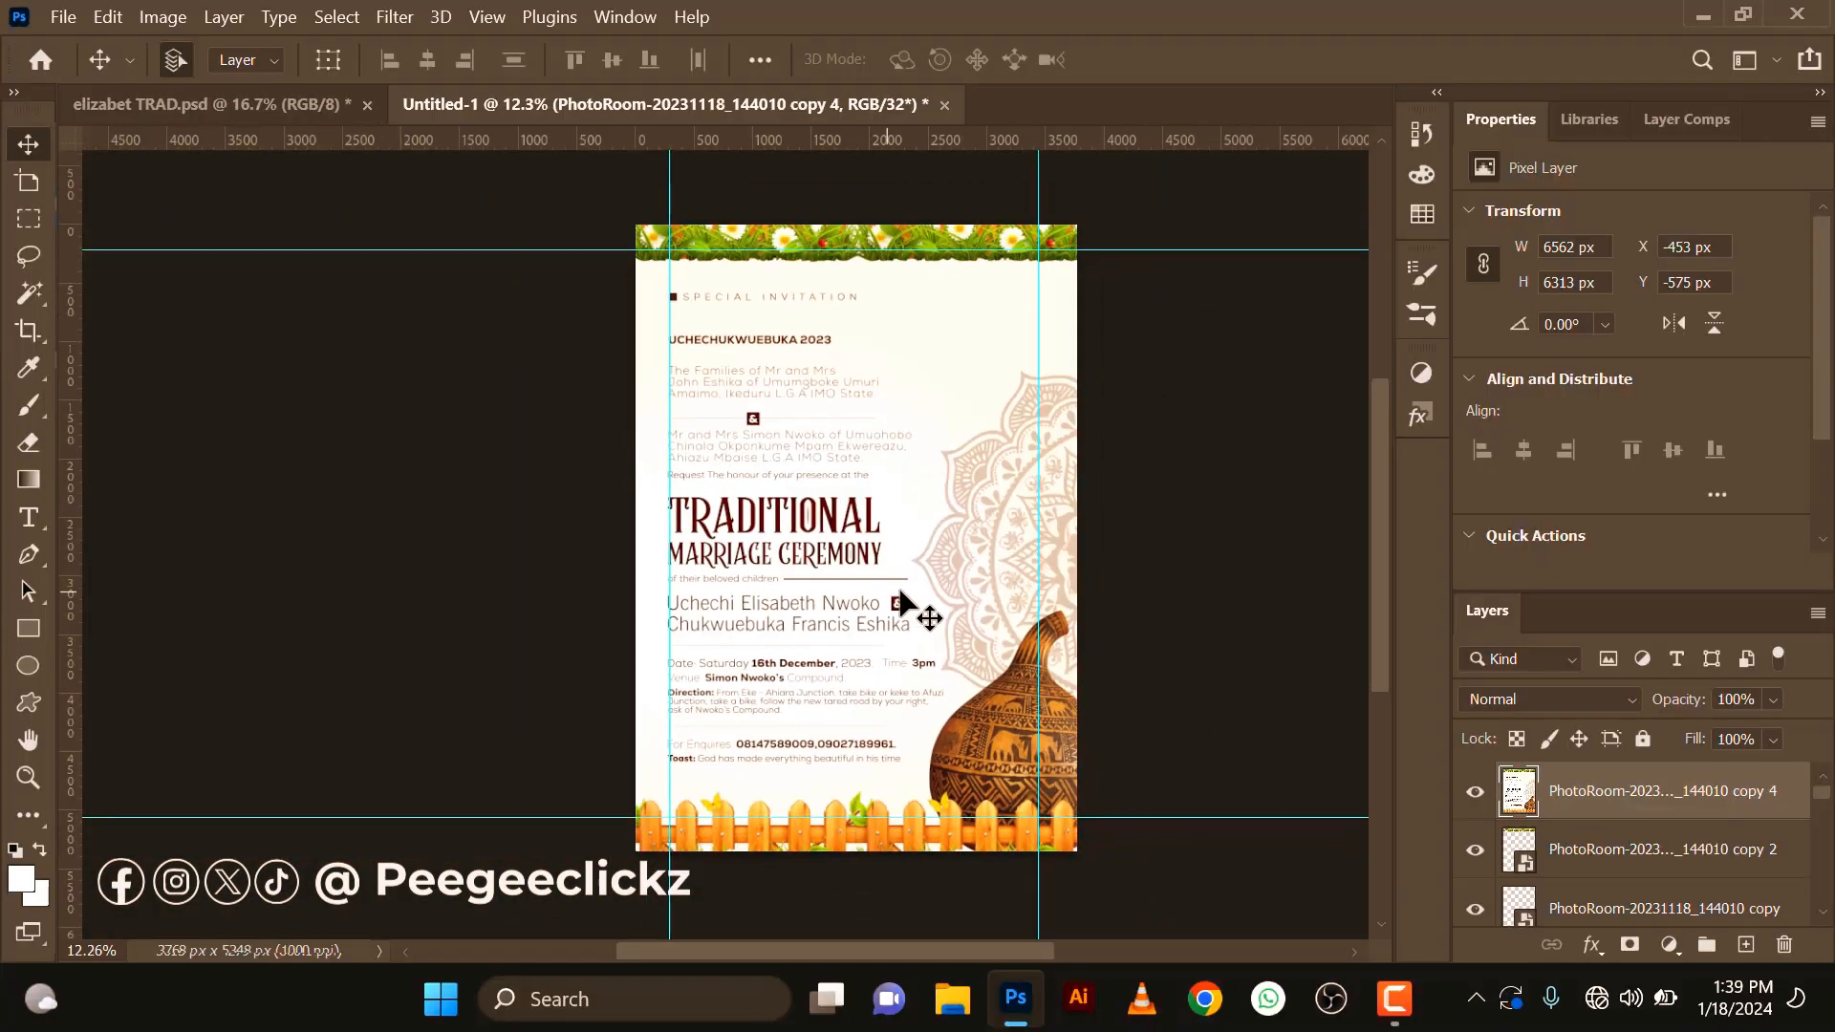
{"action": "scroll", "coordinate": [900, 602], "scroll_direction": "up", "scroll_amount": 2}
{"action": "scroll", "coordinate": [902, 602], "scroll_direction": "down", "scroll_amount": 3}
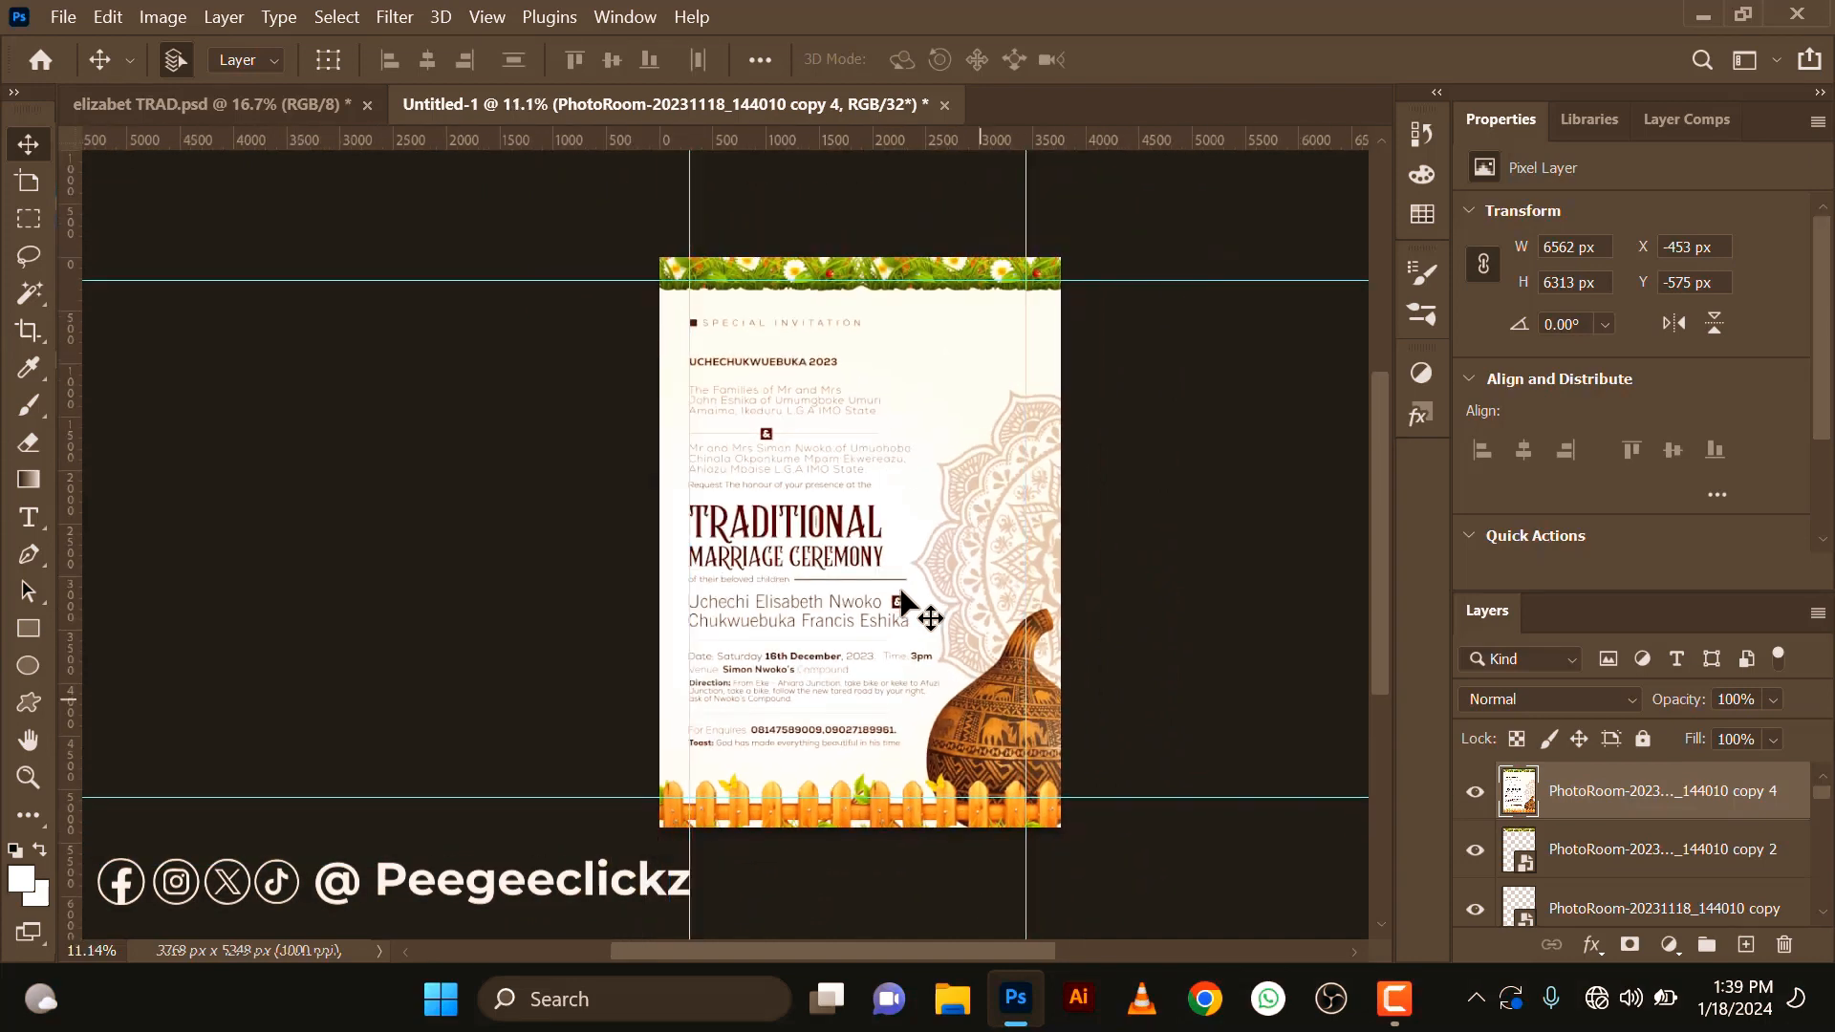
{"action": "scroll", "coordinate": [902, 601], "scroll_direction": "up", "scroll_amount": 2}
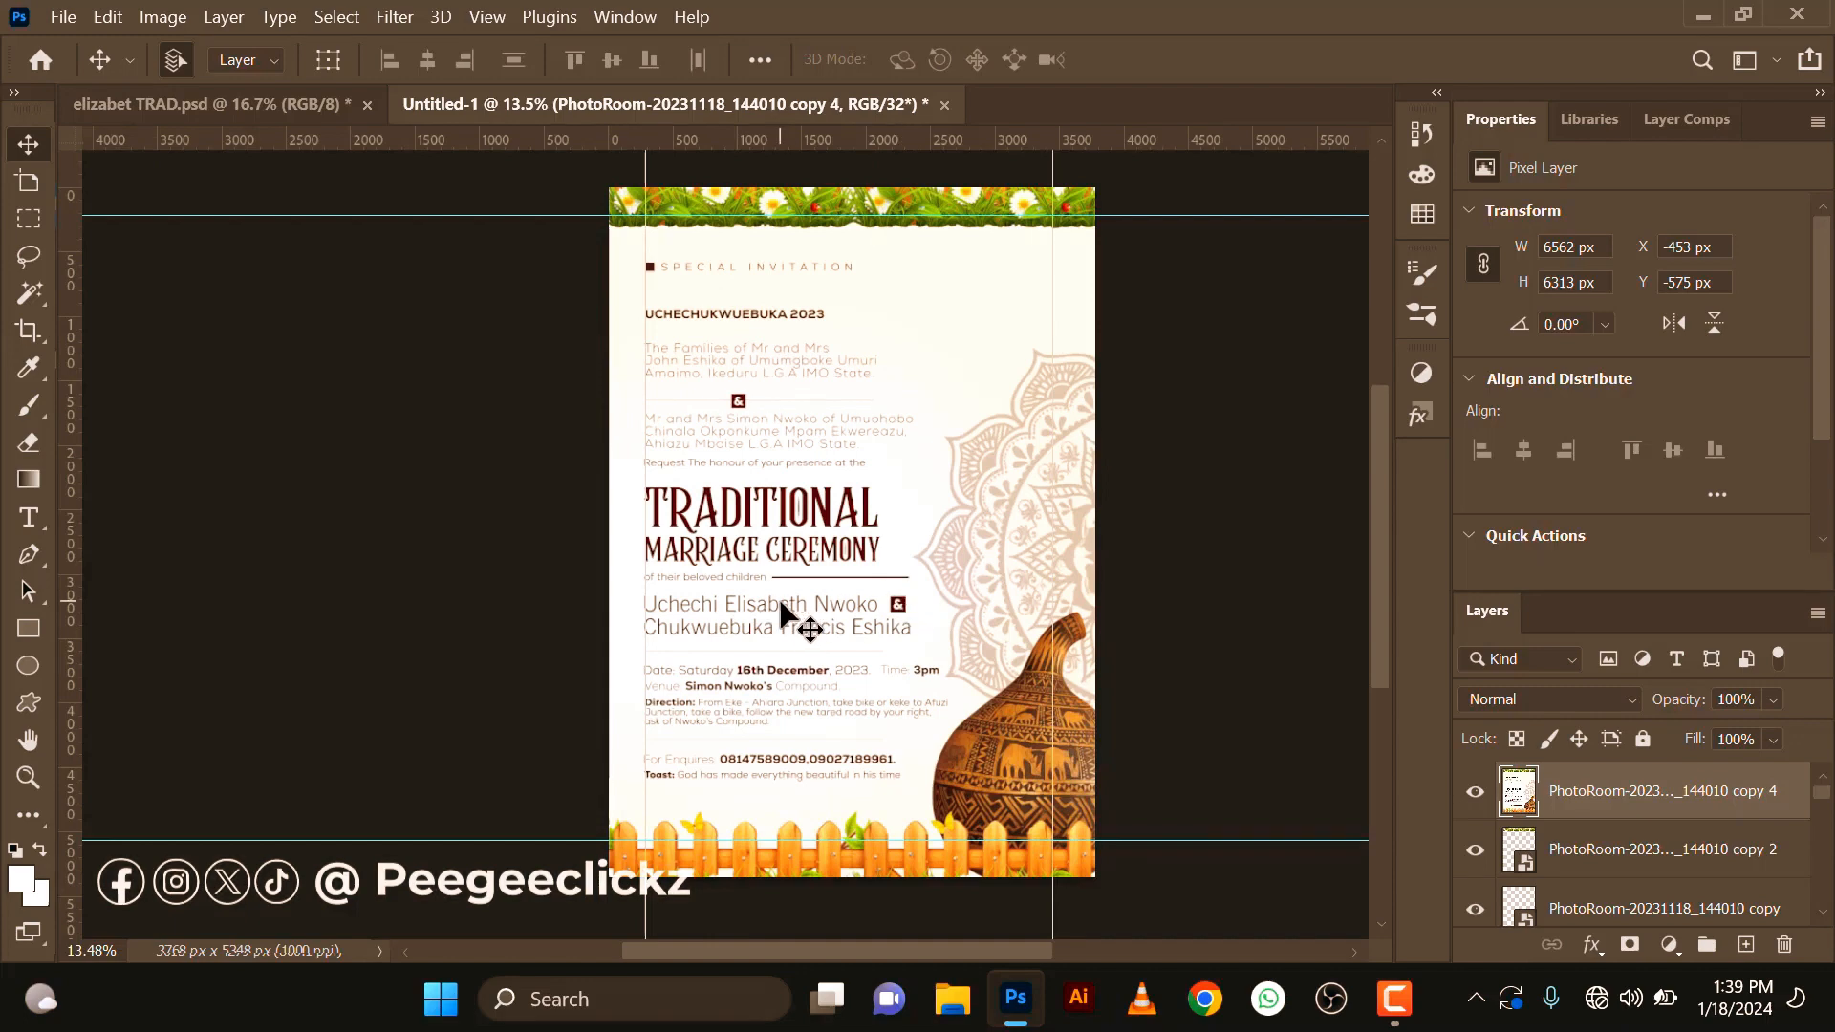
{"action": "scroll", "coordinate": [776, 623], "scroll_direction": "up", "scroll_amount": 1}
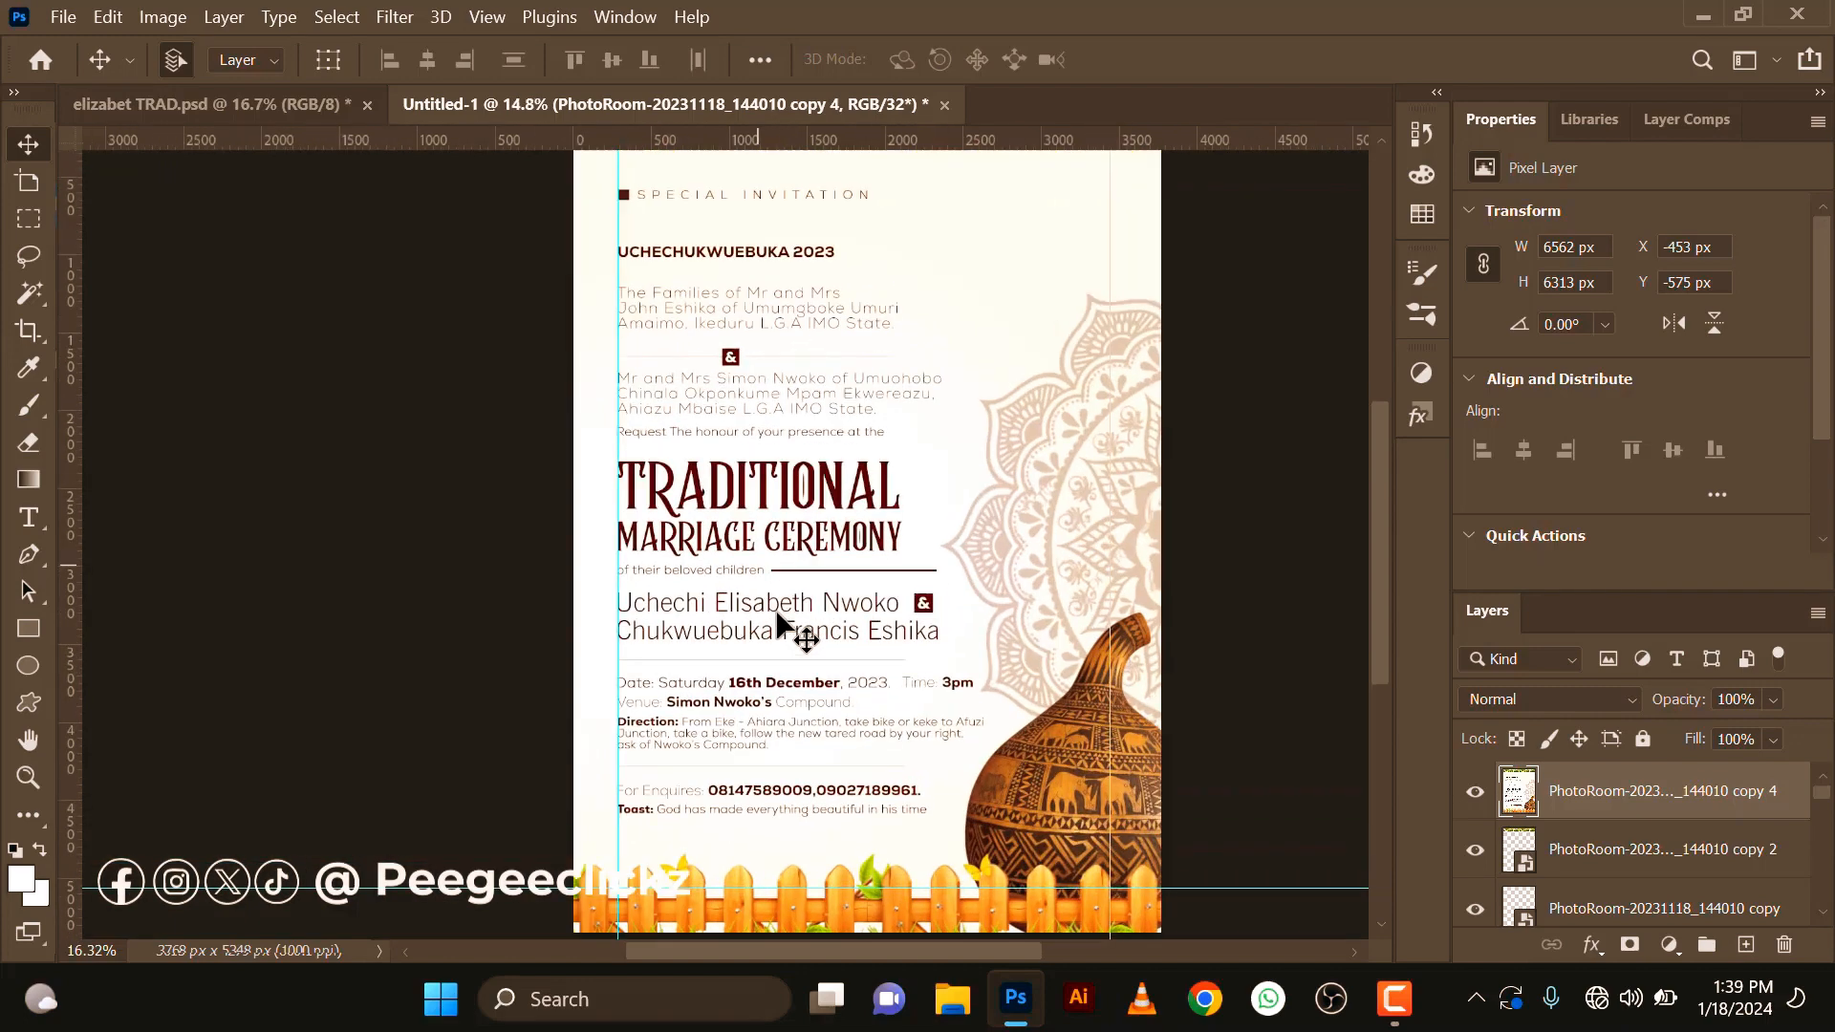
{"action": "scroll", "coordinate": [776, 624], "scroll_direction": "up", "scroll_amount": 1}
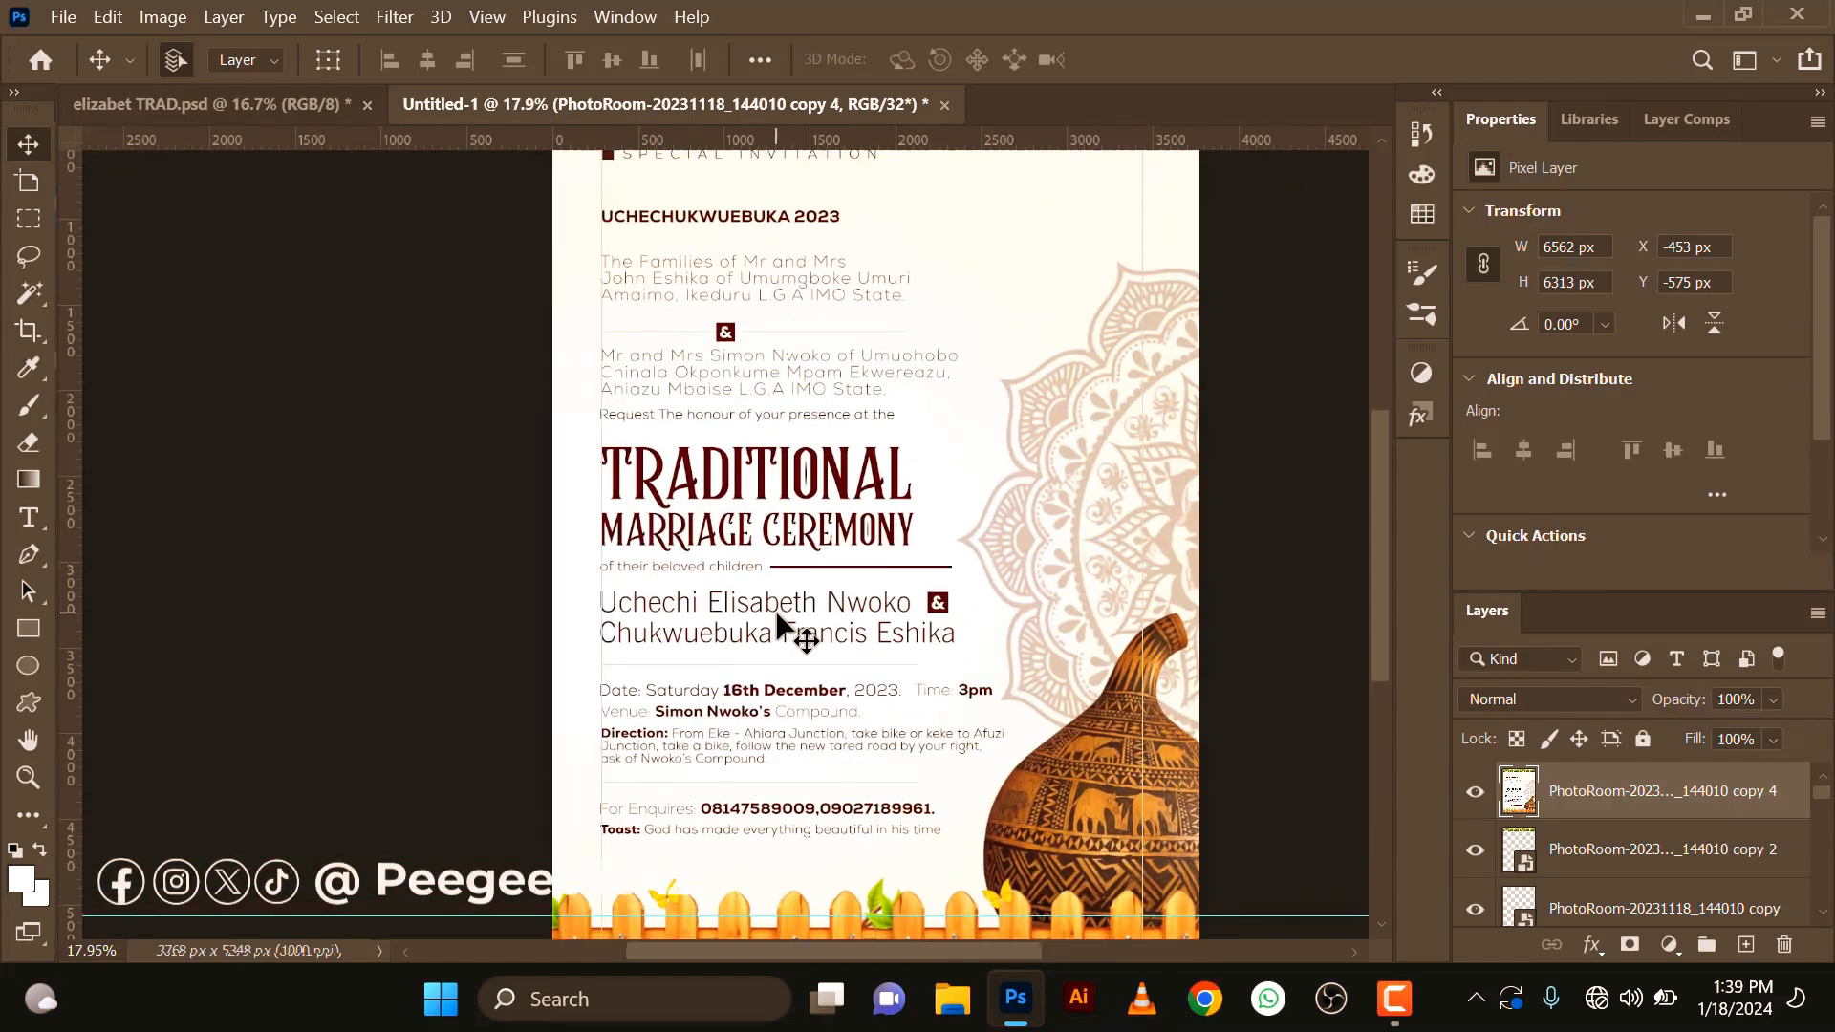
{"action": "scroll", "coordinate": [776, 623], "scroll_direction": "down", "scroll_amount": 2}
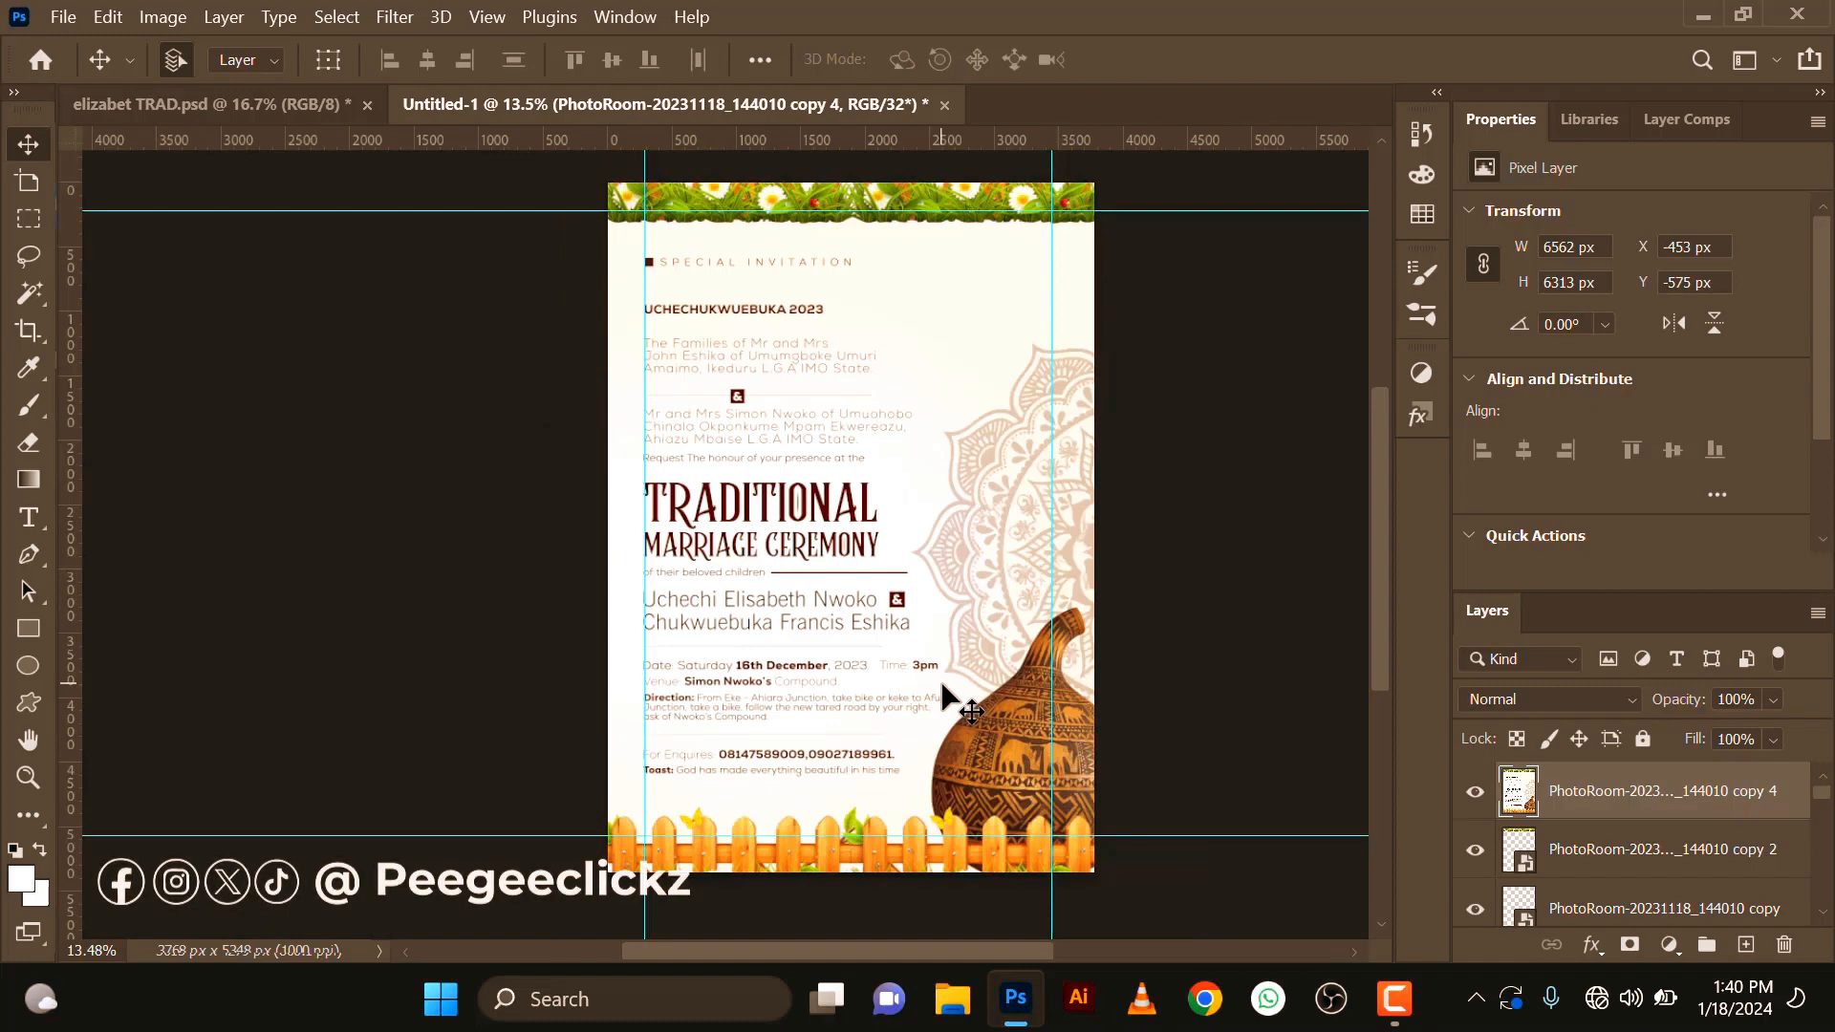